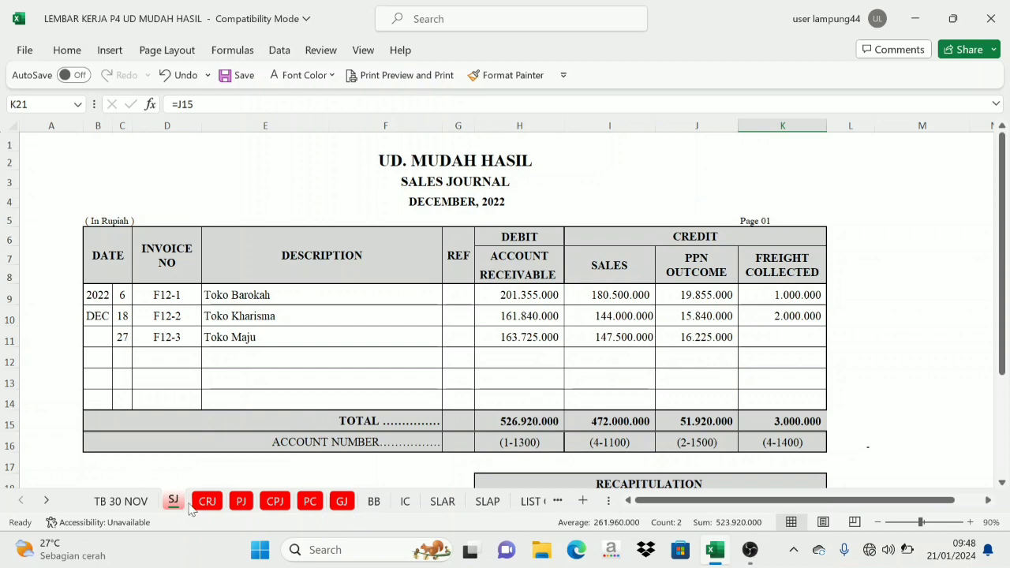
Look through the journal sheets SJ, CRJ, PJ, CPJ, PC and GJ, ending on the sales journal
{"action": "left_click", "coordinate": [207, 501]}
{"action": "scroll", "coordinate": [266, 387], "scroll_direction": "up", "scroll_amount": 3}
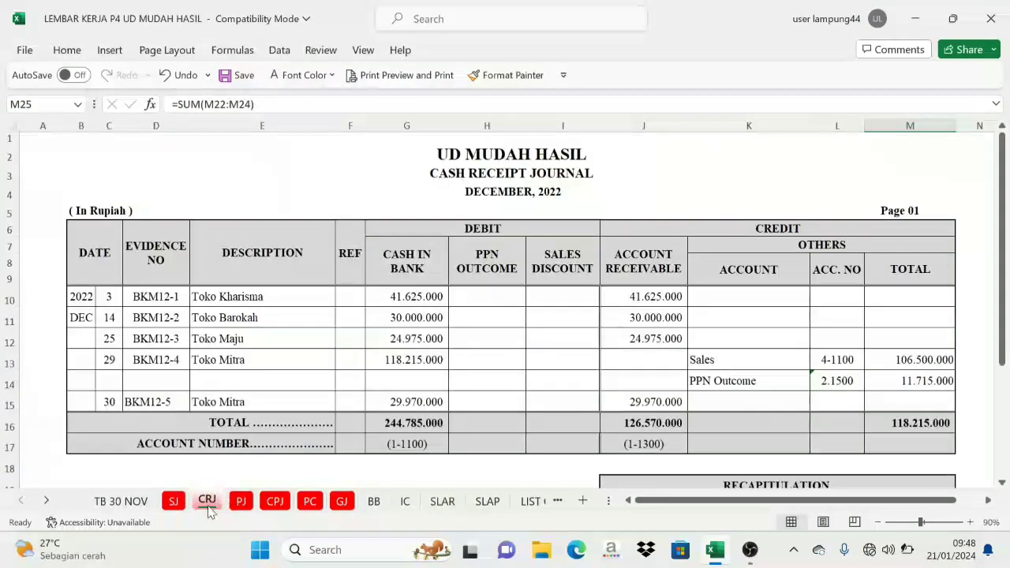
{"action": "left_click", "coordinate": [172, 502]}
{"action": "left_click", "coordinate": [207, 502]}
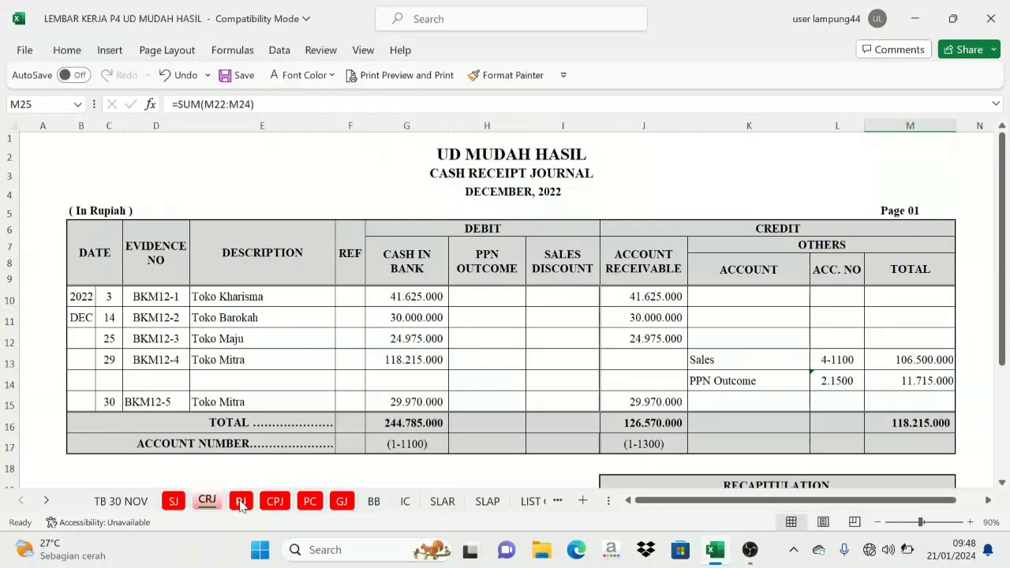
{"action": "left_click", "coordinate": [241, 502]}
{"action": "left_click", "coordinate": [274, 501]}
{"action": "left_click", "coordinate": [309, 501]}
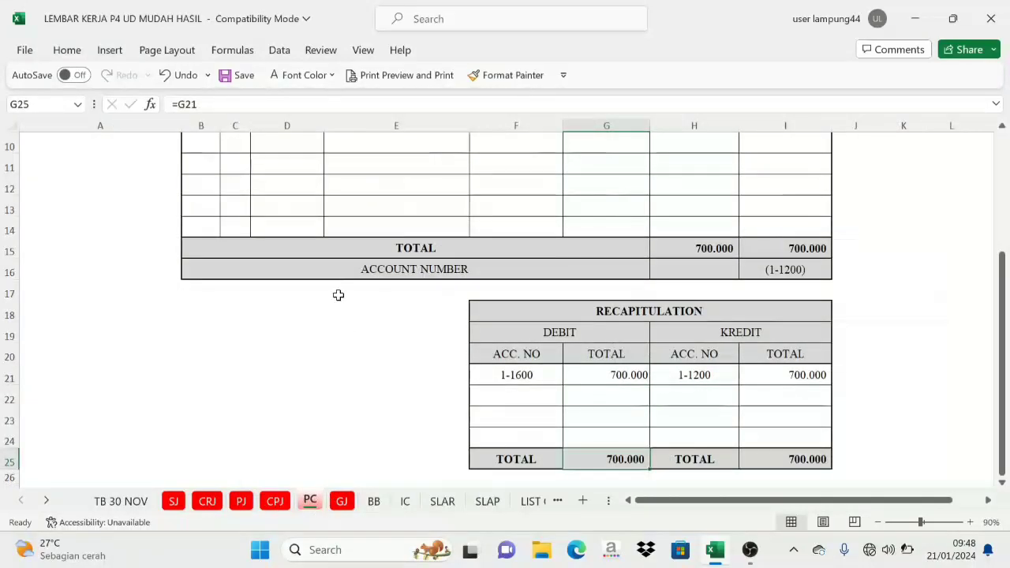
{"action": "scroll", "coordinate": [337, 294], "scroll_direction": "up", "scroll_amount": 3}
{"action": "left_click", "coordinate": [341, 501]}
{"action": "left_click", "coordinate": [309, 501]}
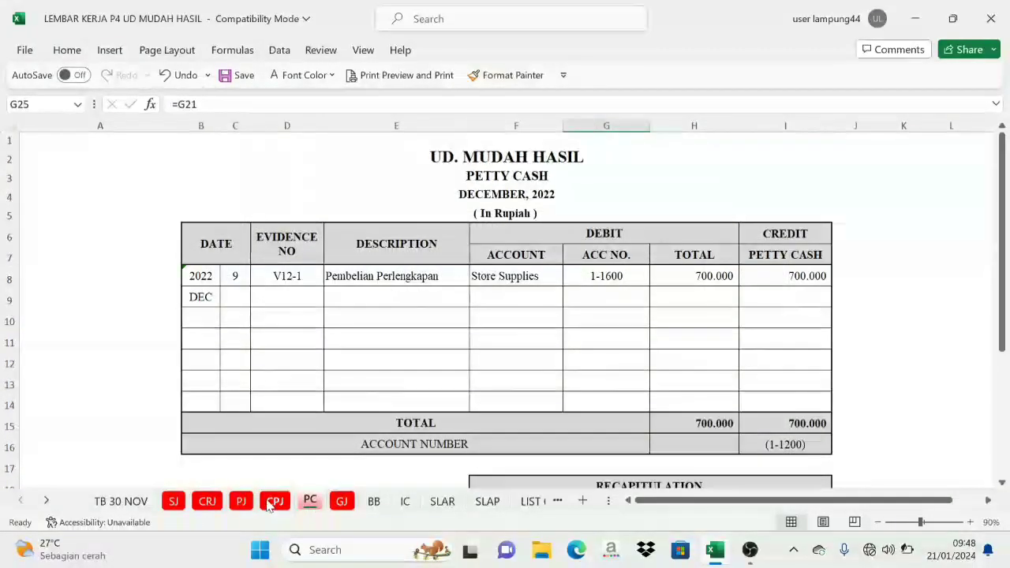
{"action": "left_click", "coordinate": [240, 502]}
{"action": "left_click", "coordinate": [207, 502]}
{"action": "left_click", "coordinate": [172, 502]}
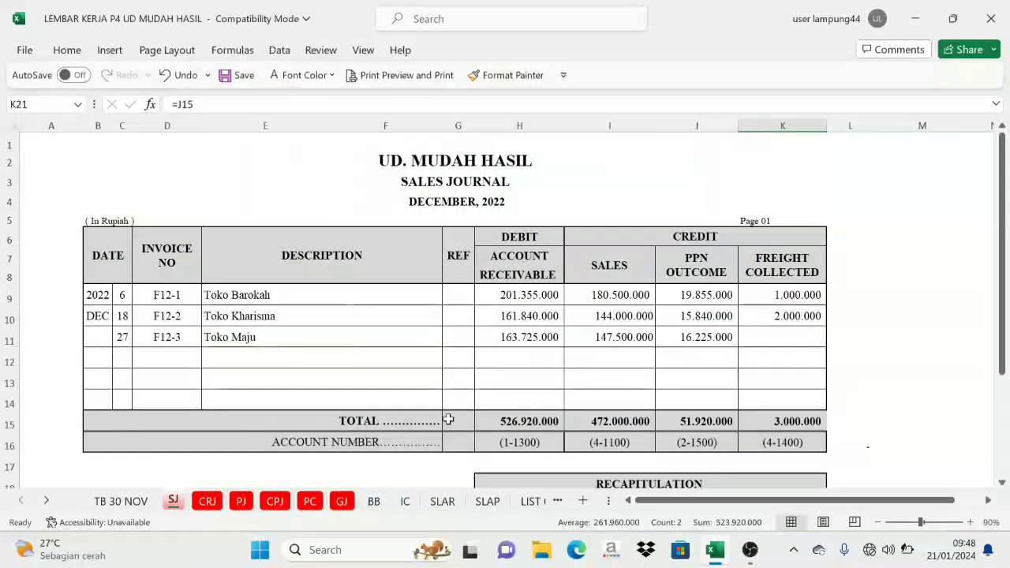
Go through the SJ, CRJ, PJ and CPJ journals again, and open the general ledger sheet BB
{"action": "left_click", "coordinate": [220, 505]}
{"action": "left_click", "coordinate": [240, 502]}
{"action": "left_click", "coordinate": [274, 502]}
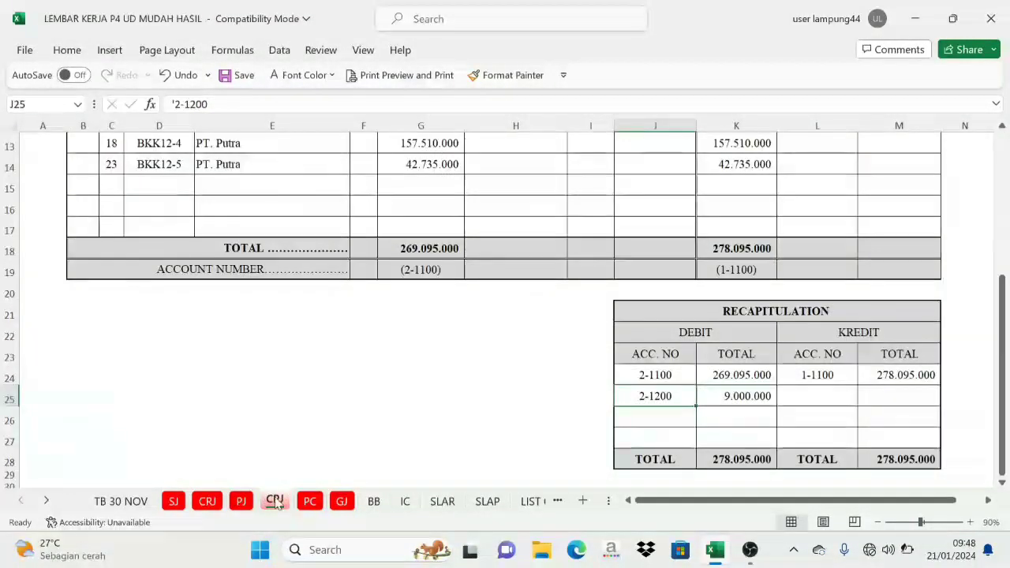
{"action": "left_click", "coordinate": [179, 502]}
{"action": "left_click", "coordinate": [207, 502]}
{"action": "left_click", "coordinate": [241, 501]}
{"action": "left_click", "coordinate": [274, 501]}
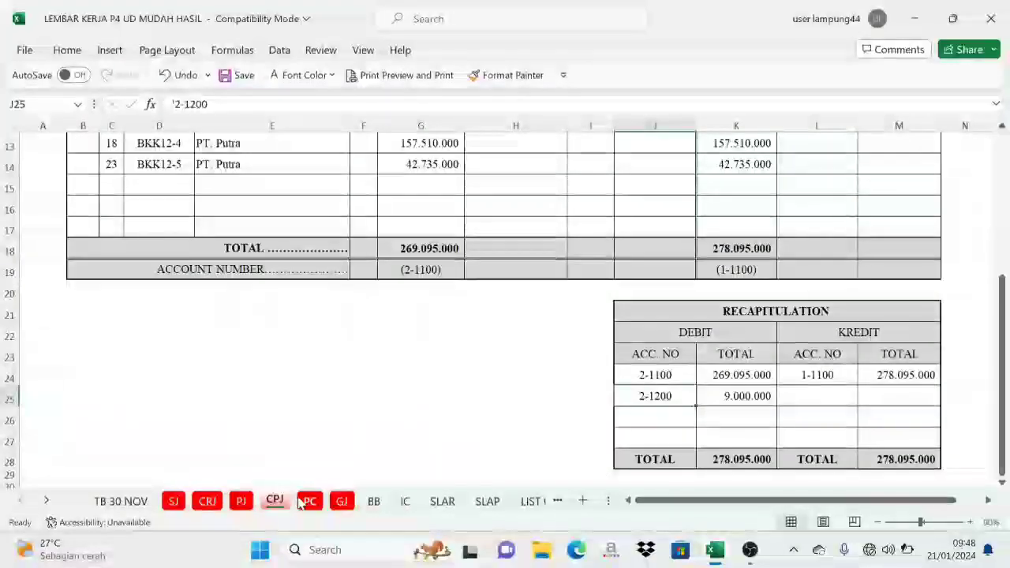
{"action": "scroll", "coordinate": [286, 463], "scroll_direction": "up", "scroll_amount": 2}
{"action": "scroll", "coordinate": [287, 463], "scroll_direction": "up", "scroll_amount": 4}
{"action": "left_click", "coordinate": [374, 502]}
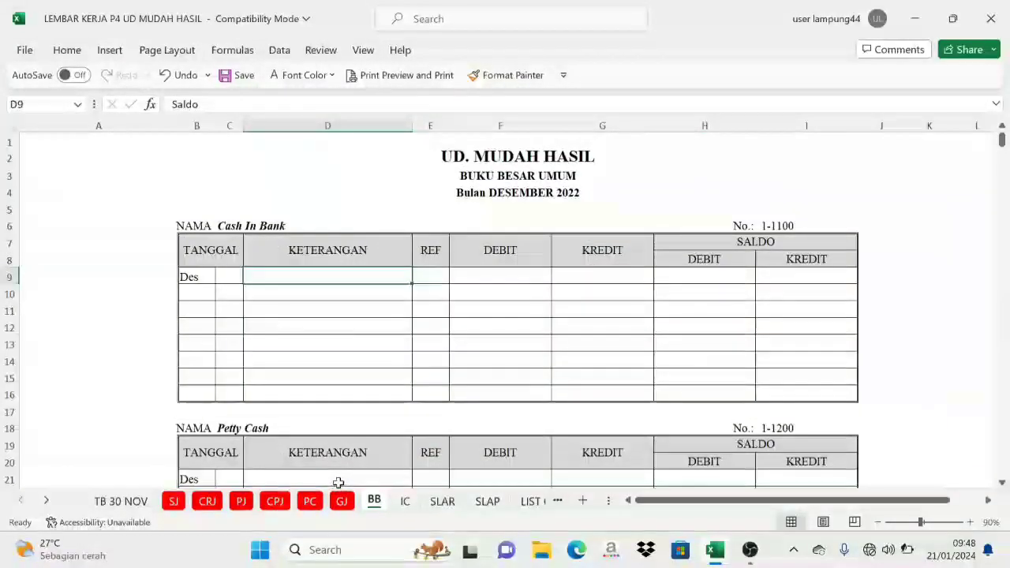
Revisit the journals as posting sources and examine the BB ledger tables from Cash In Bank to Allowance for Doubtful Debt
{"action": "left_click", "coordinate": [204, 502]}
{"action": "left_click", "coordinate": [173, 502]}
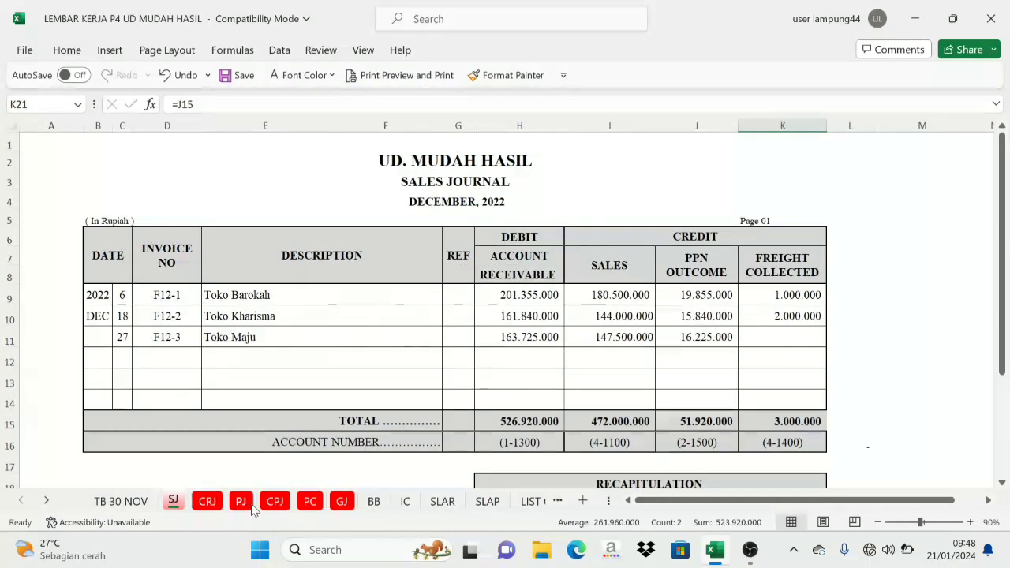
{"action": "left_click", "coordinate": [275, 502]}
{"action": "left_click", "coordinate": [310, 502]}
{"action": "left_click", "coordinate": [374, 502]}
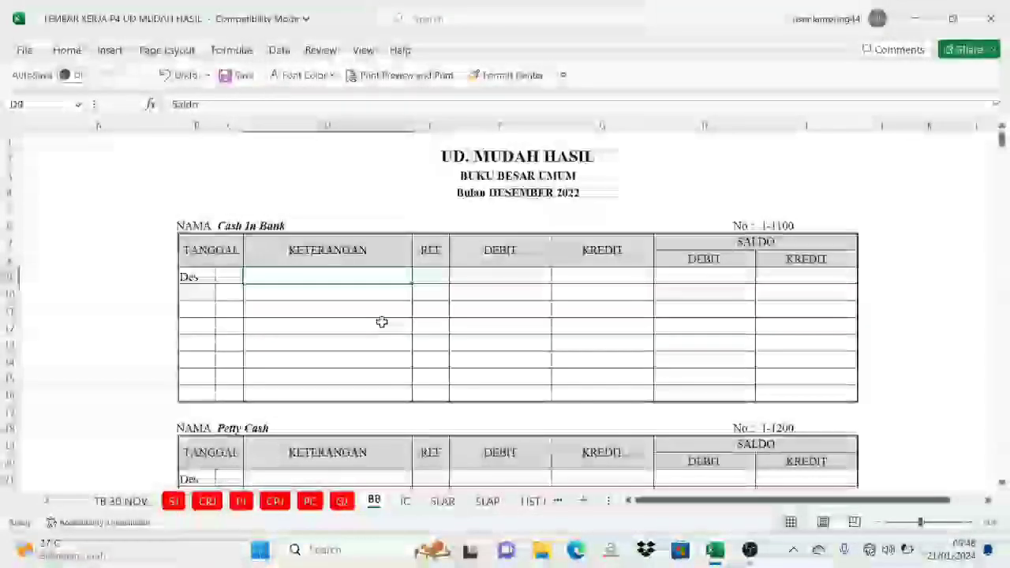
{"action": "scroll", "coordinate": [315, 256], "scroll_direction": "down", "scroll_amount": 9}
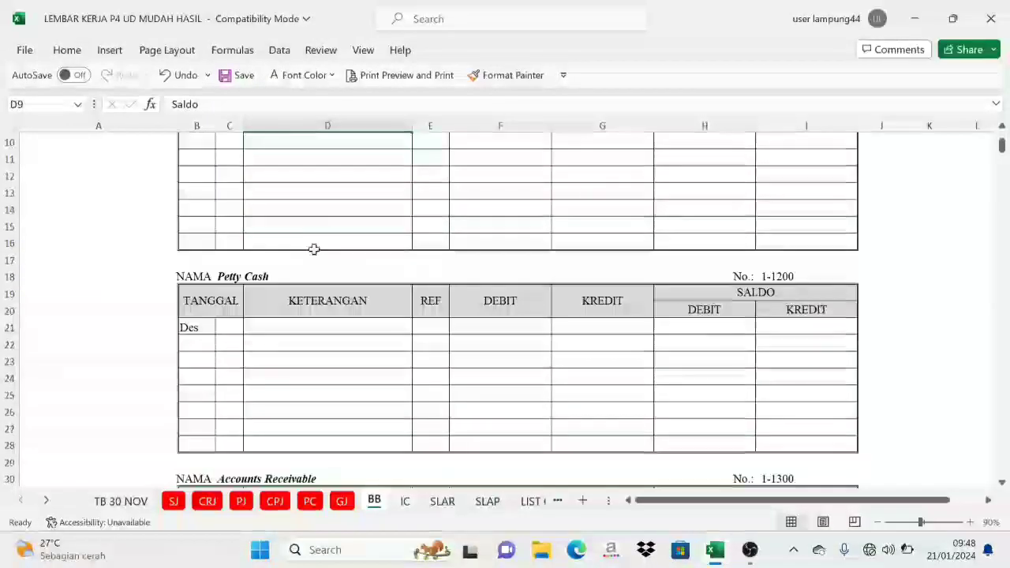
{"action": "scroll", "coordinate": [321, 306], "scroll_direction": "down", "scroll_amount": 4}
{"action": "scroll", "coordinate": [323, 311], "scroll_direction": "up", "scroll_amount": 12}
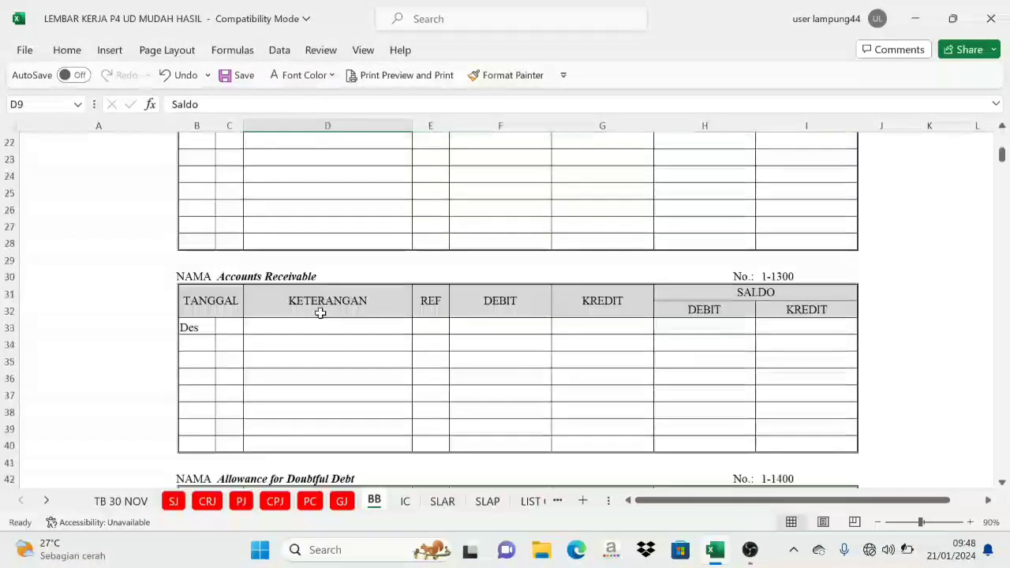
{"action": "scroll", "coordinate": [321, 313], "scroll_direction": "up", "scroll_amount": 1}
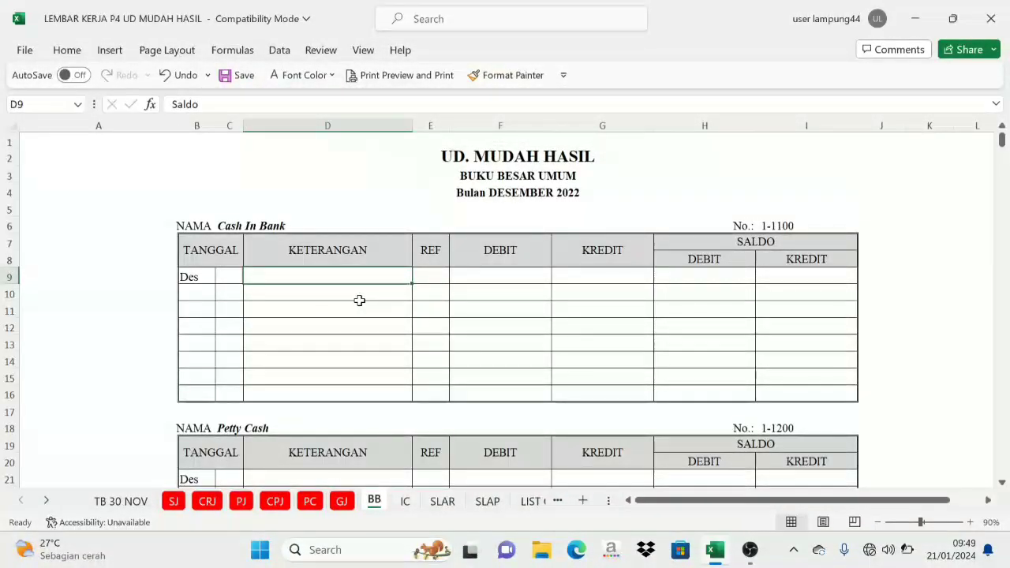
Check the Cash in Bank debit balance on the TB 30 NOV sheet and return to its ledger table on sheet BB
{"action": "left_click", "coordinate": [126, 501]}
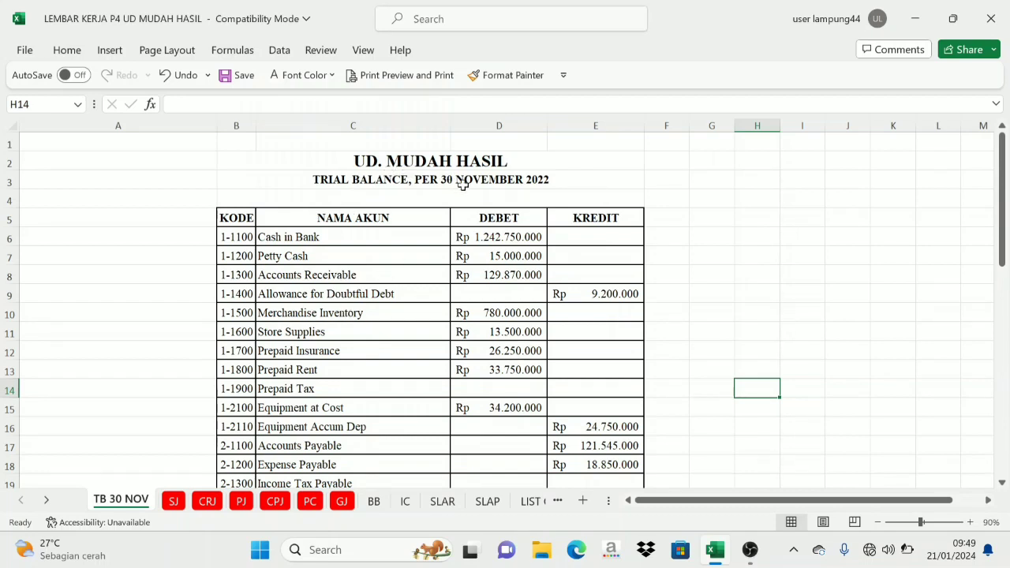
{"action": "left_click", "coordinate": [285, 237]}
{"action": "left_click", "coordinate": [474, 235]}
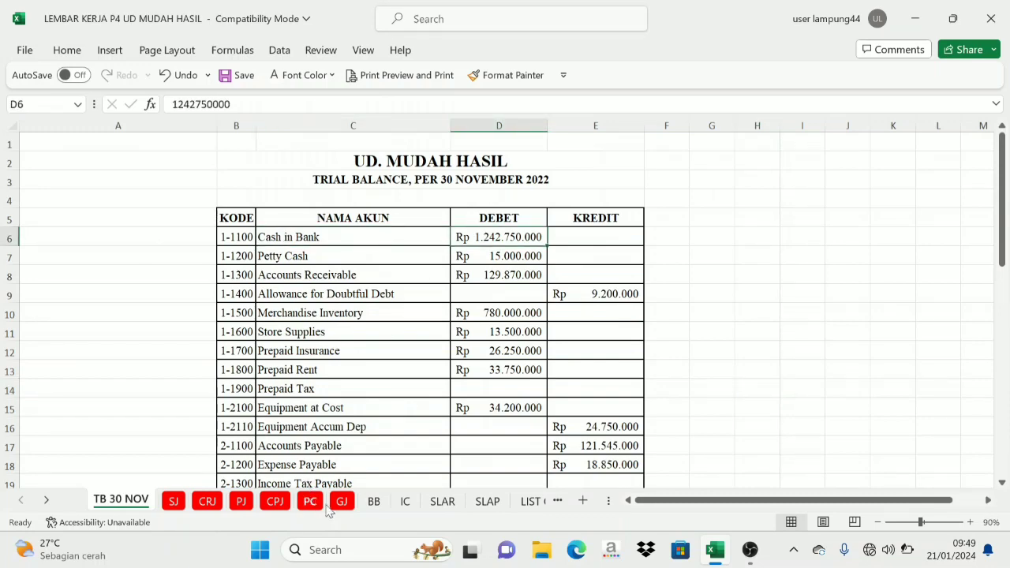
{"action": "left_click", "coordinate": [375, 501]}
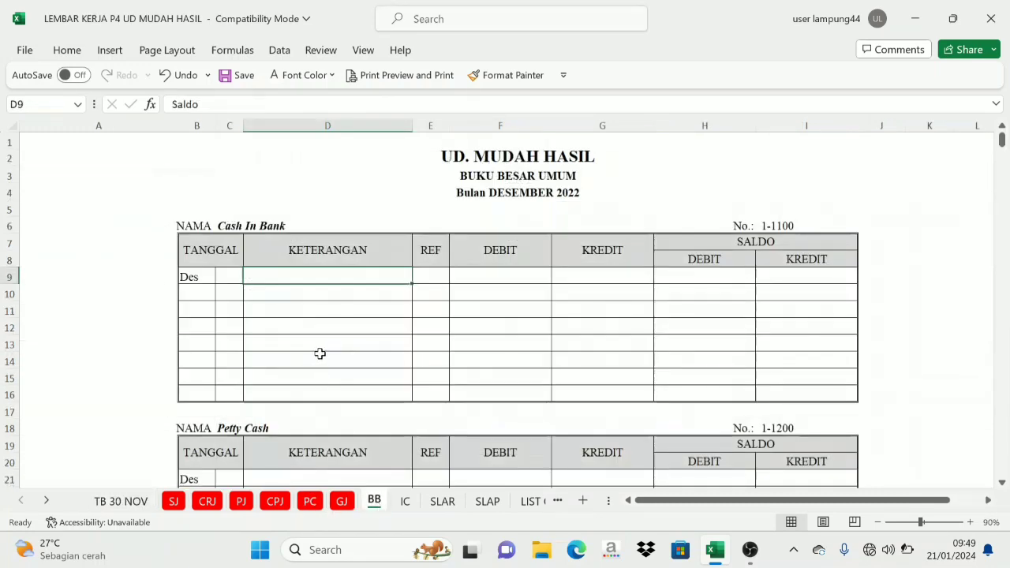
{"action": "left_click", "coordinate": [153, 502]}
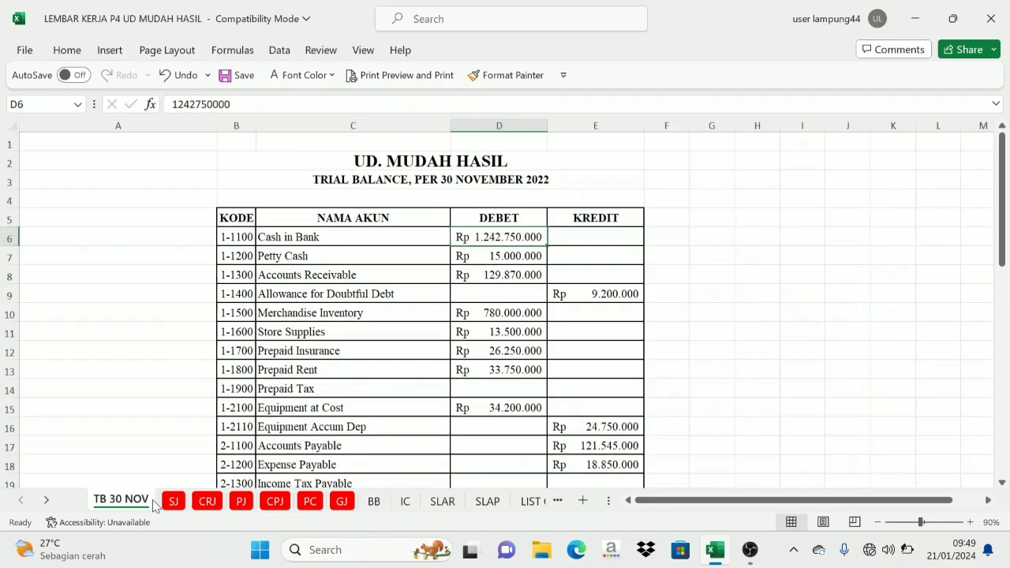
{"action": "left_click", "coordinate": [316, 237]}
{"action": "left_click", "coordinate": [503, 241]}
{"action": "left_click", "coordinate": [373, 501]}
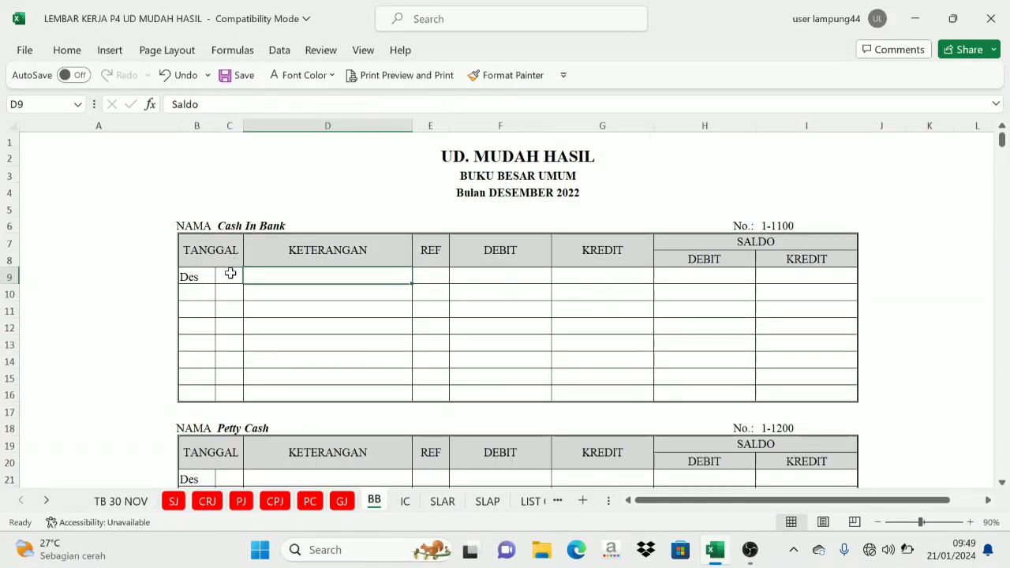
Apply a black font colour to the Cash In Bank opening row's date, Saldo description and debit balance (C9:D9 and H9)
{"action": "left_click_drag", "start_coordinate": [230, 277], "coordinate": [318, 272]}
{"action": "key", "text": "ctrl+v"}
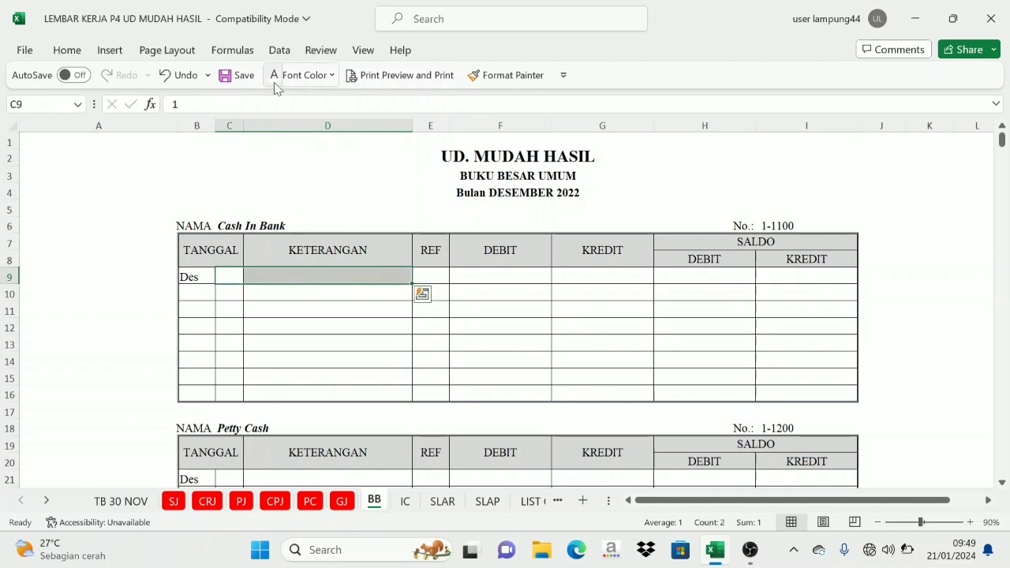
{"action": "left_click", "coordinate": [333, 75]}
{"action": "left_click", "coordinate": [304, 97]}
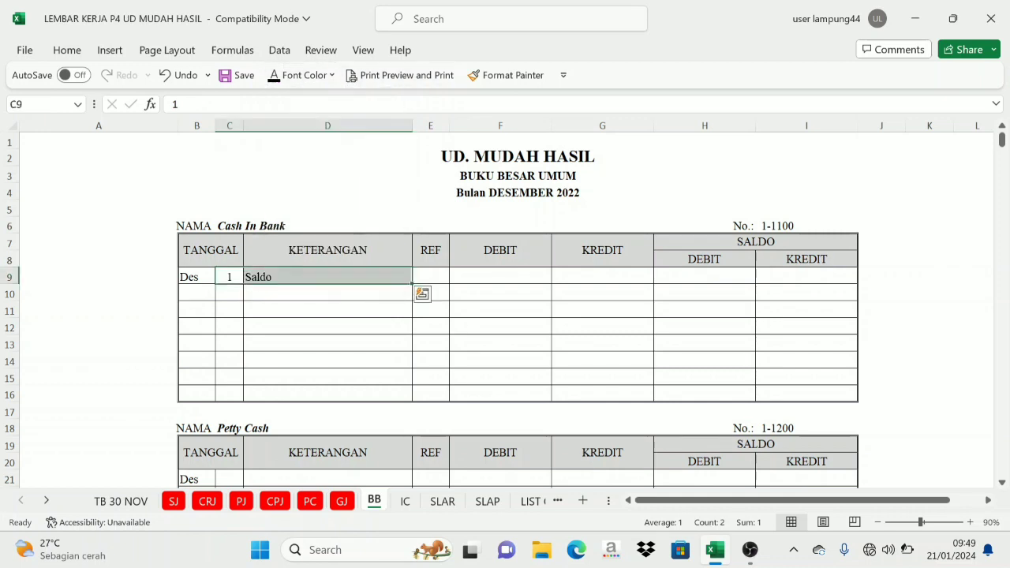
{"action": "left_click", "coordinate": [369, 273]}
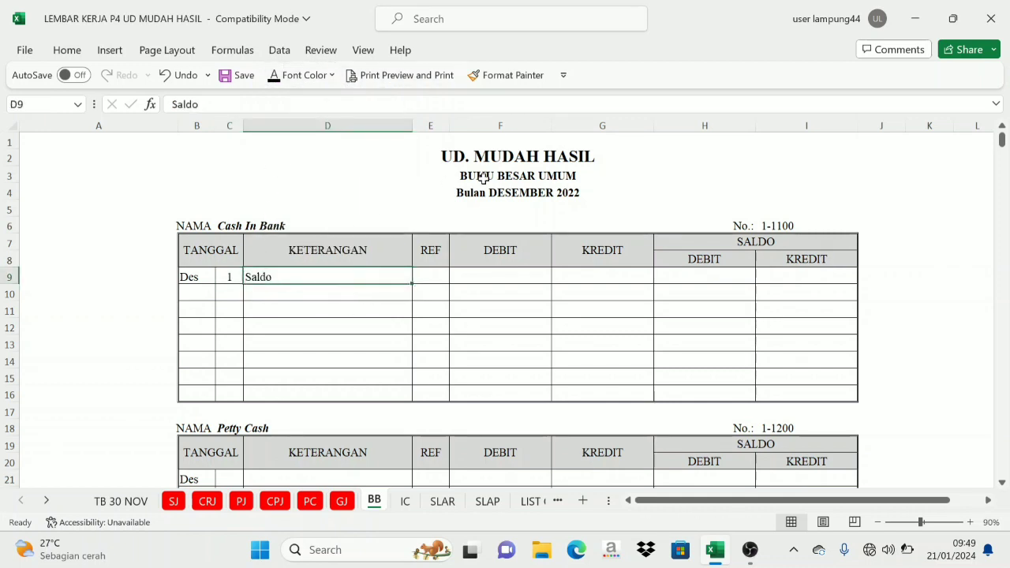
{"action": "left_click", "coordinate": [722, 277]}
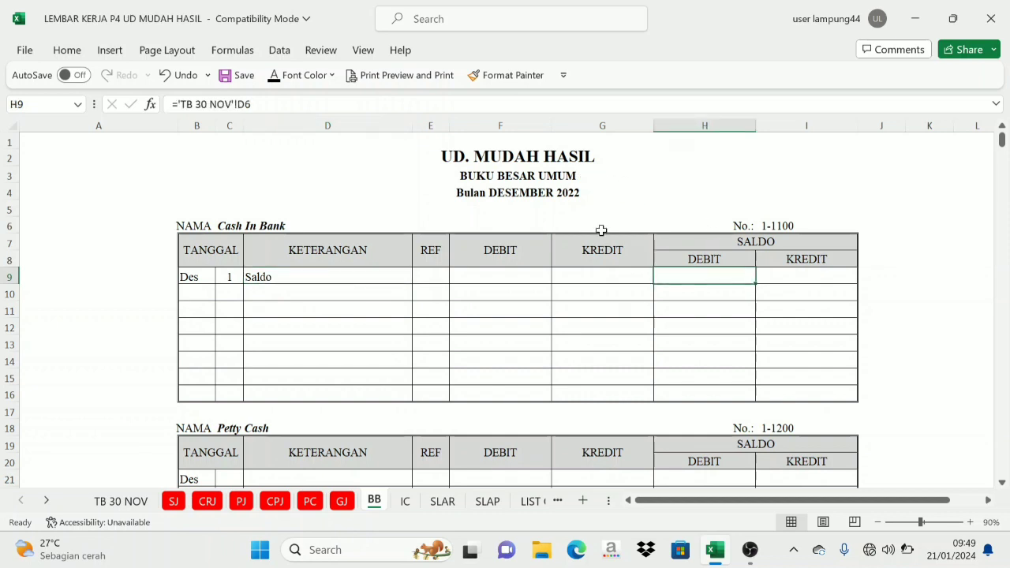
{"action": "left_click", "coordinate": [284, 84]}
Apply a black font colour to the Petty Cash opening row's date 1, description Saldo and reference TB (C21:E21)
{"action": "scroll", "coordinate": [345, 408], "scroll_direction": "down", "scroll_amount": 2}
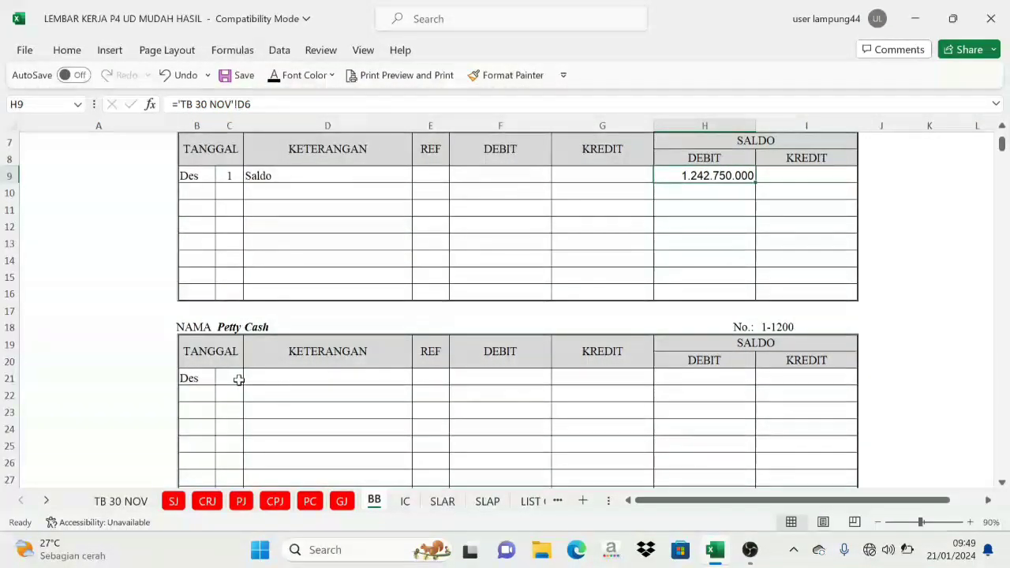
{"action": "left_click_drag", "start_coordinate": [239, 378], "coordinate": [414, 378]}
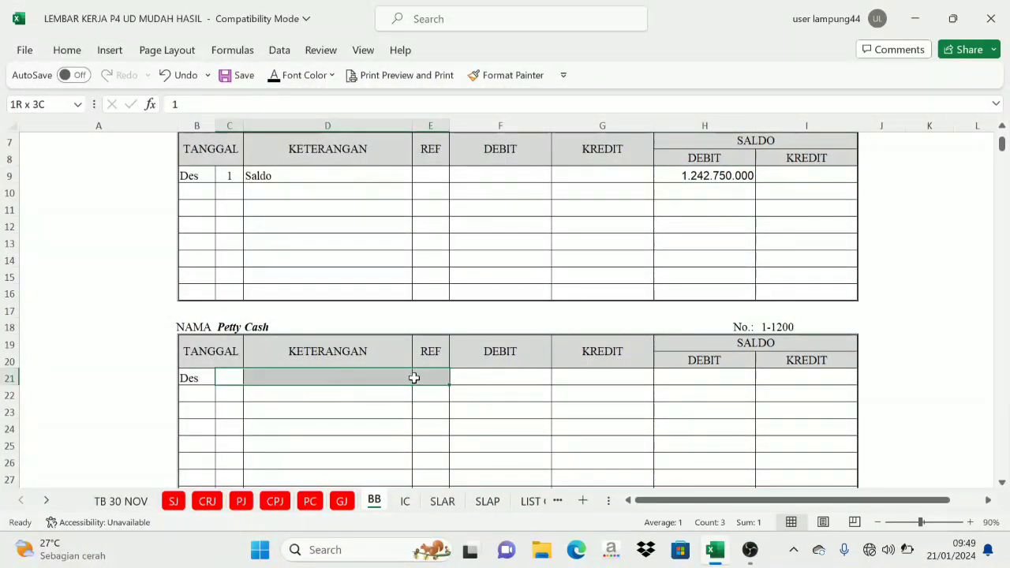
{"action": "type", "text": "1\tSaldo\tTB"}
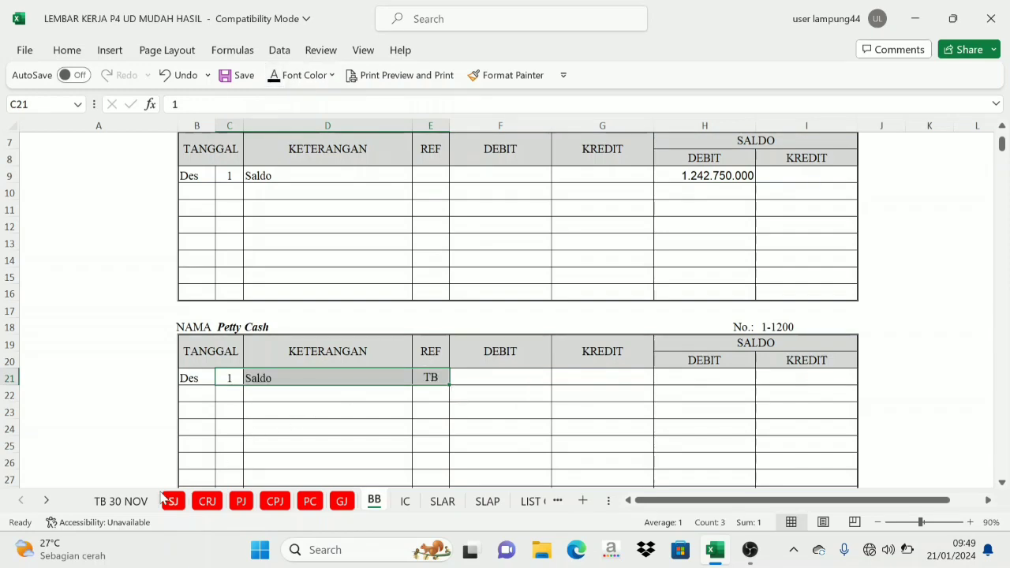
Check the Petty Cash debit on sheet TB 30 NOV, and apply a black font colour to its ledger opening debit balance in H21
{"action": "left_click", "coordinate": [130, 500]}
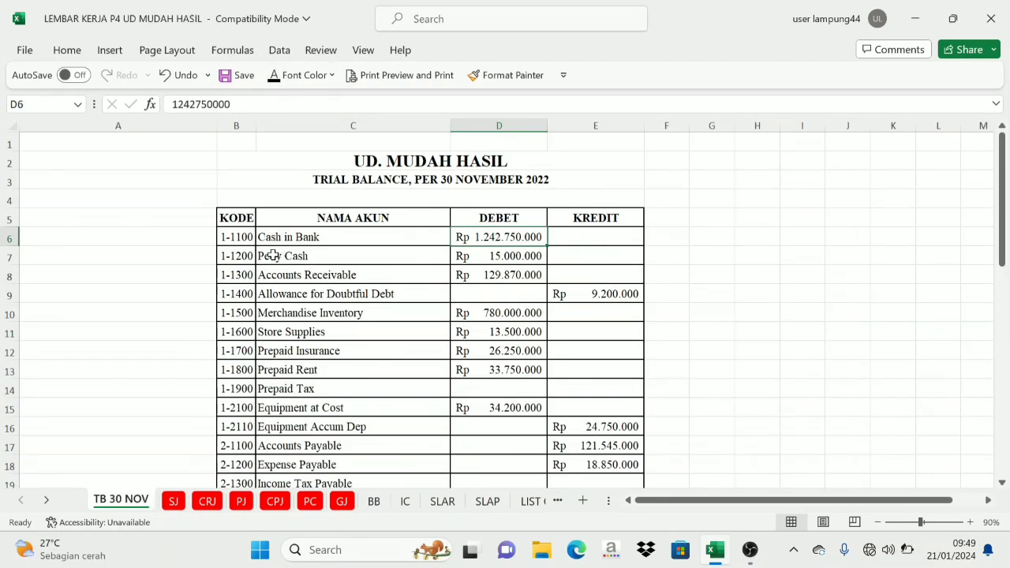
{"action": "left_click", "coordinate": [245, 258]}
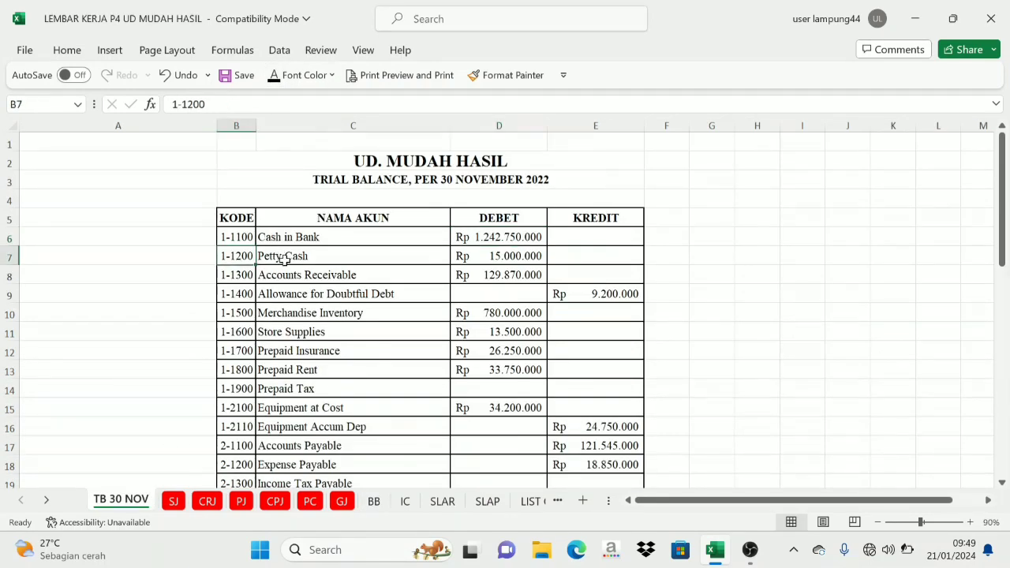
{"action": "left_click", "coordinate": [418, 256]}
{"action": "left_click", "coordinate": [468, 254]}
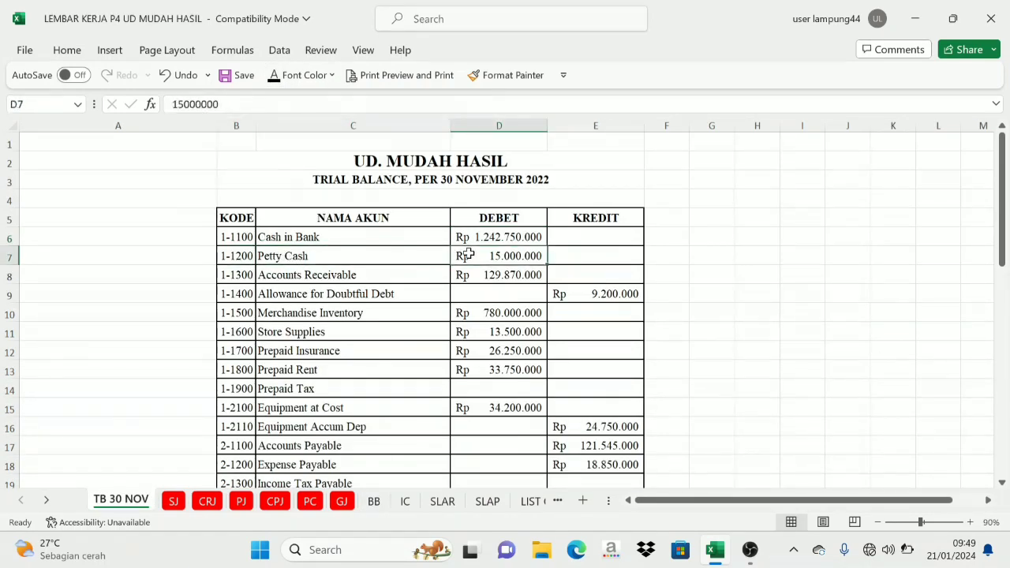
{"action": "left_click", "coordinate": [375, 501]}
{"action": "scroll", "coordinate": [489, 434], "scroll_direction": "up", "scroll_amount": 1}
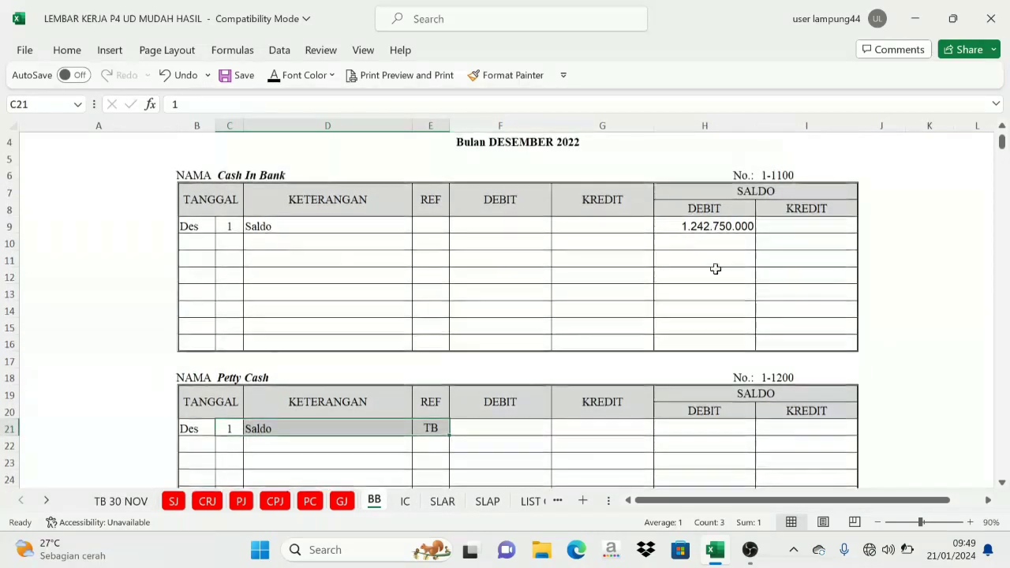
{"action": "left_click", "coordinate": [705, 208]}
{"action": "left_click", "coordinate": [699, 428]}
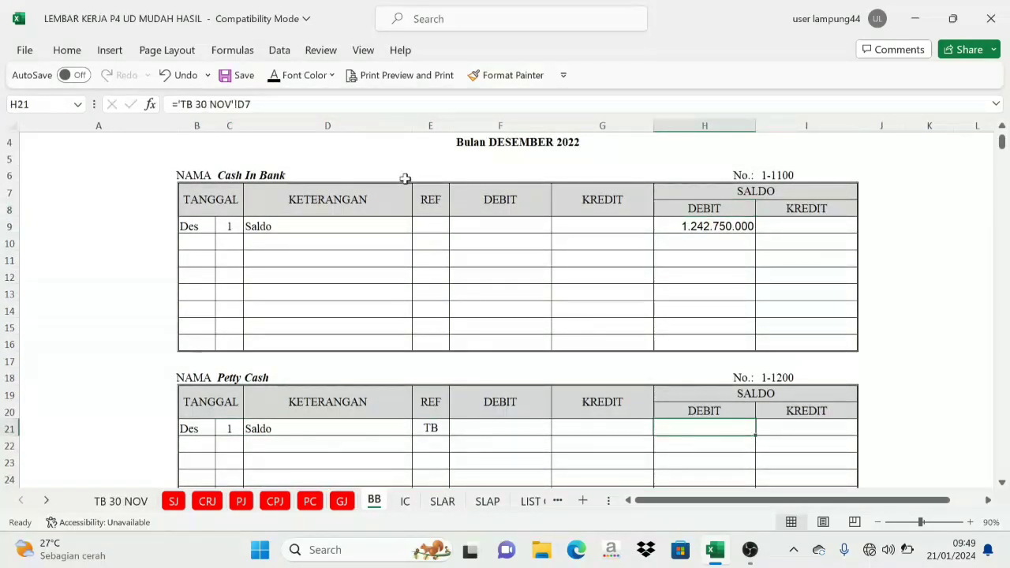
{"action": "left_click", "coordinate": [276, 76]}
Check TB 30 NOV and apply a black font colour to the Accounts Receivable opening row's date, Saldo, TB and debit balance (C33:E33 and H33)
{"action": "scroll", "coordinate": [715, 400], "scroll_direction": "down", "scroll_amount": 1}
{"action": "scroll", "coordinate": [417, 358], "scroll_direction": "down", "scroll_amount": 6}
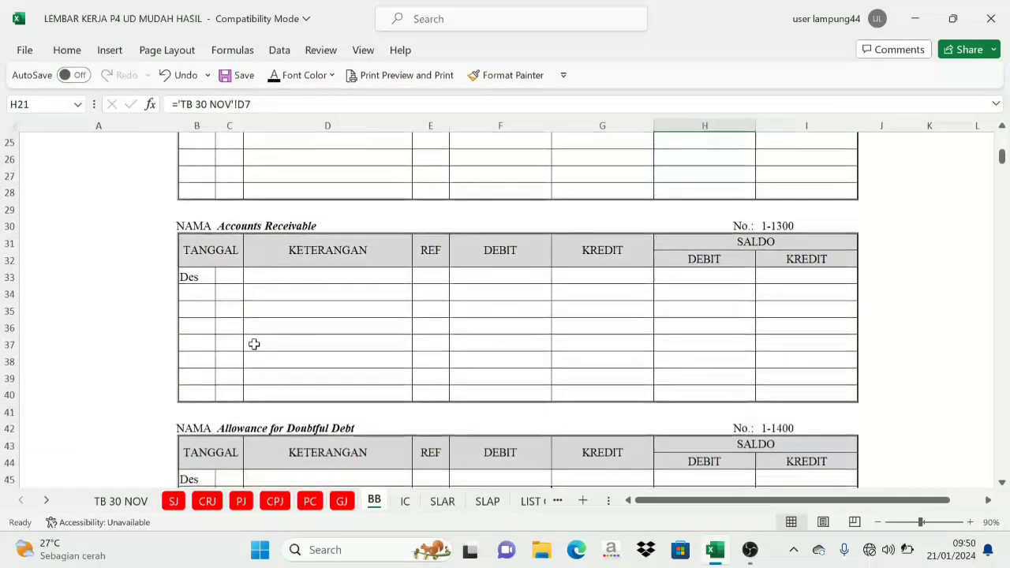
{"action": "left_click", "coordinate": [149, 499]}
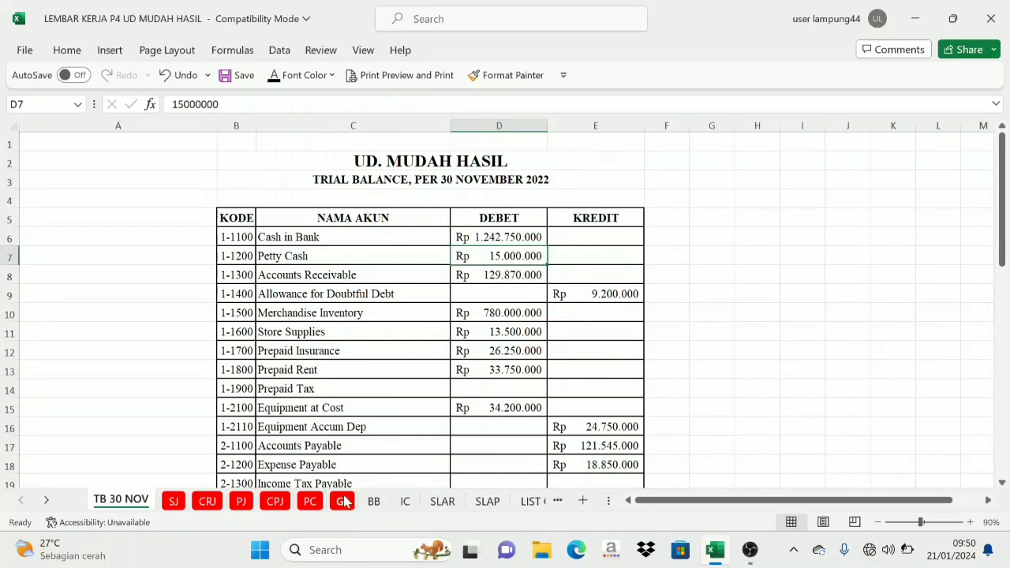
{"action": "left_click", "coordinate": [375, 502]}
{"action": "left_click_drag", "start_coordinate": [227, 277], "coordinate": [419, 271]}
{"action": "type", "text": "1\tSaldo\tTB"}
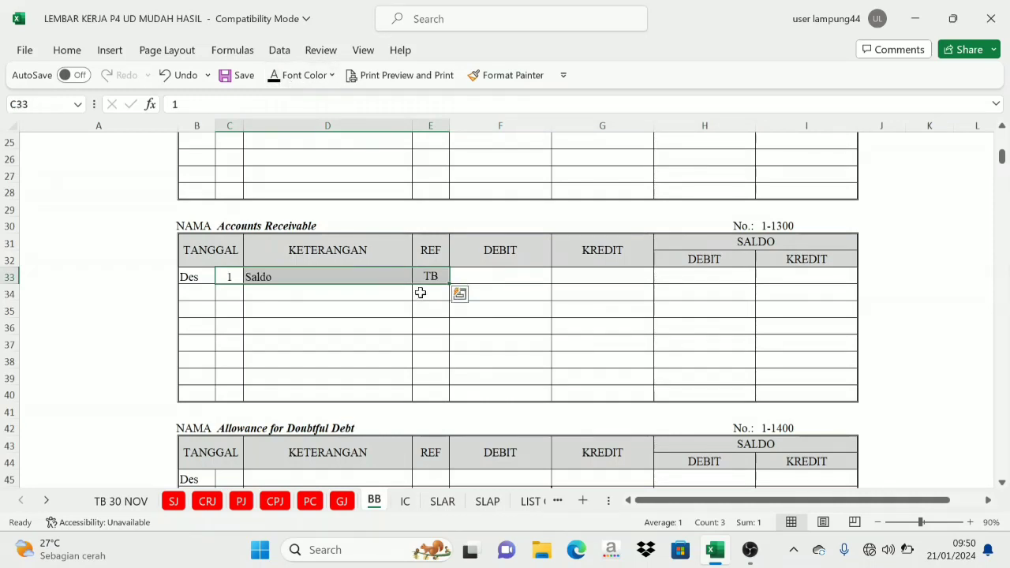
{"action": "left_click", "coordinate": [773, 241]}
{"action": "left_click", "coordinate": [712, 274]}
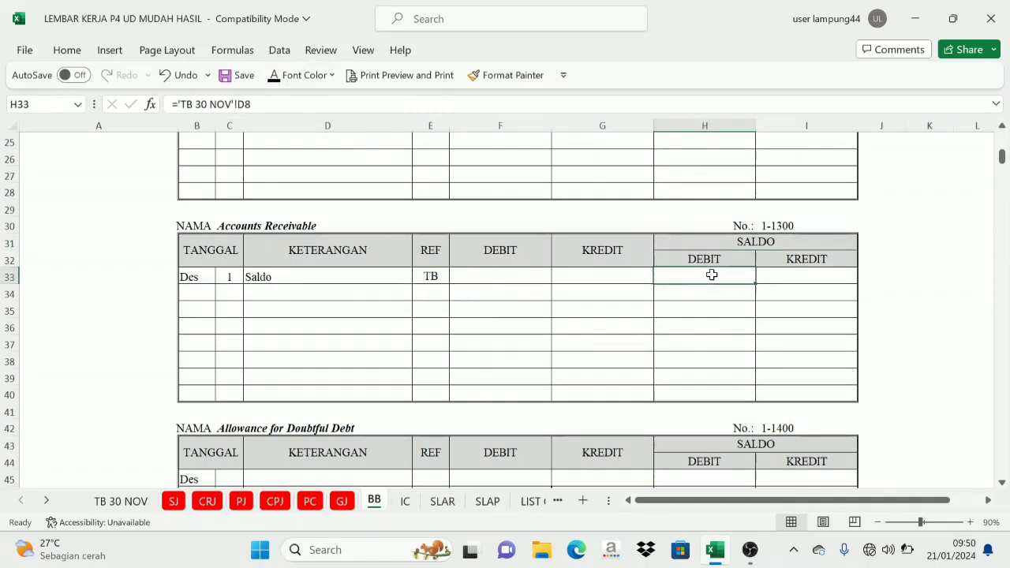
{"action": "left_click", "coordinate": [275, 76]}
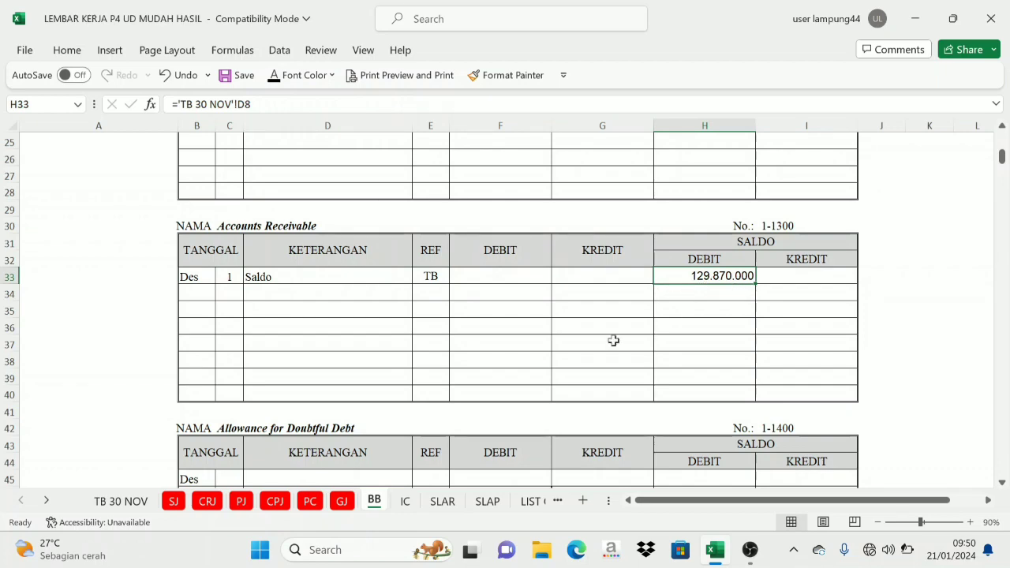
Check TB 30 NOV and apply a black font colour to the Allowance for Doubtful Debt opening row's date, Saldo, TB and credit balance (C45:E45 and I45)
{"action": "scroll", "coordinate": [361, 410], "scroll_direction": "down", "scroll_amount": 4}
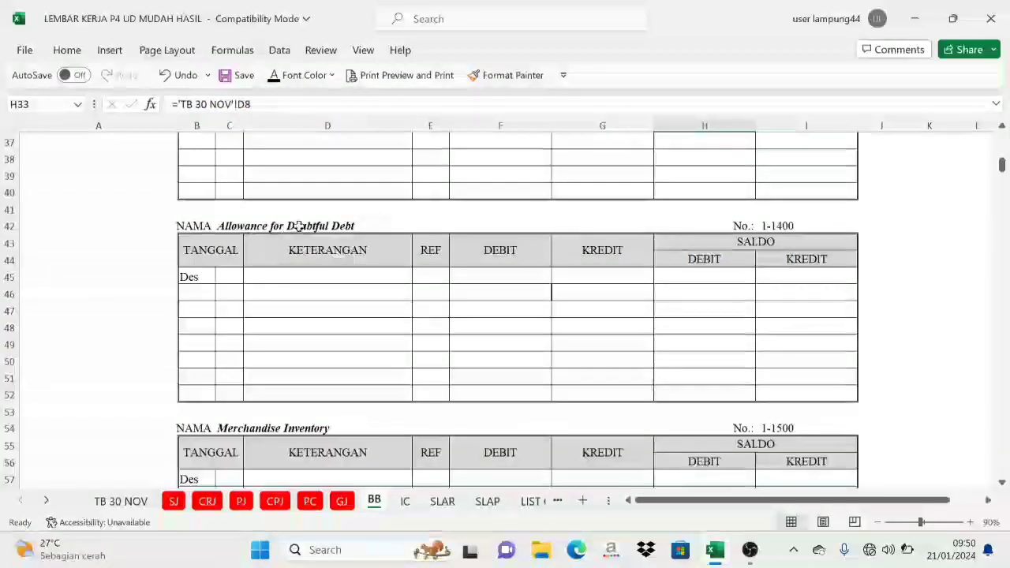
{"action": "left_click", "coordinate": [122, 501]}
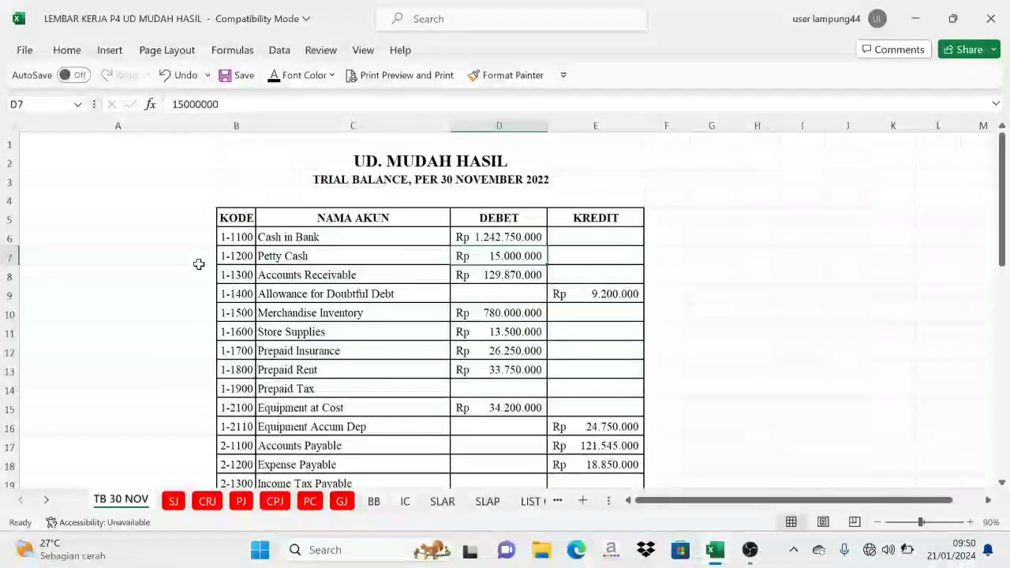
{"action": "left_click", "coordinate": [307, 301]}
{"action": "left_click", "coordinate": [595, 290]}
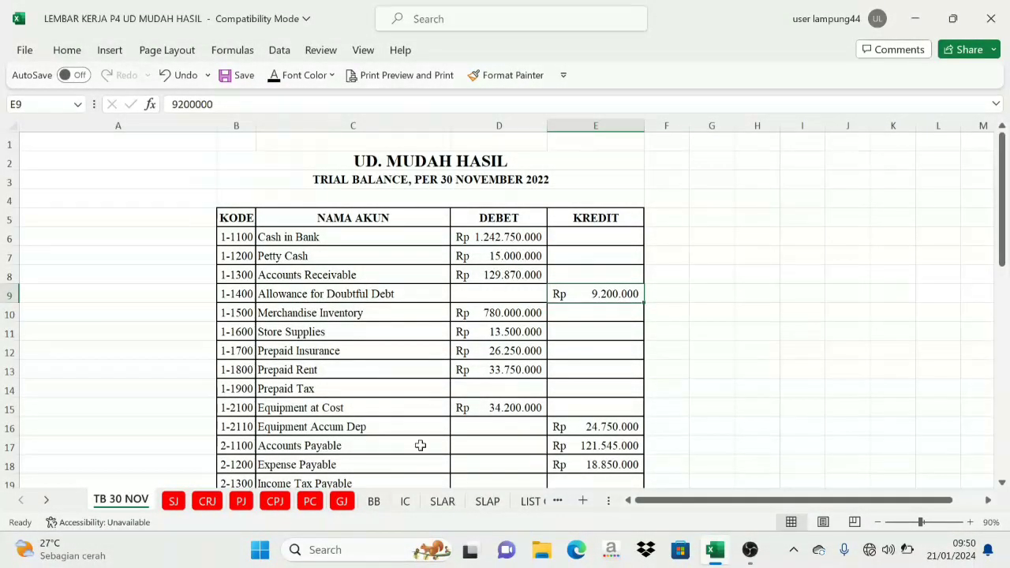
{"action": "left_click", "coordinate": [373, 502]}
{"action": "left_click_drag", "start_coordinate": [233, 275], "coordinate": [421, 274]}
{"action": "left_click", "coordinate": [279, 77]}
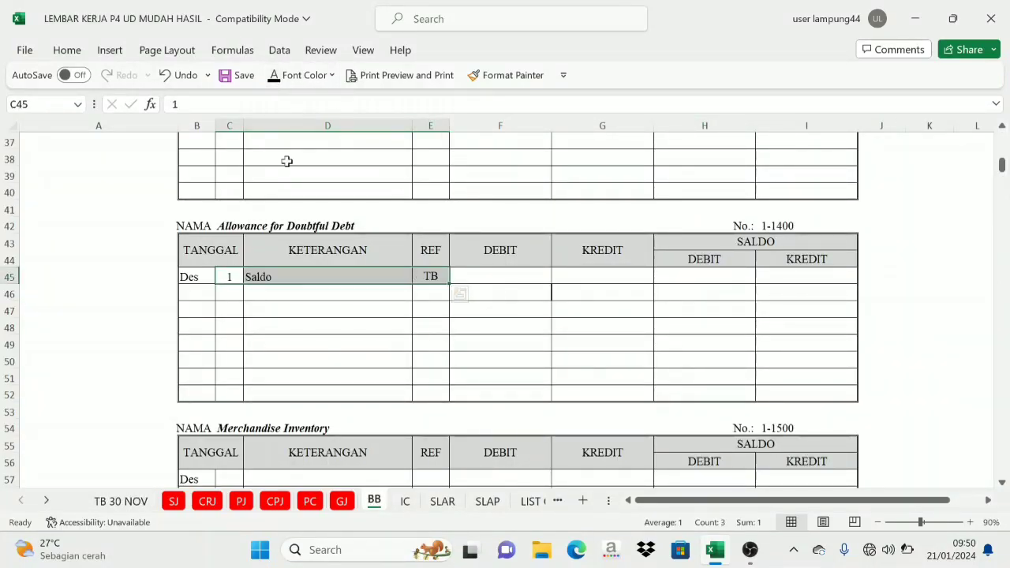
{"action": "left_click", "coordinate": [751, 245]}
{"action": "left_click", "coordinate": [793, 275]}
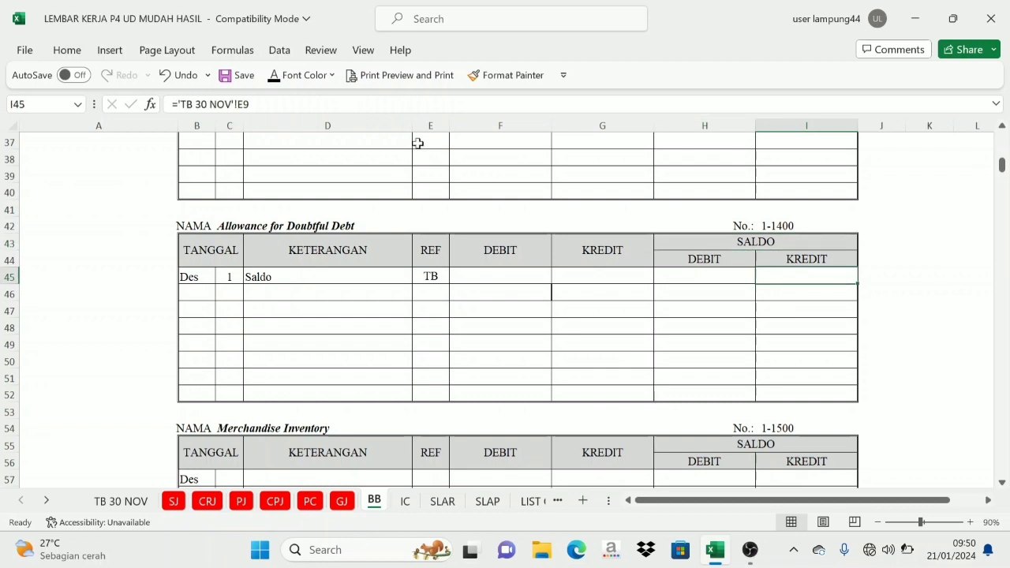
{"action": "left_click", "coordinate": [276, 75]}
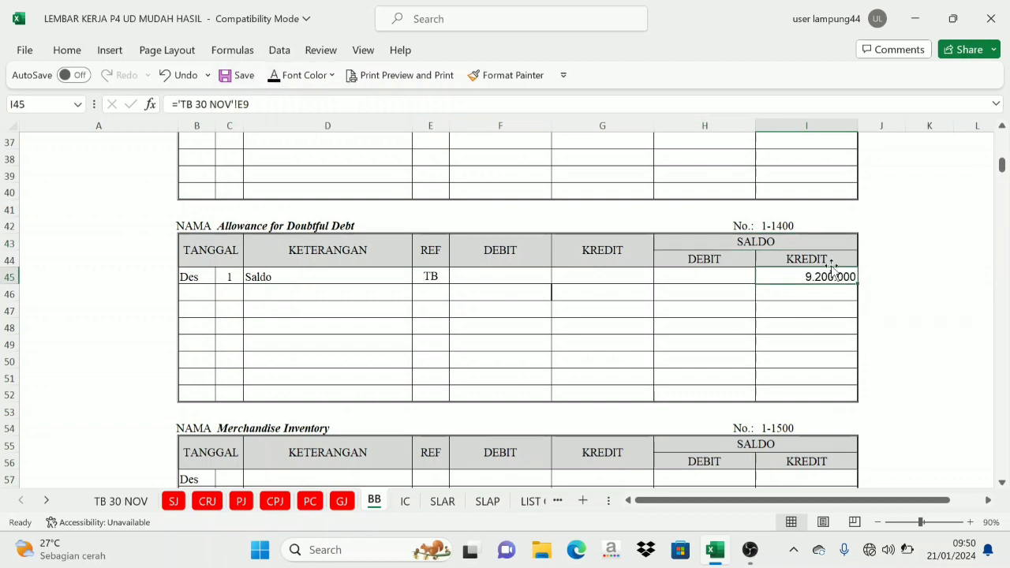
Review the remaining account balances on sheet TB 30 NOV, from Merchandise Inventory down to Income Tax Expense and the JUMLAH row
{"action": "left_click", "coordinate": [130, 502]}
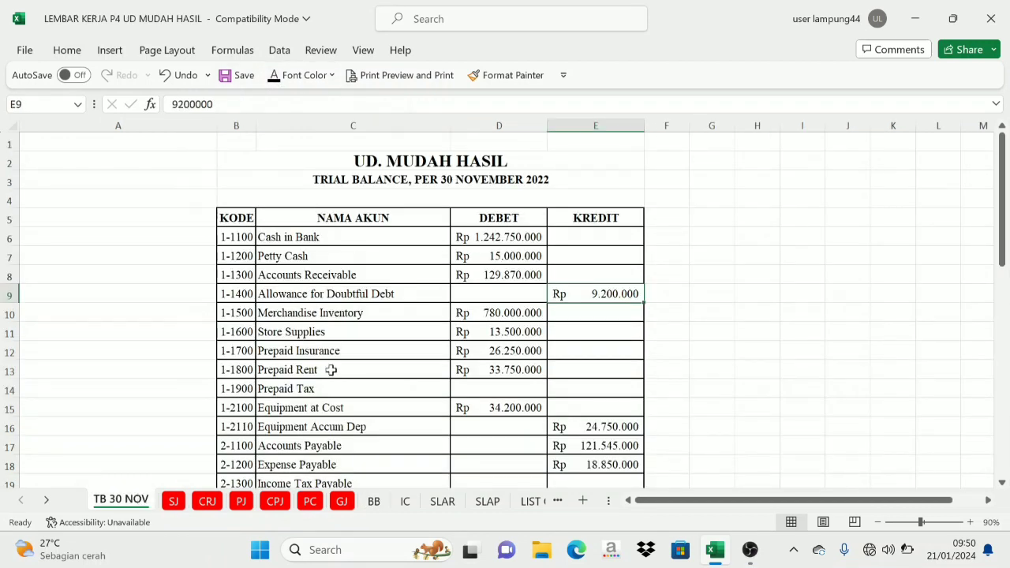
{"action": "left_click_drag", "start_coordinate": [482, 309], "coordinate": [574, 442]}
{"action": "scroll", "coordinate": [510, 378], "scroll_direction": "down", "scroll_amount": 1}
{"action": "scroll", "coordinate": [511, 378], "scroll_direction": "down", "scroll_amount": 1}
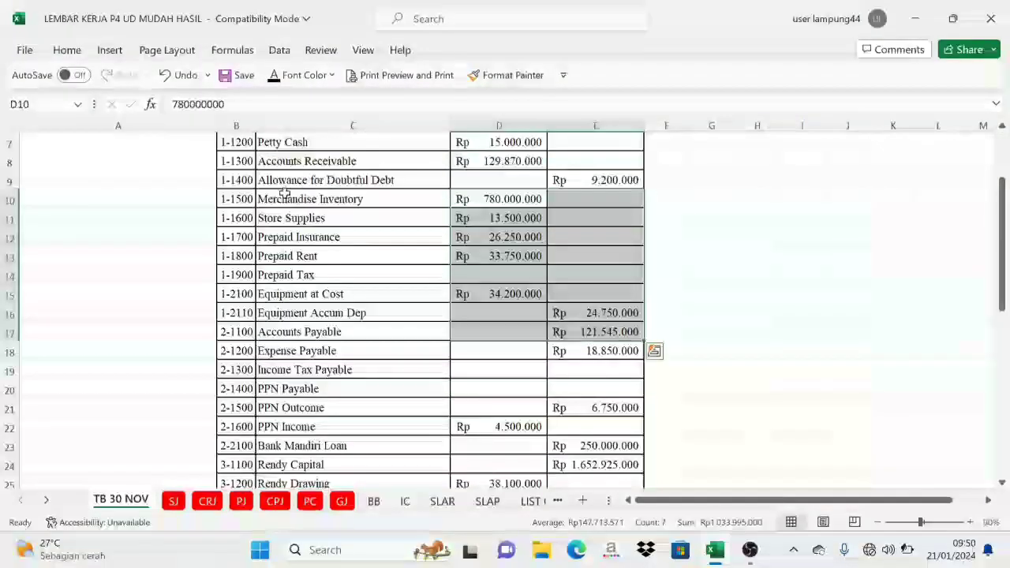
{"action": "scroll", "coordinate": [546, 327], "scroll_direction": "down", "scroll_amount": 4}
{"action": "scroll", "coordinate": [545, 327], "scroll_direction": "down", "scroll_amount": 5}
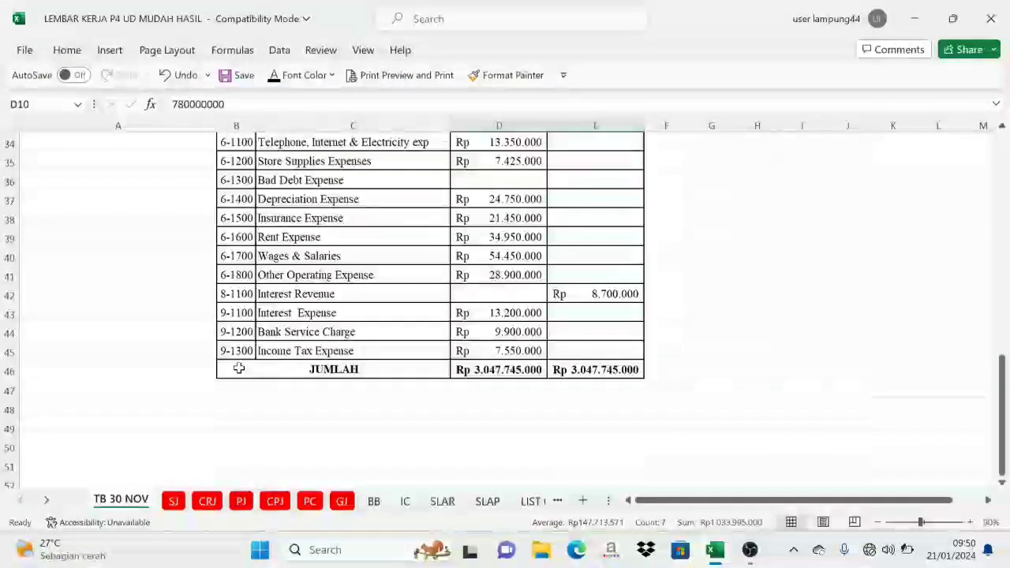
{"action": "left_click", "coordinate": [537, 350]}
{"action": "scroll", "coordinate": [474, 315], "scroll_direction": "up", "scroll_amount": 6}
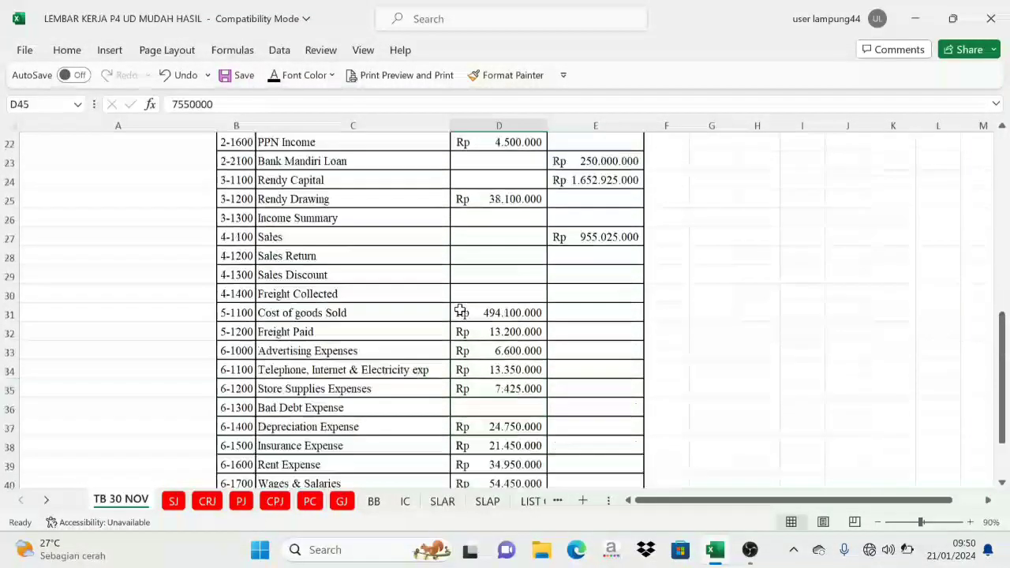
On sheet BB, apply a black font colour to the Merchandise Inventory opening balance row (C57:I57)
{"action": "left_click", "coordinate": [374, 501]}
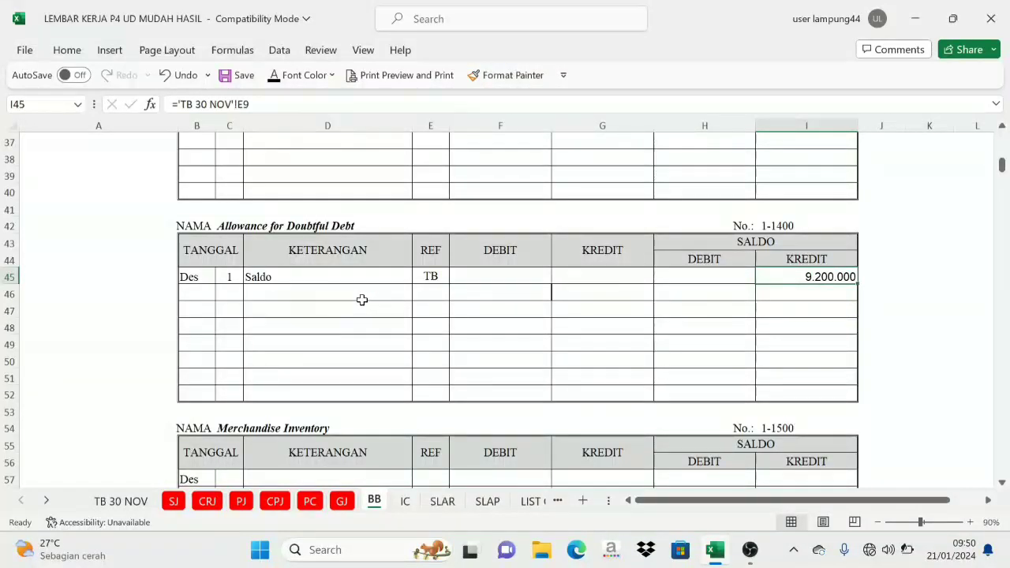
{"action": "scroll", "coordinate": [392, 296], "scroll_direction": "down", "scroll_amount": 2}
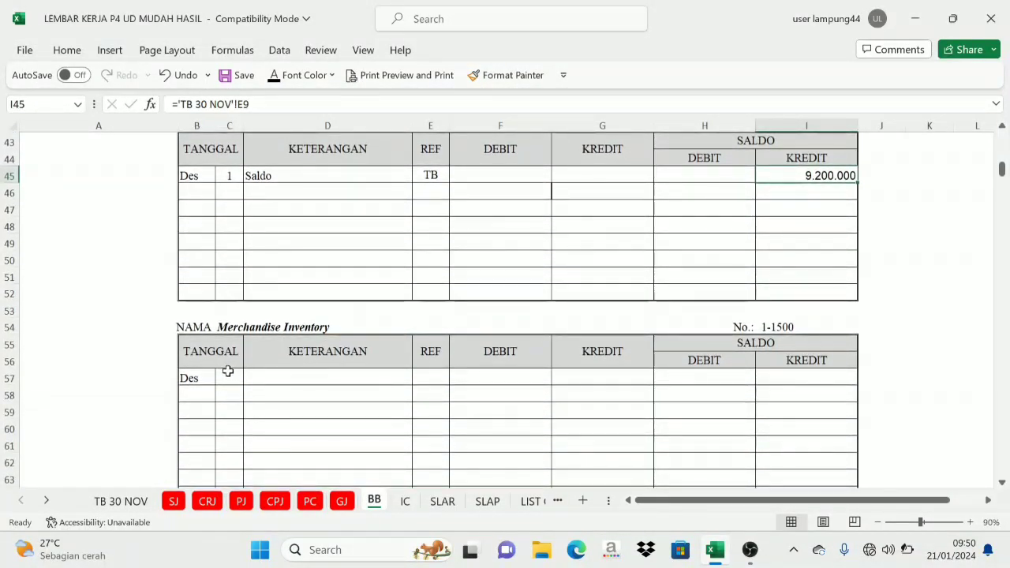
{"action": "left_click", "coordinate": [229, 377]}
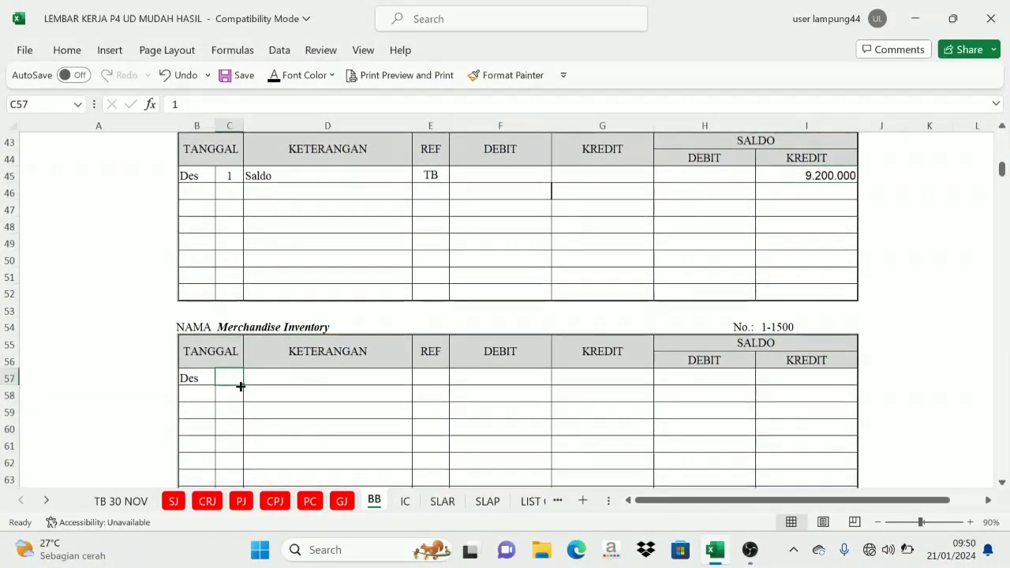
{"action": "left_click", "coordinate": [811, 378], "text": "shift"}
{"action": "left_click", "coordinate": [278, 77]}
Apply a black font colour to the Store Supplies and Prepaid Insurance opening balance rows (C69:I69 and C81:I81)
{"action": "scroll", "coordinate": [349, 309], "scroll_direction": "down", "scroll_amount": 4}
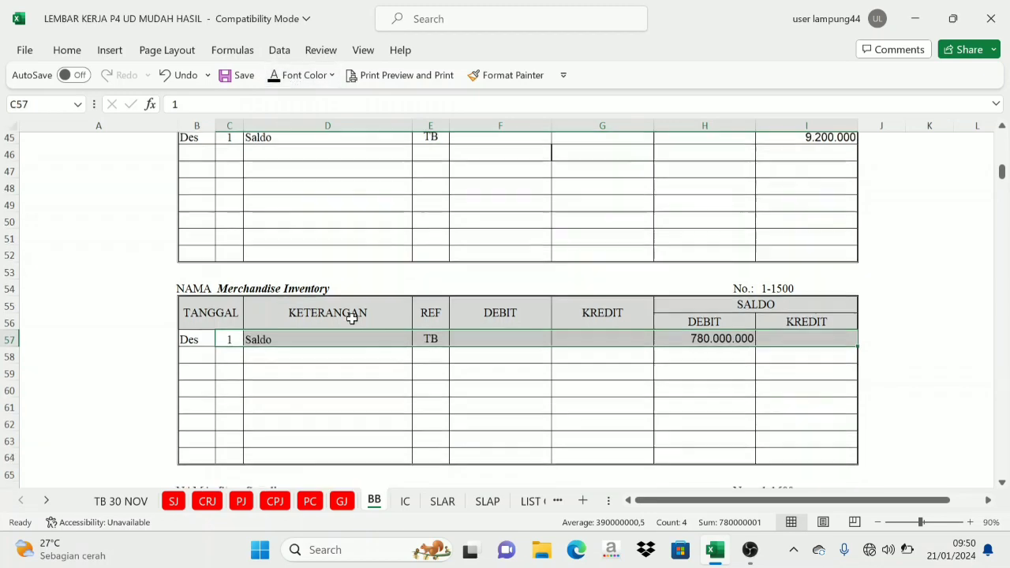
{"action": "left_click", "coordinate": [229, 377]}
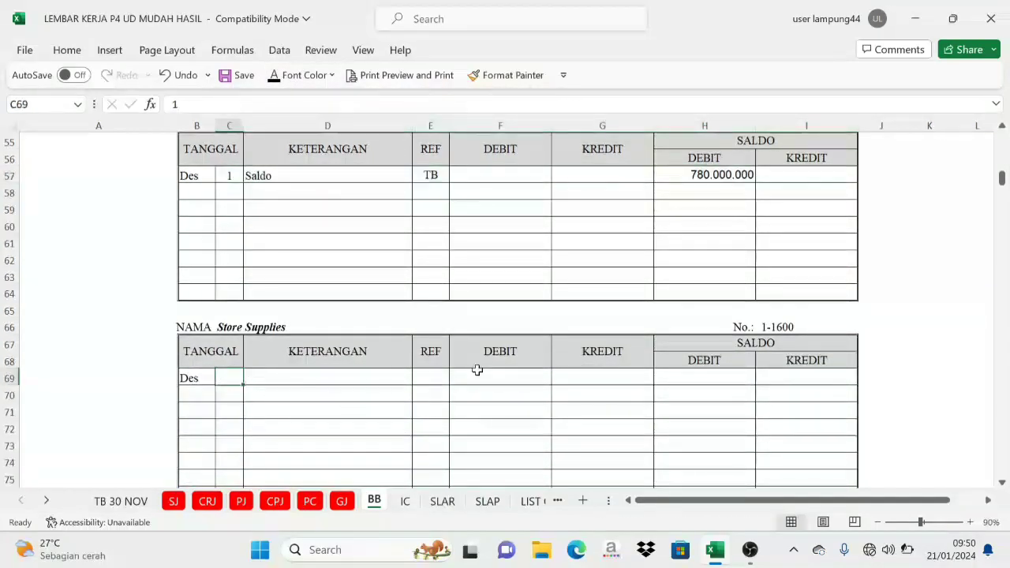
{"action": "left_click", "coordinate": [827, 373], "text": "shift"}
{"action": "left_click", "coordinate": [274, 75]}
{"action": "scroll", "coordinate": [288, 245], "scroll_direction": "down", "scroll_amount": 4}
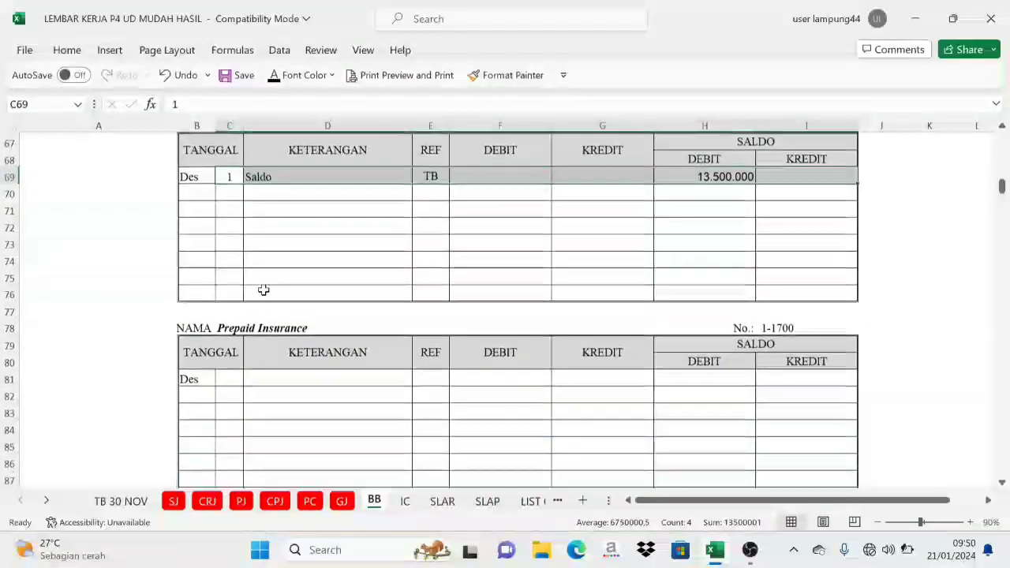
{"action": "left_click", "coordinate": [232, 379]}
{"action": "left_click", "coordinate": [796, 379], "text": "shift"}
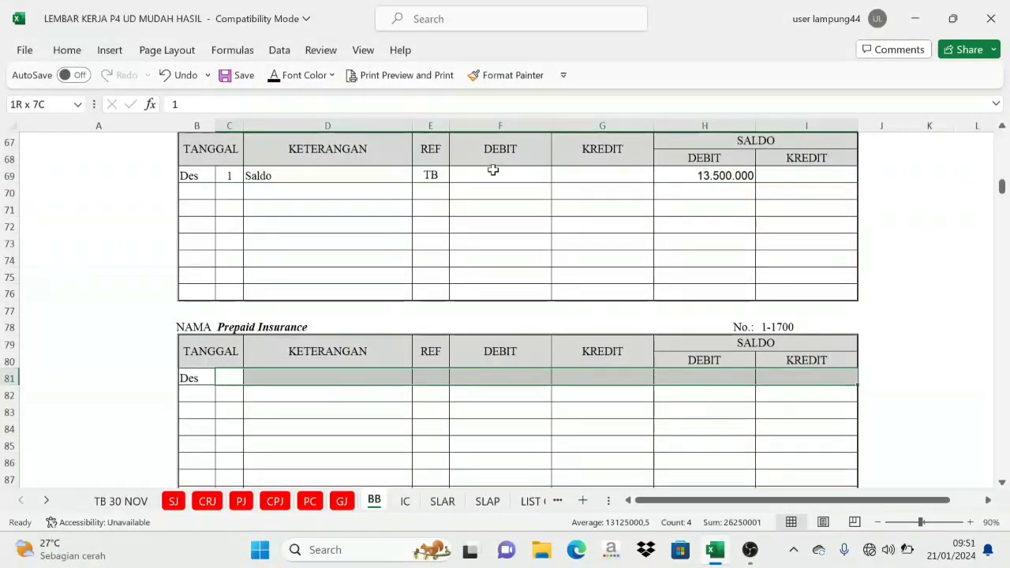
{"action": "left_click", "coordinate": [274, 75]}
Apply a black font colour to the Prepaid Rent and Prepaid Tax opening balance rows (C93:I93 and C105:I105)
{"action": "scroll", "coordinate": [265, 292], "scroll_direction": "down", "scroll_amount": 3}
{"action": "scroll", "coordinate": [265, 293], "scroll_direction": "down", "scroll_amount": 2}
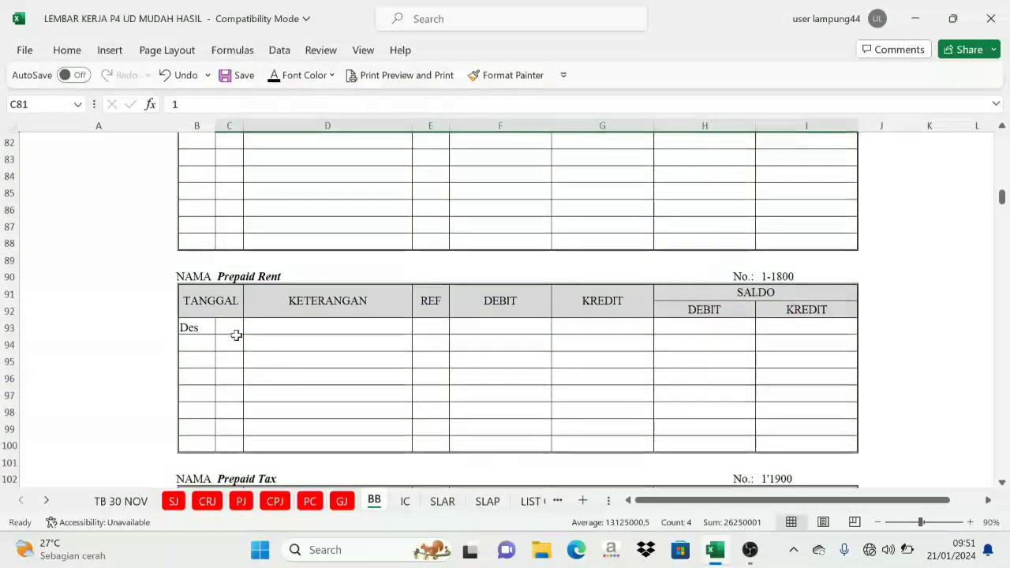
{"action": "left_click", "coordinate": [231, 329]}
{"action": "left_click", "coordinate": [807, 328], "text": "shift"}
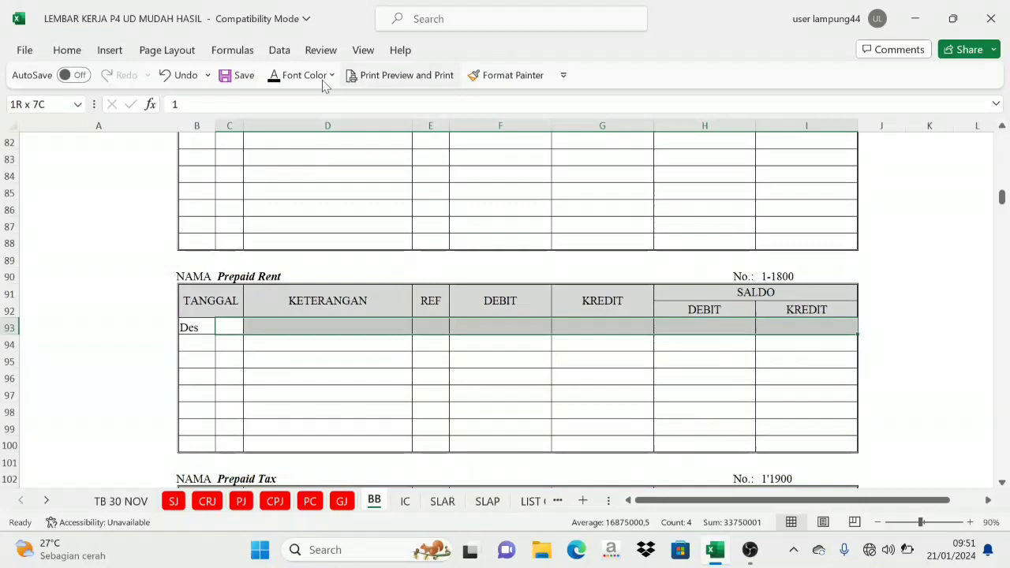
{"action": "left_click", "coordinate": [272, 74]}
{"action": "scroll", "coordinate": [260, 314], "scroll_direction": "down", "scroll_amount": 3}
{"action": "left_click", "coordinate": [231, 377]}
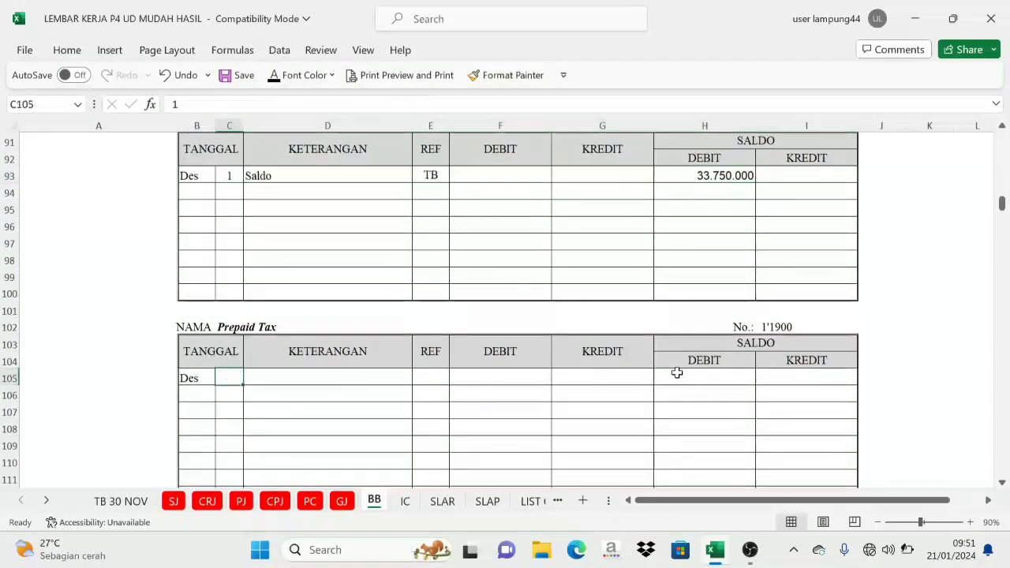
{"action": "left_click", "coordinate": [788, 377], "text": "shift"}
{"action": "left_click", "coordinate": [272, 75]}
Apply a black font colour to the Equitment at Cost and Equitment Accum Dep opening balance rows (C117:I117 and C129:I129)
{"action": "scroll", "coordinate": [293, 218], "scroll_direction": "down", "scroll_amount": 4}
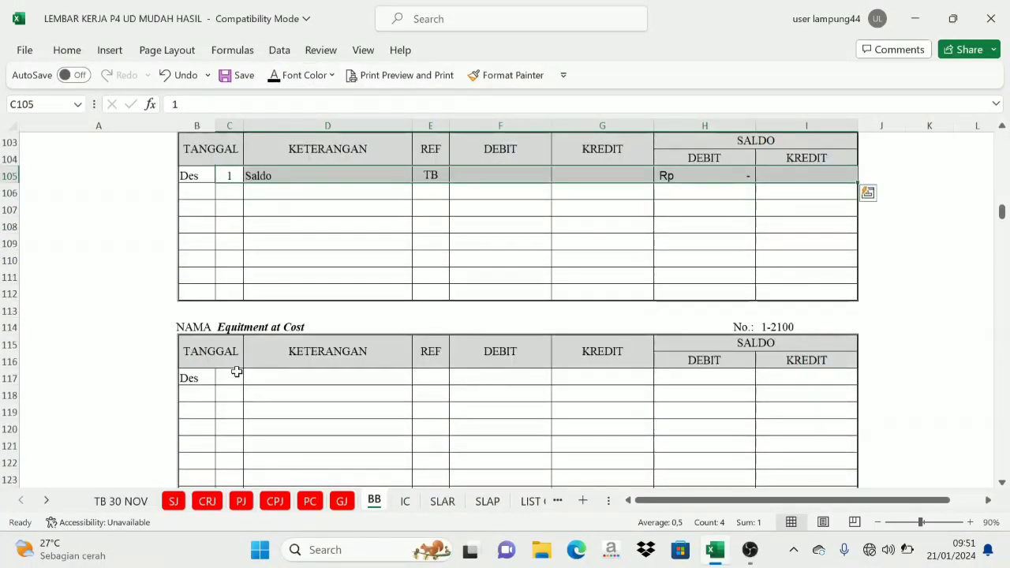
{"action": "left_click", "coordinate": [224, 378]}
{"action": "left_click", "coordinate": [840, 378], "text": "shift"}
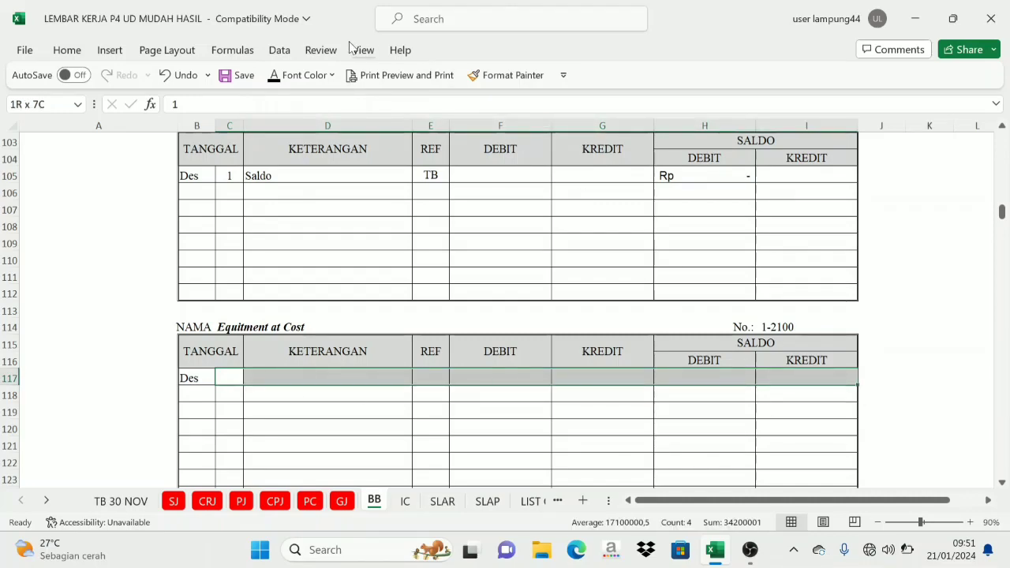
{"action": "left_click", "coordinate": [274, 75]}
{"action": "scroll", "coordinate": [276, 237], "scroll_direction": "down", "scroll_amount": 3}
{"action": "scroll", "coordinate": [265, 339], "scroll_direction": "down", "scroll_amount": 2}
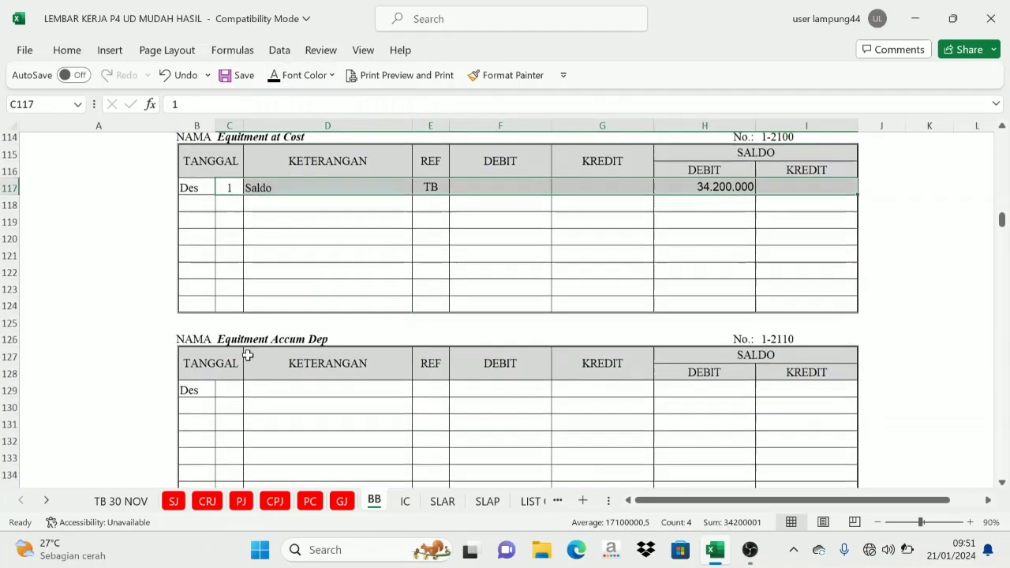
{"action": "left_click", "coordinate": [227, 331]}
{"action": "left_click", "coordinate": [827, 329], "text": "shift"}
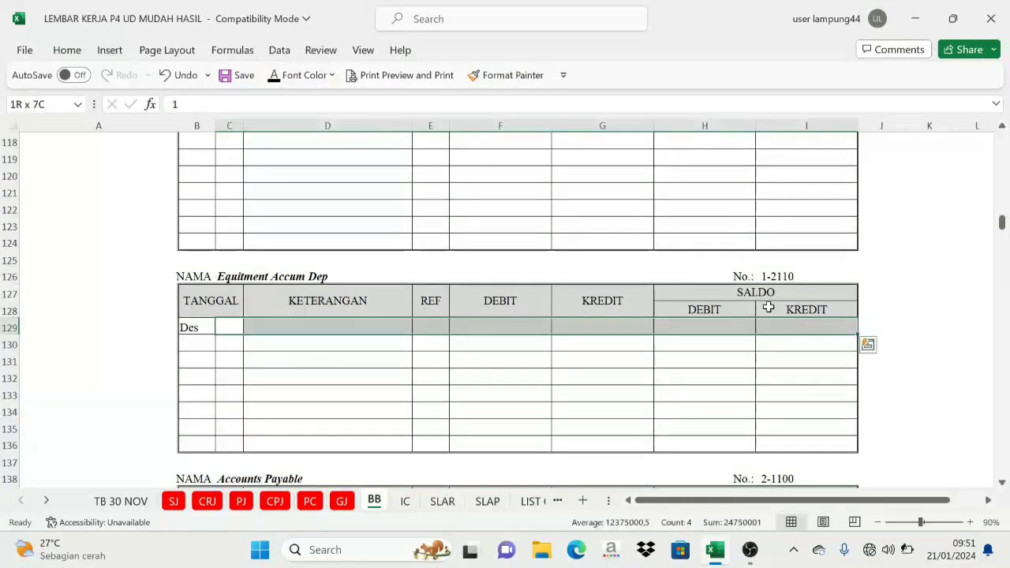
{"action": "left_click", "coordinate": [274, 75]}
Apply a black font colour to the Accounts Payable opening balance row (C141:I141)
{"action": "scroll", "coordinate": [220, 399], "scroll_direction": "down", "scroll_amount": 2}
{"action": "scroll", "coordinate": [221, 399], "scroll_direction": "down", "scroll_amount": 2}
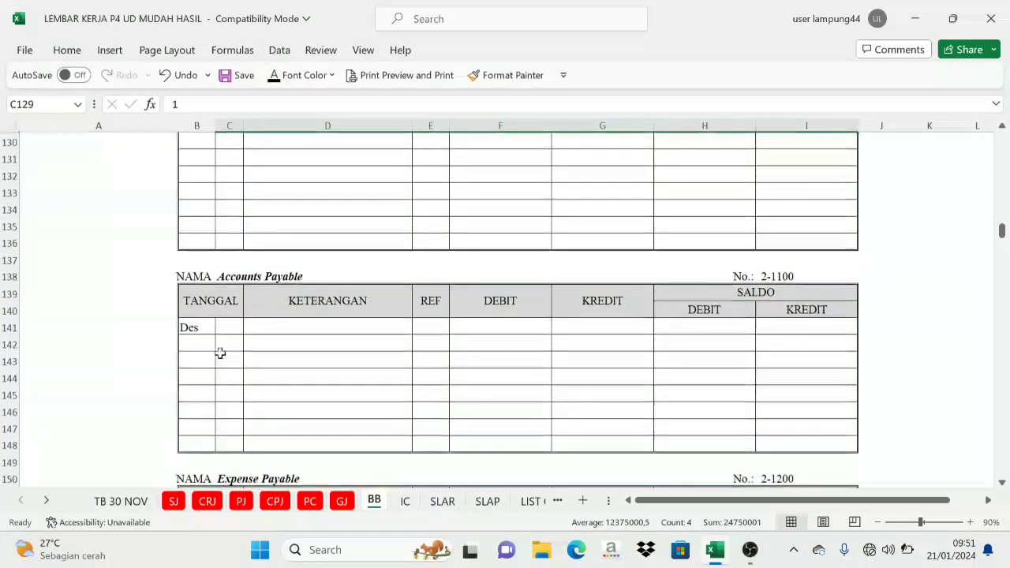
{"action": "left_click", "coordinate": [231, 327]}
{"action": "left_click", "coordinate": [761, 337], "text": "shift"}
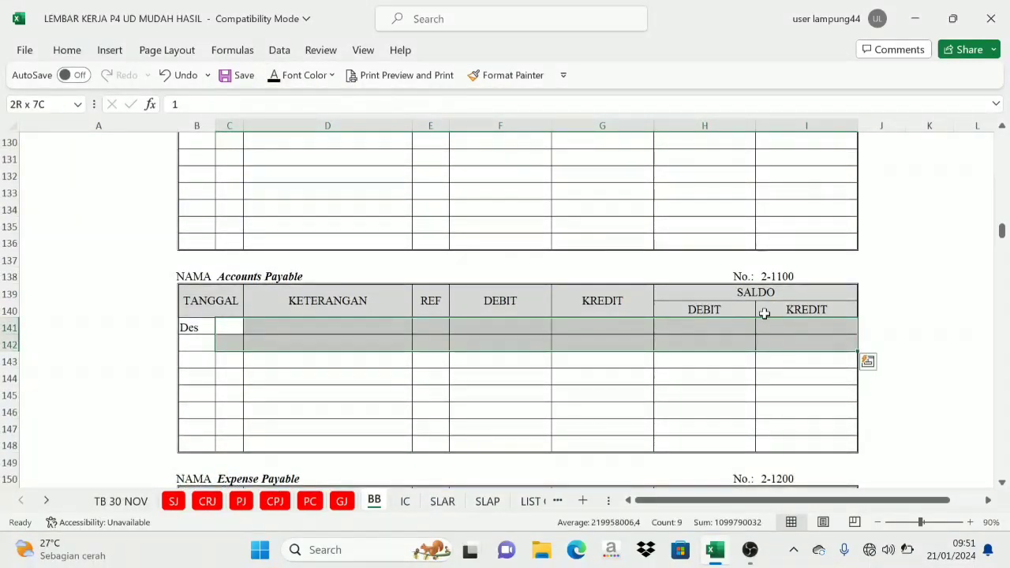
{"action": "left_click", "coordinate": [789, 329], "text": "shift"}
{"action": "left_click", "coordinate": [273, 75]}
Apply a black font colour to the Expense Payable opening balance row (C153:I153)
{"action": "scroll", "coordinate": [227, 204], "scroll_direction": "down", "scroll_amount": 2}
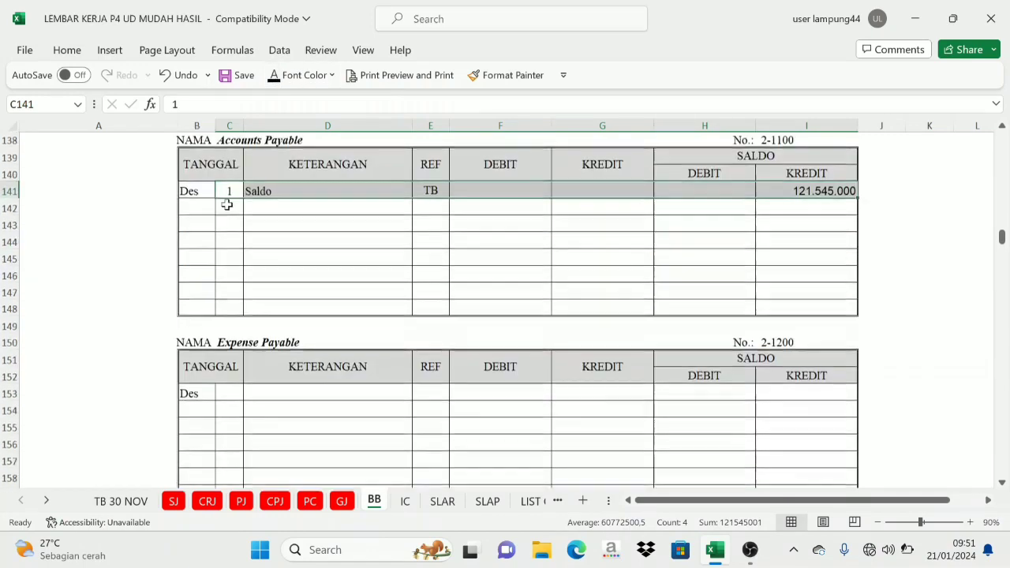
{"action": "scroll", "coordinate": [226, 204], "scroll_direction": "down", "scroll_amount": 2}
{"action": "left_click", "coordinate": [230, 277]}
{"action": "left_click", "coordinate": [773, 275], "text": "shift"}
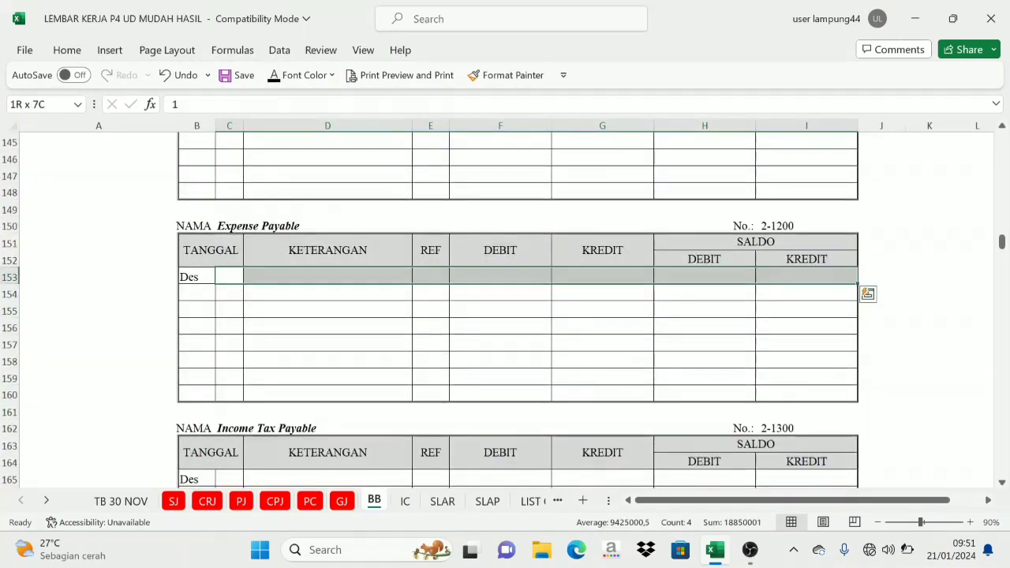
{"action": "left_click", "coordinate": [271, 75]}
Apply a black font colour to the Income Tax Payable and PPN Payable opening balance rows (C165:I165 and C177:I177)
{"action": "scroll", "coordinate": [261, 237], "scroll_direction": "down", "scroll_amount": 5}
{"action": "left_click", "coordinate": [230, 227]}
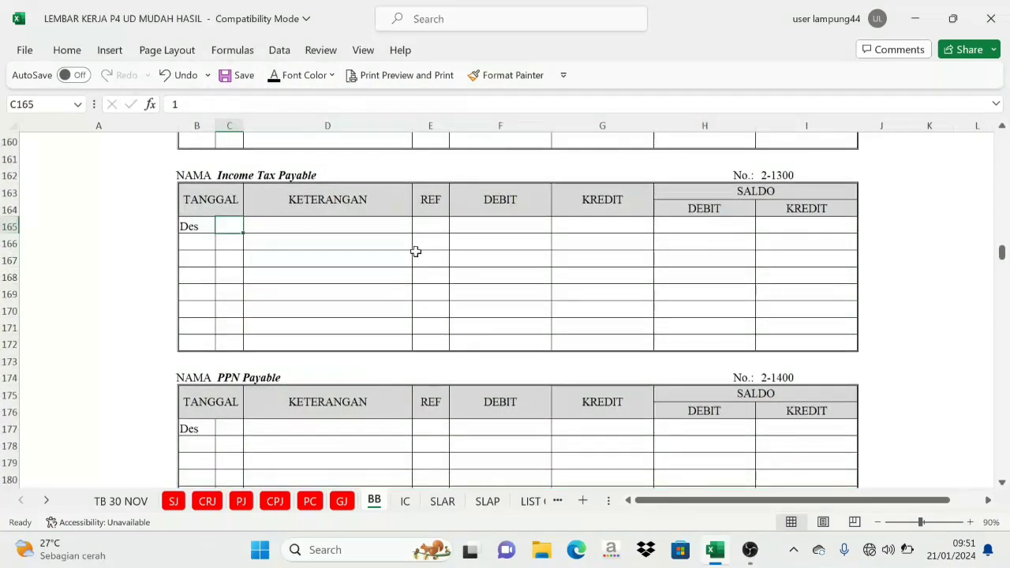
{"action": "left_click", "coordinate": [804, 233], "text": "shift"}
{"action": "left_click", "coordinate": [270, 75]}
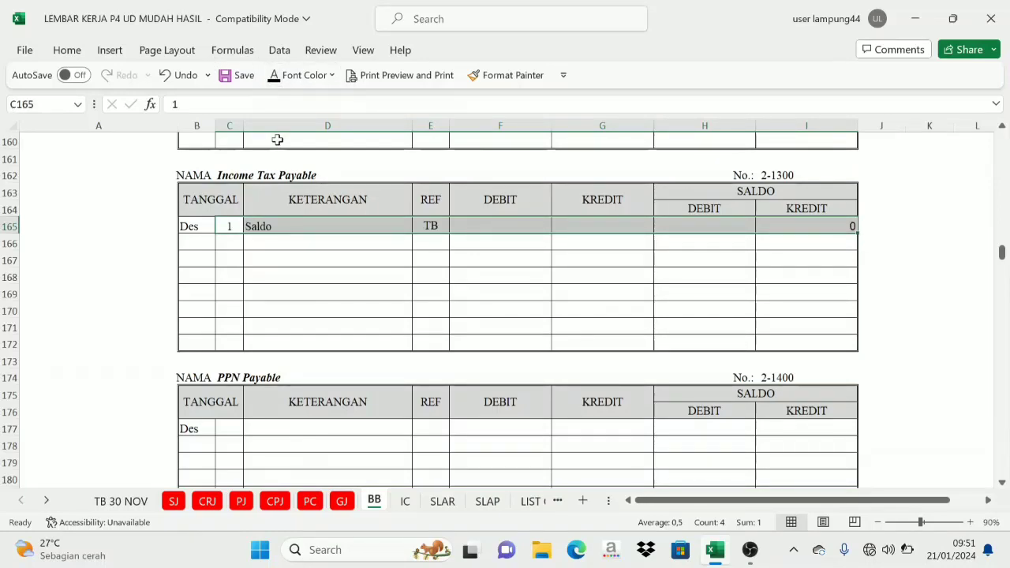
{"action": "scroll", "coordinate": [248, 199], "scroll_direction": "down", "scroll_amount": 4}
{"action": "left_click", "coordinate": [229, 227]}
{"action": "left_click", "coordinate": [796, 228], "text": "shift"}
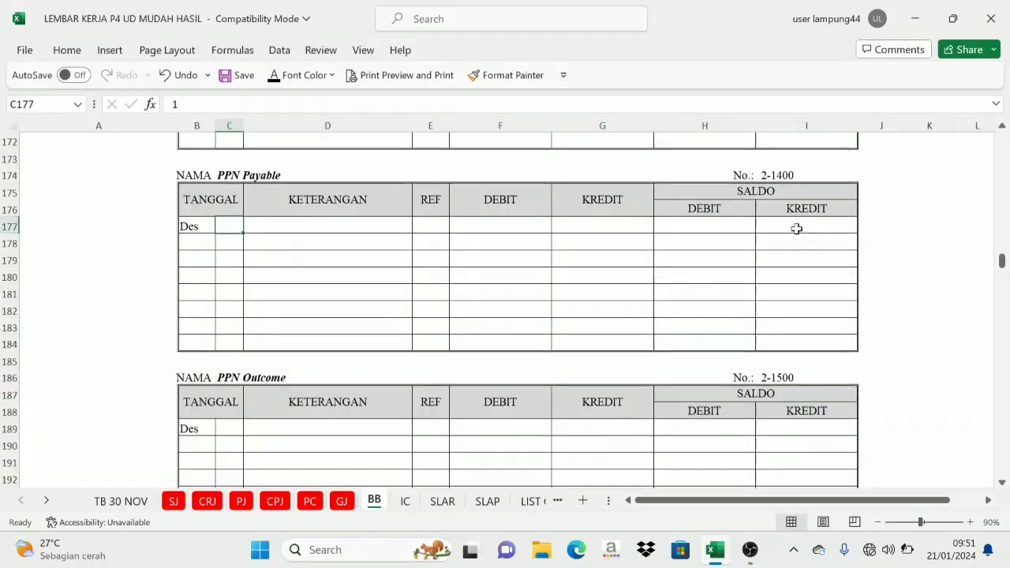
{"action": "left_click", "coordinate": [270, 75]}
Apply a black font colour to the PPN Outcome opening balance row (C189:I189)
{"action": "scroll", "coordinate": [268, 173], "scroll_direction": "down", "scroll_amount": 3}
{"action": "scroll", "coordinate": [268, 173], "scroll_direction": "down", "scroll_amount": 2}
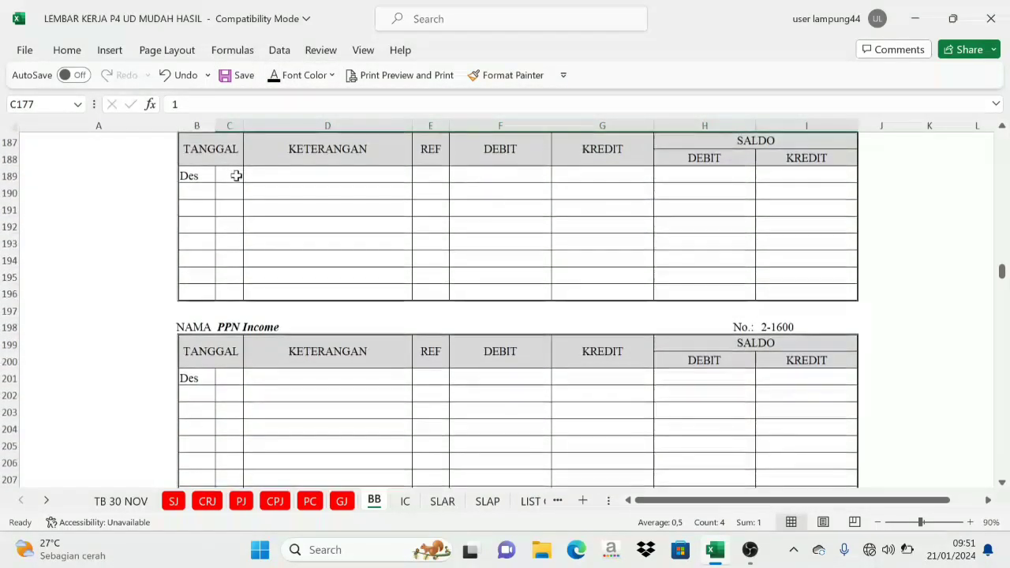
{"action": "left_click", "coordinate": [228, 164]}
{"action": "left_click", "coordinate": [239, 175]}
{"action": "left_click", "coordinate": [765, 181], "text": "shift"}
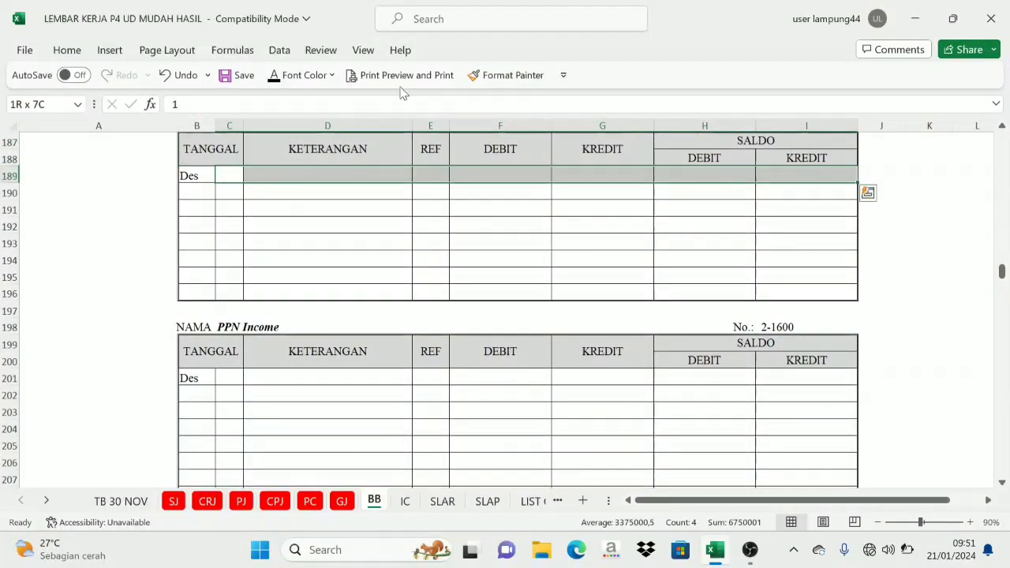
{"action": "left_click", "coordinate": [271, 75]}
Apply a black font colour to the PPN Income opening balance row (C201:I201)
{"action": "scroll", "coordinate": [228, 229], "scroll_direction": "down", "scroll_amount": 3}
{"action": "left_click", "coordinate": [225, 226]}
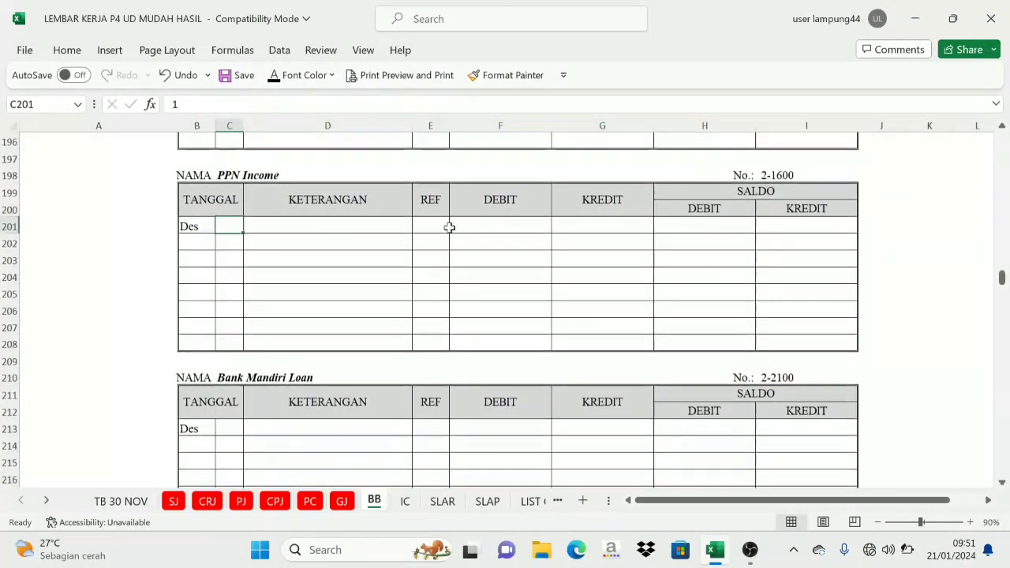
{"action": "left_click", "coordinate": [761, 229], "text": "shift"}
{"action": "left_click", "coordinate": [271, 75]}
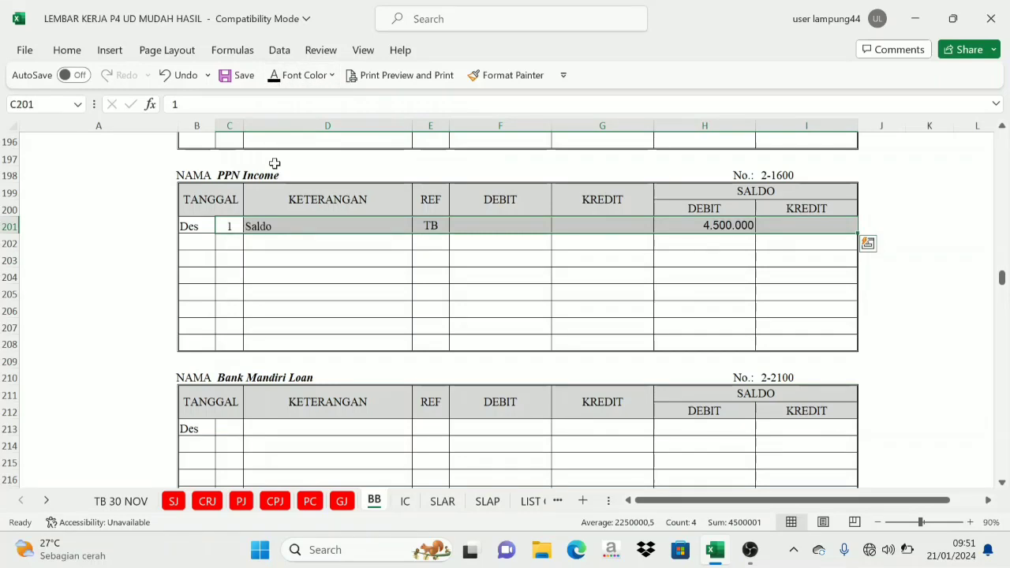
Apply a black font colour to the Bank Mandiri Loan and owner's capital opening balance rows (C213:I213 and C225:I225)
{"action": "scroll", "coordinate": [273, 163], "scroll_direction": "down", "scroll_amount": 4}
{"action": "left_click", "coordinate": [235, 221]}
{"action": "left_click", "coordinate": [755, 232], "text": "shift"}
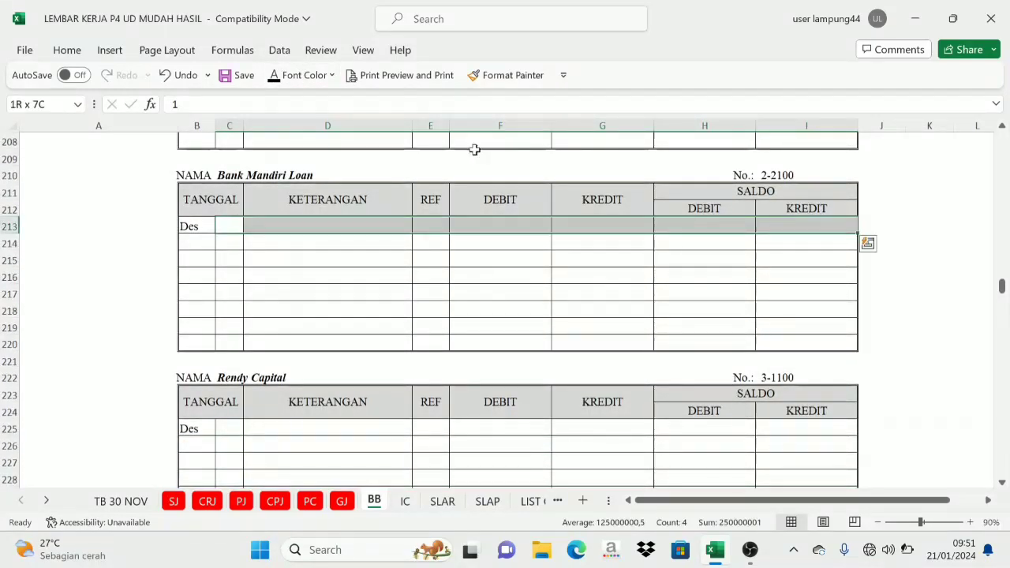
{"action": "left_click", "coordinate": [273, 75]}
{"action": "scroll", "coordinate": [237, 205], "scroll_direction": "down", "scroll_amount": 4}
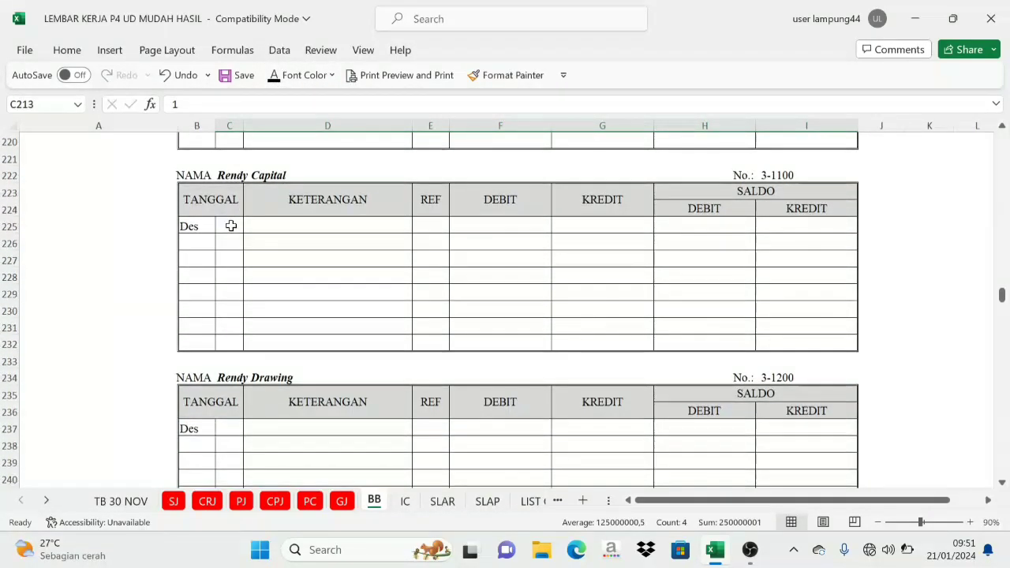
{"action": "left_click", "coordinate": [229, 226]}
{"action": "left_click", "coordinate": [809, 225], "text": "shift"}
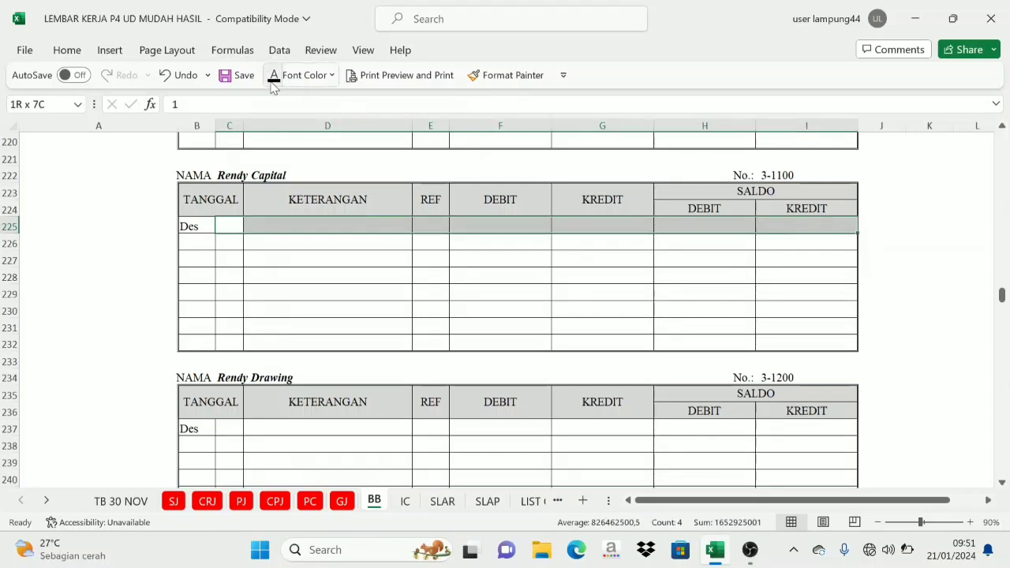
{"action": "left_click", "coordinate": [273, 75]}
Apply a black font colour to the owner's drawing and Income Summary opening balance rows (C237:I237 and C249:I249)
{"action": "scroll", "coordinate": [279, 217], "scroll_direction": "down", "scroll_amount": 1}
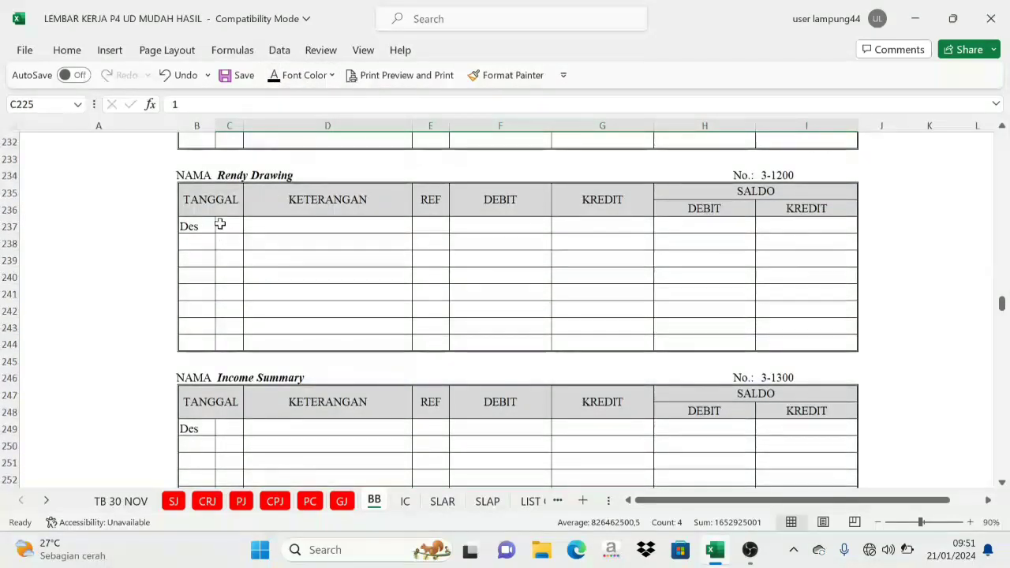
{"action": "left_click", "coordinate": [224, 227]}
{"action": "left_click", "coordinate": [786, 226], "text": "shift"}
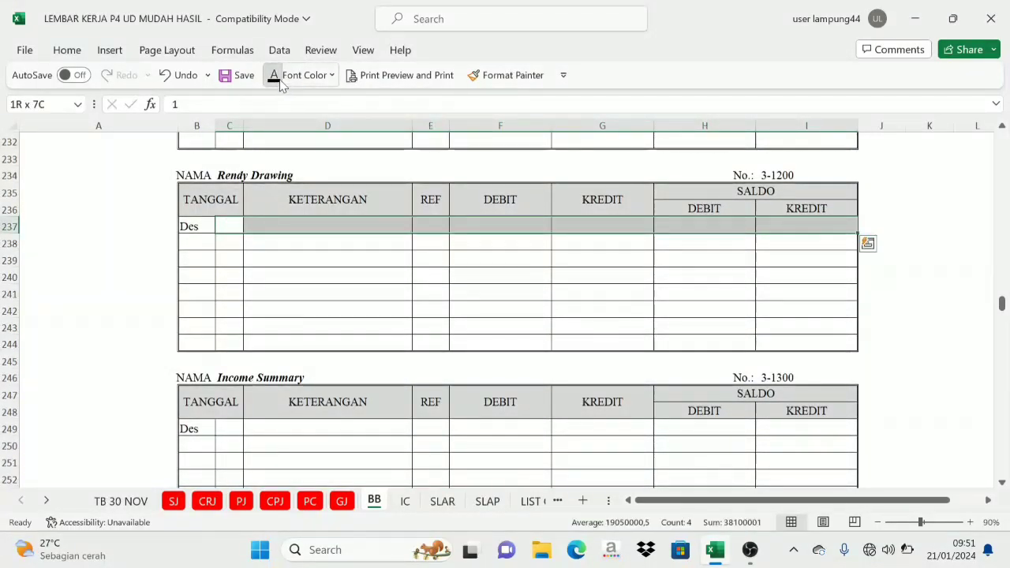
{"action": "scroll", "coordinate": [304, 165], "scroll_direction": "down", "scroll_amount": 4}
{"action": "left_click", "coordinate": [235, 221]}
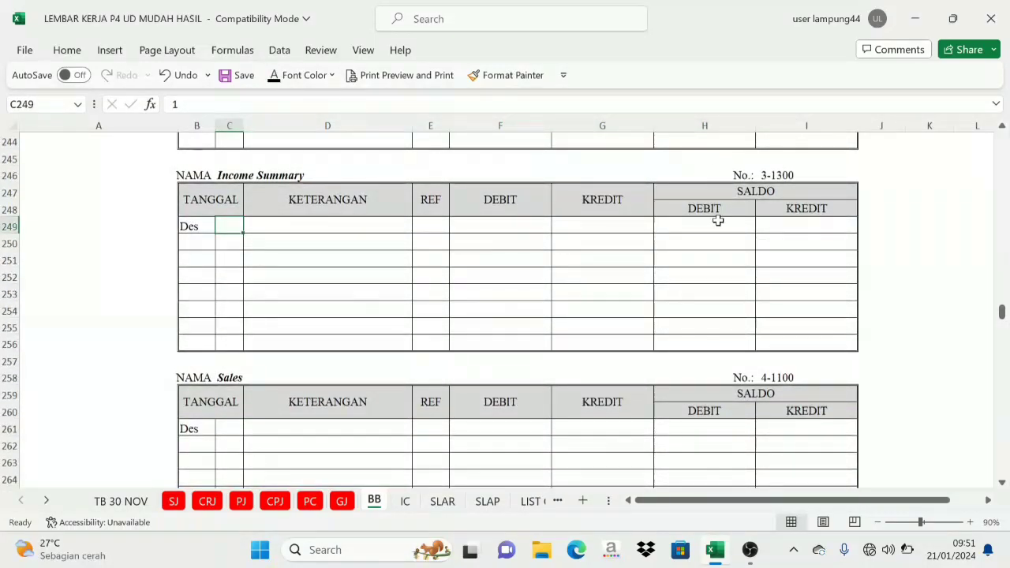
{"action": "left_click", "coordinate": [784, 226], "text": "shift"}
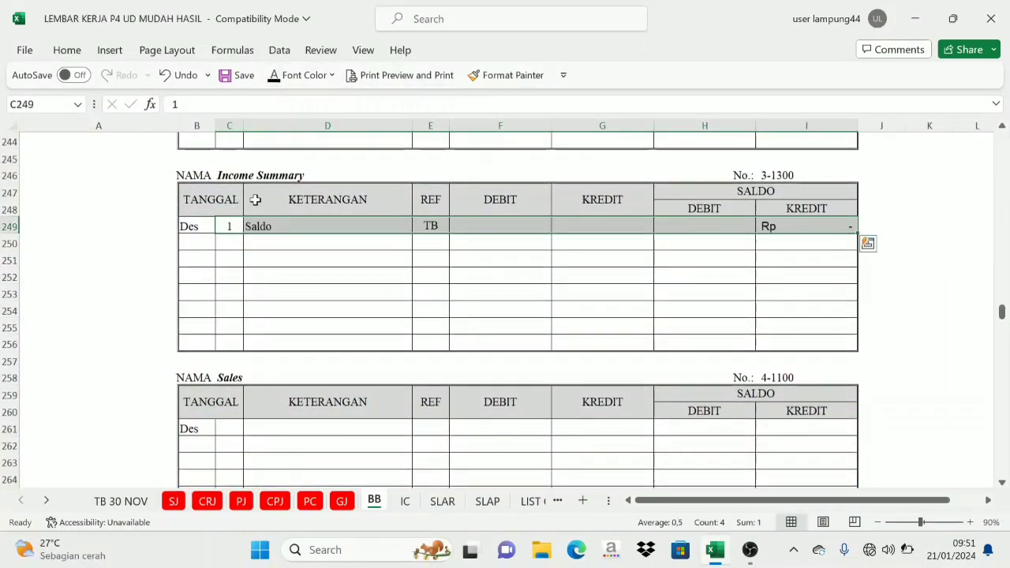
Apply a black font colour to the Sales and Sales Return opening balance rows (C261:I261 and C273:I273)
{"action": "scroll", "coordinate": [236, 236], "scroll_direction": "down", "scroll_amount": 3}
{"action": "left_click", "coordinate": [222, 280]}
{"action": "left_click", "coordinate": [808, 278], "text": "shift"}
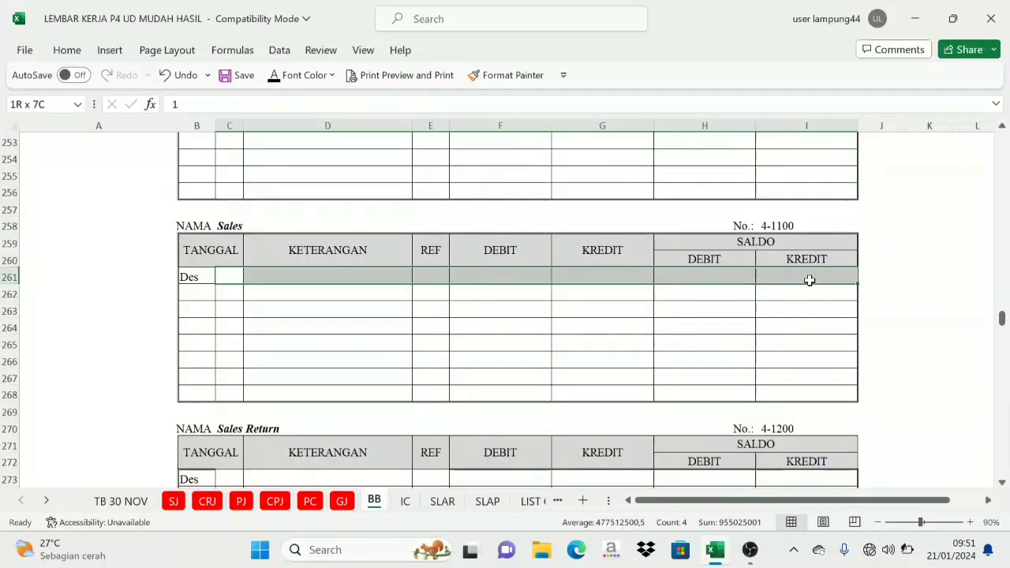
{"action": "type", "text": "1\tSales\tTB\t\t\t\t955.025.000"}
{"action": "scroll", "coordinate": [241, 181], "scroll_direction": "down", "scroll_amount": 4}
{"action": "scroll", "coordinate": [241, 182], "scroll_direction": "down", "scroll_amount": 1}
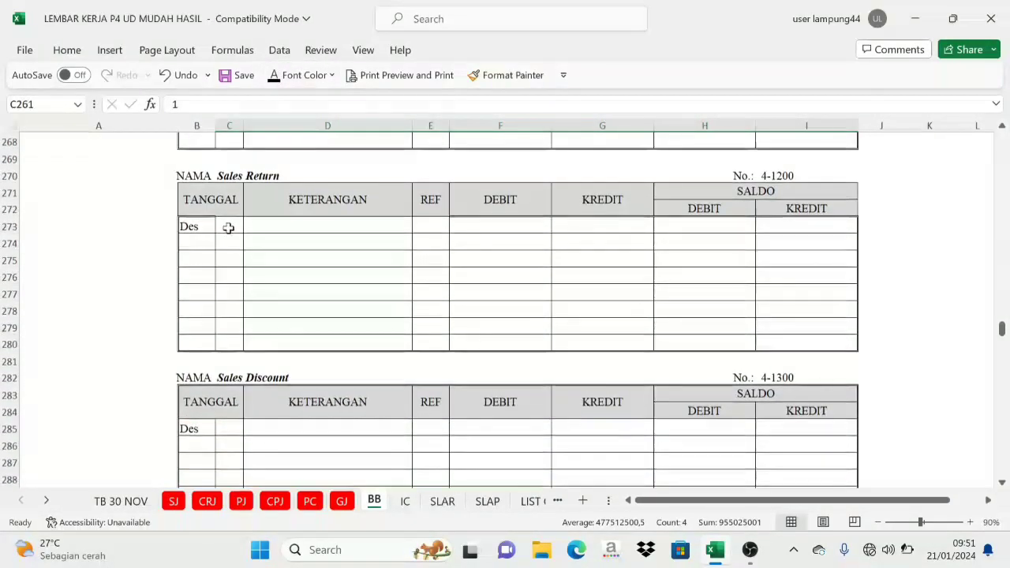
{"action": "left_click", "coordinate": [228, 227]}
{"action": "left_click", "coordinate": [811, 225], "text": "shift"}
{"action": "key", "text": "ctrl+v"}
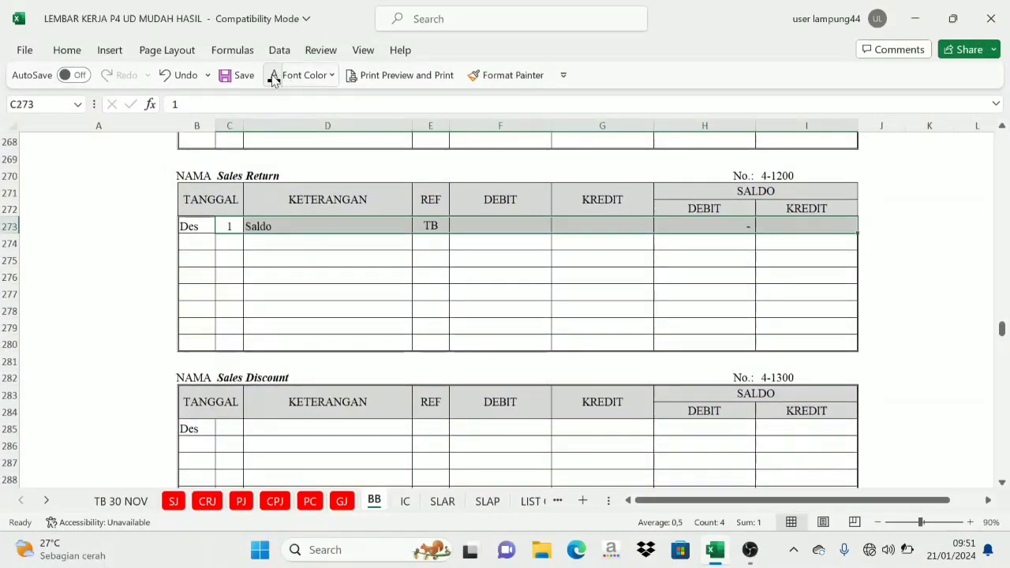
Apply a black font colour to the Sales Discount and Freight Collected opening balance rows (C285:I285 and C297:I297)
{"action": "scroll", "coordinate": [273, 207], "scroll_direction": "down", "scroll_amount": 4}
{"action": "left_click", "coordinate": [225, 225]}
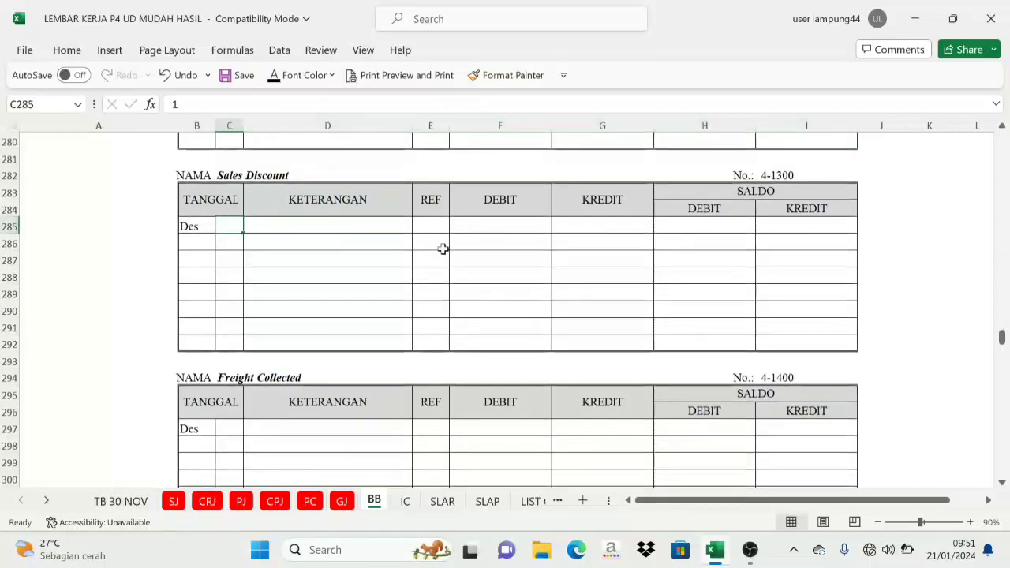
{"action": "left_click", "coordinate": [784, 225], "text": "shift"}
{"action": "key", "text": "ctrl+v"}
{"action": "scroll", "coordinate": [234, 216], "scroll_direction": "down", "scroll_amount": 4}
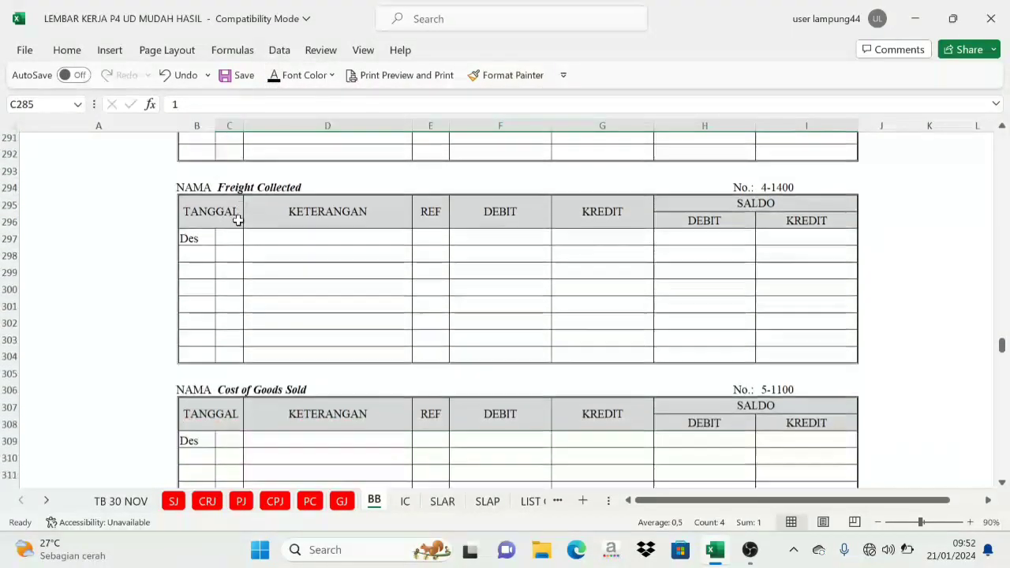
{"action": "left_click", "coordinate": [225, 227]}
{"action": "left_click", "coordinate": [806, 224], "text": "shift"}
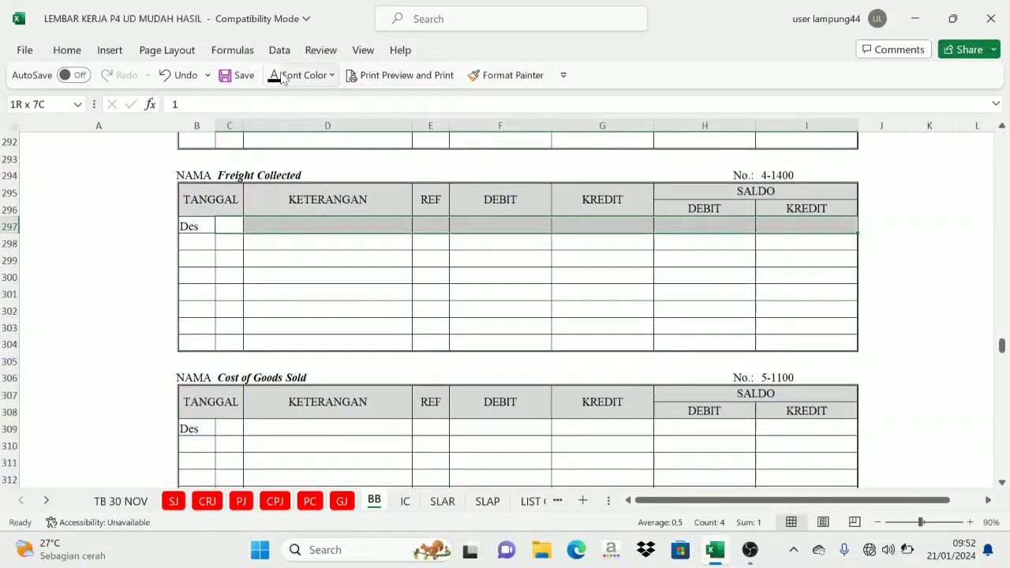
{"action": "type", "text": "1\tSaldo\tTB\t\t\t\t-"}
Apply a black font colour to the Cost of Goods Sold and Freight Paid opening balance rows (C309:I309 and C321:I321)
{"action": "scroll", "coordinate": [263, 202], "scroll_direction": "down", "scroll_amount": 5}
{"action": "left_click", "coordinate": [223, 178]}
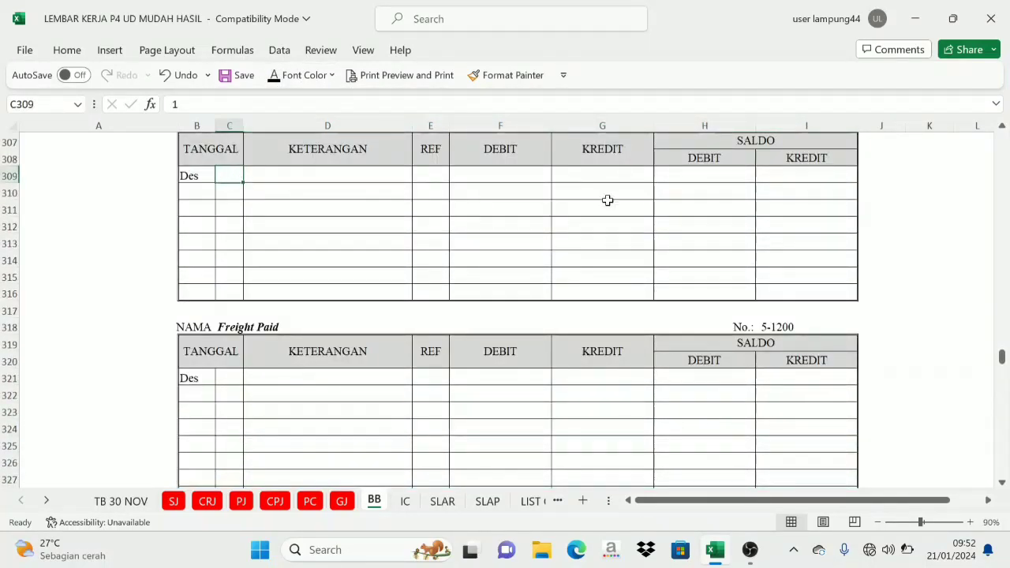
{"action": "left_click", "coordinate": [812, 177], "text": "shift"}
{"action": "type", "text": "1\tSaldo\tTB\t\t\t494.100.000"}
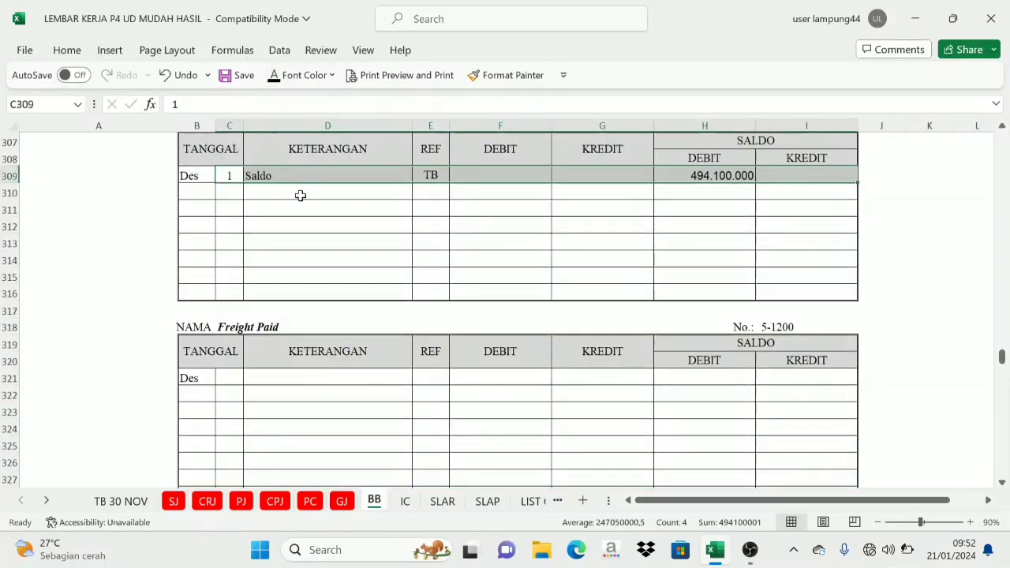
{"action": "scroll", "coordinate": [273, 253], "scroll_direction": "down", "scroll_amount": 4}
{"action": "left_click", "coordinate": [219, 175]}
{"action": "left_click", "coordinate": [796, 176], "text": "shift"}
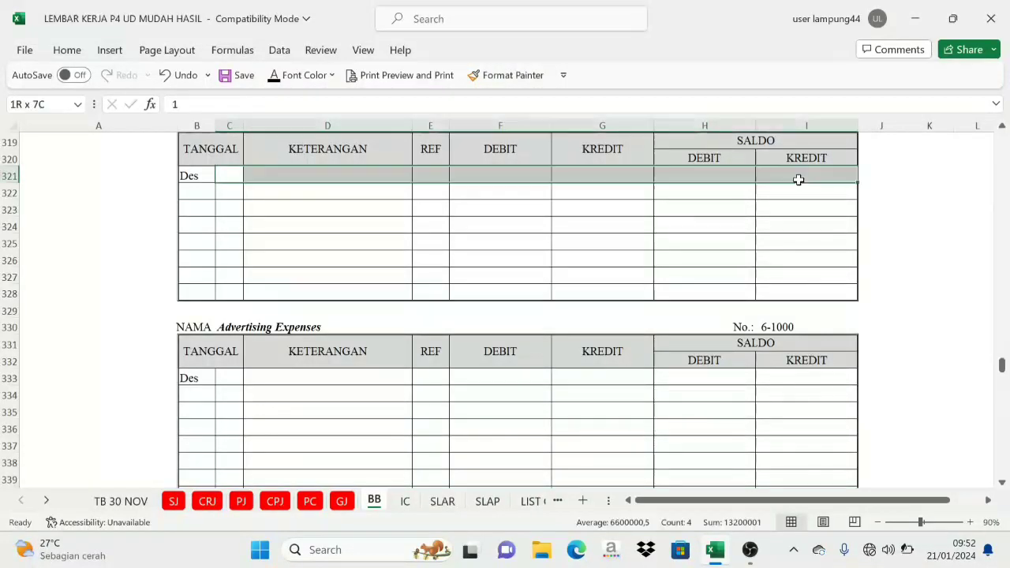
{"action": "type", "text": "1\tSaldo\tTB\t\t\t13.200.000"}
Apply a black font colour to the Advertising and the Telephone, Internet & Electricity expense opening balance rows (C333:I333 and C345:I345)
{"action": "scroll", "coordinate": [282, 200], "scroll_direction": "down", "scroll_amount": 4}
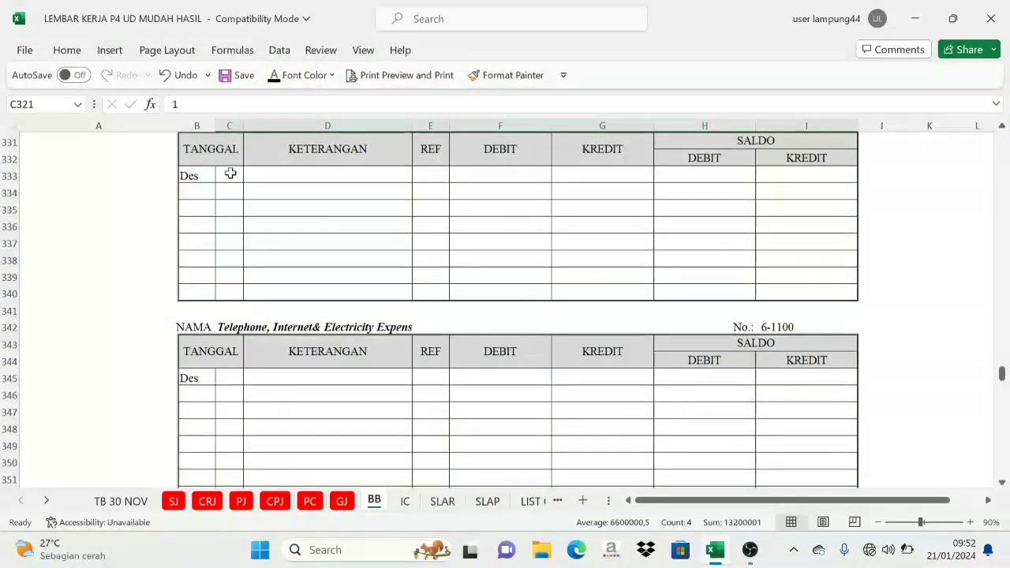
{"action": "left_click", "coordinate": [228, 174]}
{"action": "left_click", "coordinate": [771, 180], "text": "shift"}
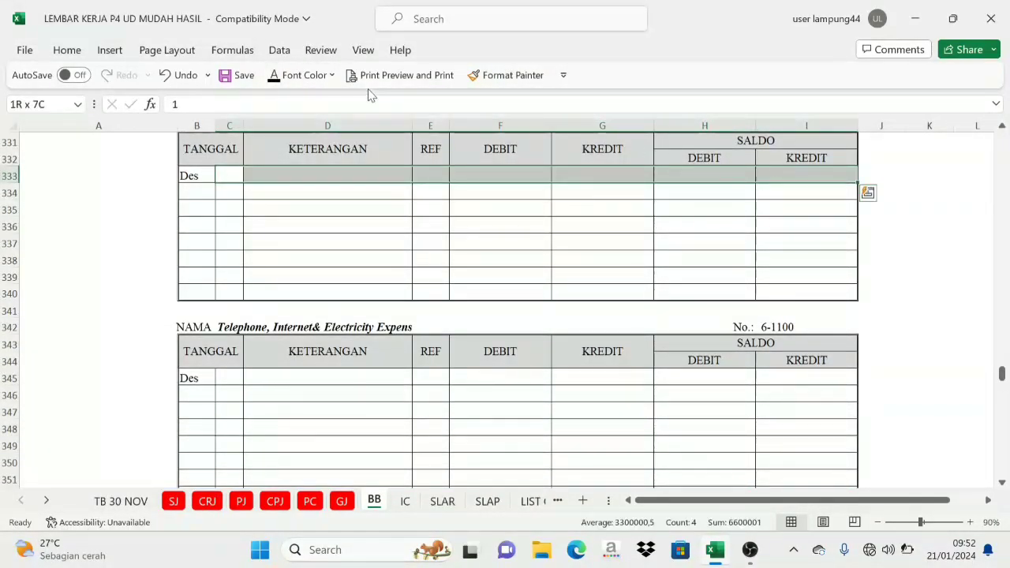
{"action": "left_click", "coordinate": [281, 75]}
{"action": "scroll", "coordinate": [280, 156], "scroll_direction": "down", "scroll_amount": 4}
{"action": "left_click", "coordinate": [227, 175]}
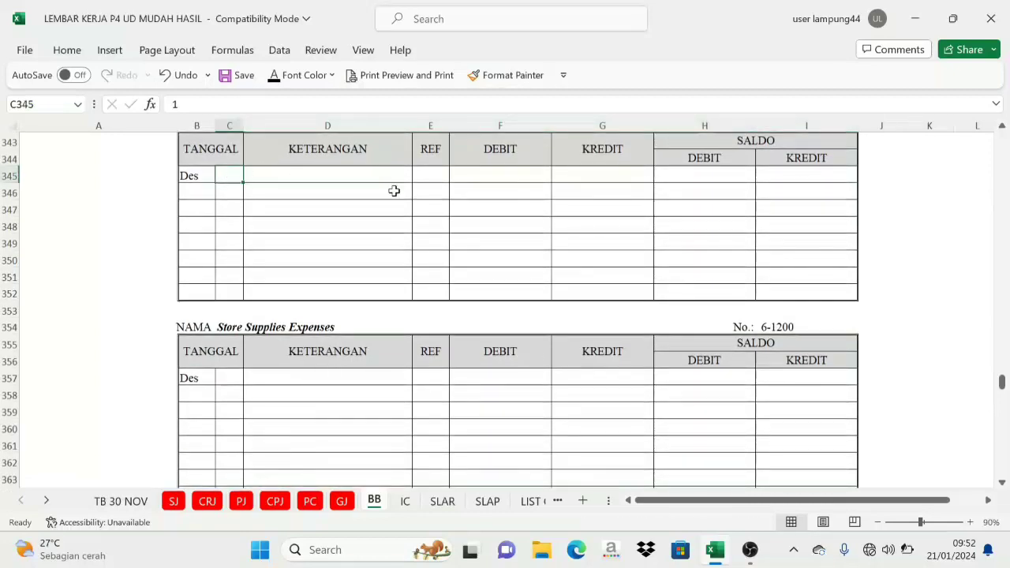
{"action": "left_click", "coordinate": [795, 174], "text": "shift"}
{"action": "left_click", "coordinate": [282, 75]}
Apply a black font colour to the Store Supplies Expenses and Bad Debt Expense opening balance rows (C357:I357 and C369:I369)
{"action": "scroll", "coordinate": [257, 206], "scroll_direction": "down", "scroll_amount": 3}
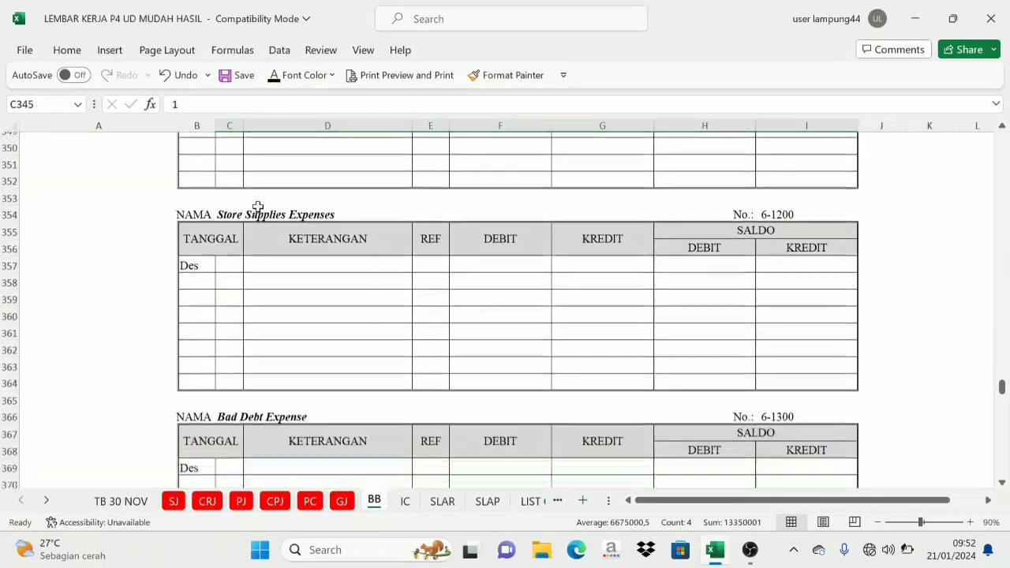
{"action": "scroll", "coordinate": [257, 207], "scroll_direction": "down", "scroll_amount": 1}
{"action": "left_click", "coordinate": [221, 226]}
{"action": "left_click", "coordinate": [789, 225], "text": "shift"}
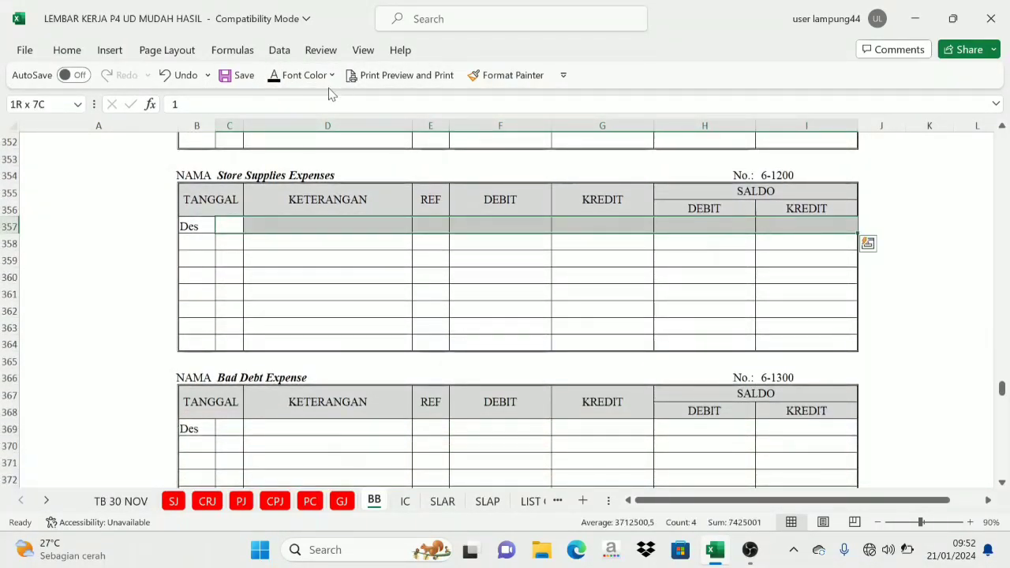
{"action": "left_click", "coordinate": [277, 75]}
{"action": "scroll", "coordinate": [276, 189], "scroll_direction": "down", "scroll_amount": 4}
{"action": "left_click", "coordinate": [234, 223]}
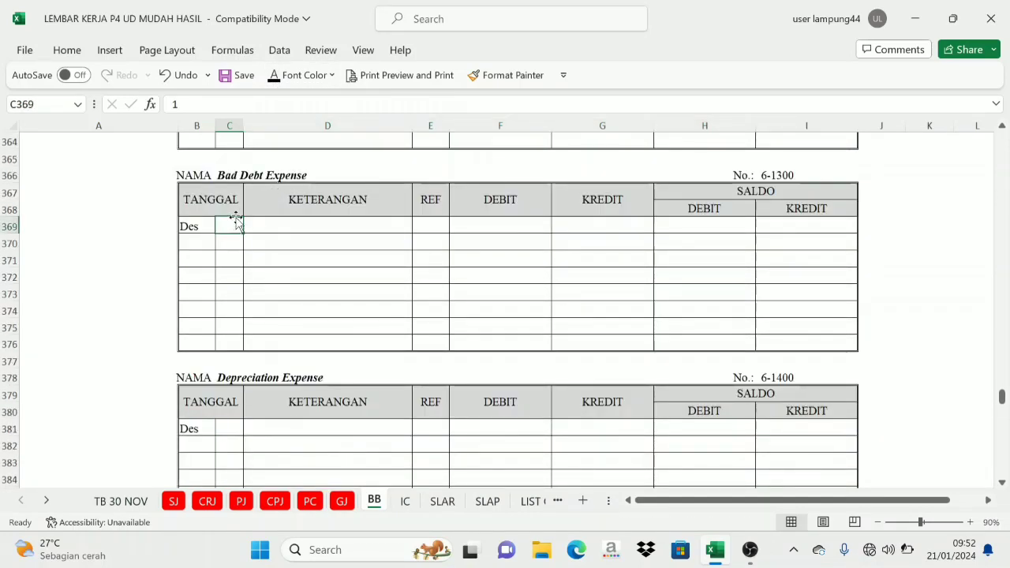
{"action": "left_click", "coordinate": [793, 229], "text": "shift"}
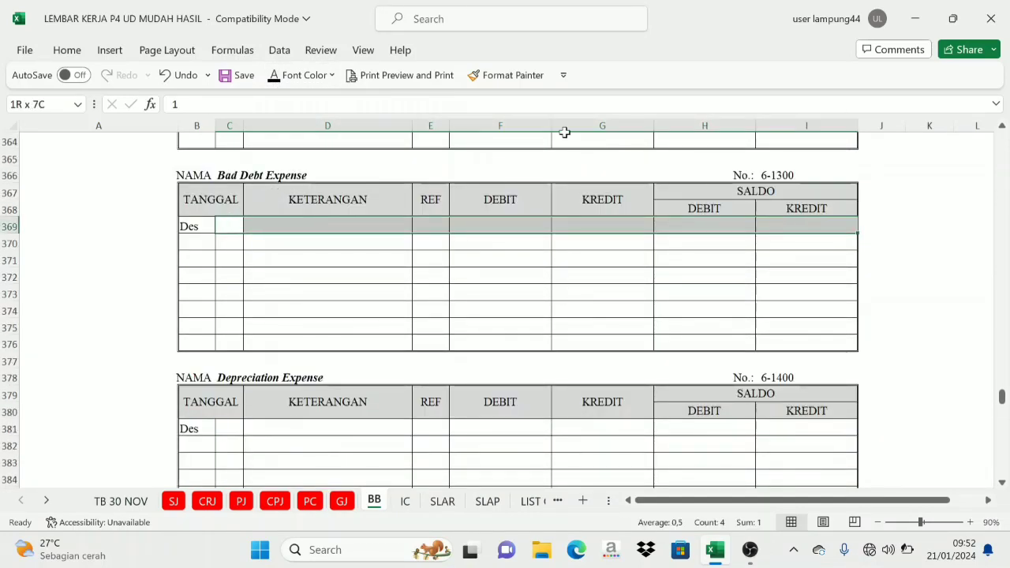
{"action": "left_click", "coordinate": [272, 79]}
Apply a black font colour to the Depreciation Expense and Insurance Expense opening balance rows (C381:I381 and C393:I393)
{"action": "scroll", "coordinate": [213, 265], "scroll_direction": "down", "scroll_amount": 3}
{"action": "left_click", "coordinate": [225, 277]}
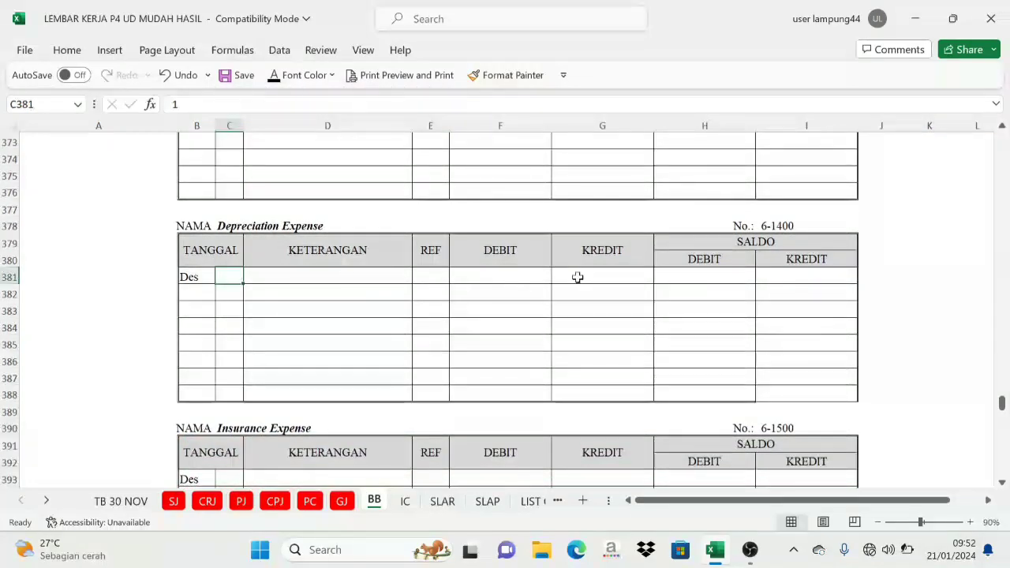
{"action": "left_click", "coordinate": [793, 276], "text": "shift"}
{"action": "left_click", "coordinate": [276, 75]}
{"action": "scroll", "coordinate": [270, 268], "scroll_direction": "down", "scroll_amount": 3}
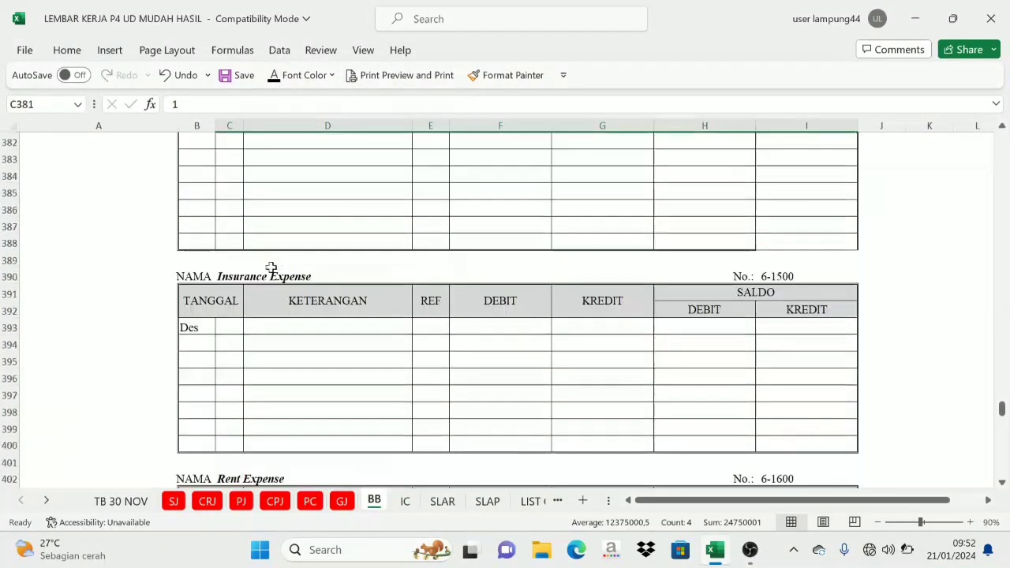
{"action": "scroll", "coordinate": [270, 268], "scroll_direction": "down", "scroll_amount": 1}
{"action": "left_click", "coordinate": [229, 278]}
{"action": "left_click", "coordinate": [809, 274], "text": "shift"}
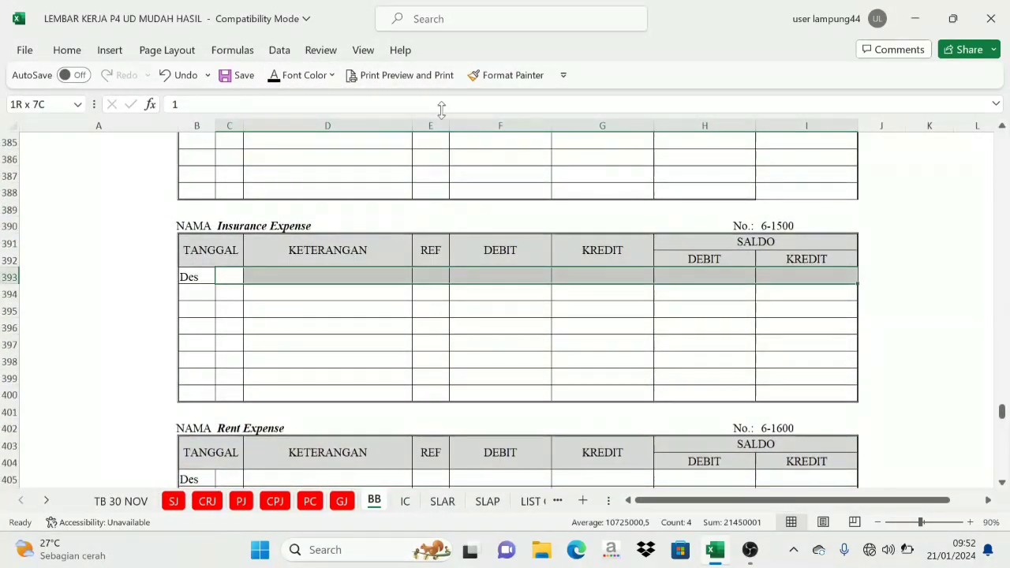
{"action": "left_click", "coordinate": [276, 75]}
Apply a black font colour to the Rent Expense and Wages & Salaries Expense opening balance rows (C405:I405 and C417:I417)
{"action": "scroll", "coordinate": [245, 247], "scroll_direction": "down", "scroll_amount": 4}
{"action": "left_click", "coordinate": [225, 274]}
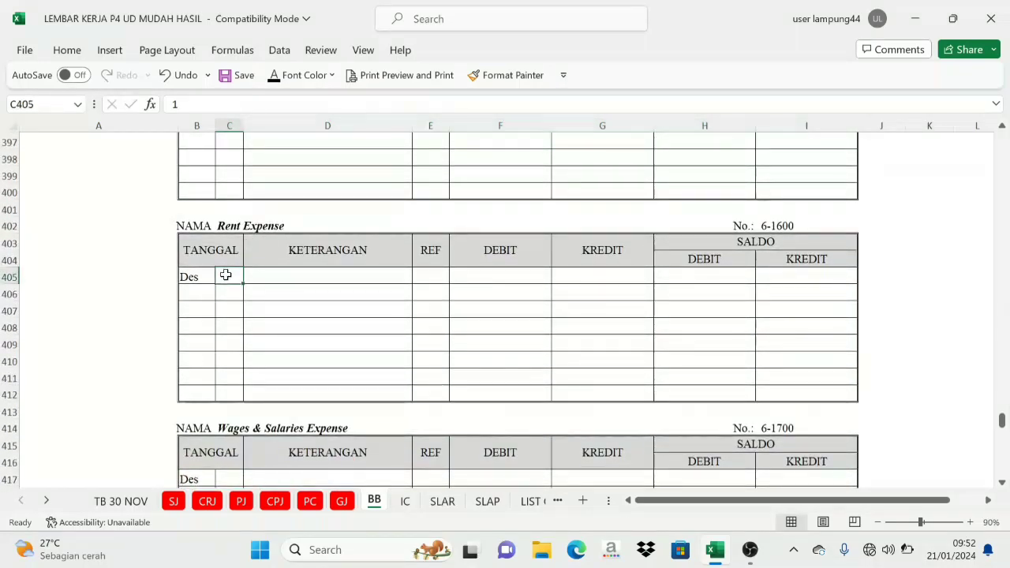
{"action": "left_click", "coordinate": [826, 277], "text": "shift"}
{"action": "left_click", "coordinate": [276, 75]}
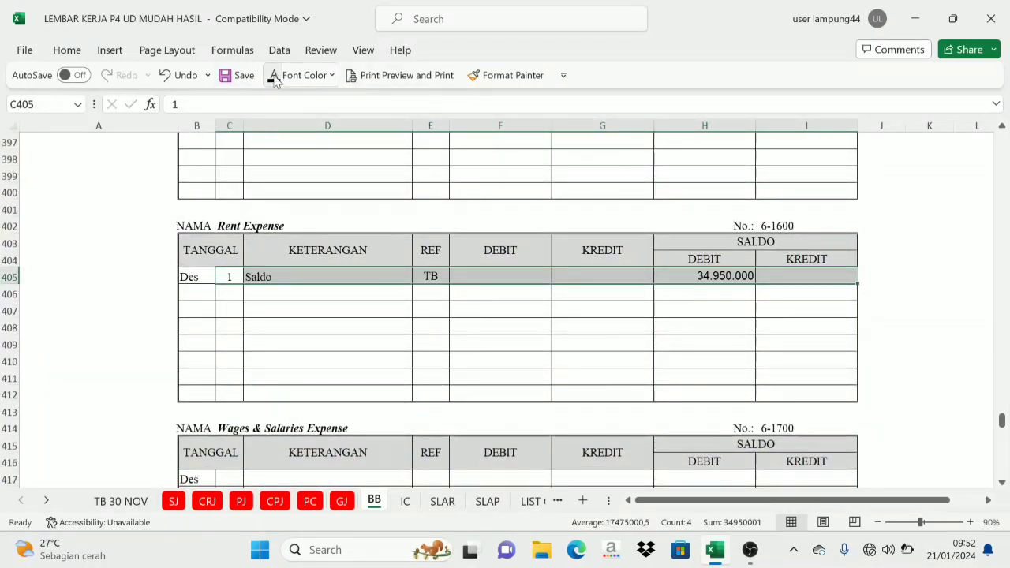
{"action": "scroll", "coordinate": [292, 256], "scroll_direction": "down", "scroll_amount": 3}
{"action": "scroll", "coordinate": [292, 257], "scroll_direction": "down", "scroll_amount": 1}
{"action": "left_click", "coordinate": [228, 278]}
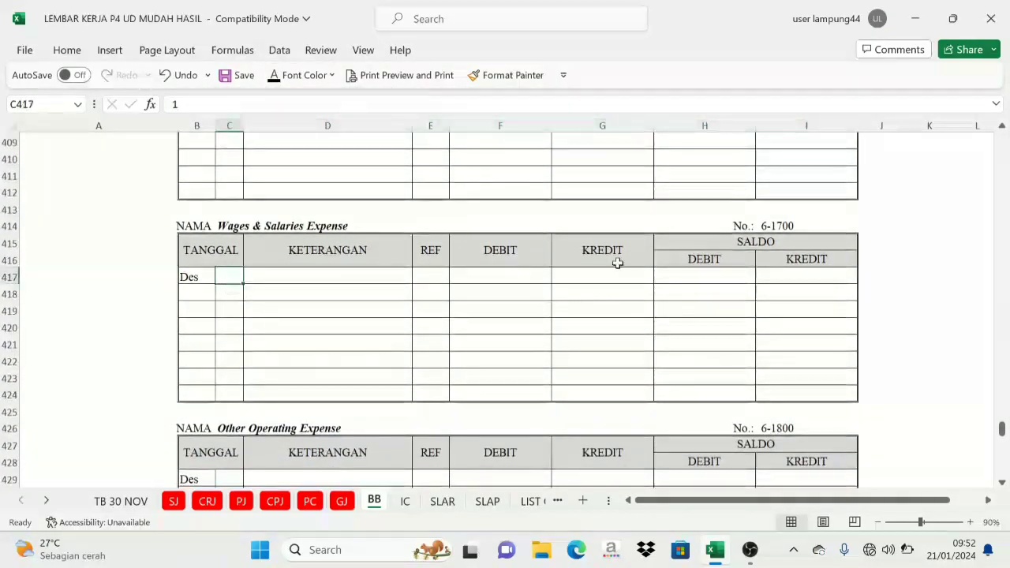
{"action": "left_click", "coordinate": [798, 278], "text": "shift"}
{"action": "left_click", "coordinate": [276, 75]}
Apply a black font colour to the Other Operating Expense and Interest Revenue opening balance rows (C429:I429 and C441:I441)
{"action": "scroll", "coordinate": [260, 260], "scroll_direction": "down", "scroll_amount": 3}
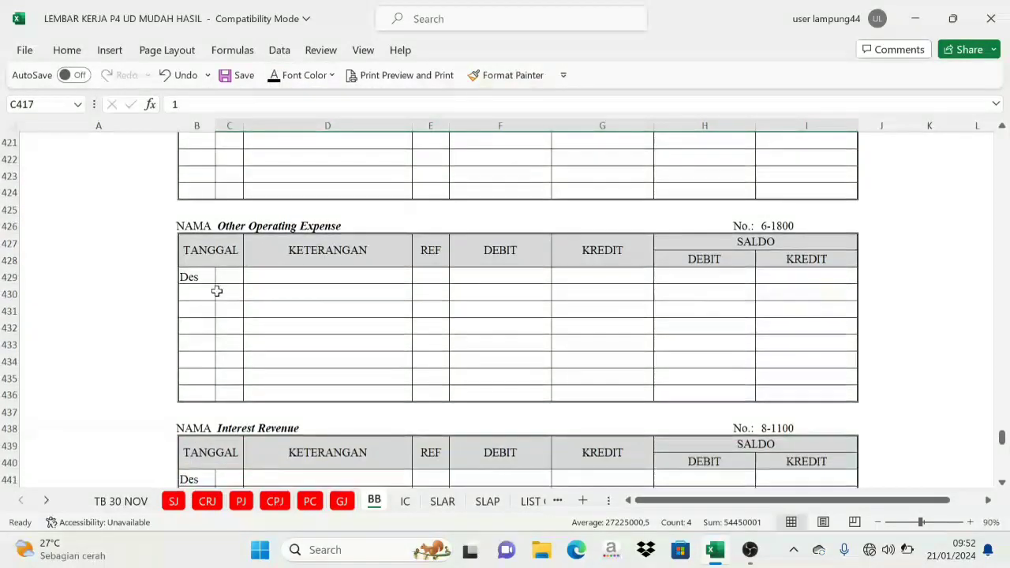
{"action": "left_click", "coordinate": [233, 277]}
{"action": "left_click", "coordinate": [778, 277], "text": "shift"}
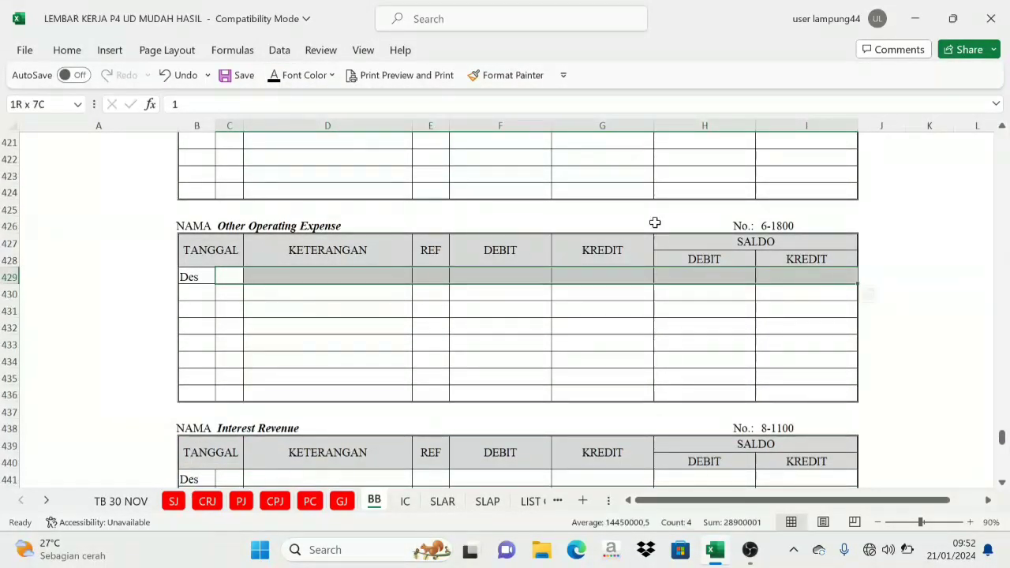
{"action": "left_click", "coordinate": [276, 75]}
{"action": "scroll", "coordinate": [260, 252], "scroll_direction": "down", "scroll_amount": 3}
{"action": "left_click", "coordinate": [237, 277]}
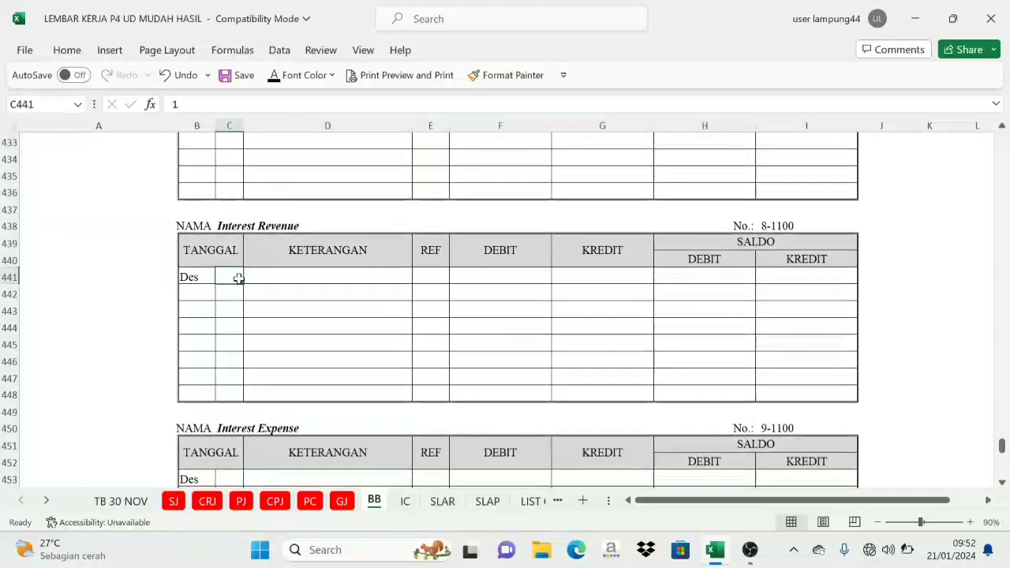
{"action": "left_click", "coordinate": [768, 276], "text": "shift"}
{"action": "left_click", "coordinate": [276, 75]}
Apply a black font colour to the Interest Expense opening balance row (C453:I453)
{"action": "scroll", "coordinate": [260, 236], "scroll_direction": "down", "scroll_amount": 4}
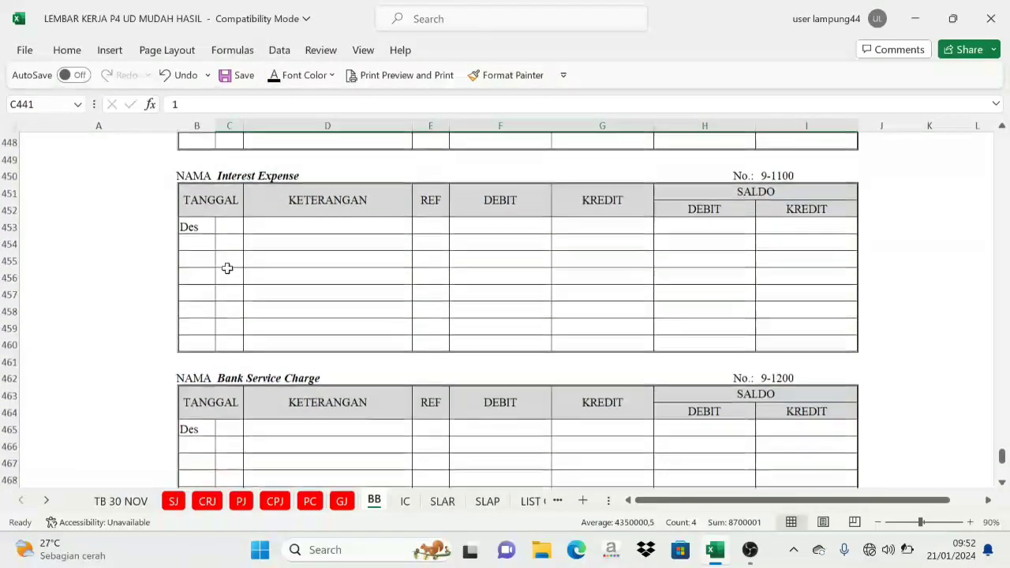
{"action": "left_click", "coordinate": [225, 223]}
{"action": "left_click", "coordinate": [811, 225], "text": "shift"}
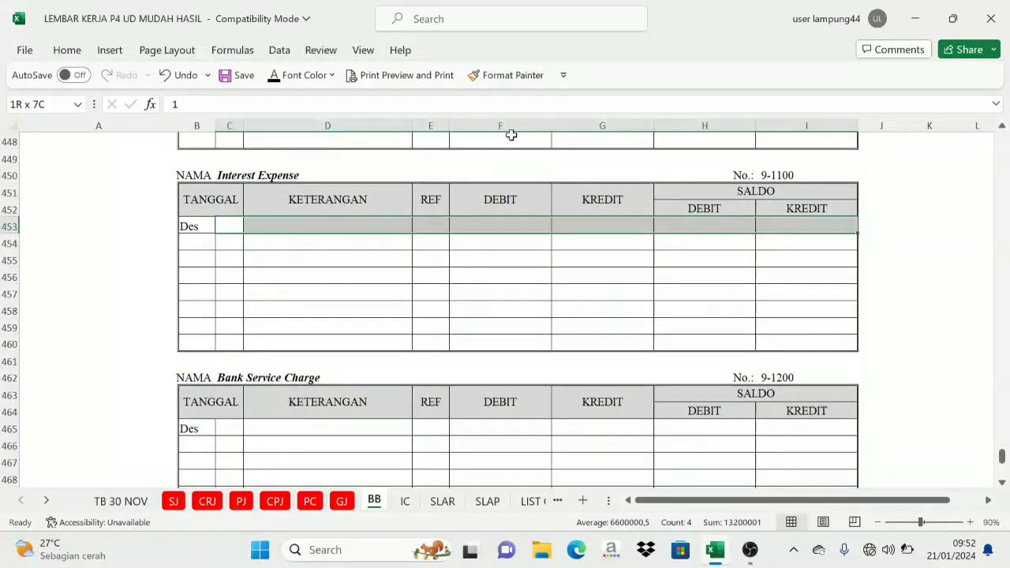
{"action": "left_click", "coordinate": [276, 75]}
Apply a black font colour to the Bank Service Charge and Income Tax Expense opening balance rows (C465:I465 and C477:I477)
{"action": "scroll", "coordinate": [229, 284], "scroll_direction": "down", "scroll_amount": 3}
{"action": "left_click", "coordinate": [221, 272]}
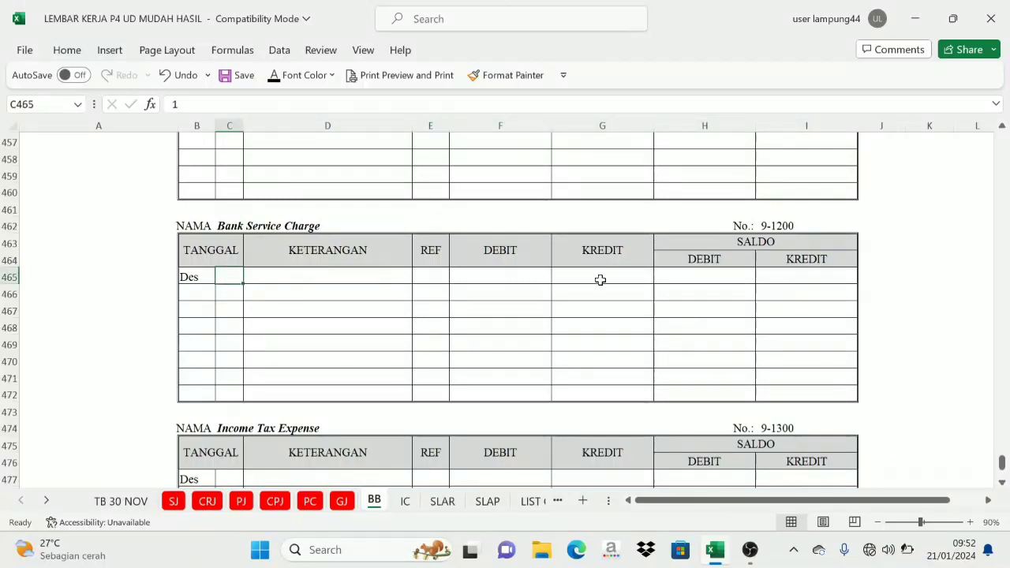
{"action": "left_click", "coordinate": [781, 280], "text": "shift"}
{"action": "left_click", "coordinate": [284, 76]}
{"action": "scroll", "coordinate": [258, 300], "scroll_direction": "down", "scroll_amount": 3}
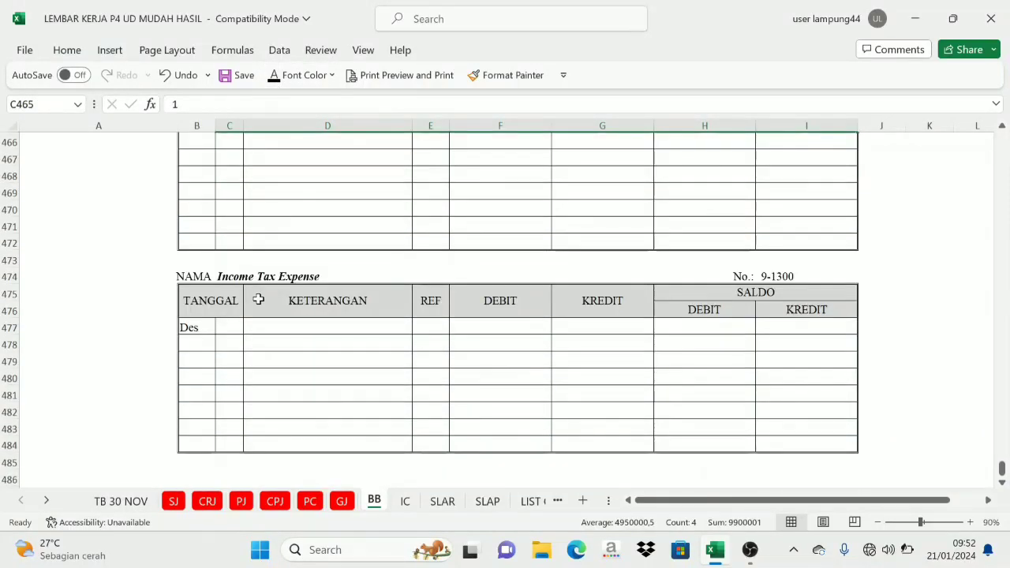
{"action": "left_click", "coordinate": [228, 325]}
{"action": "left_click", "coordinate": [805, 323], "text": "shift"}
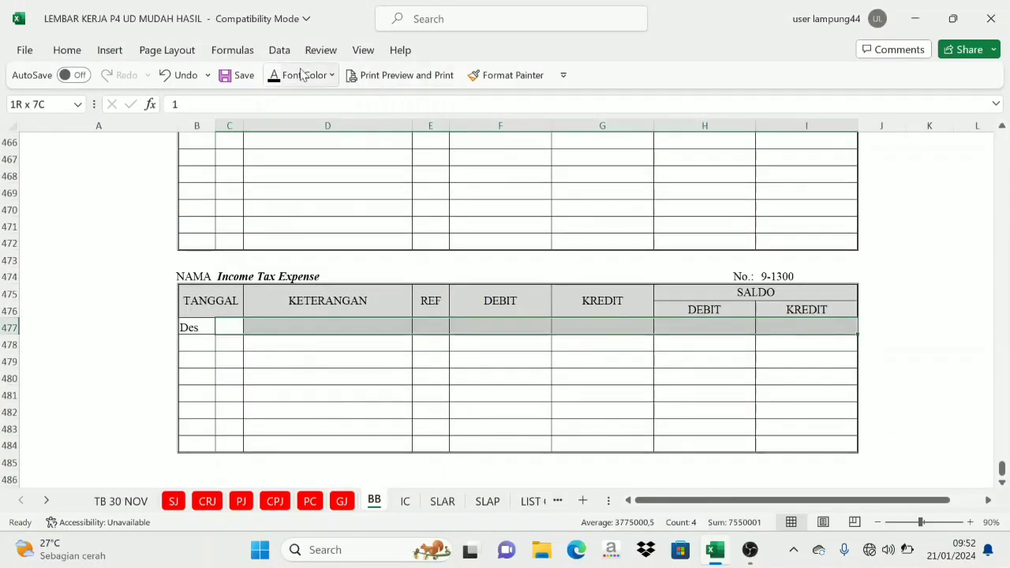
{"action": "left_click", "coordinate": [276, 79]}
{"action": "scroll", "coordinate": [281, 254], "scroll_direction": "down", "scroll_amount": 1}
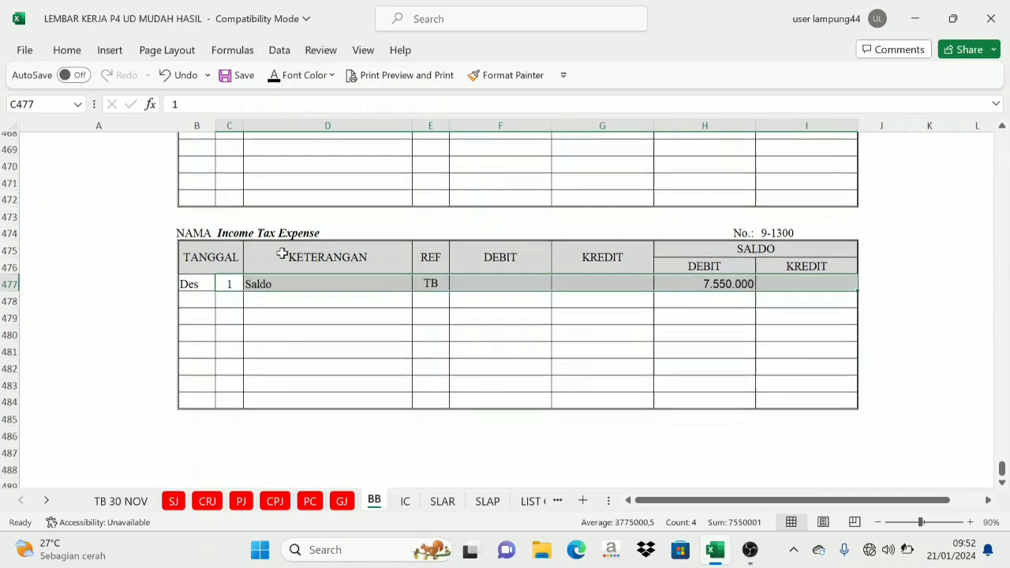
Review the ledger's opening balances from Income Tax Expense back up to Cash In Bank
{"action": "scroll", "coordinate": [311, 251], "scroll_direction": "up", "scroll_amount": 1}
{"action": "scroll", "coordinate": [426, 260], "scroll_direction": "up", "scroll_amount": 20}
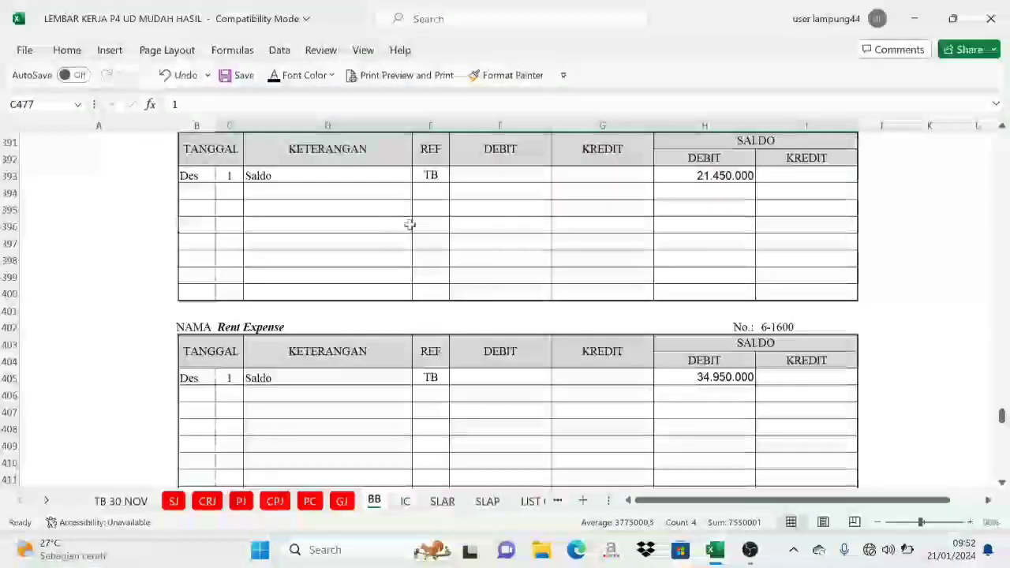
{"action": "scroll", "coordinate": [428, 236], "scroll_direction": "up", "scroll_amount": 20}
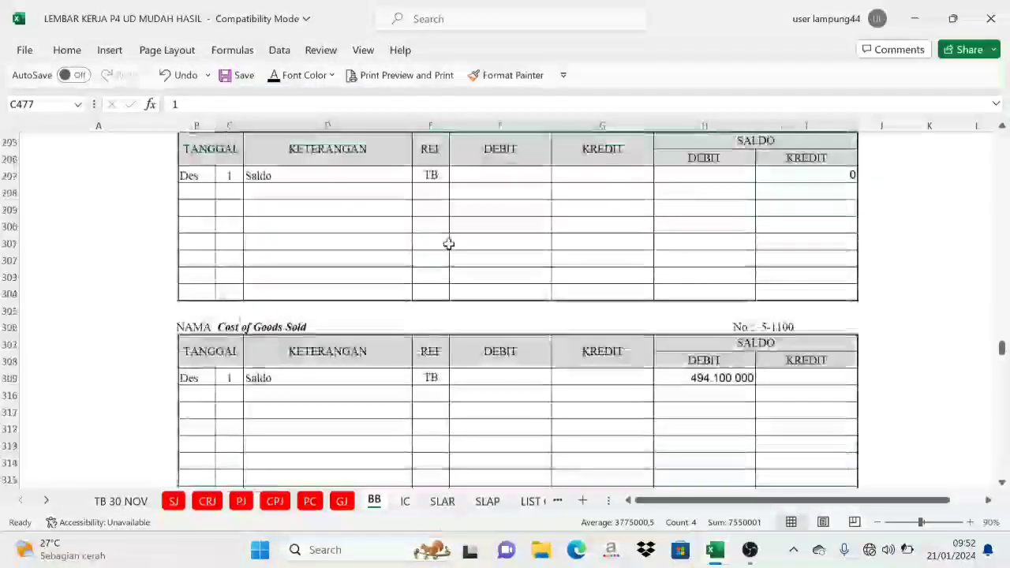
{"action": "scroll", "coordinate": [445, 244], "scroll_direction": "up", "scroll_amount": 20}
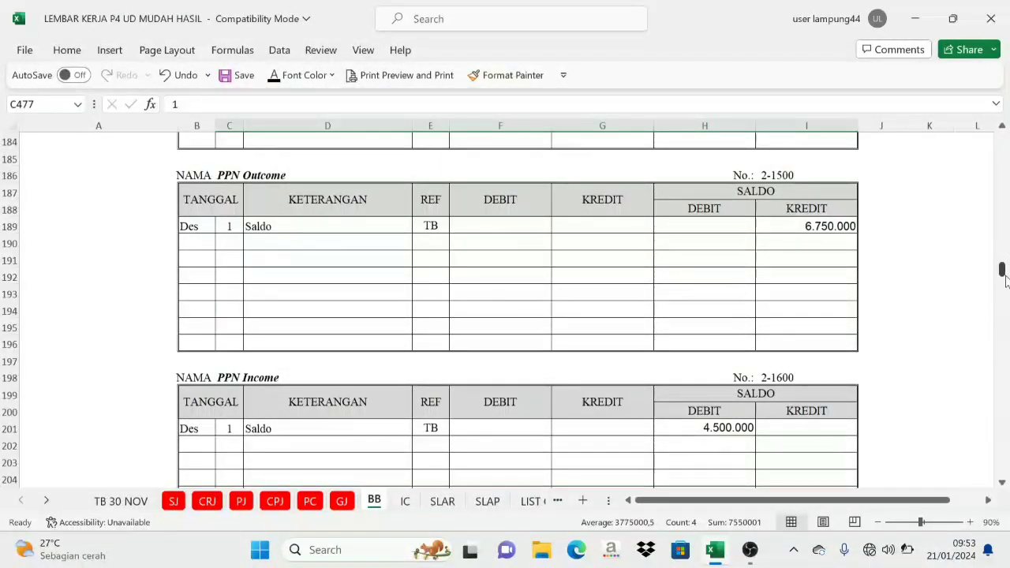
{"action": "left_click_drag", "start_coordinate": [1002, 270], "coordinate": [1008, 141]}
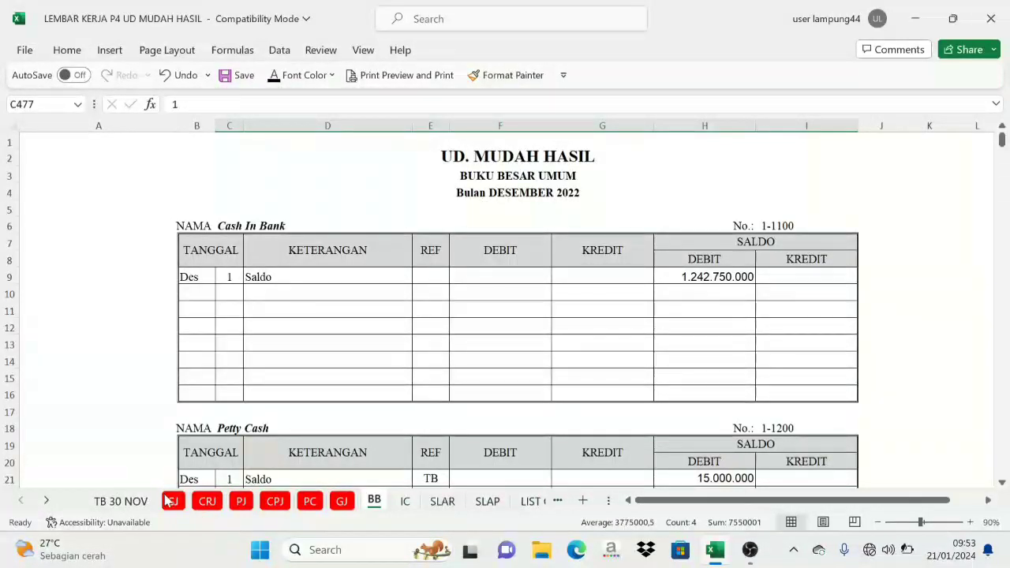
Look through the December sales journal on the SJ sheet, including its transaction rows, totals and recapitulation
{"action": "left_click", "coordinate": [172, 501]}
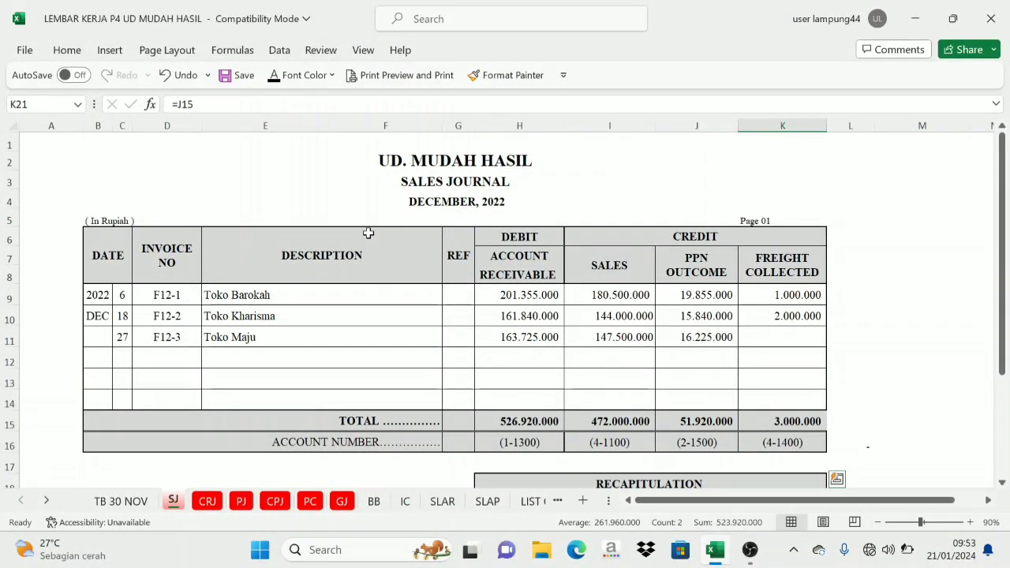
{"action": "scroll", "coordinate": [355, 300], "scroll_direction": "down", "scroll_amount": 3}
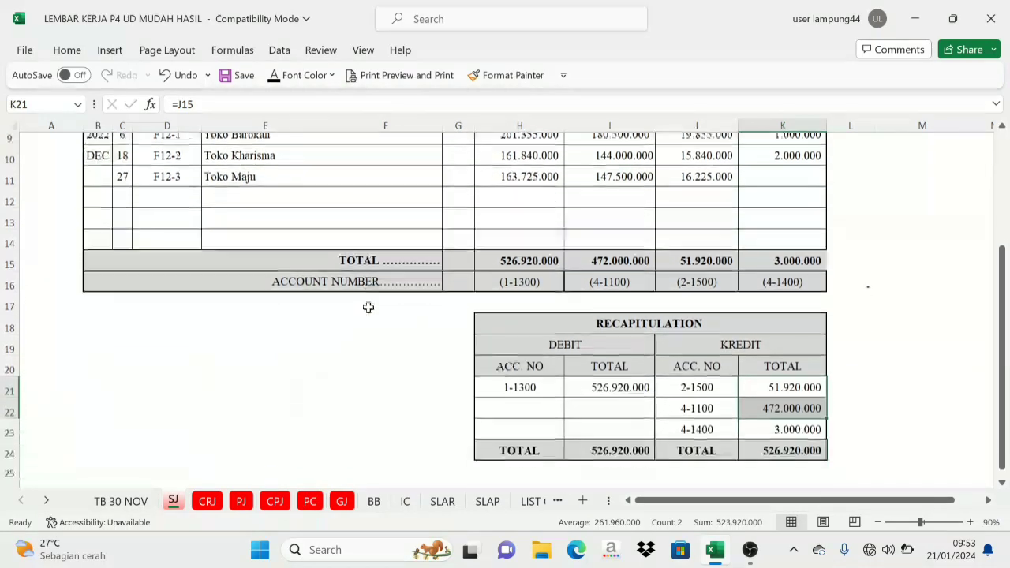
{"action": "scroll", "coordinate": [367, 284], "scroll_direction": "up", "scroll_amount": 2}
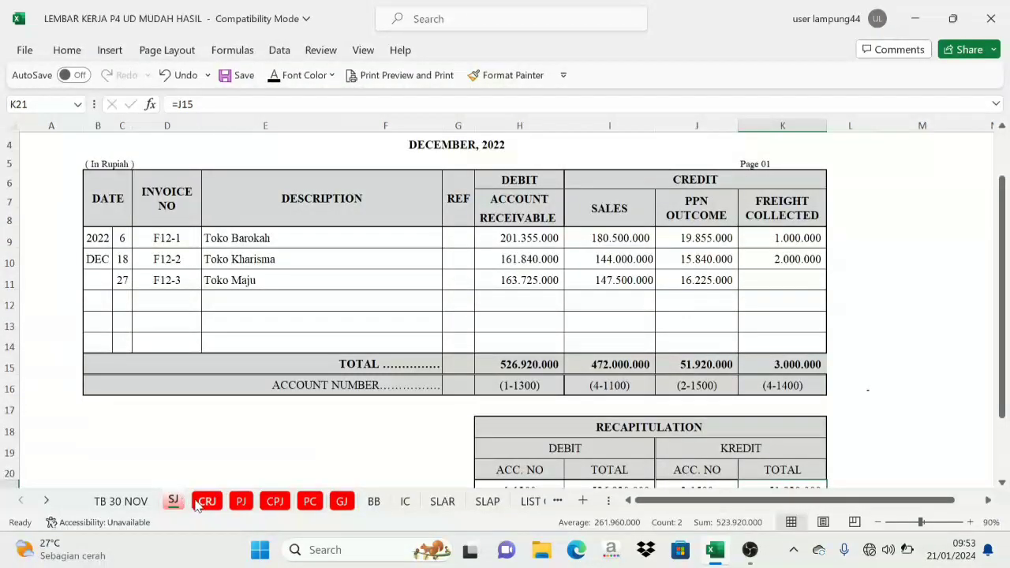
{"action": "left_click", "coordinate": [206, 502]}
{"action": "left_click", "coordinate": [174, 502]}
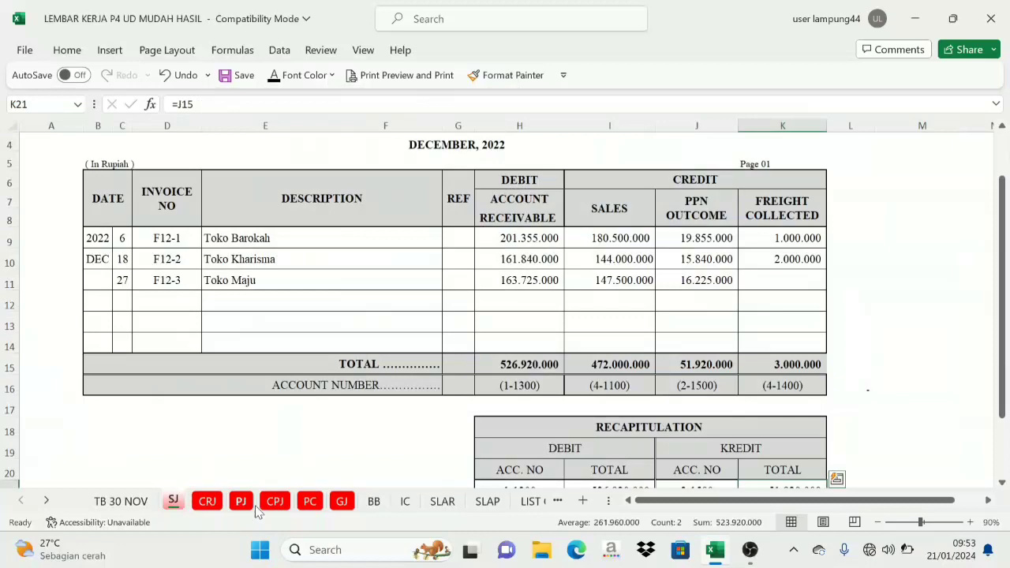
{"action": "left_click", "coordinate": [374, 504]}
{"action": "left_click", "coordinate": [174, 503]}
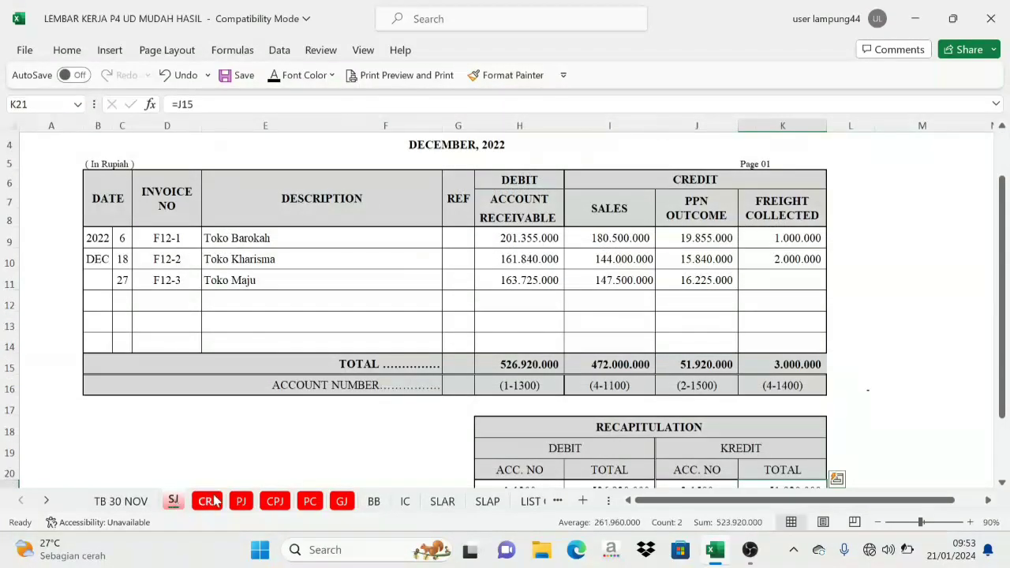
{"action": "scroll", "coordinate": [383, 364], "scroll_direction": "down", "scroll_amount": 3}
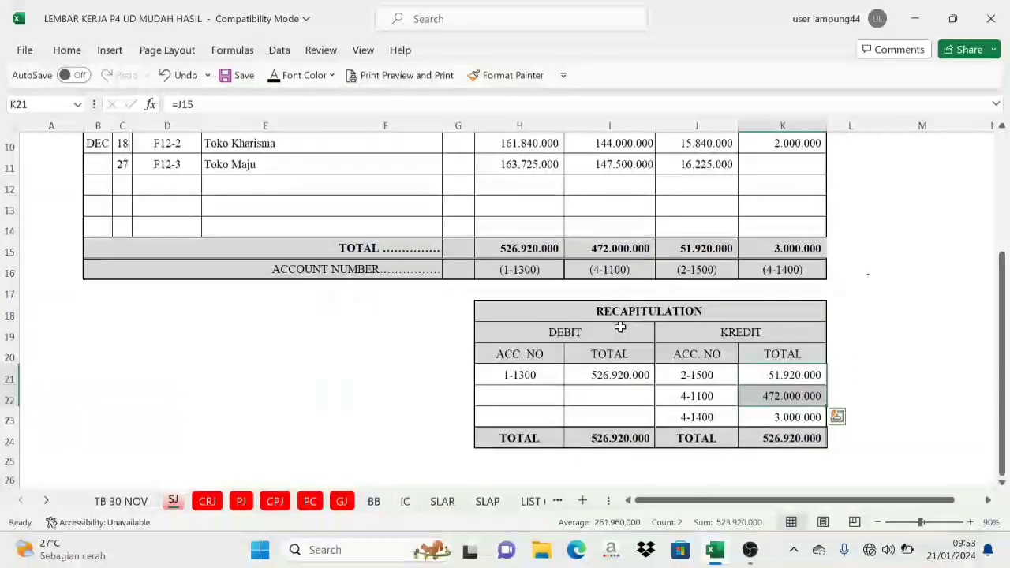
{"action": "left_click", "coordinate": [580, 249]}
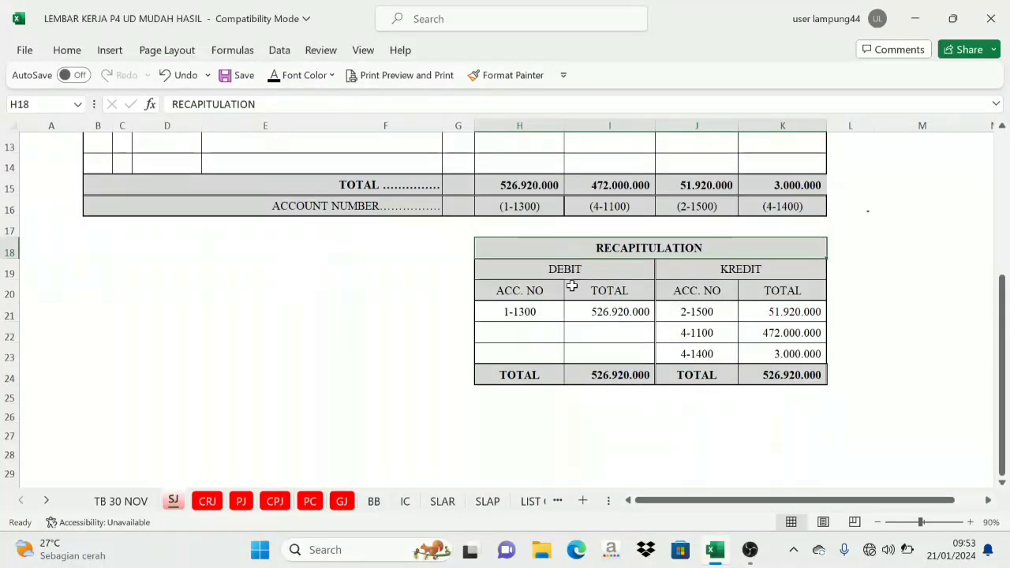
{"action": "scroll", "coordinate": [530, 331], "scroll_direction": "up", "scroll_amount": 4}
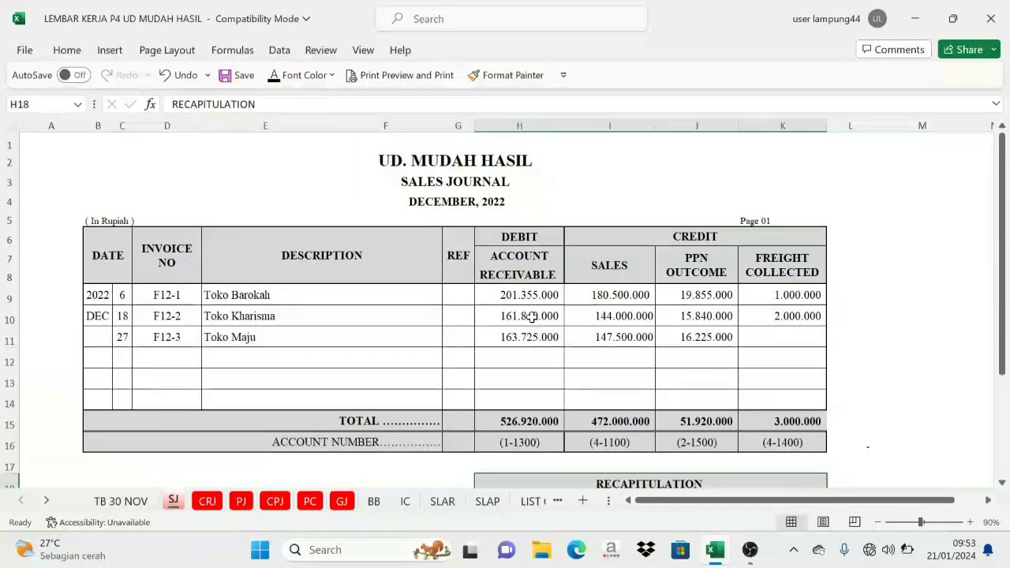
Examine the sales journal's debit and credit columns and the debit side of its recapitulation for account 1-1300
{"action": "left_click_drag", "start_coordinate": [525, 235], "coordinate": [525, 378]}
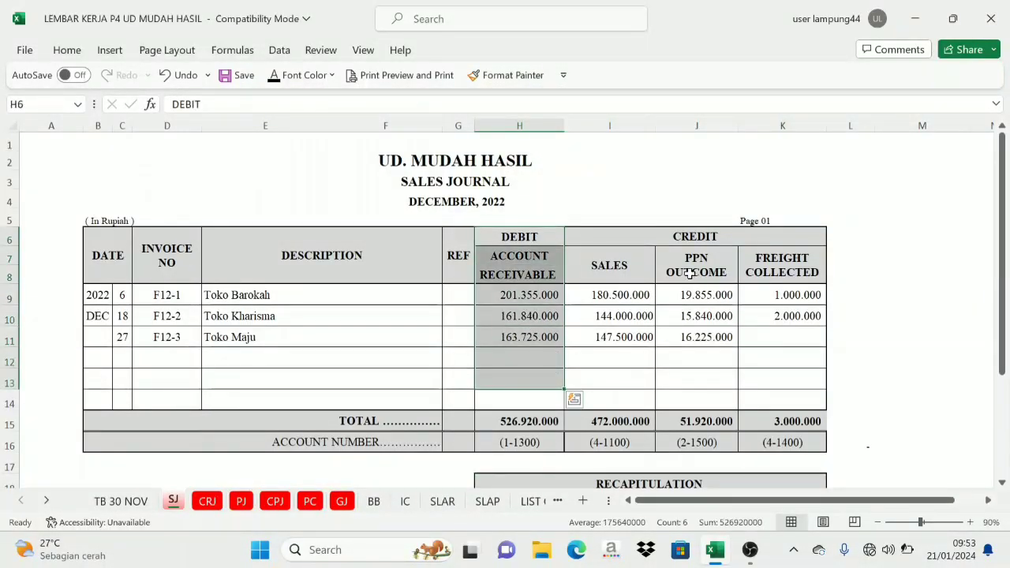
{"action": "left_click_drag", "start_coordinate": [689, 239], "coordinate": [692, 406]}
{"action": "scroll", "coordinate": [629, 390], "scroll_direction": "down", "scroll_amount": 5}
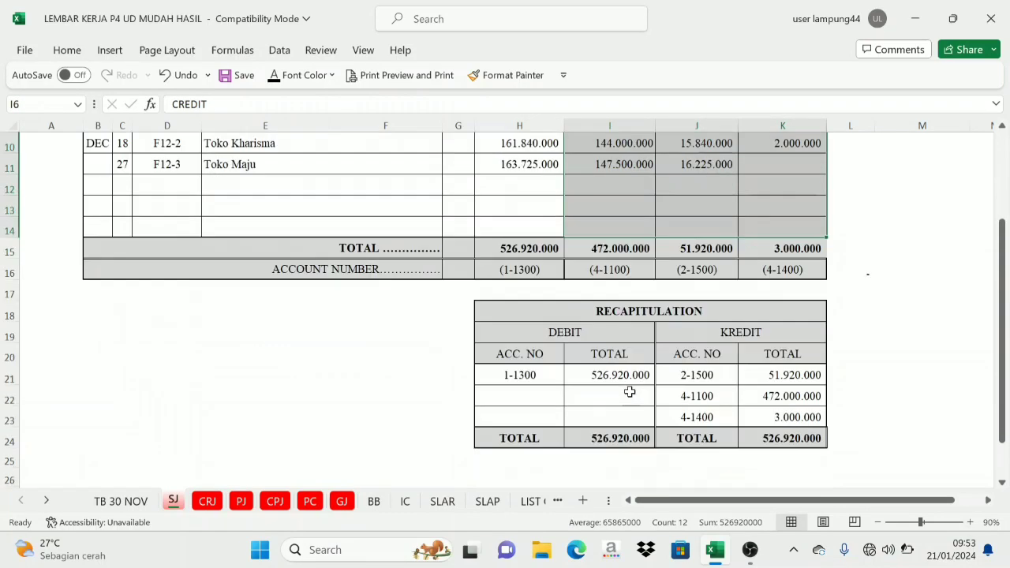
{"action": "left_click", "coordinate": [532, 250]}
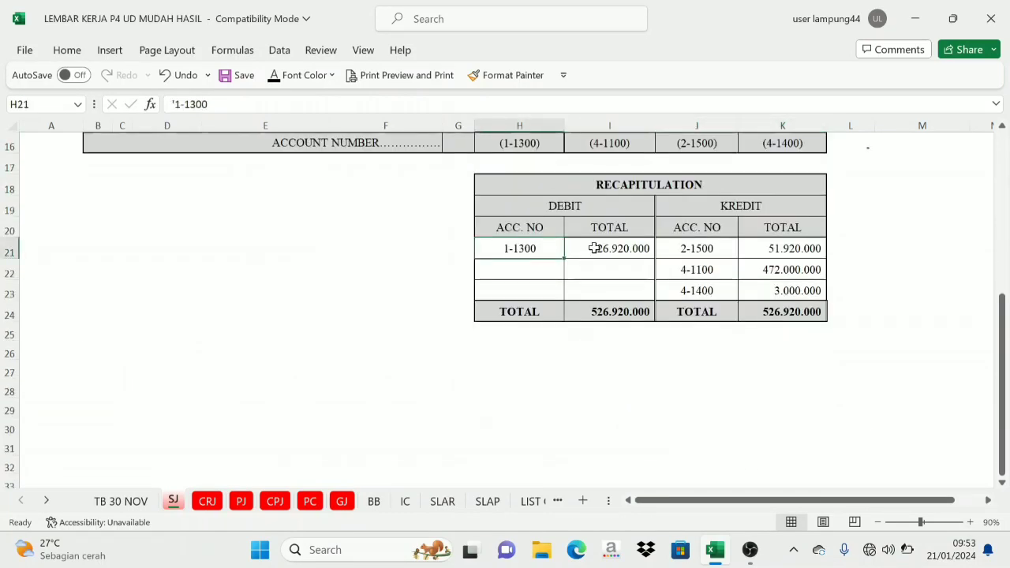
{"action": "left_click", "coordinate": [593, 248]}
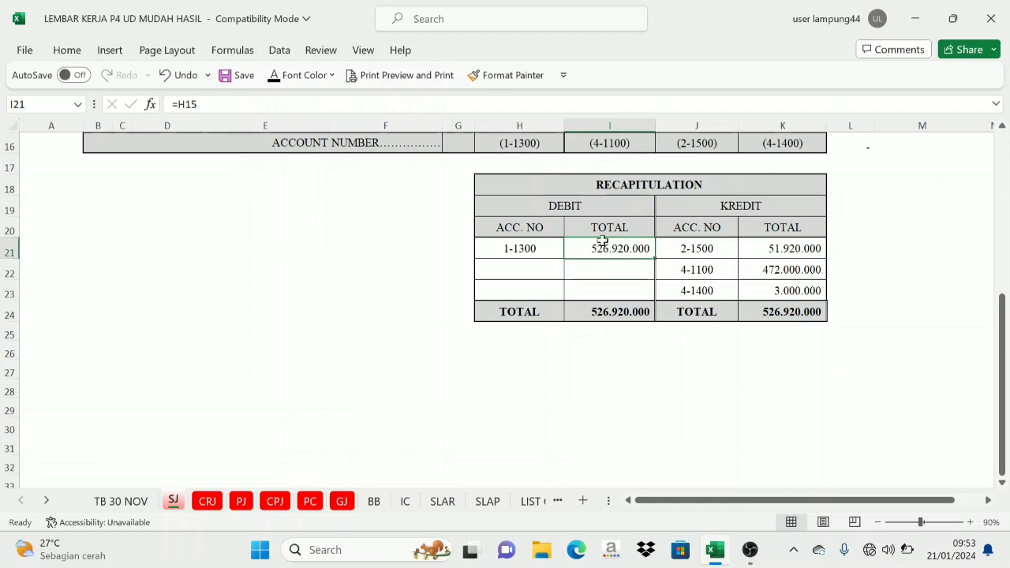
{"action": "scroll", "coordinate": [592, 244], "scroll_direction": "down", "scroll_amount": 1}
{"action": "scroll", "coordinate": [575, 251], "scroll_direction": "up", "scroll_amount": 2}
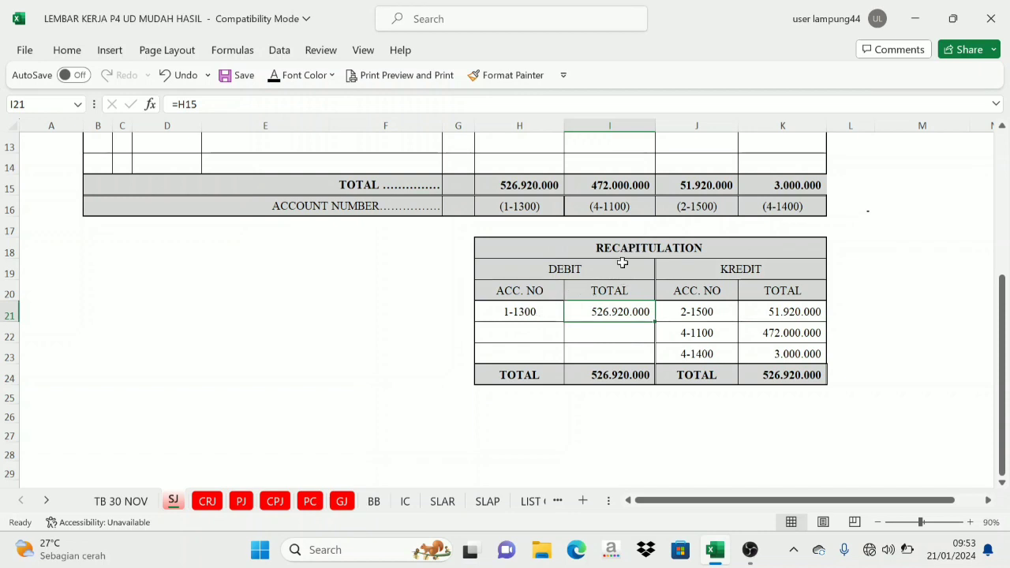
{"action": "left_click", "coordinate": [571, 271]}
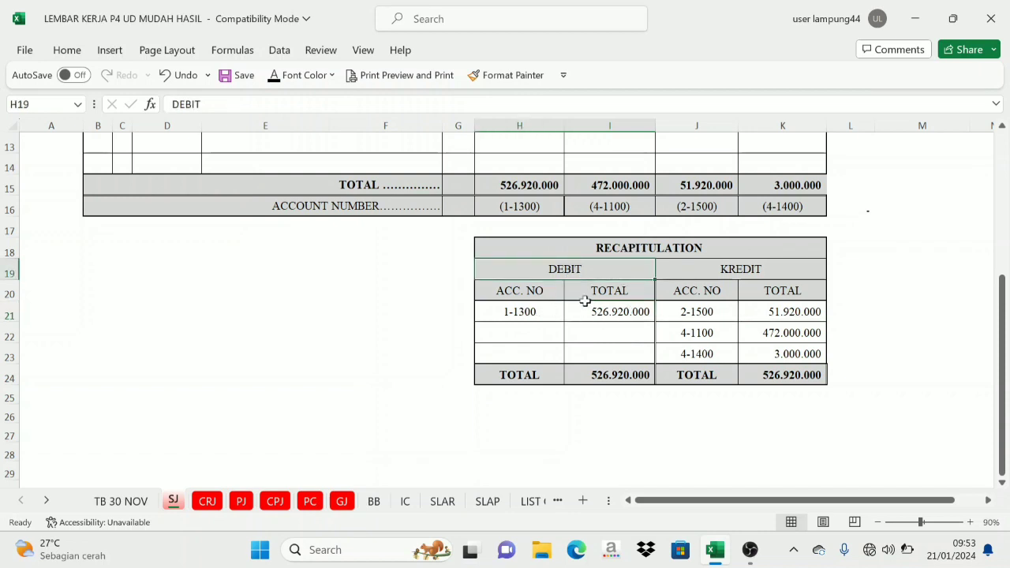
{"action": "left_click", "coordinate": [523, 318]}
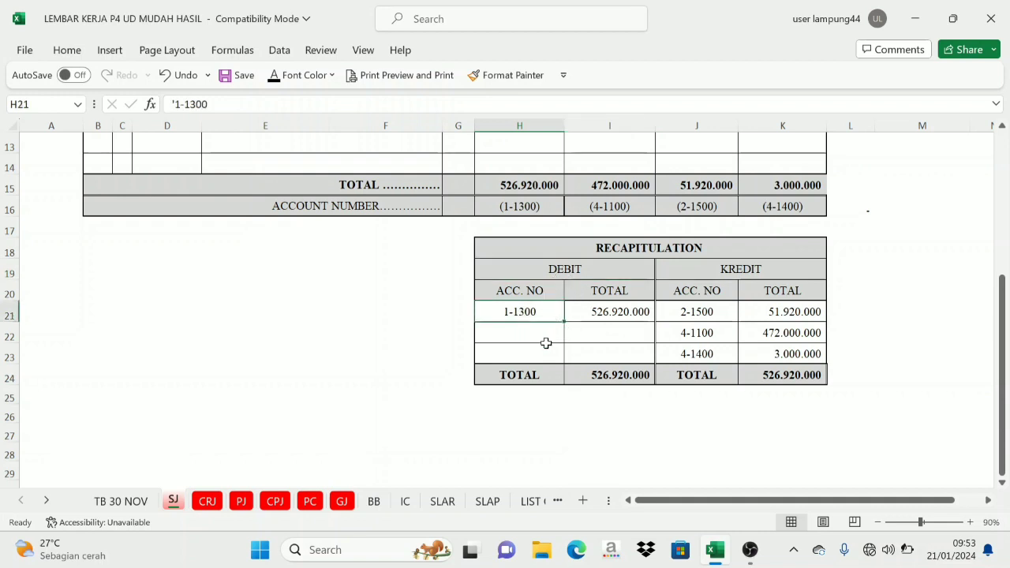
In the Accounts Receivable ledger on the BB sheet, show the date 31 and description Sales Journal in C34:D34 in black font
{"action": "left_click", "coordinate": [374, 502]}
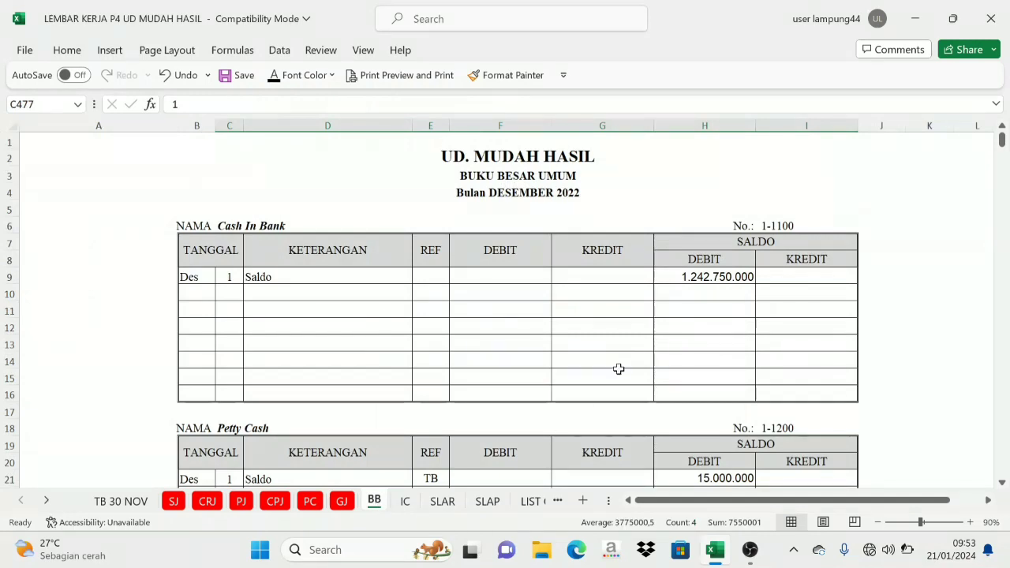
{"action": "scroll", "coordinate": [618, 368], "scroll_direction": "down", "scroll_amount": 7}
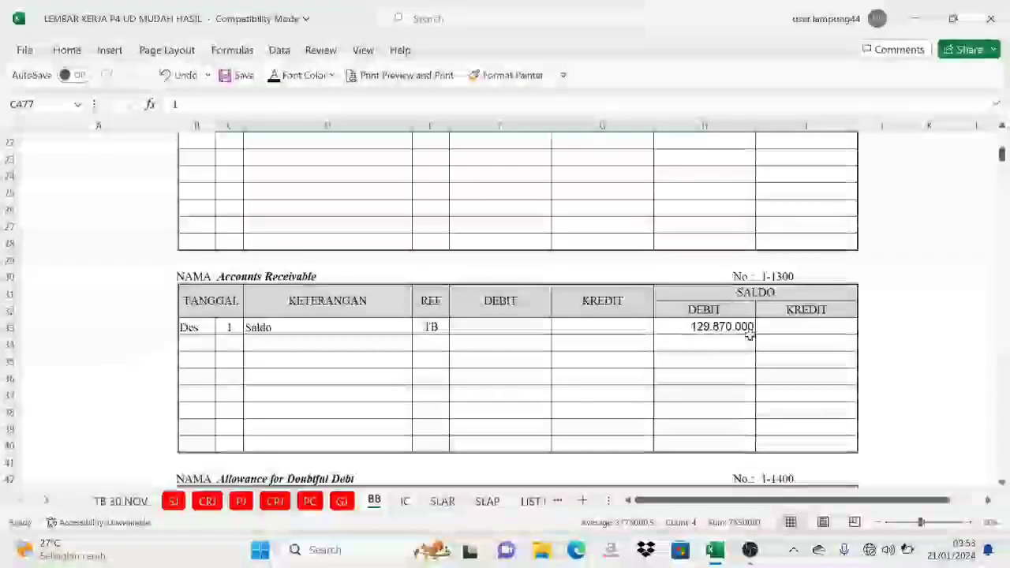
{"action": "left_click", "coordinate": [785, 278]}
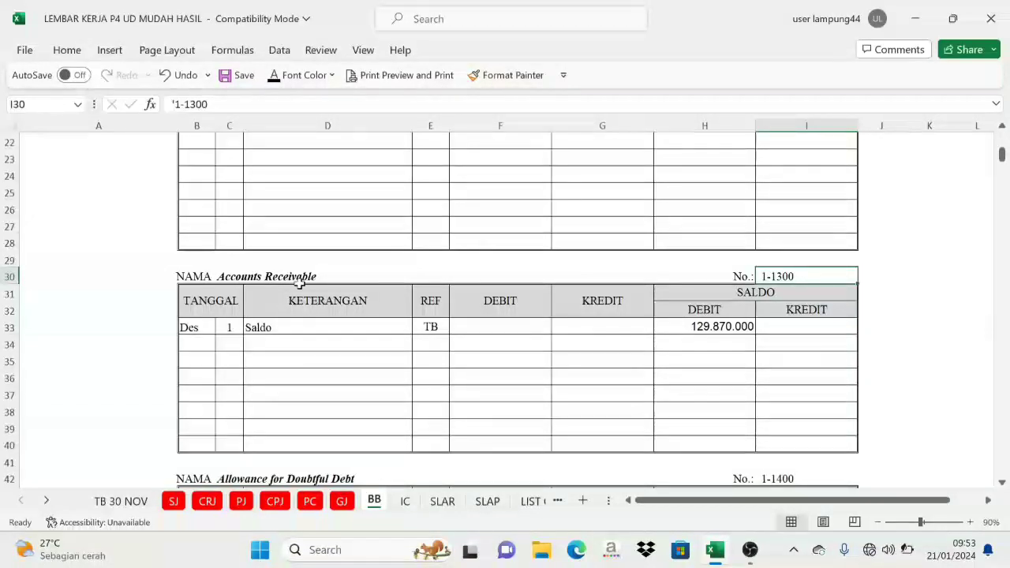
{"action": "left_click_drag", "start_coordinate": [225, 345], "coordinate": [283, 339]}
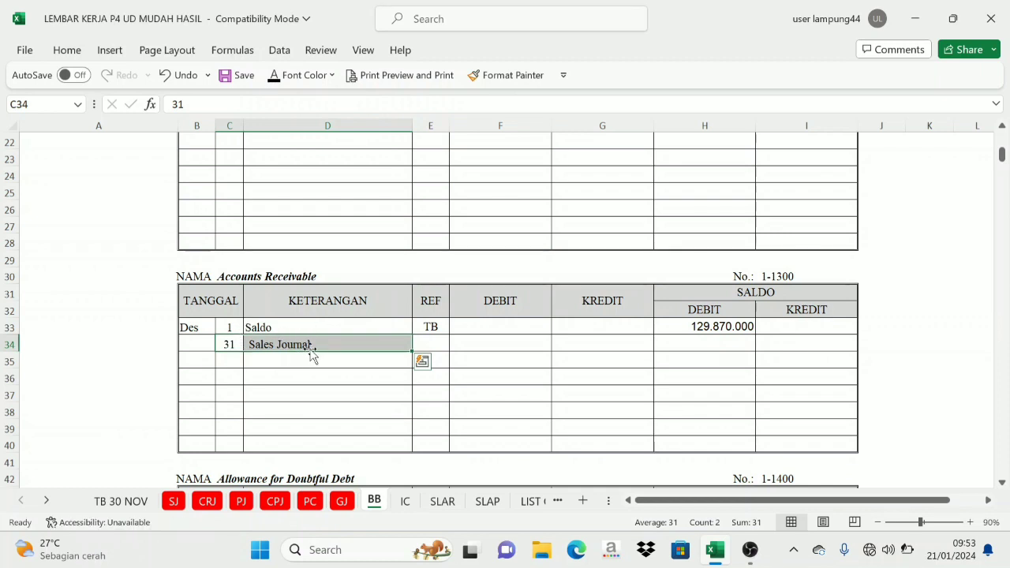
{"action": "left_click", "coordinate": [171, 506]}
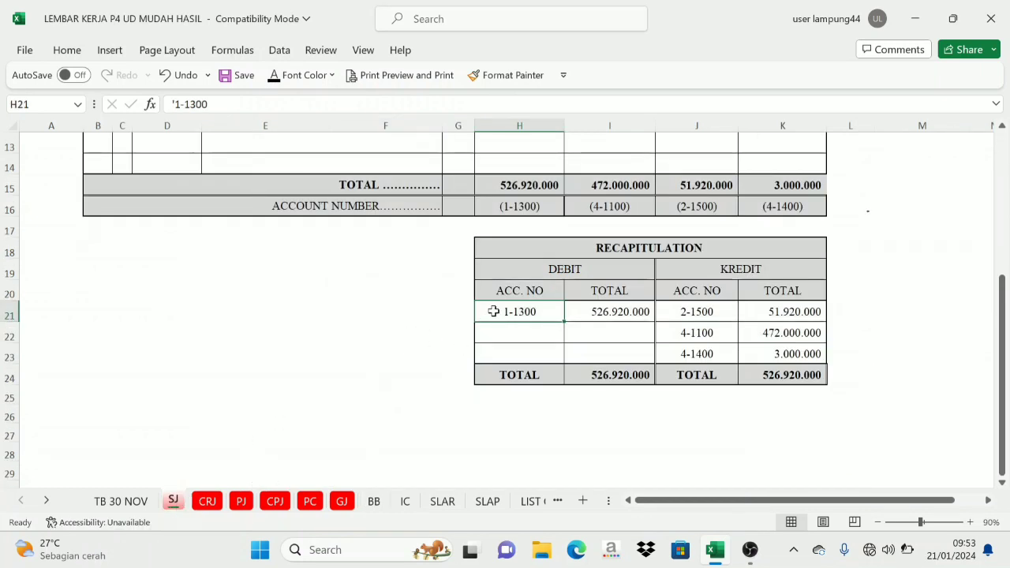
{"action": "left_click", "coordinate": [374, 502]}
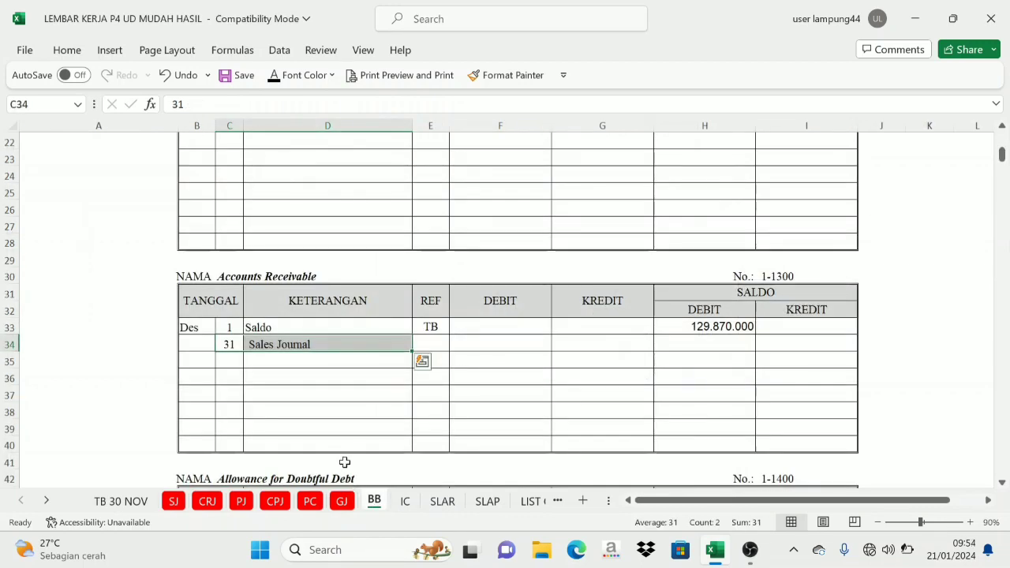
{"action": "left_click", "coordinate": [337, 310]}
{"action": "left_click", "coordinate": [303, 346]}
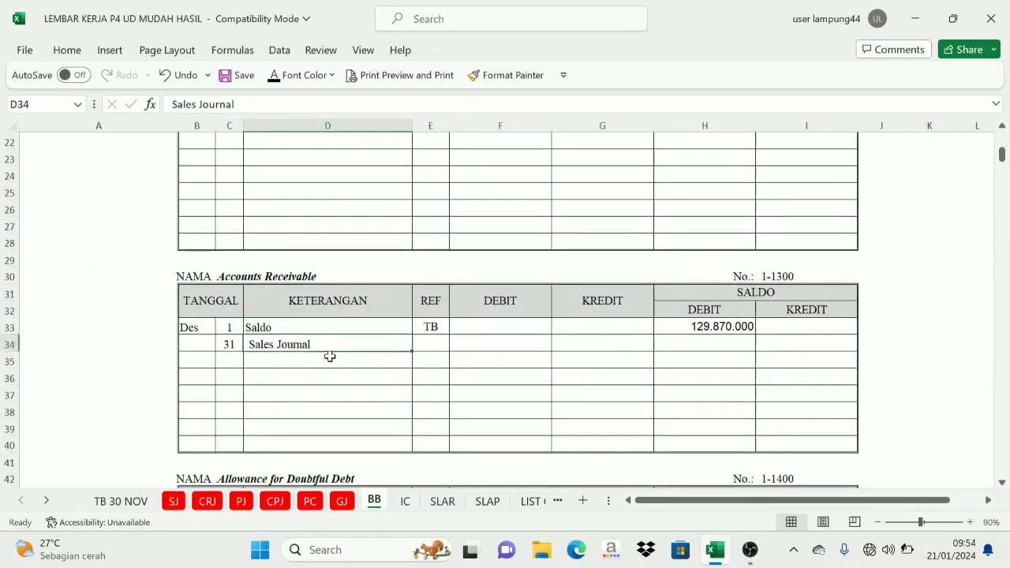
Show the SJ reference for the Accounts Receivable Sales Journal posting (E34) in black font
{"action": "left_click", "coordinate": [419, 345]}
{"action": "left_click", "coordinate": [273, 82]}
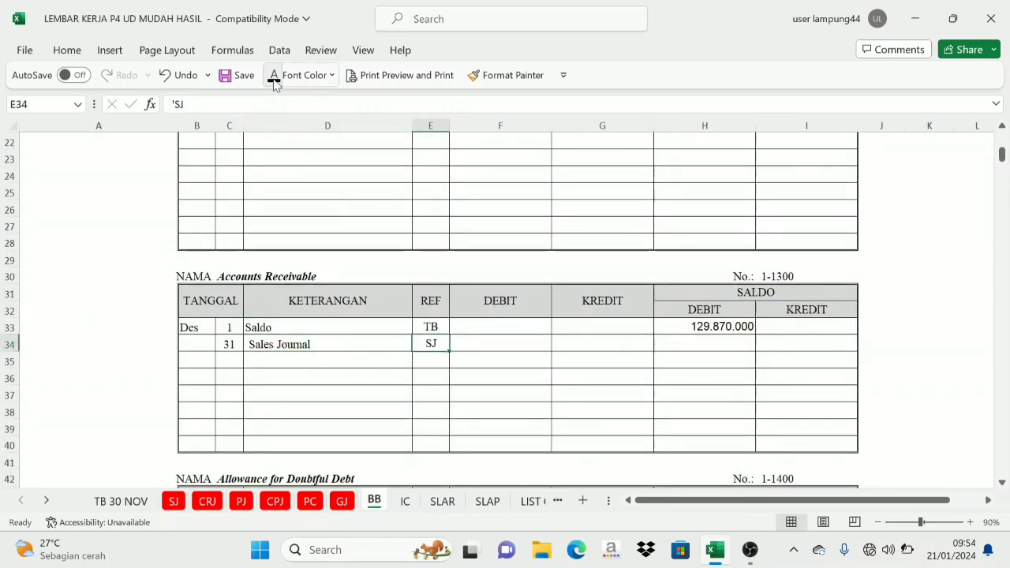
{"action": "left_click", "coordinate": [281, 370]}
{"action": "left_click", "coordinate": [431, 342]}
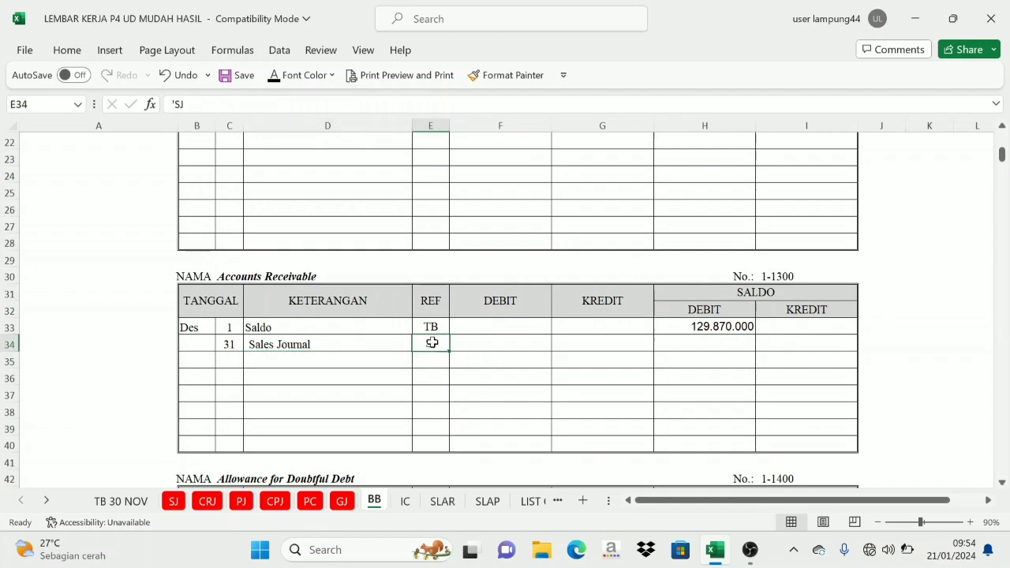
Check the account 1-1300 total in the sales journal recapitulation and show the Accounts Receivable debit posting (F34) in black font
{"action": "left_click", "coordinate": [173, 501]}
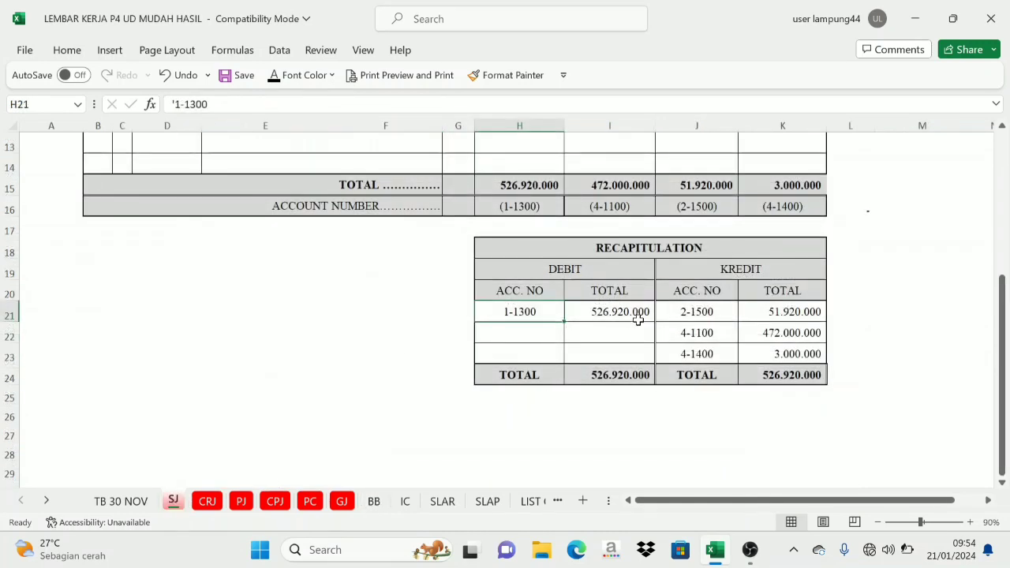
{"action": "left_click", "coordinate": [375, 501]}
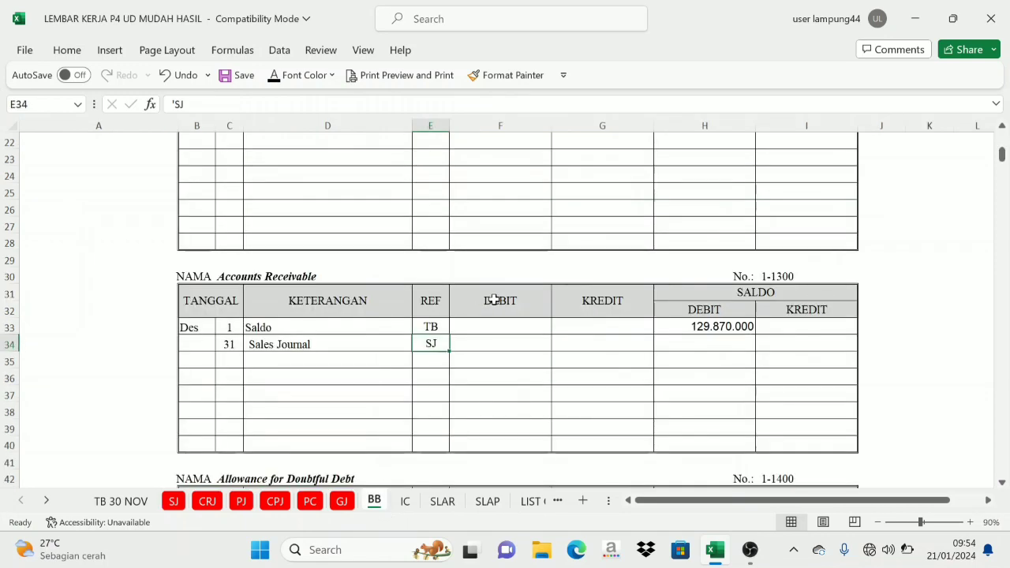
{"action": "left_click_drag", "start_coordinate": [493, 300], "coordinate": [572, 299]}
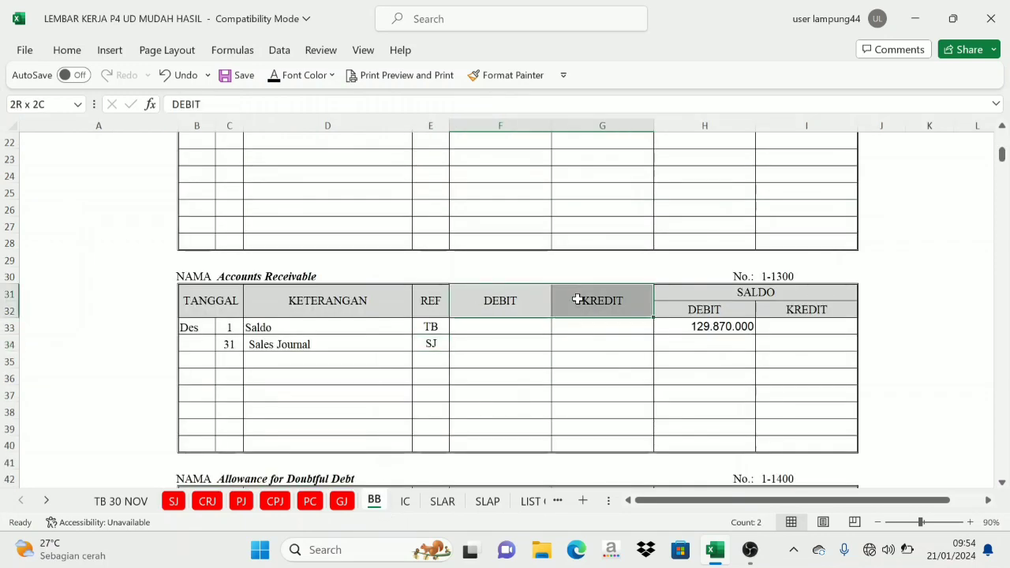
{"action": "left_click", "coordinate": [496, 343]}
{"action": "left_click", "coordinate": [273, 75]}
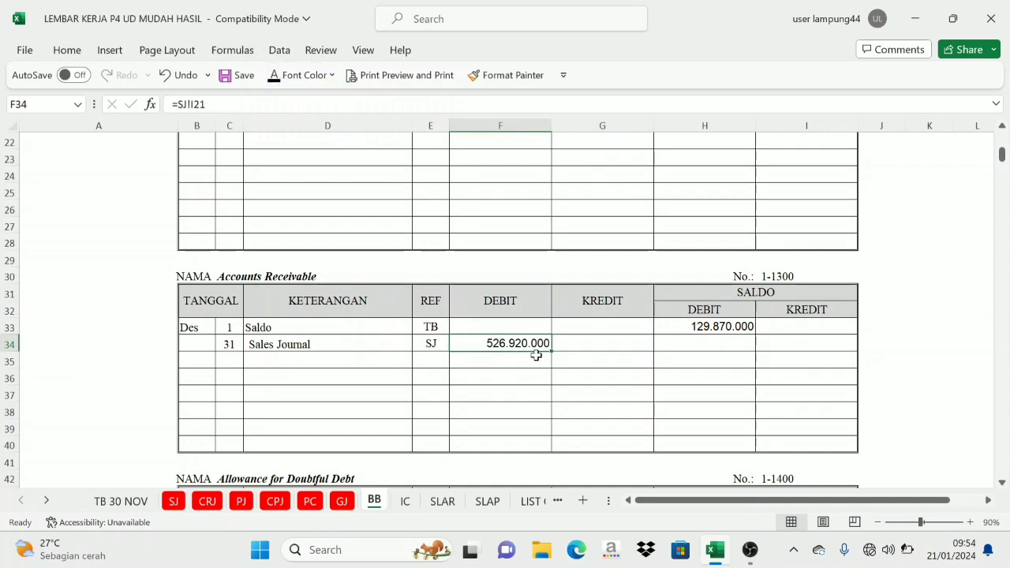
Examine the Accounts Receivable Sales Journal debit posting against the debit and credit columns and the opening debit balance
{"action": "left_click_drag", "start_coordinate": [528, 310], "coordinate": [557, 319]}
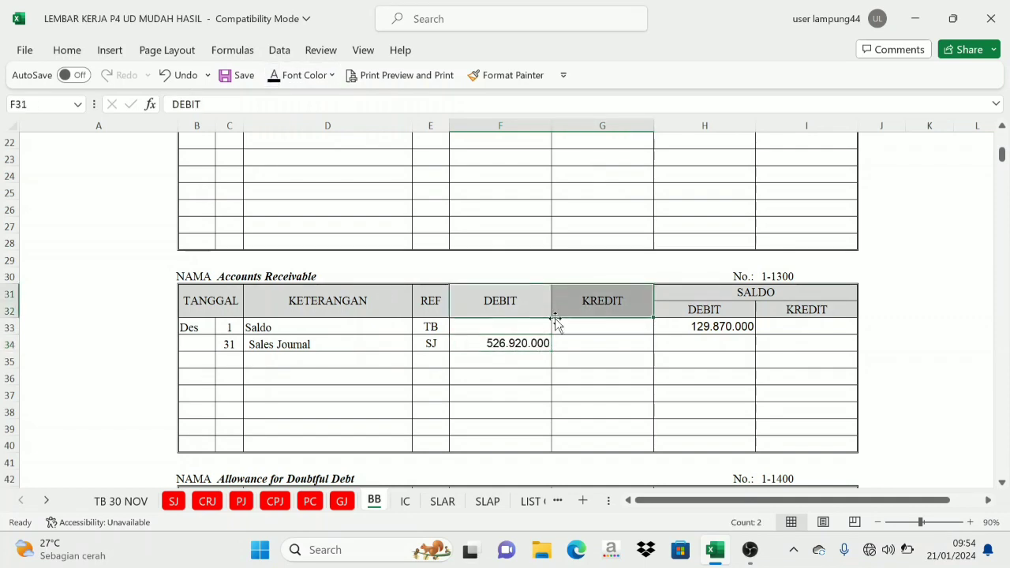
{"action": "left_click", "coordinate": [528, 342]}
{"action": "left_click", "coordinate": [519, 312]}
{"action": "left_click", "coordinate": [575, 311]}
{"action": "left_click", "coordinate": [542, 342]}
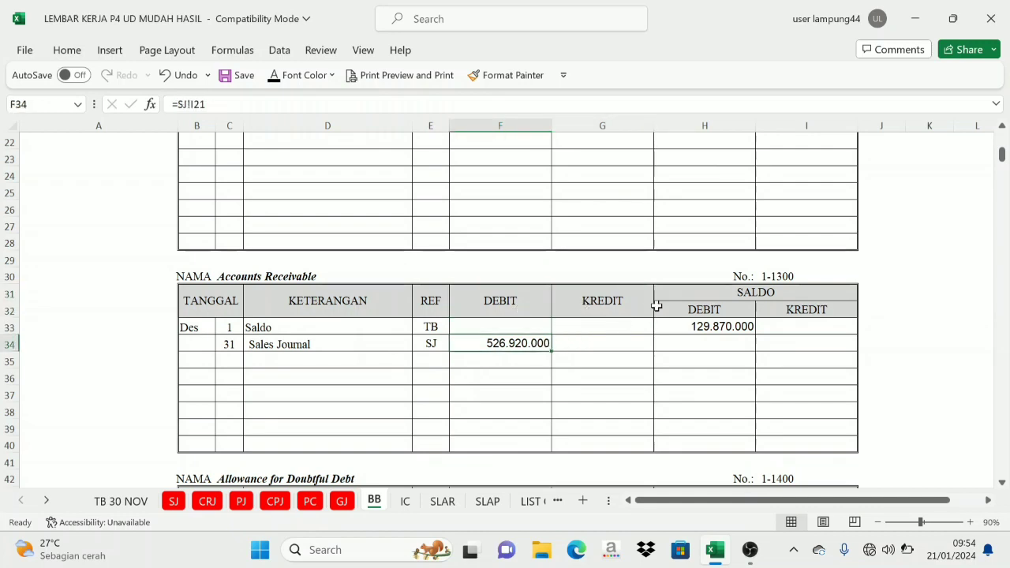
{"action": "left_click", "coordinate": [753, 290]}
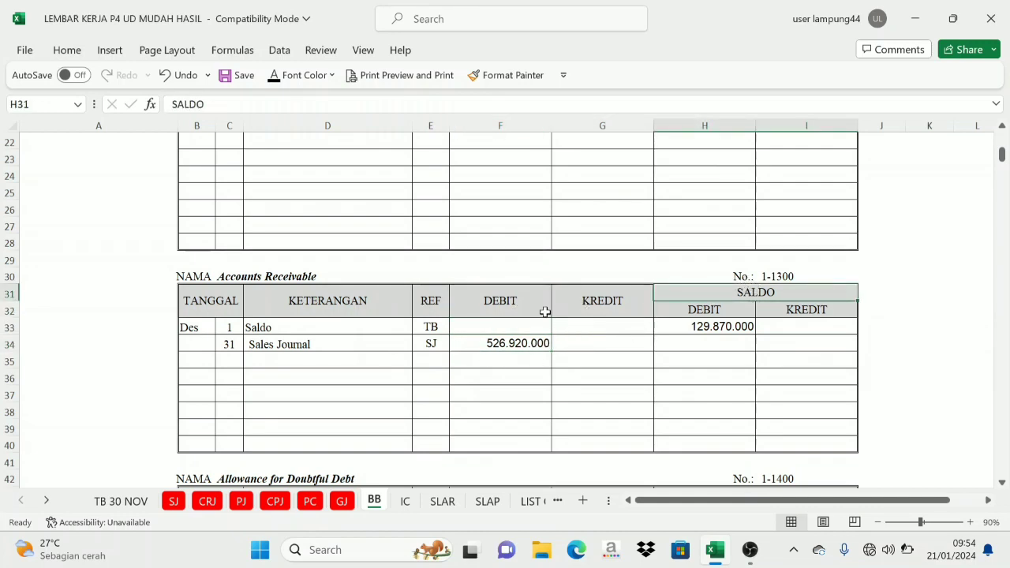
{"action": "left_click", "coordinate": [716, 326]}
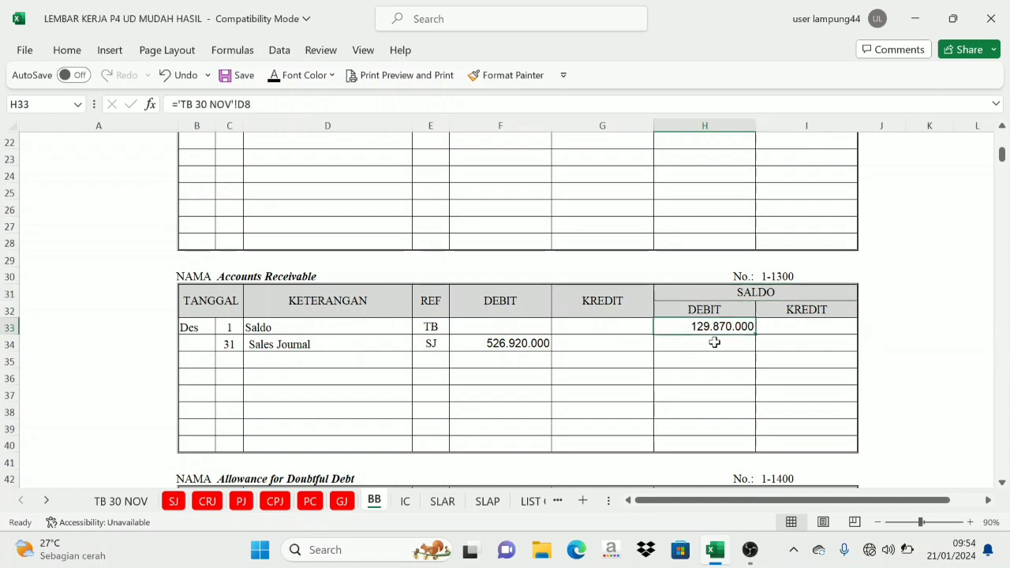
{"action": "left_click", "coordinate": [516, 341]}
{"action": "left_click", "coordinate": [277, 345]}
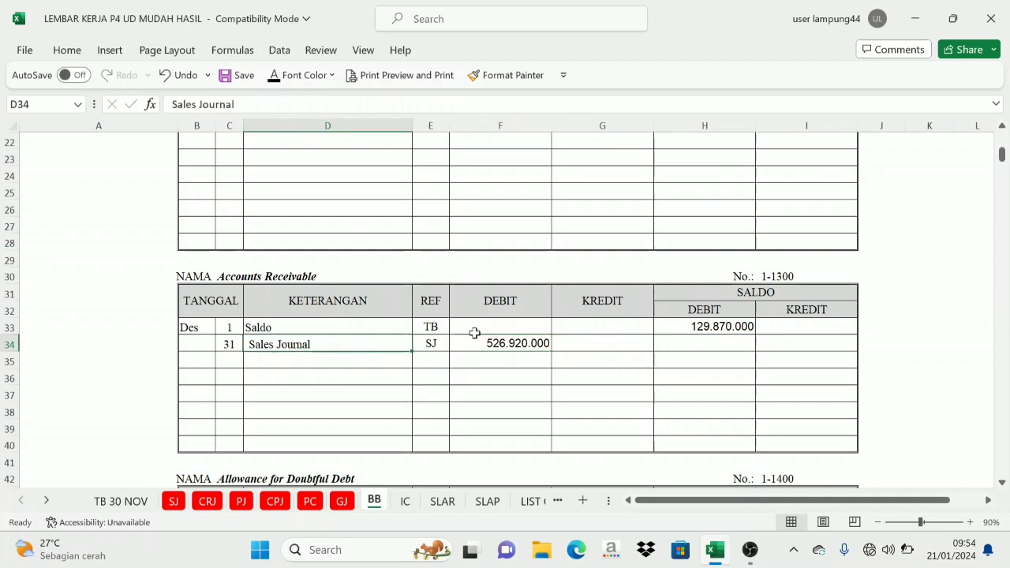
{"action": "left_click", "coordinate": [499, 306]}
{"action": "left_click", "coordinate": [511, 346]}
{"action": "left_click", "coordinate": [511, 312]}
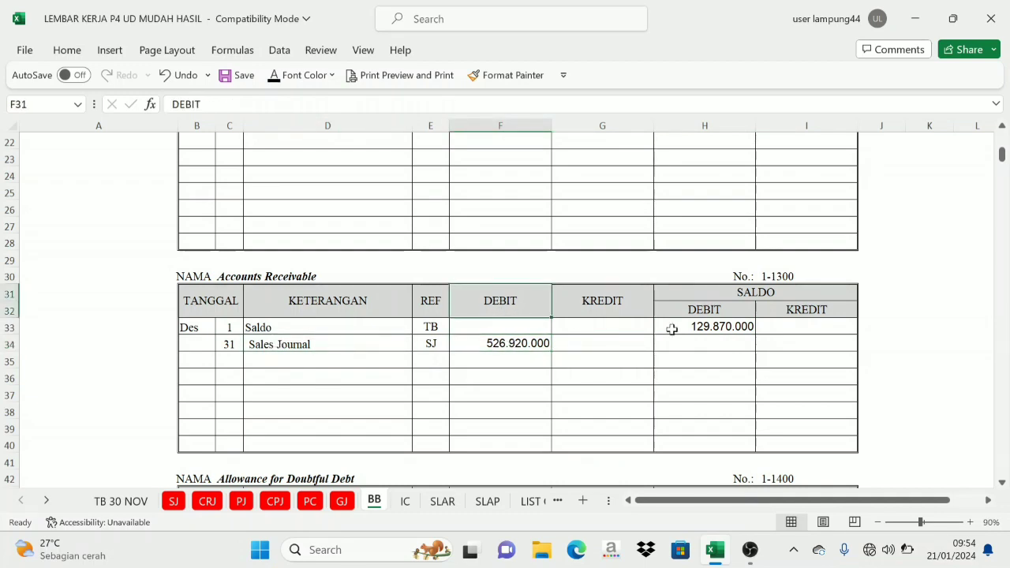
Show the Accounts Receivable debit balance after the Sales Journal posting (H34, the opening balance plus the debit) in black font
{"action": "left_click", "coordinate": [713, 313]}
{"action": "left_click_drag", "start_coordinate": [533, 320], "coordinate": [529, 312]}
{"action": "left_click", "coordinate": [520, 340]}
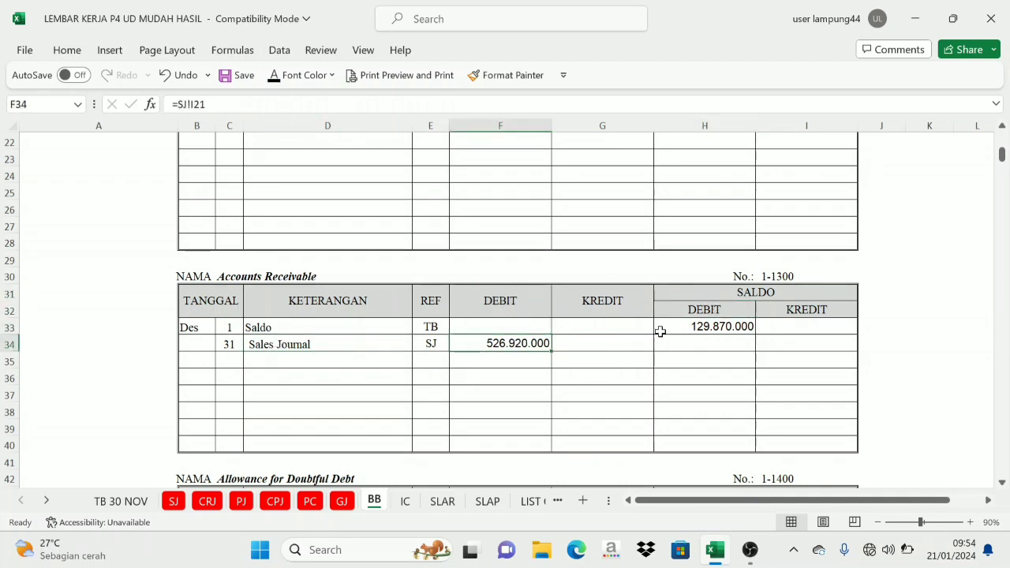
{"action": "left_click", "coordinate": [694, 326]}
{"action": "left_click", "coordinate": [699, 347]}
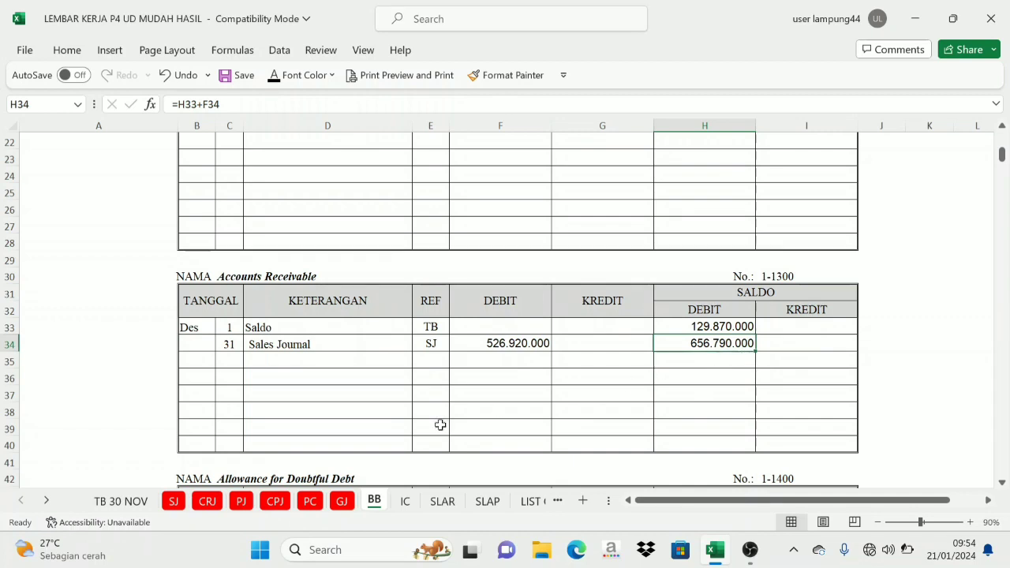
Examine the credit side of the sales journal recapitulation on the SJ sheet for accounts 2-1500, 4-1100 and 4-1400
{"action": "left_click", "coordinate": [172, 502]}
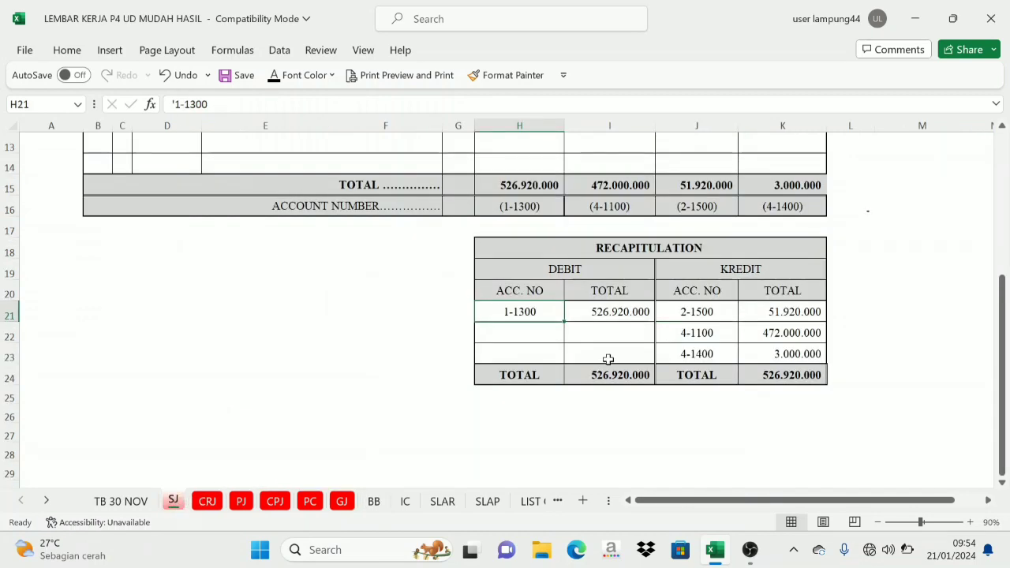
{"action": "left_click", "coordinate": [736, 271]}
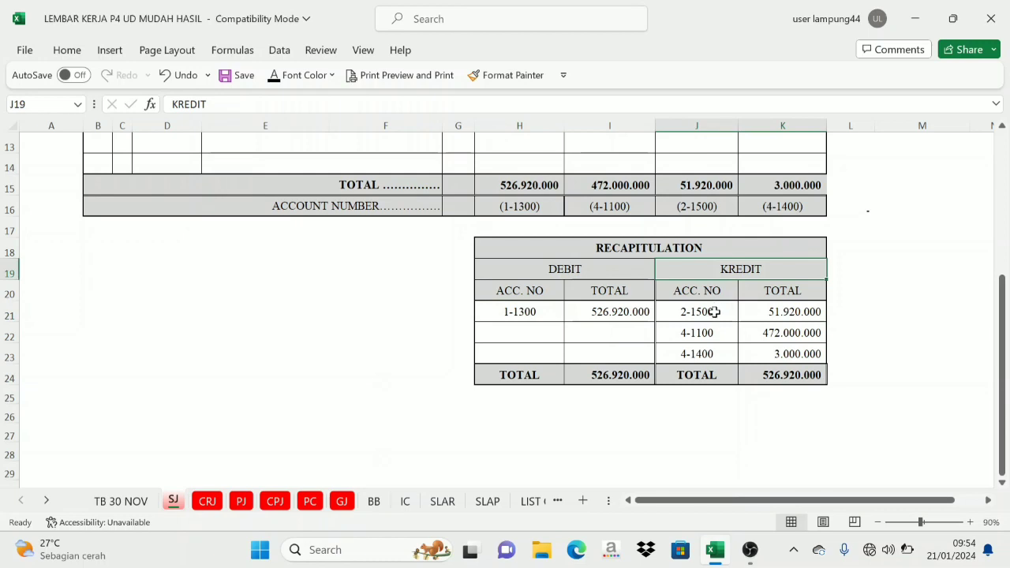
{"action": "left_click_drag", "start_coordinate": [714, 311], "coordinate": [713, 349]}
{"action": "left_click", "coordinate": [766, 311]}
{"action": "left_click", "coordinate": [722, 318]}
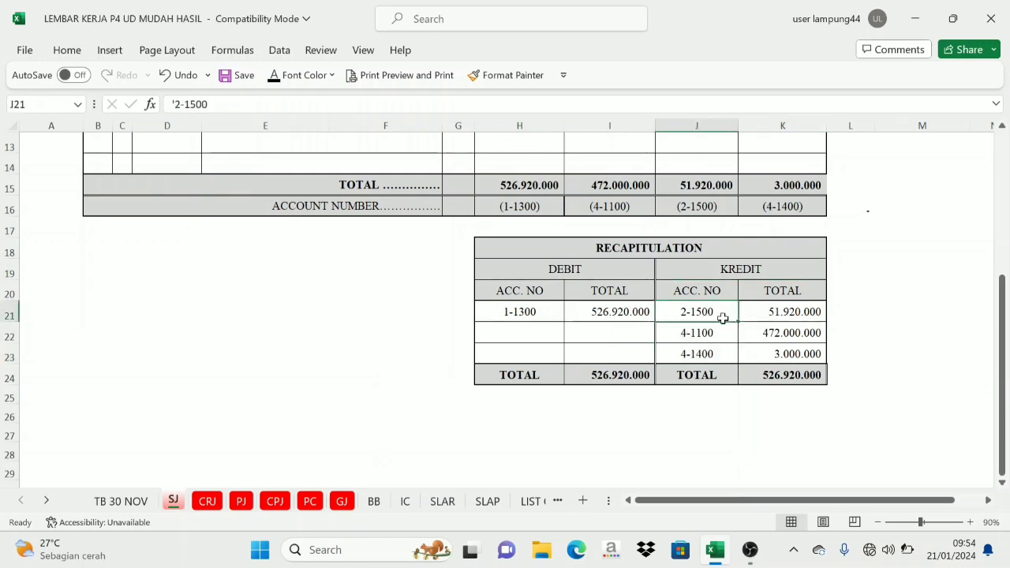
{"action": "left_click", "coordinate": [709, 352]}
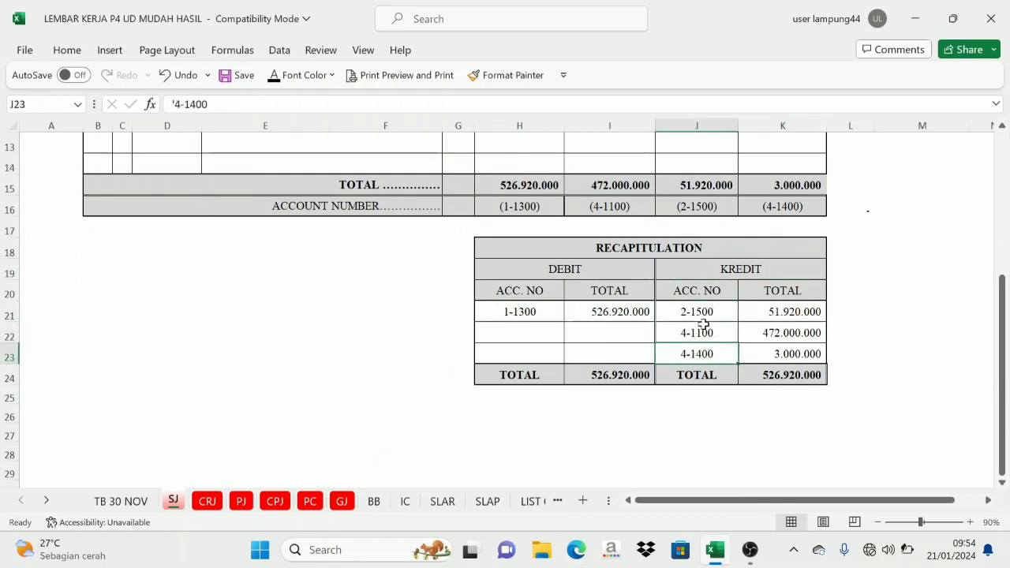
{"action": "left_click", "coordinate": [704, 316]}
{"action": "left_click", "coordinate": [700, 332]}
{"action": "left_click", "coordinate": [692, 353]}
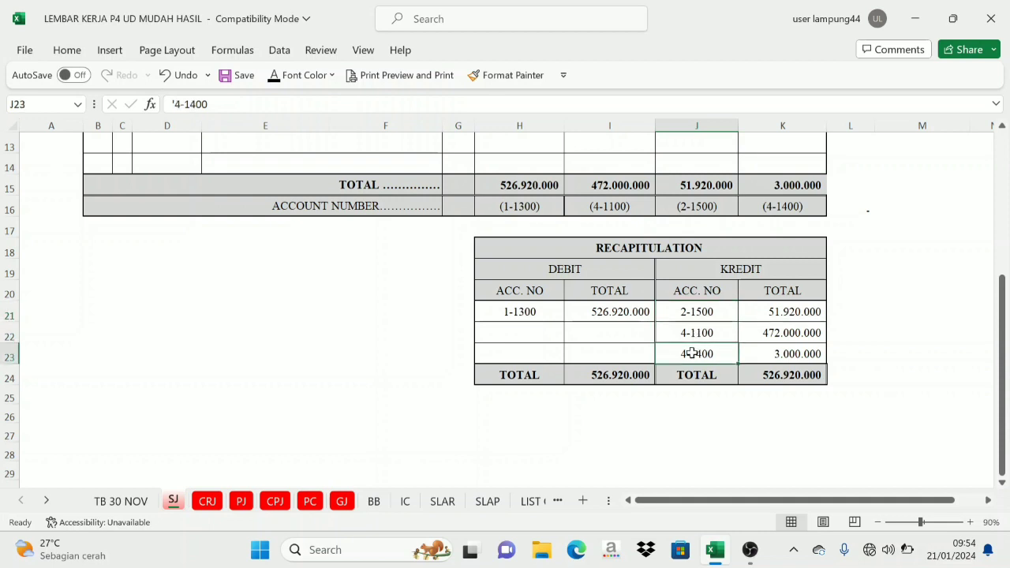
{"action": "left_click", "coordinate": [696, 312]}
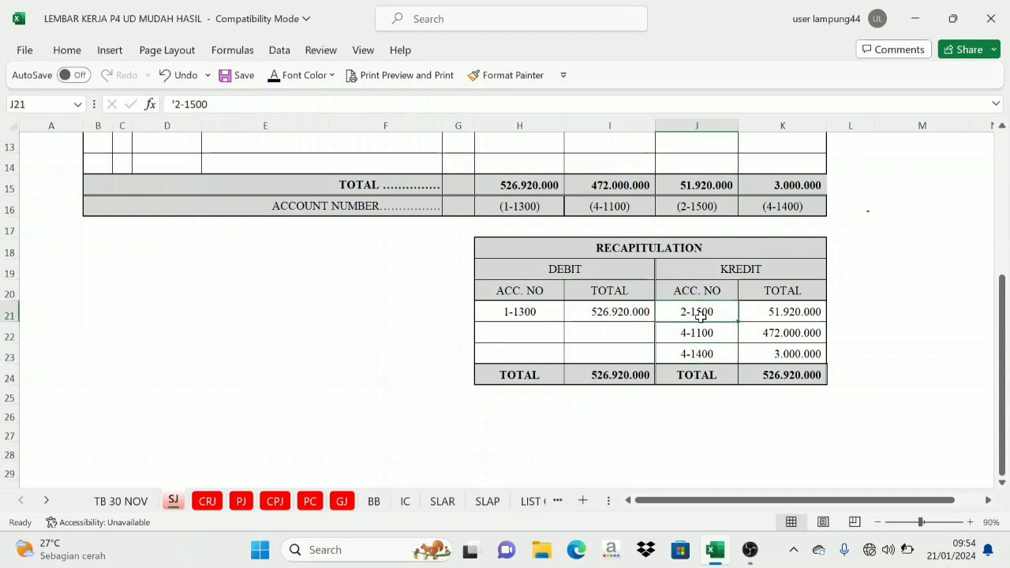
In the PPN Outcome ledger (2-1500) on the BB sheet, show the date 31 and description Sales Journal in C190:D190 in black font
{"action": "left_click", "coordinate": [375, 501]}
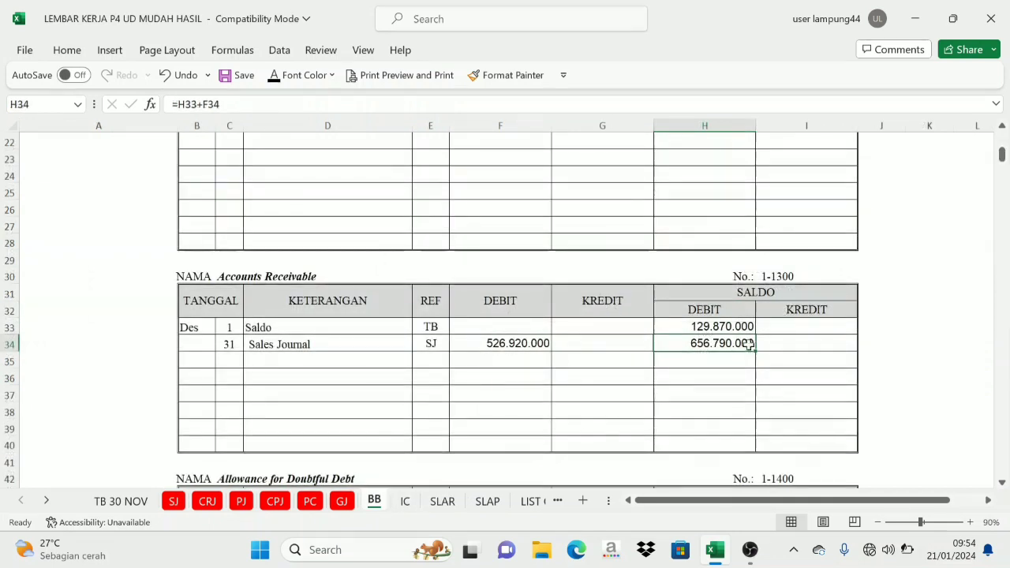
{"action": "scroll", "coordinate": [748, 339], "scroll_direction": "down", "scroll_amount": 6}
{"action": "scroll", "coordinate": [749, 373], "scroll_direction": "down", "scroll_amount": 20}
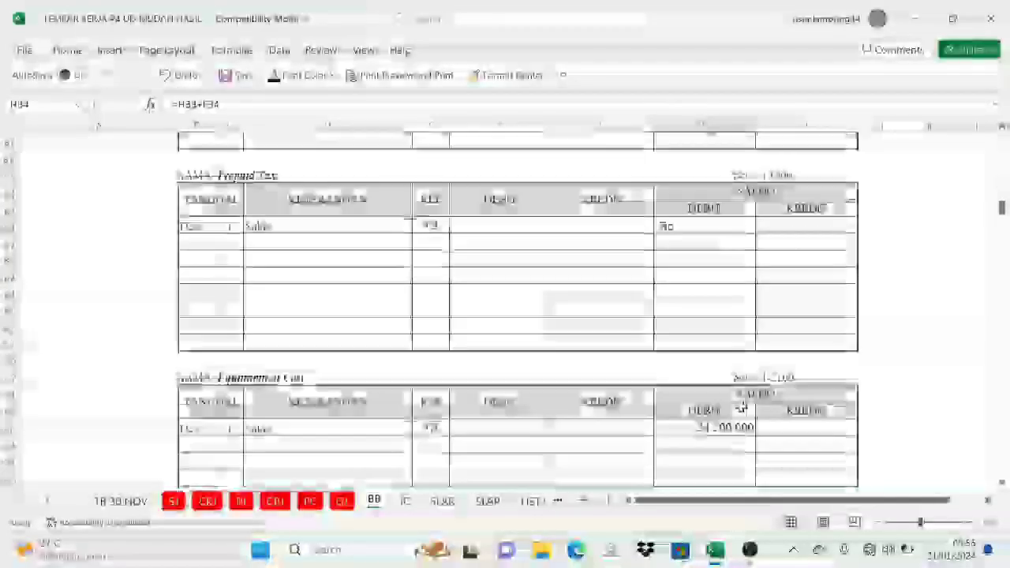
{"action": "scroll", "coordinate": [737, 425], "scroll_direction": "down", "scroll_amount": 14}
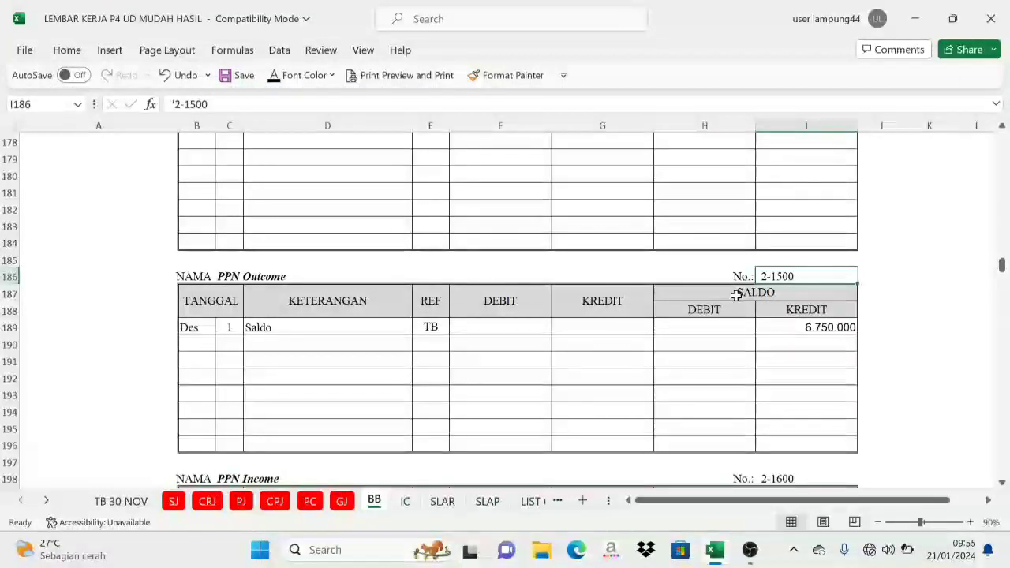
{"action": "scroll", "coordinate": [428, 318], "scroll_direction": "down", "scroll_amount": 2}
{"action": "left_click", "coordinate": [263, 177]}
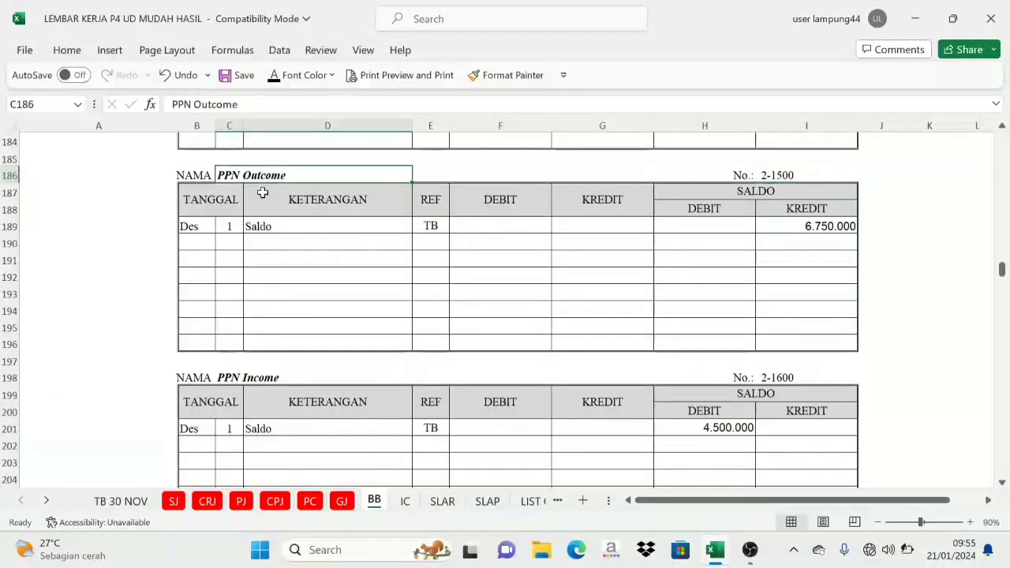
{"action": "left_click_drag", "start_coordinate": [229, 242], "coordinate": [308, 247]}
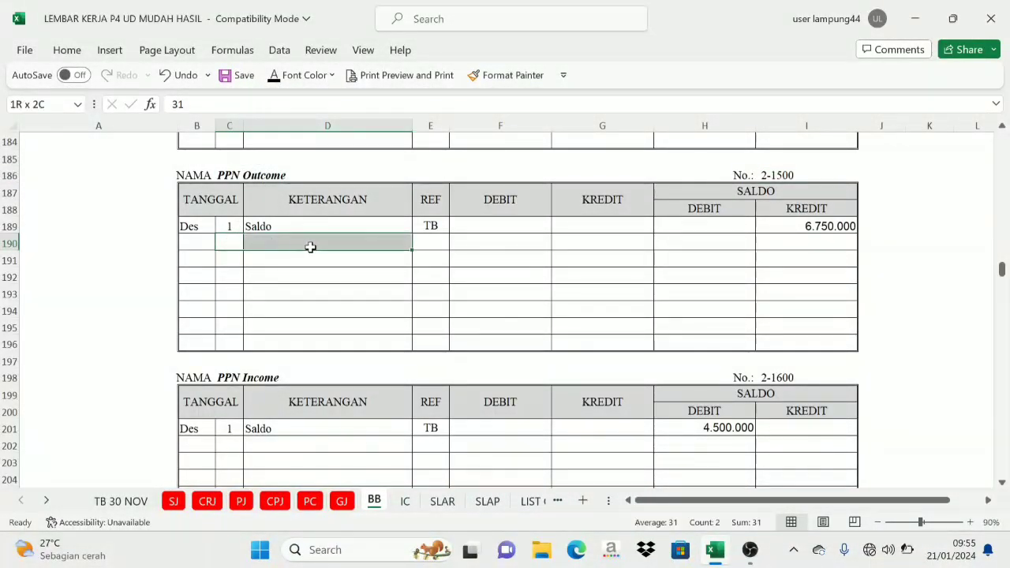
{"action": "type", "text": "31\tSales Journal"}
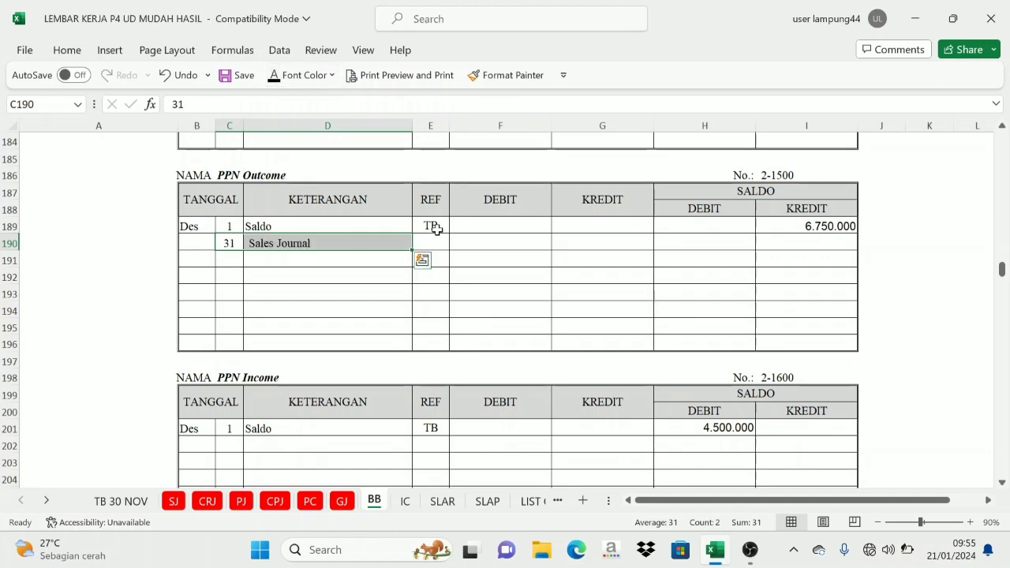
Show the SJ reference for the PPN Outcome Sales Journal posting (E190) in black font
{"action": "left_click", "coordinate": [430, 242]}
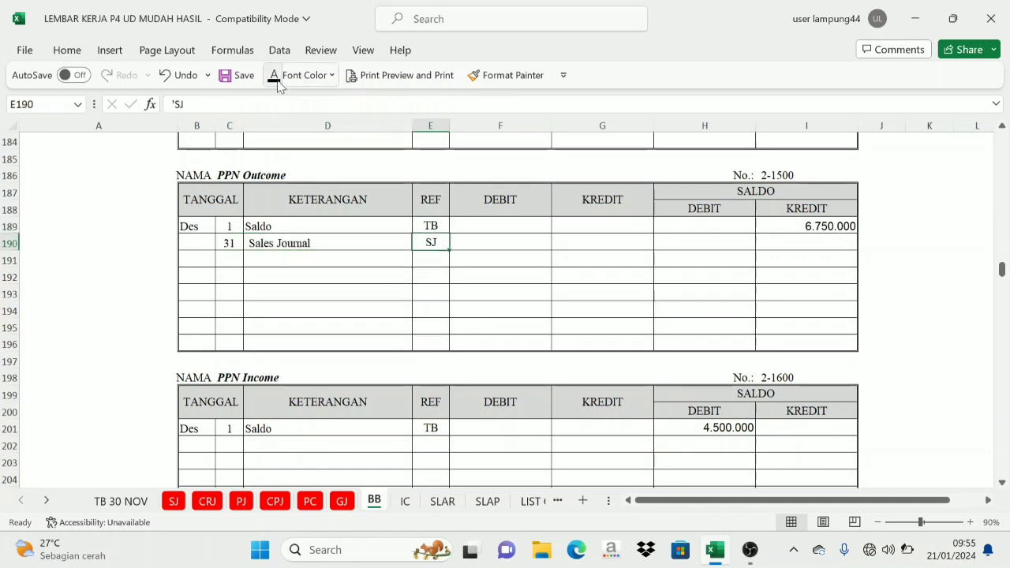
{"action": "left_click", "coordinate": [322, 243]}
{"action": "left_click", "coordinate": [244, 174]}
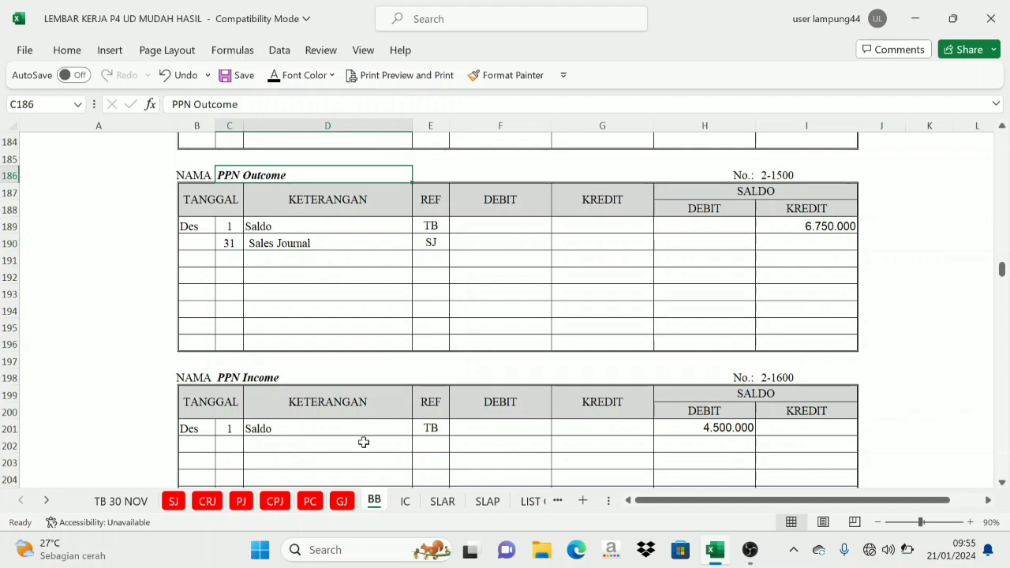
Check the account 2-1500 total in the sales journal recapitulation and show the PPN Outcome credit posting (G190) in black font
{"action": "left_click", "coordinate": [173, 501]}
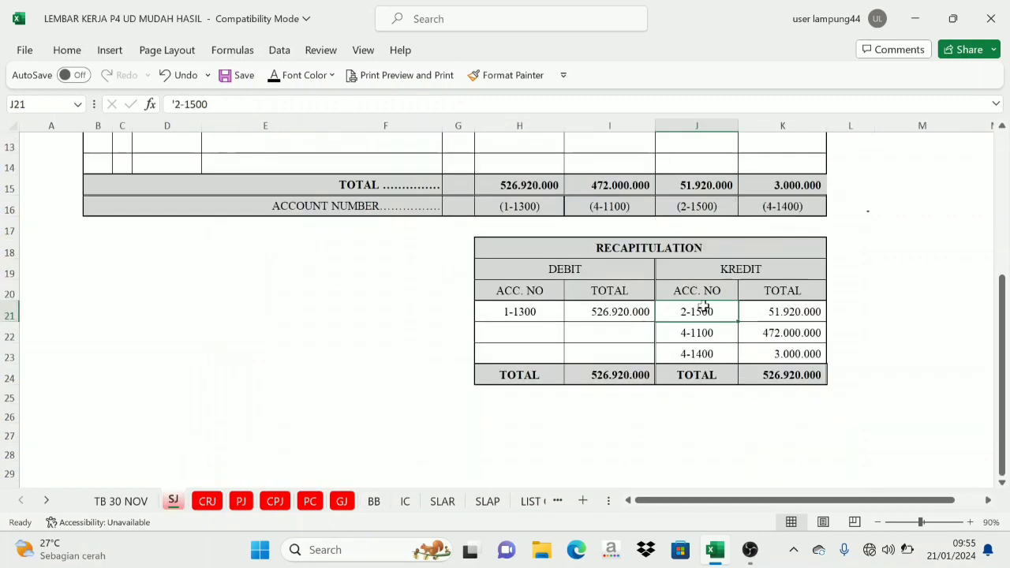
{"action": "left_click", "coordinate": [751, 308]}
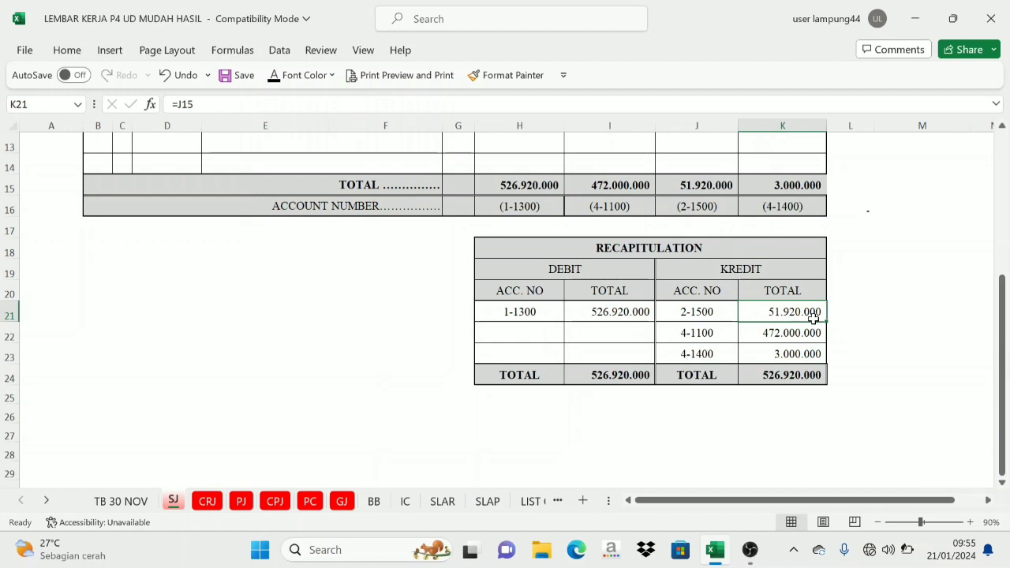
{"action": "left_click", "coordinate": [374, 501]}
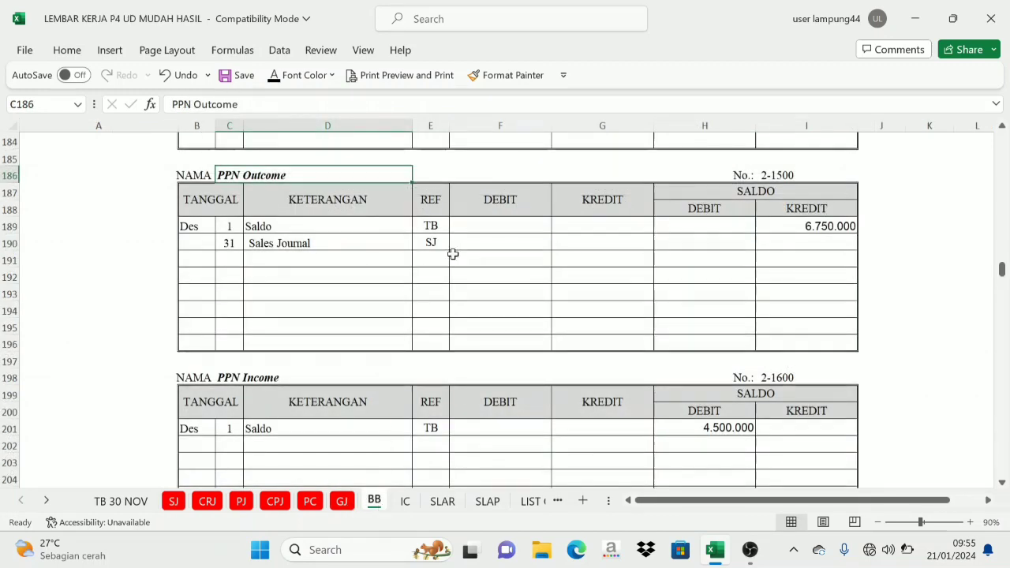
{"action": "left_click_drag", "start_coordinate": [489, 207], "coordinate": [586, 203]}
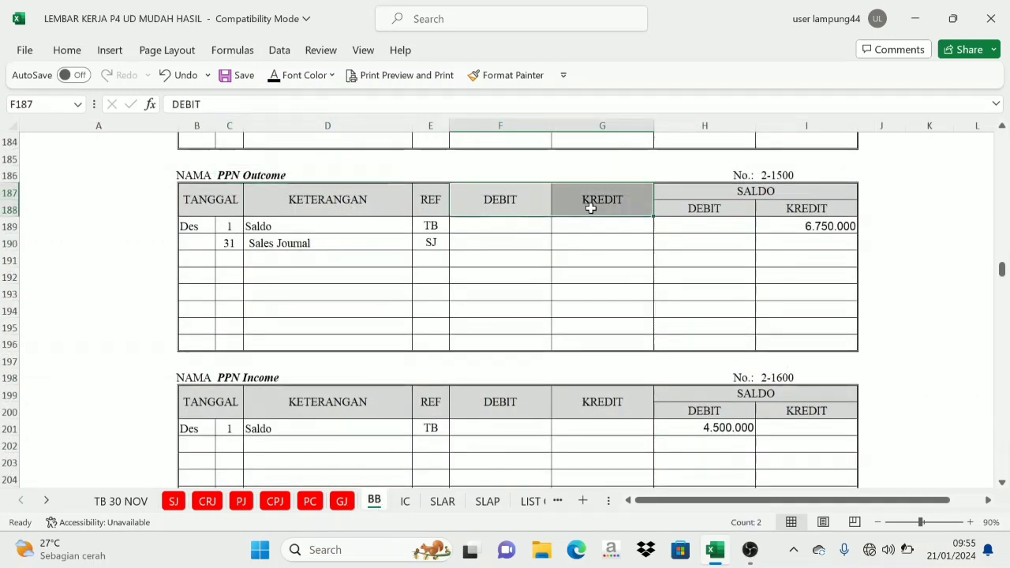
{"action": "left_click", "coordinate": [504, 242]}
{"action": "left_click", "coordinate": [568, 238]}
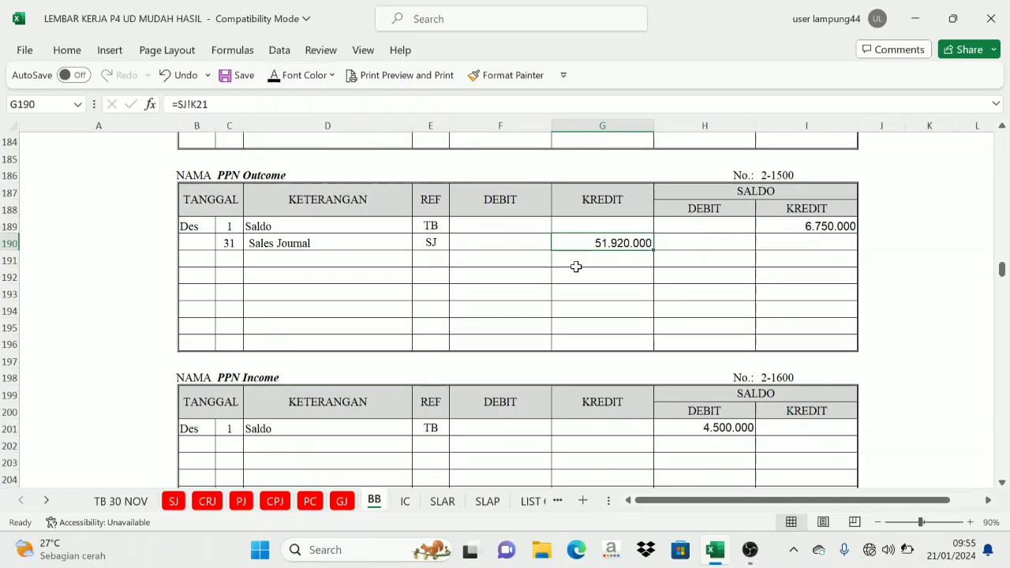
Examine the PPN Outcome Sales Journal credit posting against the credit column and the balance columns
{"action": "left_click", "coordinate": [773, 195]}
{"action": "left_click", "coordinate": [638, 244]}
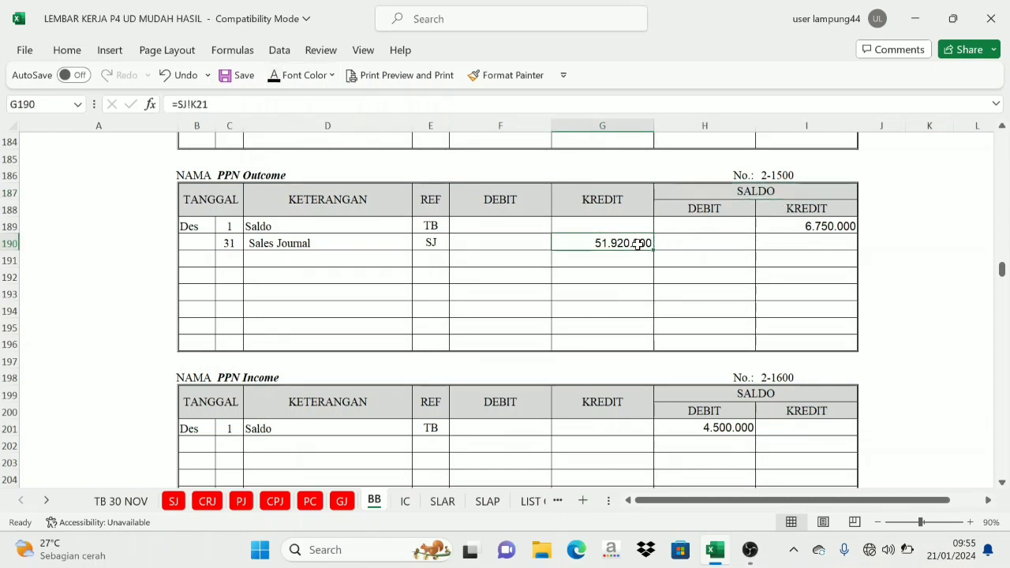
{"action": "left_click", "coordinate": [728, 198]}
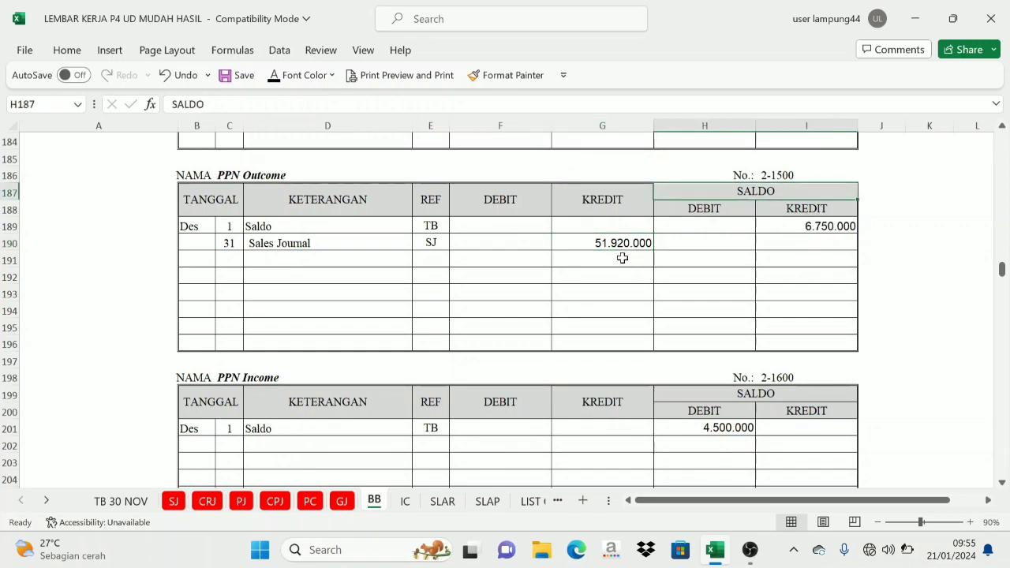
{"action": "left_click", "coordinate": [606, 222]}
{"action": "left_click", "coordinate": [602, 241]}
{"action": "left_click", "coordinate": [339, 245]}
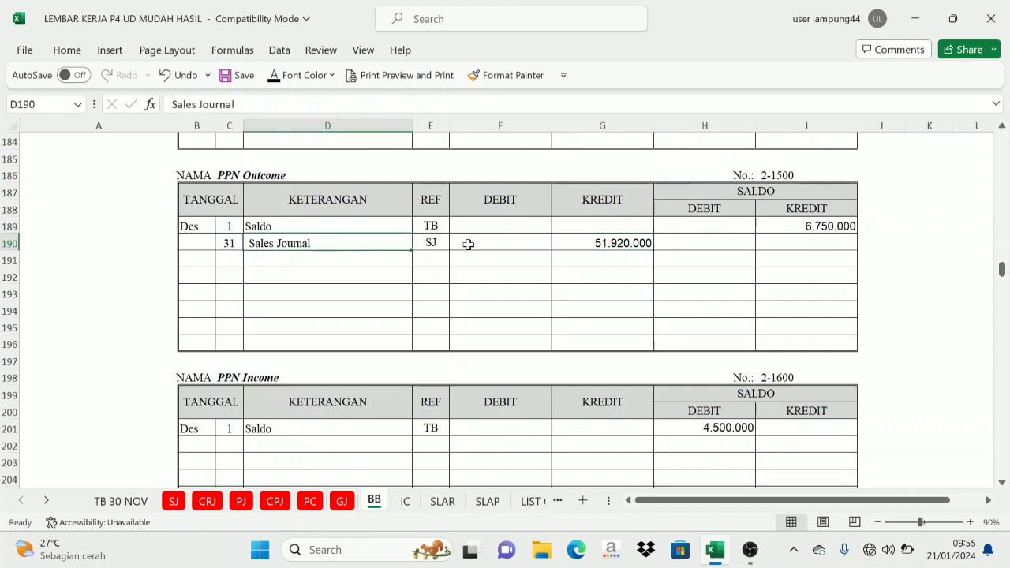
{"action": "left_click", "coordinate": [592, 204]}
{"action": "left_click", "coordinate": [593, 243]}
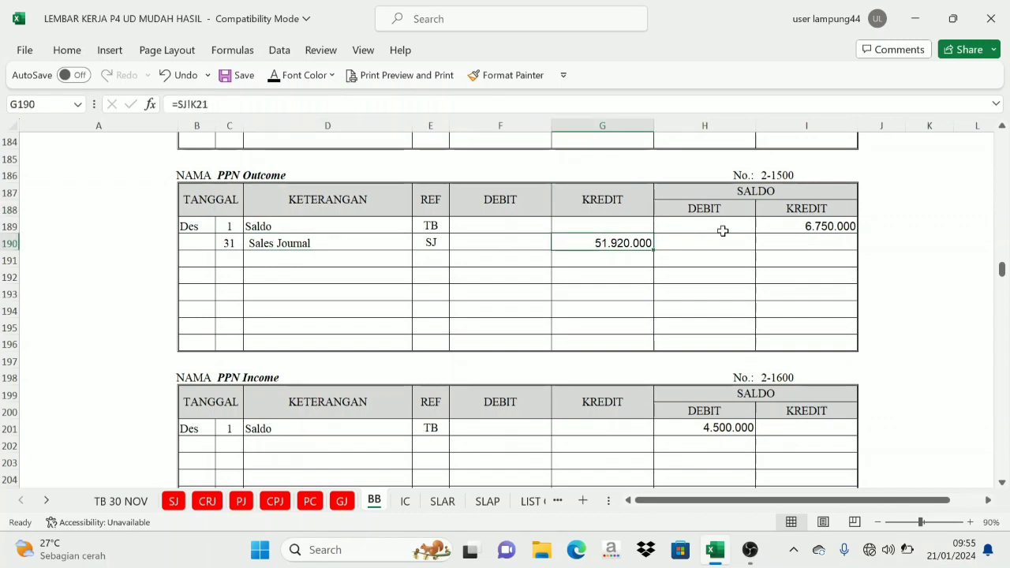
Compare the PPN Outcome credit posting with its credit balance column and show the updated credit balance (I190) in black font
{"action": "left_click", "coordinate": [809, 206]}
{"action": "left_click", "coordinate": [658, 243]}
{"action": "left_click", "coordinate": [793, 212]}
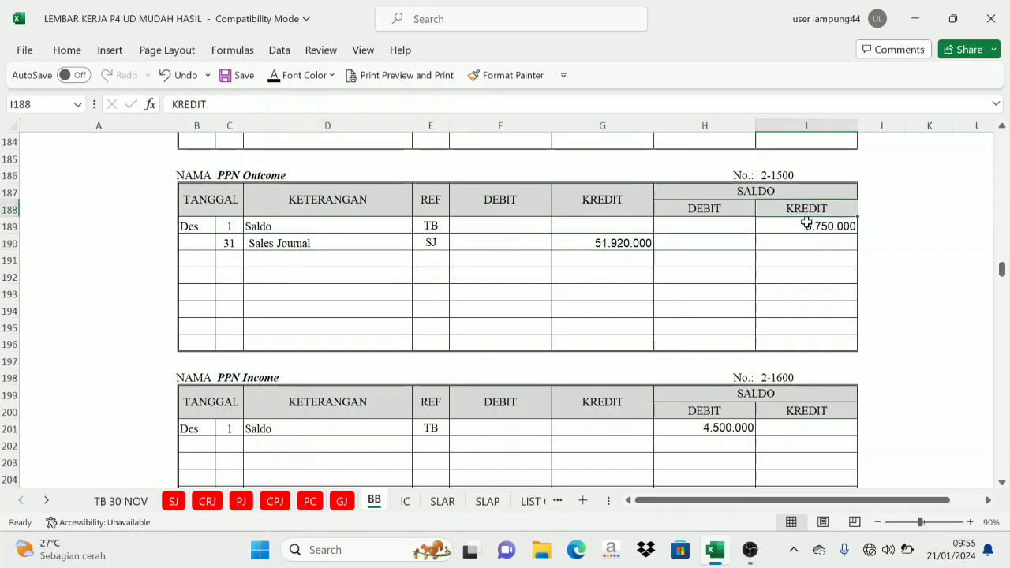
{"action": "left_click", "coordinate": [793, 241]}
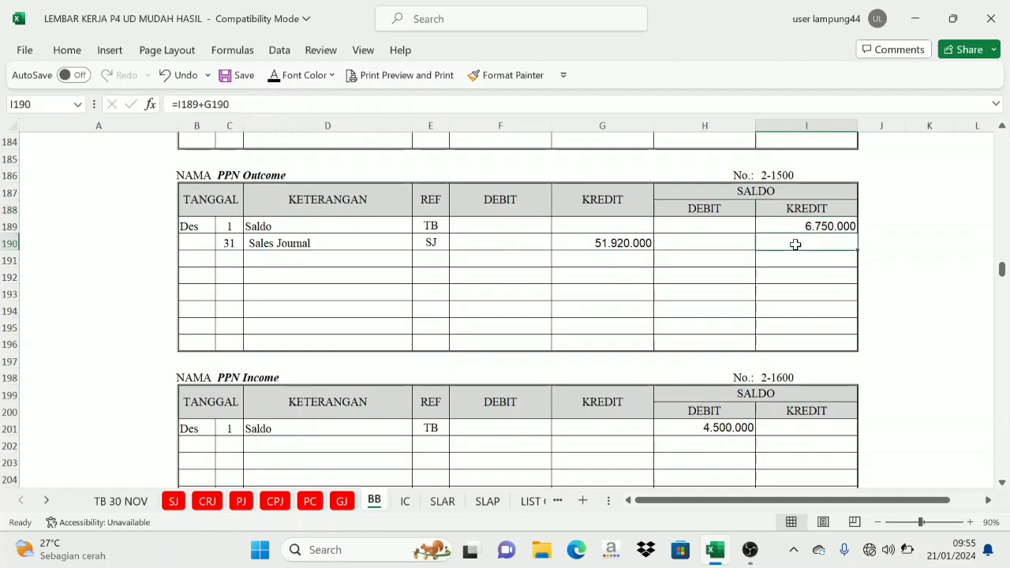
{"action": "left_click", "coordinate": [277, 82]}
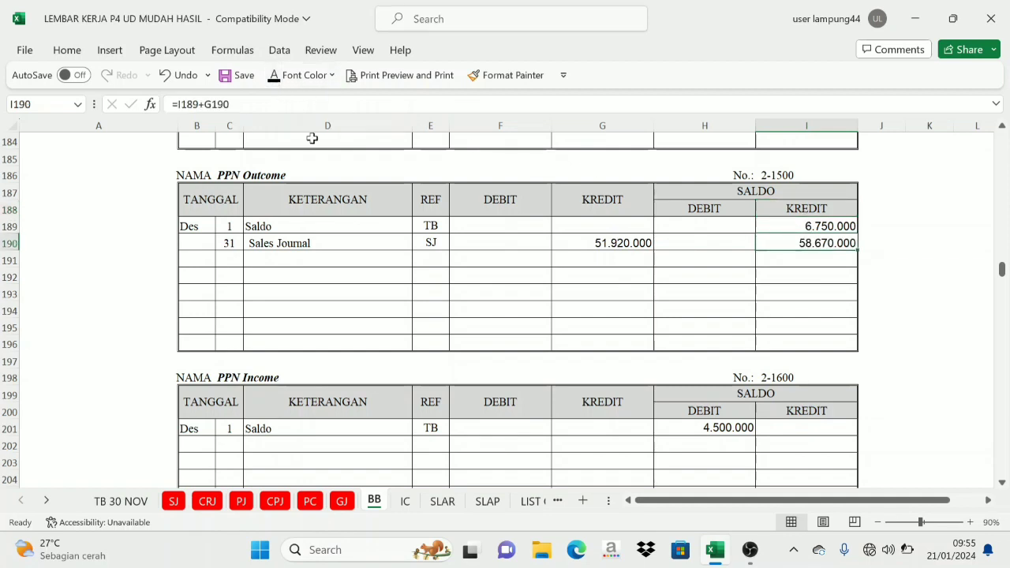
Check the sales journal recapitulation, then show 31, Sales Journal and SJ in C262:E262 of the BB sheet's Sales ledger (4-1100) in black font
{"action": "left_click", "coordinate": [172, 501]}
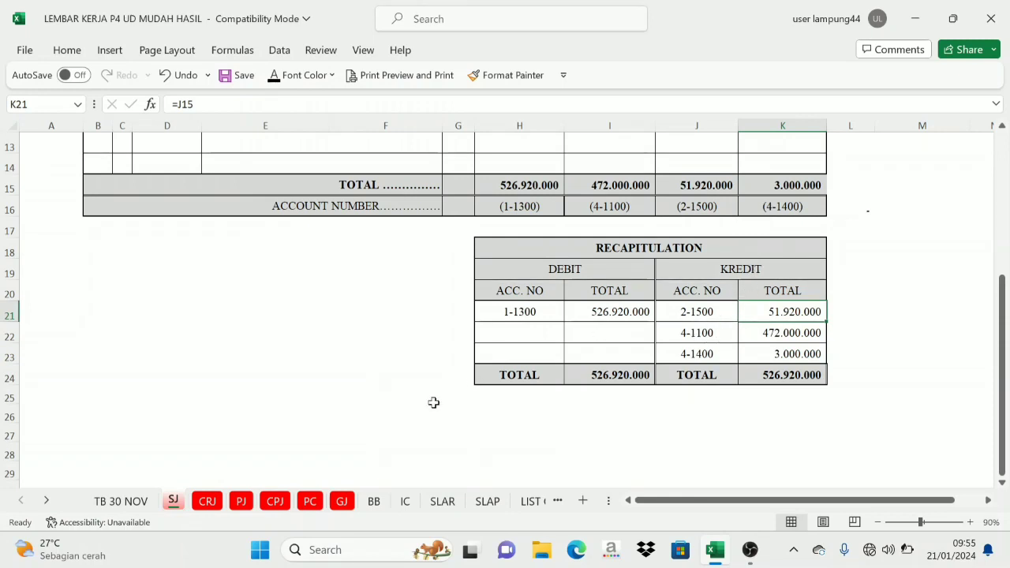
{"action": "left_click", "coordinate": [374, 502]}
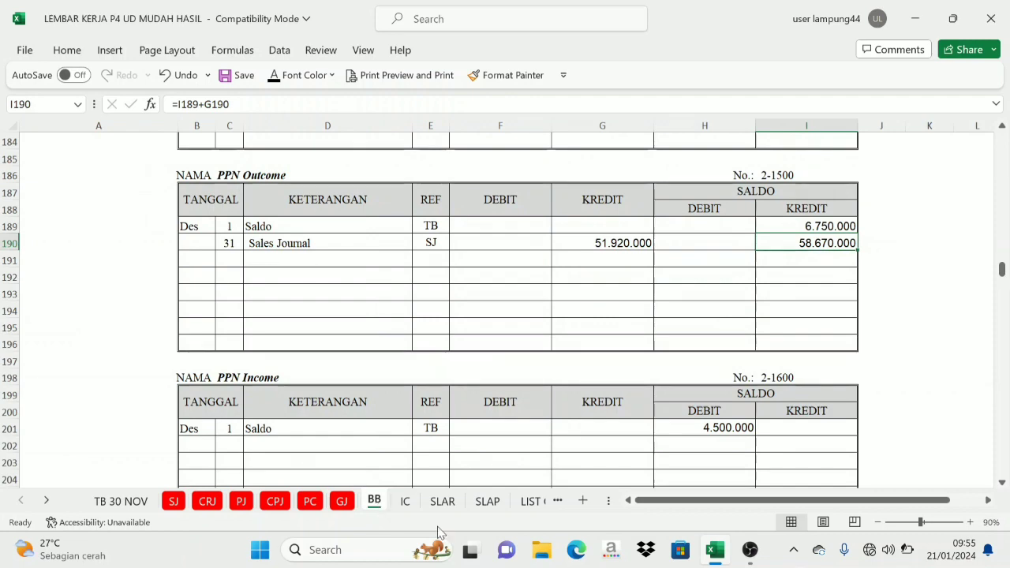
{"action": "scroll", "coordinate": [695, 407], "scroll_direction": "down", "scroll_amount": 5}
{"action": "scroll", "coordinate": [694, 407], "scroll_direction": "down", "scroll_amount": 20}
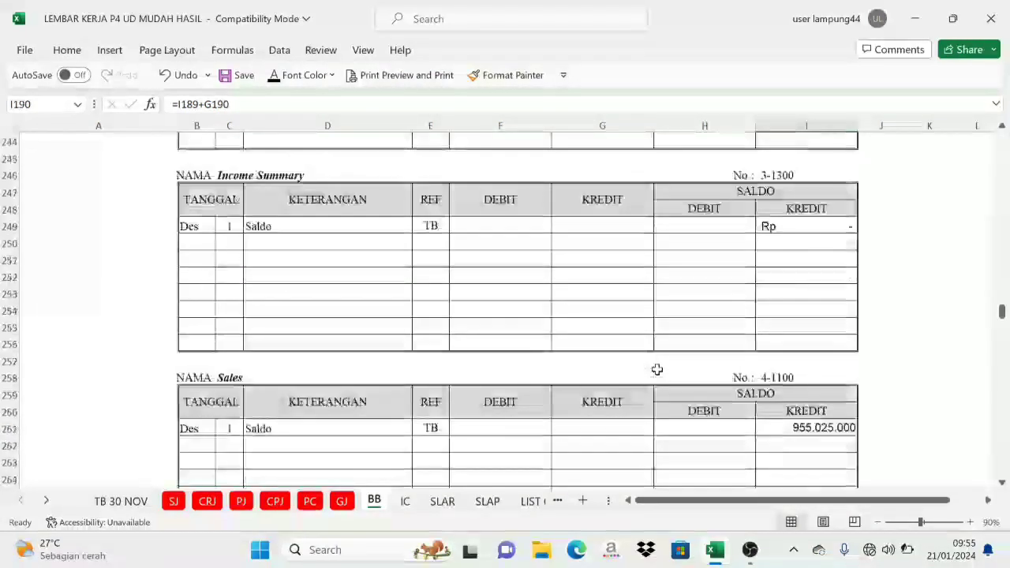
{"action": "scroll", "coordinate": [663, 373], "scroll_direction": "up", "scroll_amount": 3}
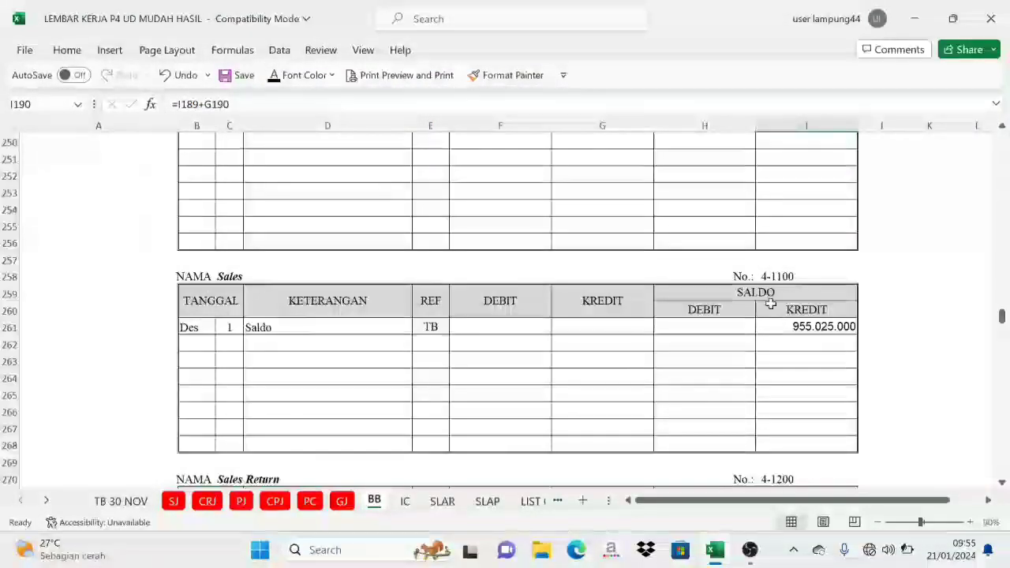
{"action": "left_click", "coordinate": [777, 275]}
{"action": "left_click", "coordinate": [237, 275]}
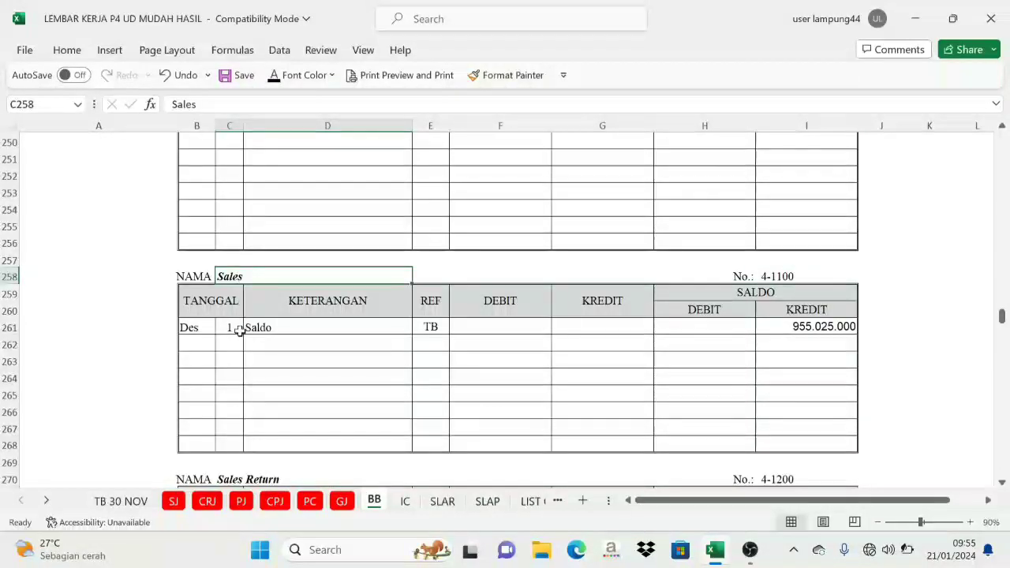
{"action": "left_click", "coordinate": [235, 347]}
{"action": "left_click_drag", "start_coordinate": [235, 347], "coordinate": [423, 351]}
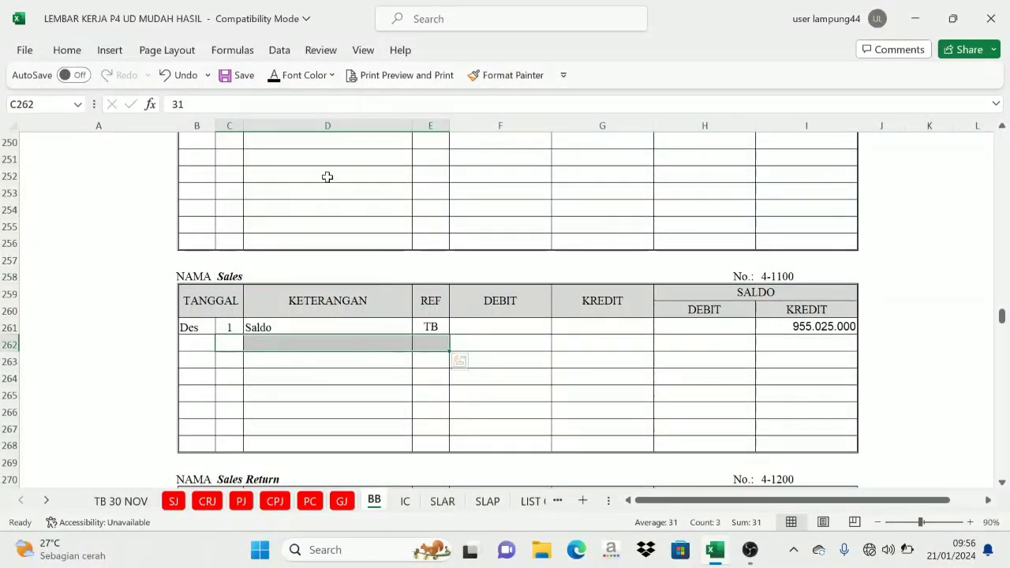
{"action": "left_click", "coordinate": [272, 75]}
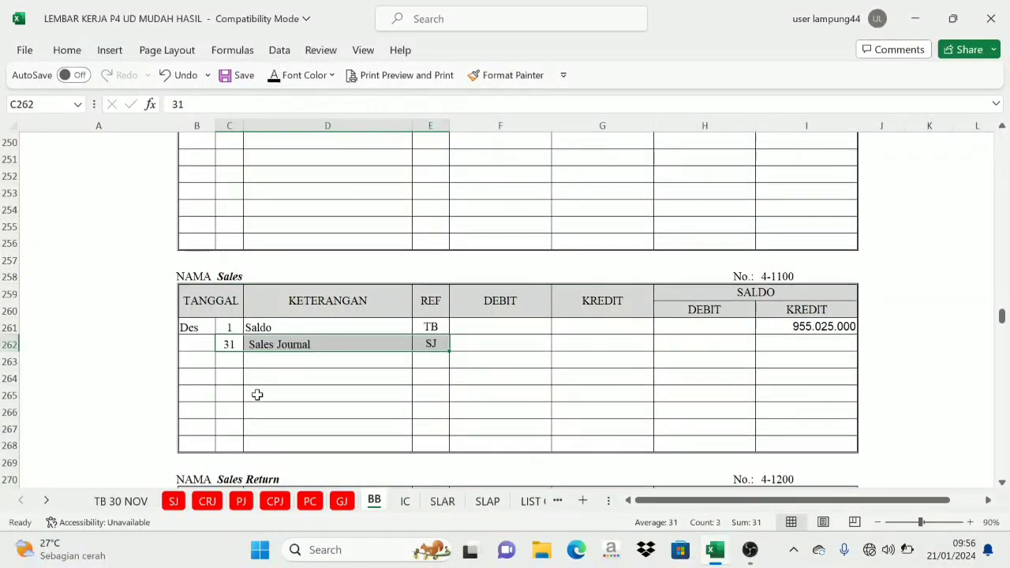
{"action": "left_click", "coordinate": [428, 343]}
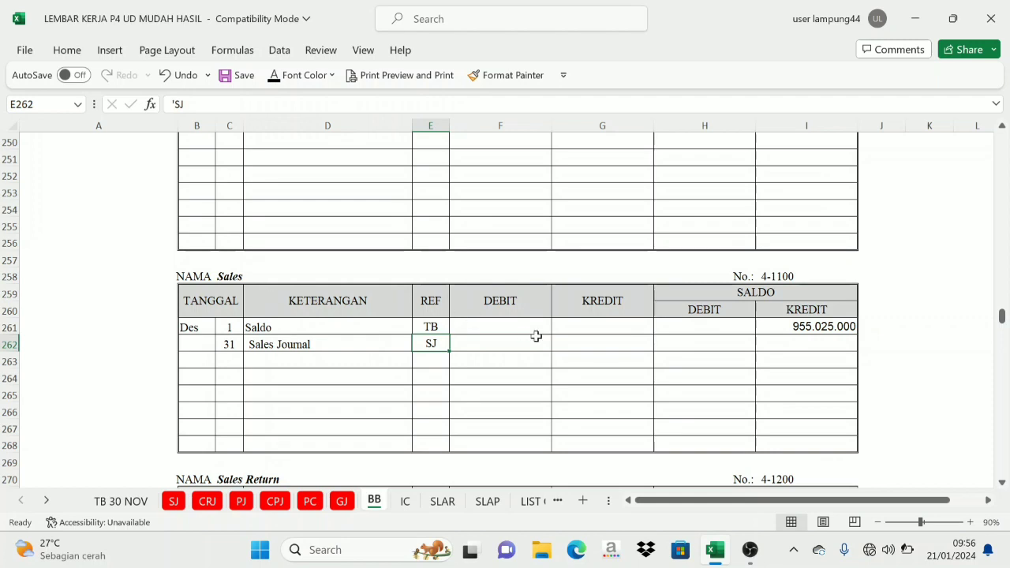
Check the account 4-1100 total in the sales journal recapitulation and show the Sales credit posting (G262) in black font
{"action": "left_click", "coordinate": [172, 501]}
{"action": "left_click", "coordinate": [775, 335]}
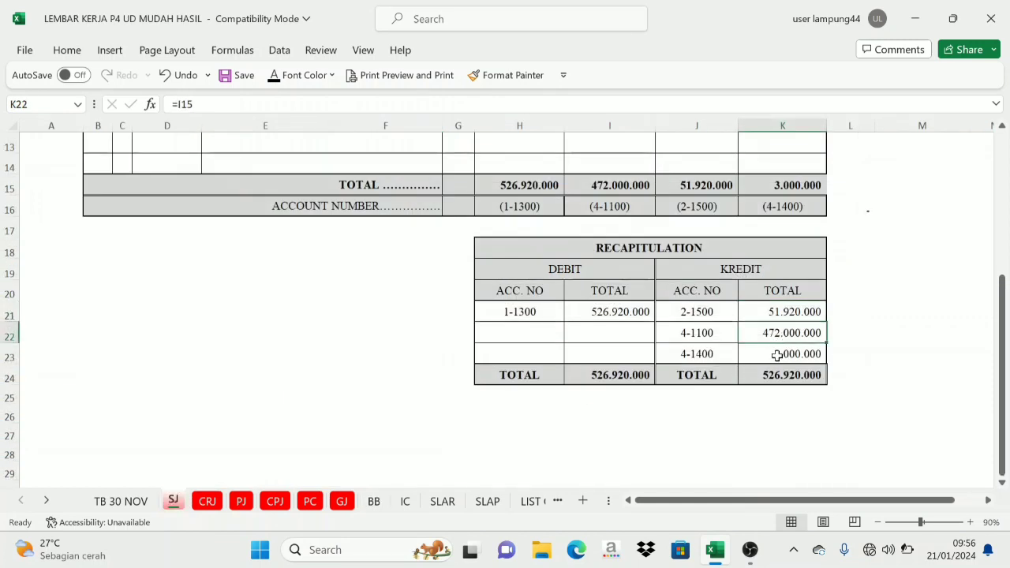
{"action": "left_click", "coordinate": [374, 501]}
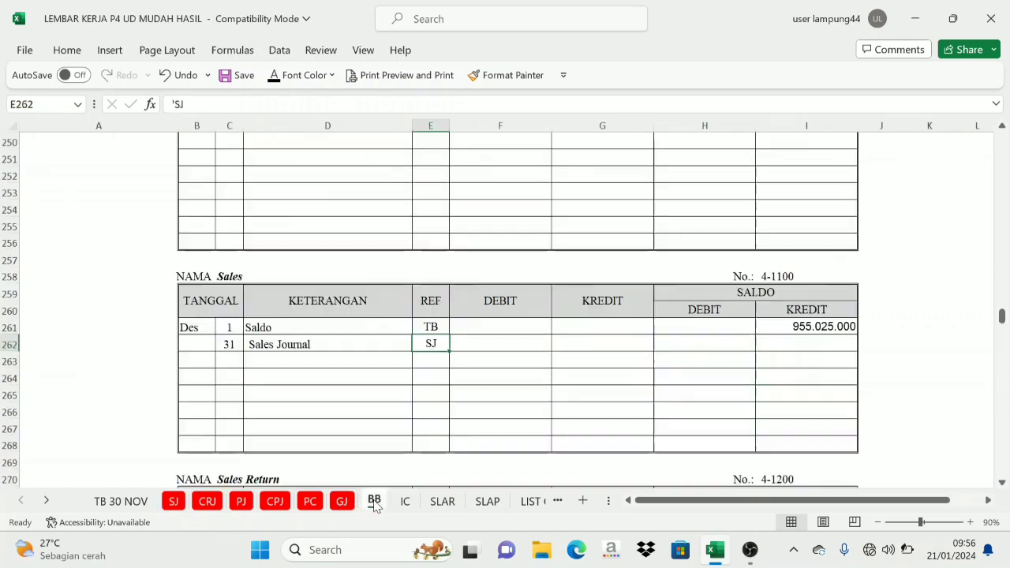
{"action": "left_click_drag", "start_coordinate": [509, 320], "coordinate": [619, 312]}
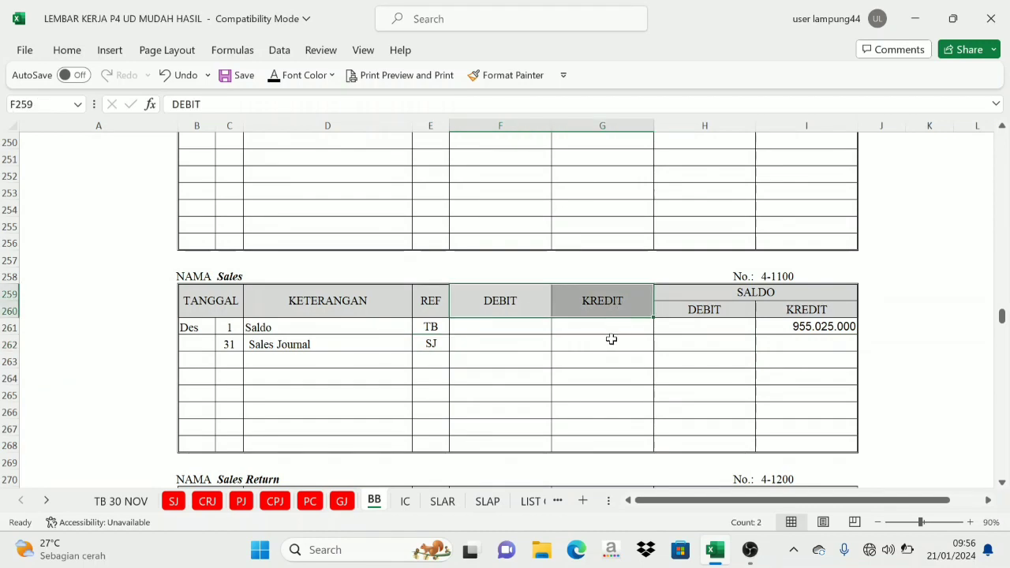
{"action": "left_click", "coordinate": [611, 339]}
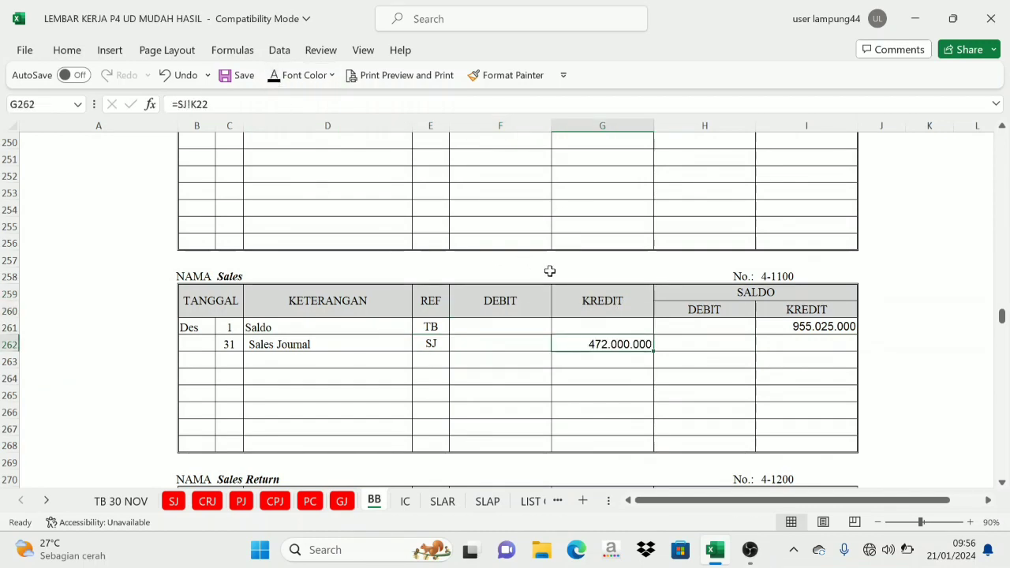
Compare the Sales opening credit balance with the Sales Journal credit posting and show the updated credit balance (I262) in black font
{"action": "left_click", "coordinate": [805, 312]}
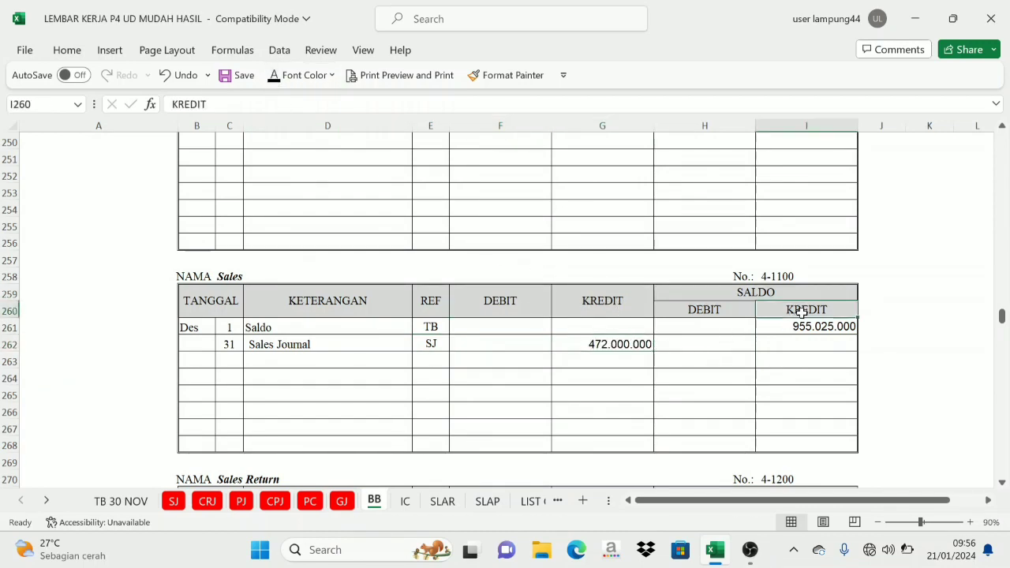
{"action": "left_click", "coordinate": [766, 294]}
{"action": "left_click", "coordinate": [808, 325]}
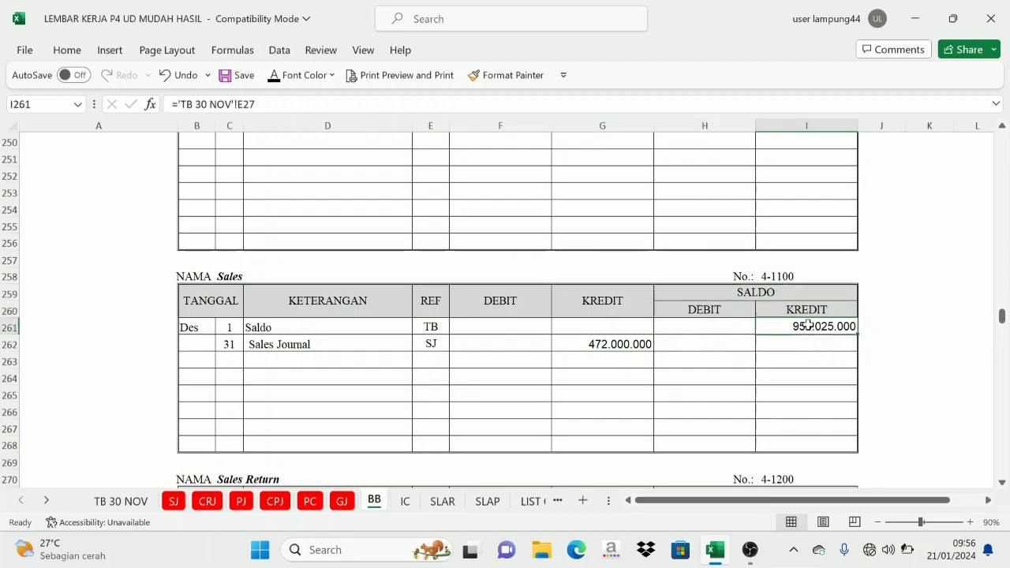
{"action": "left_click", "coordinate": [615, 304]}
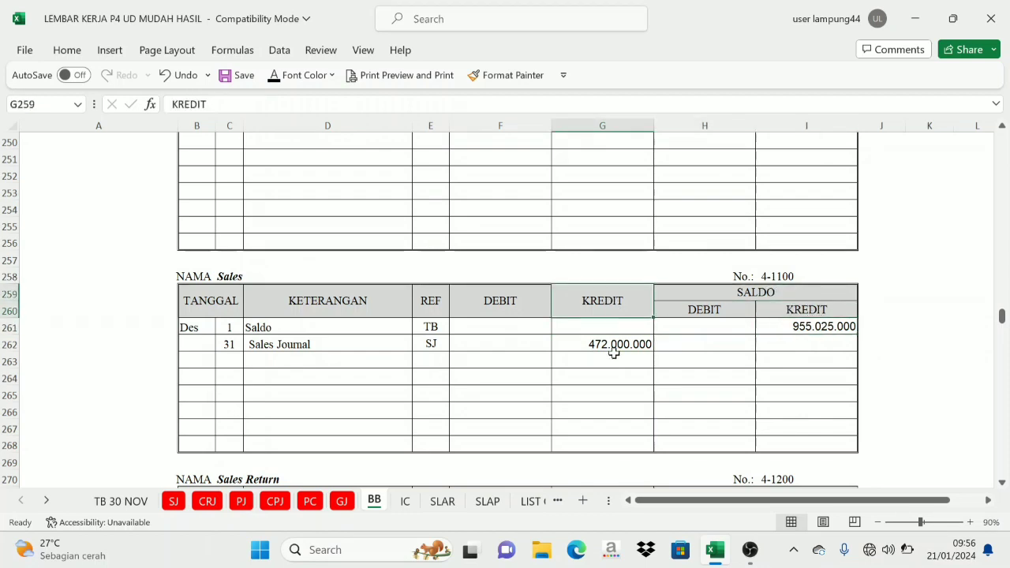
{"action": "left_click", "coordinate": [613, 353]}
{"action": "left_click", "coordinate": [313, 340]}
{"action": "left_click", "coordinate": [534, 339]}
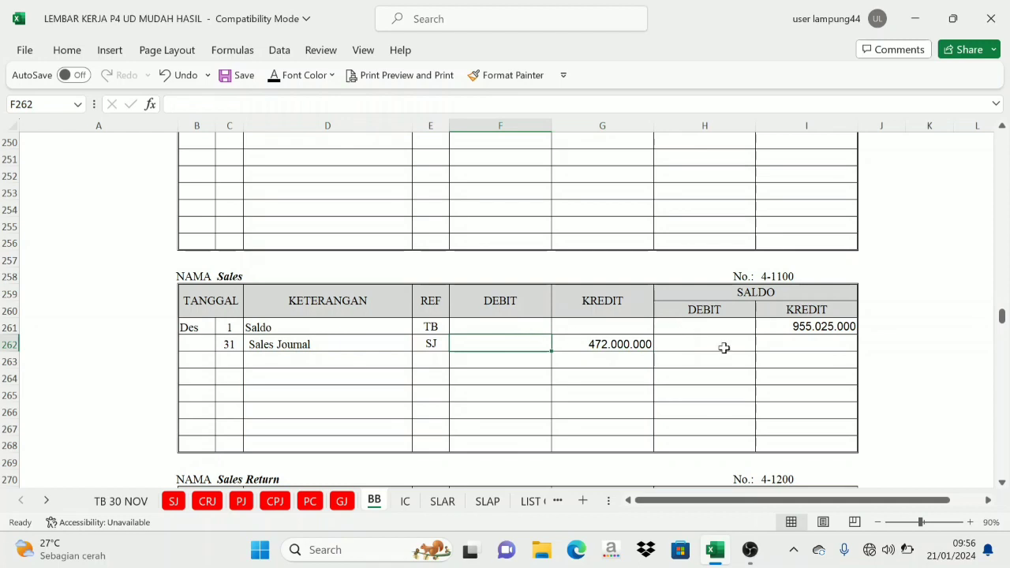
{"action": "left_click", "coordinate": [811, 310]}
{"action": "left_click", "coordinate": [631, 346]}
{"action": "left_click", "coordinate": [807, 345]}
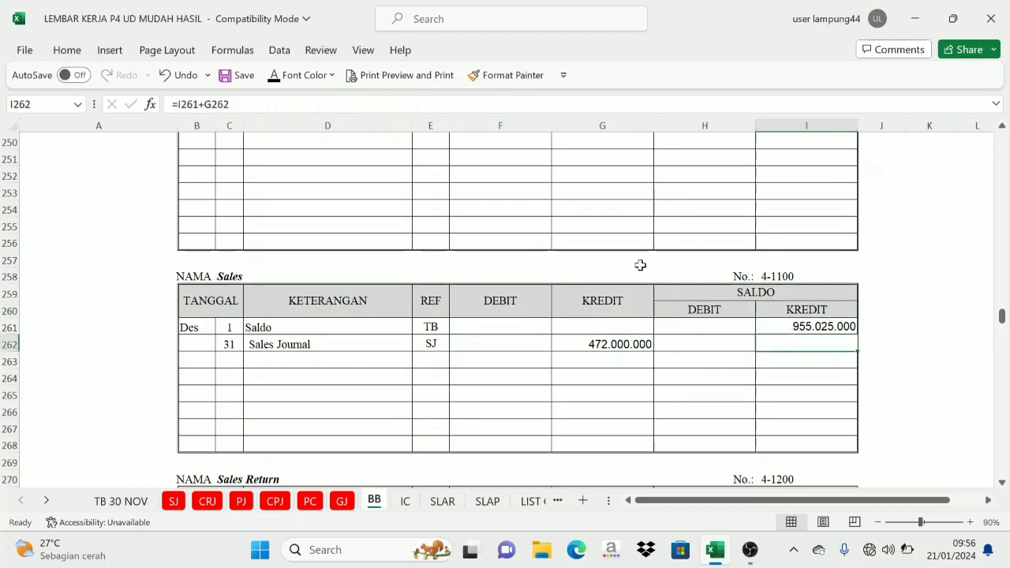
{"action": "left_click", "coordinate": [274, 76]}
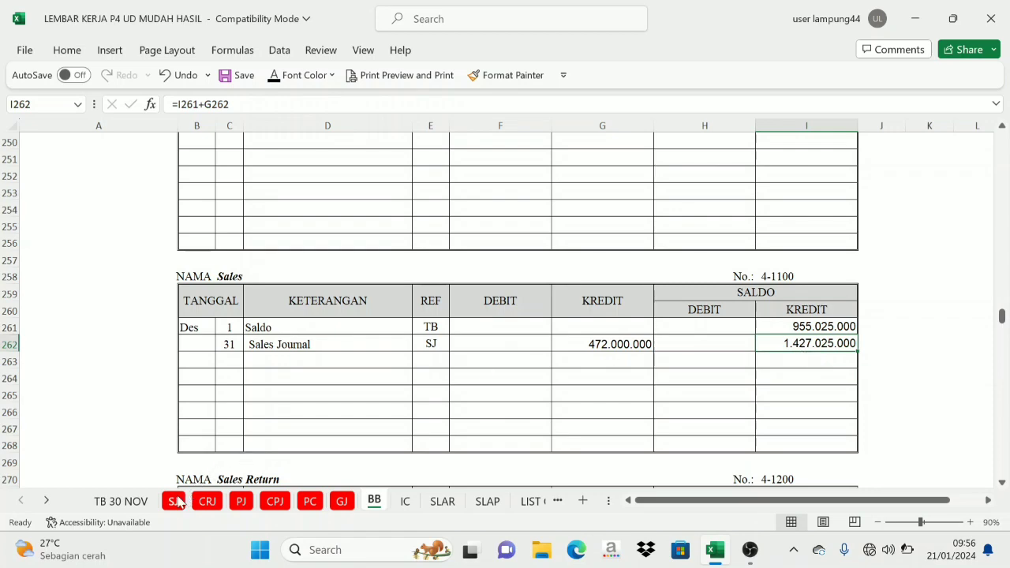
Check recapitulation account 4-1400 and show 31, Sales Journal and SJ in C298:E298 of the Freight Collected ledger on the BB sheet in black font
{"action": "left_click", "coordinate": [175, 502]}
{"action": "left_click", "coordinate": [705, 355]}
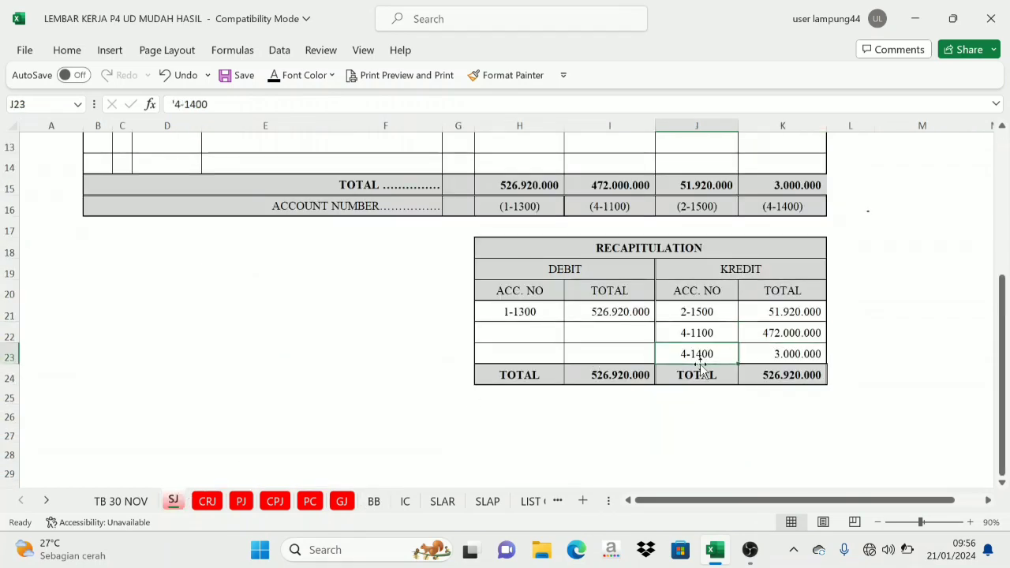
{"action": "left_click", "coordinate": [375, 502]}
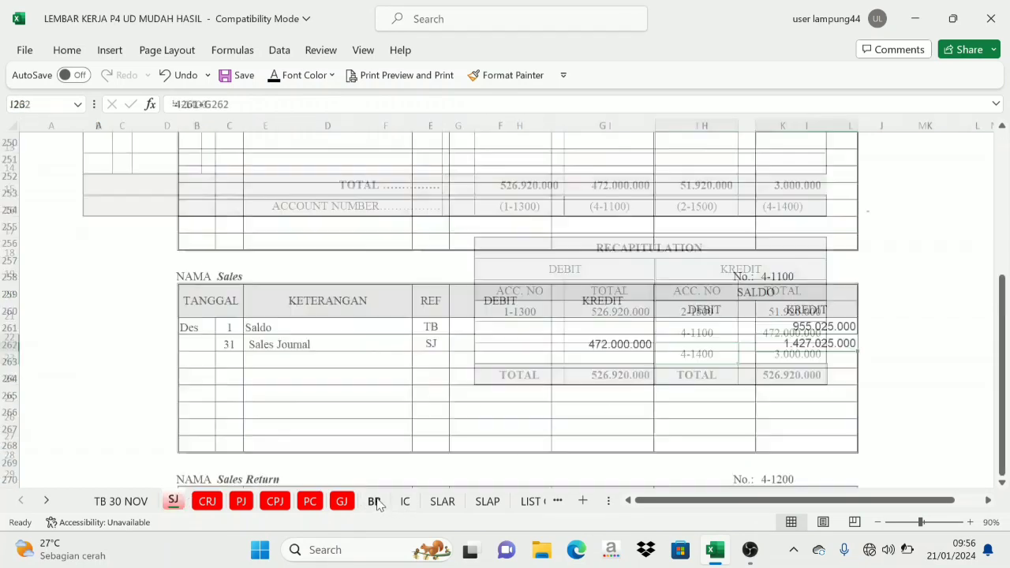
{"action": "scroll", "coordinate": [662, 405], "scroll_direction": "down", "scroll_amount": 6}
{"action": "scroll", "coordinate": [663, 404], "scroll_direction": "down", "scroll_amount": 5}
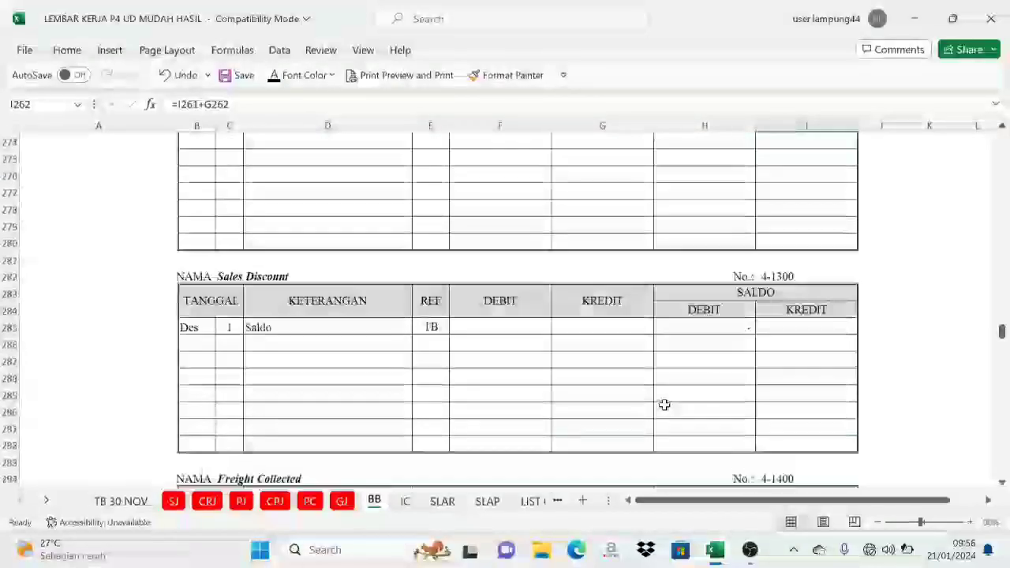
{"action": "left_click", "coordinate": [806, 327]}
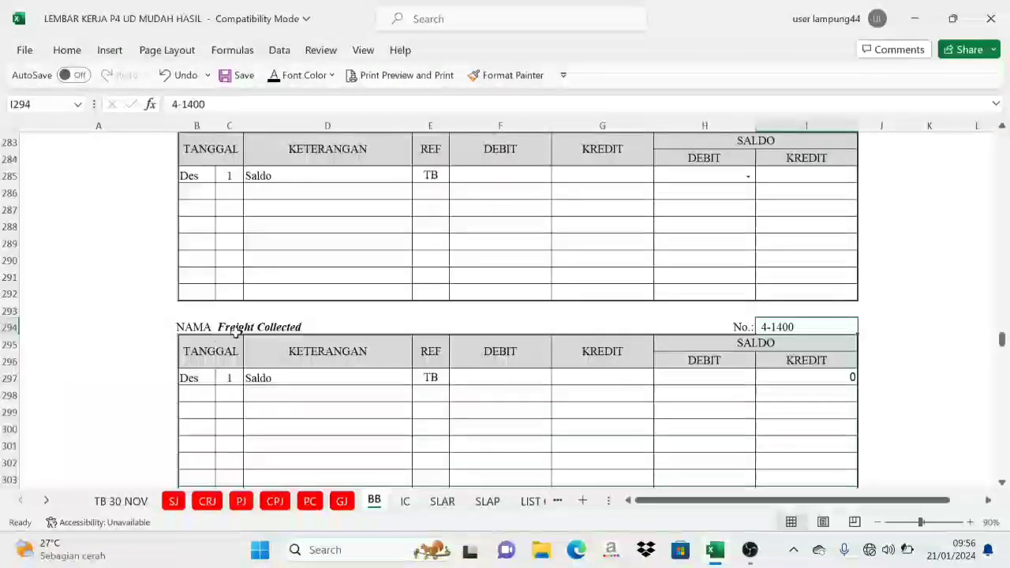
{"action": "scroll", "coordinate": [237, 347], "scroll_direction": "down", "scroll_amount": 1}
{"action": "left_click_drag", "start_coordinate": [237, 344], "coordinate": [415, 352]}
{"action": "left_click", "coordinate": [271, 79]}
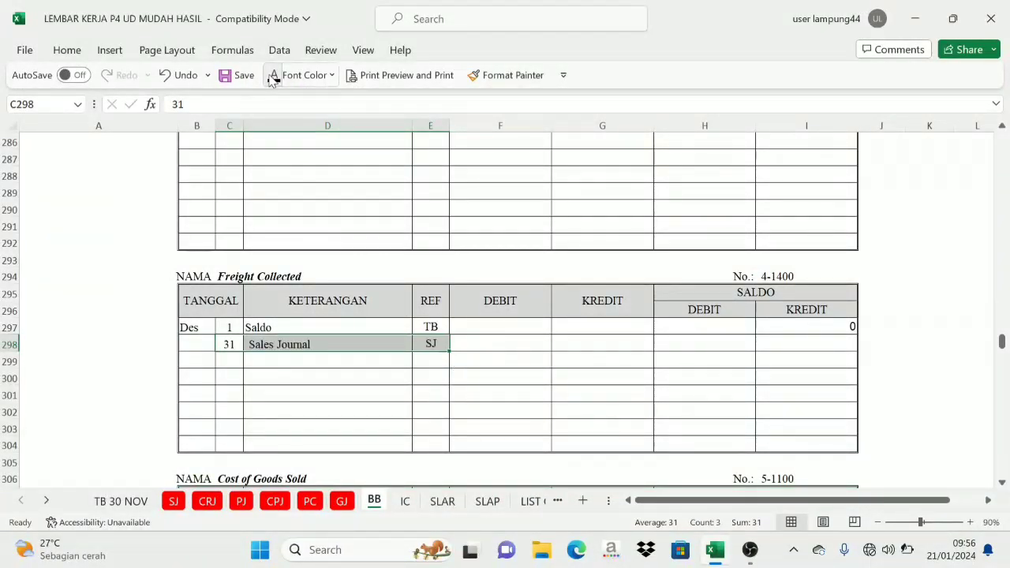
{"action": "left_click", "coordinate": [300, 356]}
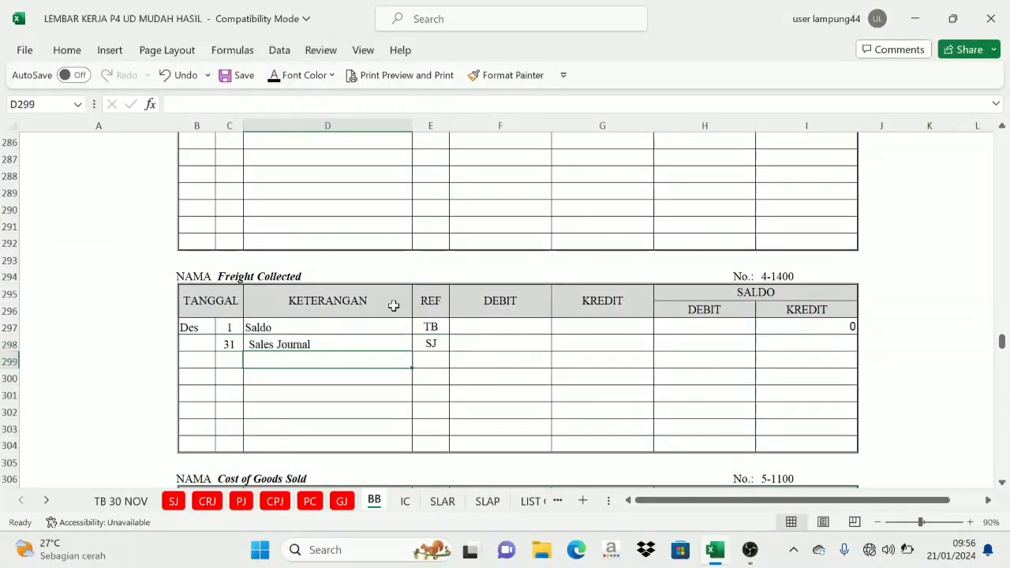
Check the account 4-1400 total in the sales journal recapitulation and show the Freight Collected credit posting (G298) in black font
{"action": "left_click", "coordinate": [171, 501]}
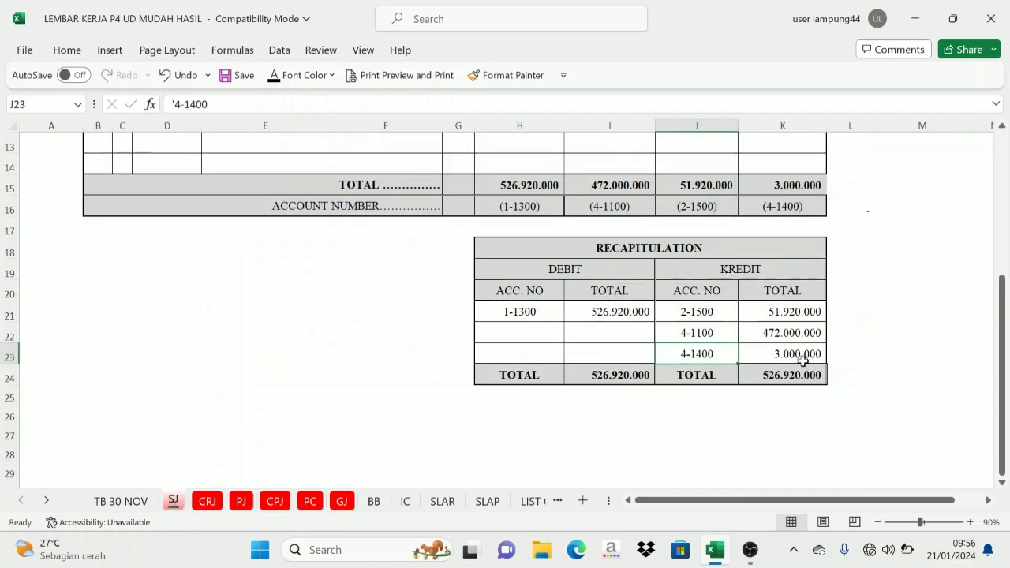
{"action": "left_click", "coordinate": [374, 502]}
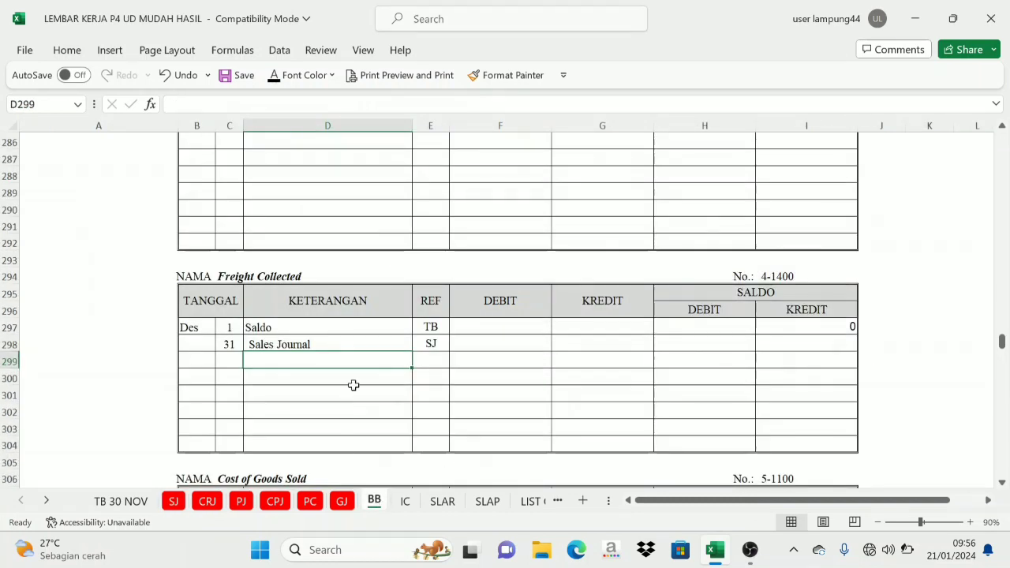
{"action": "left_click_drag", "start_coordinate": [476, 313], "coordinate": [573, 310]}
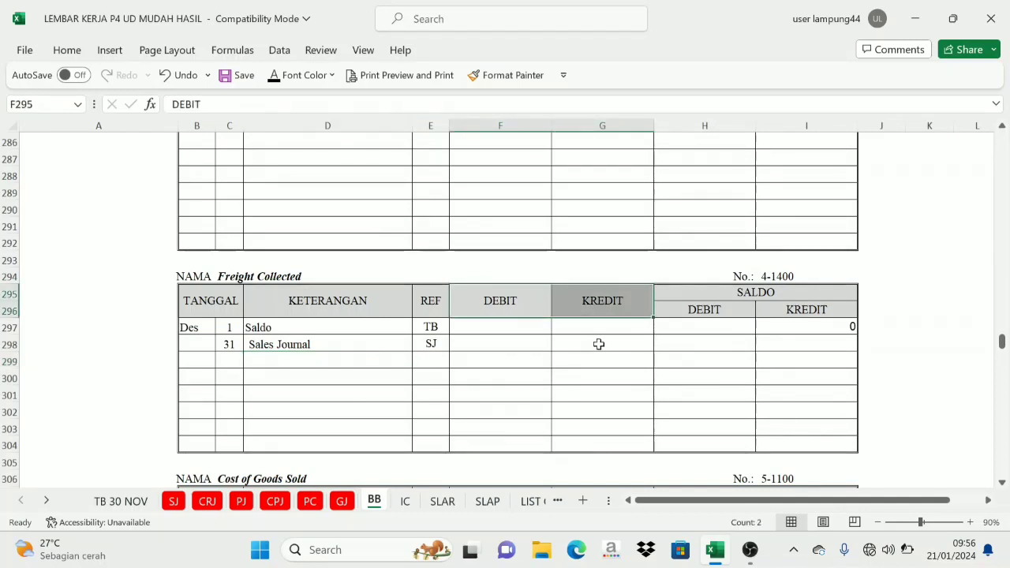
{"action": "left_click", "coordinate": [600, 346]}
{"action": "left_click", "coordinate": [274, 77]}
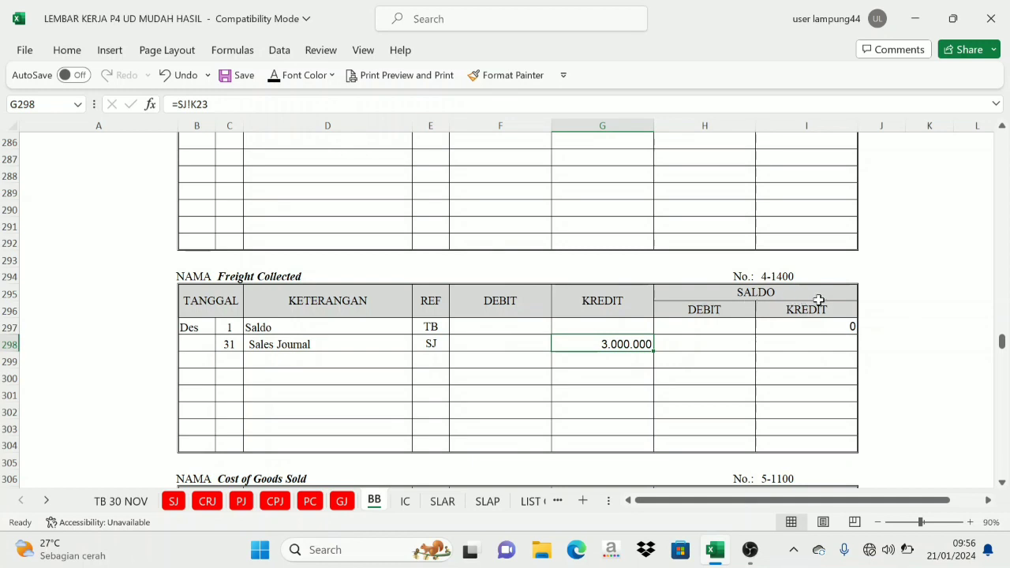
Compare the Freight Collected opening balance with its credit posting and show the updated credit balance (I298) in black font
{"action": "left_click", "coordinate": [827, 333]}
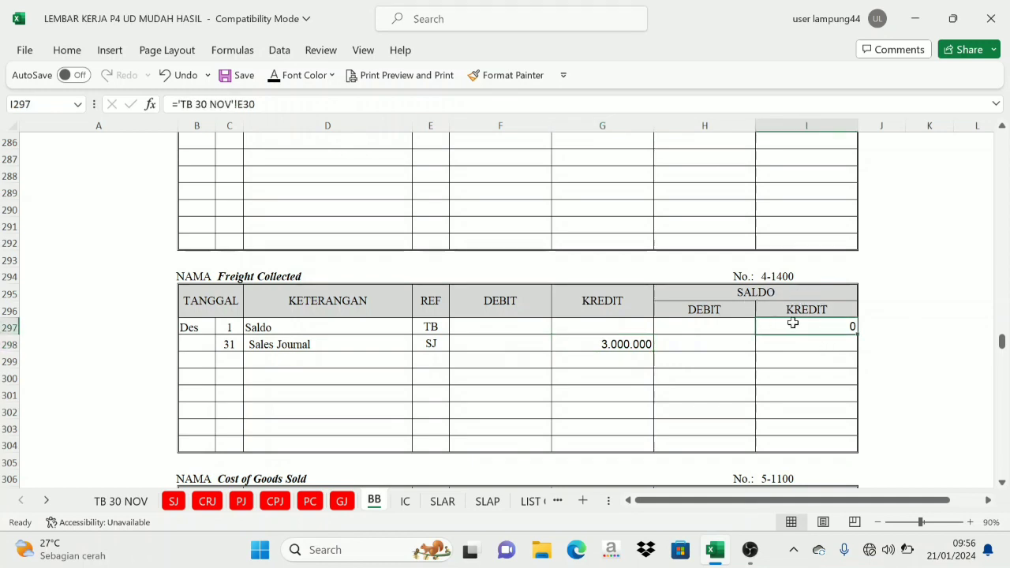
{"action": "left_click", "coordinate": [626, 348]}
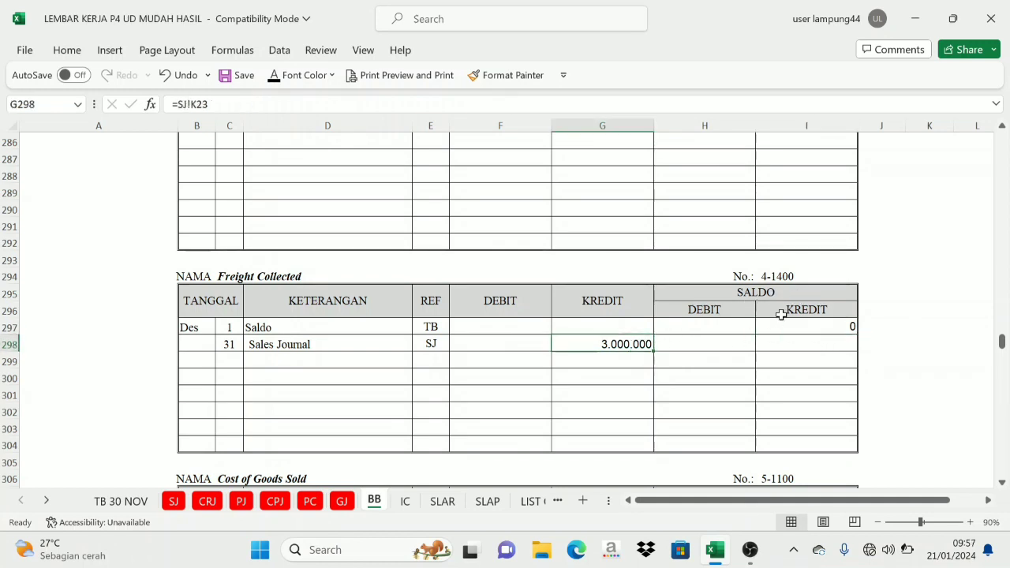
{"action": "left_click", "coordinate": [805, 336]}
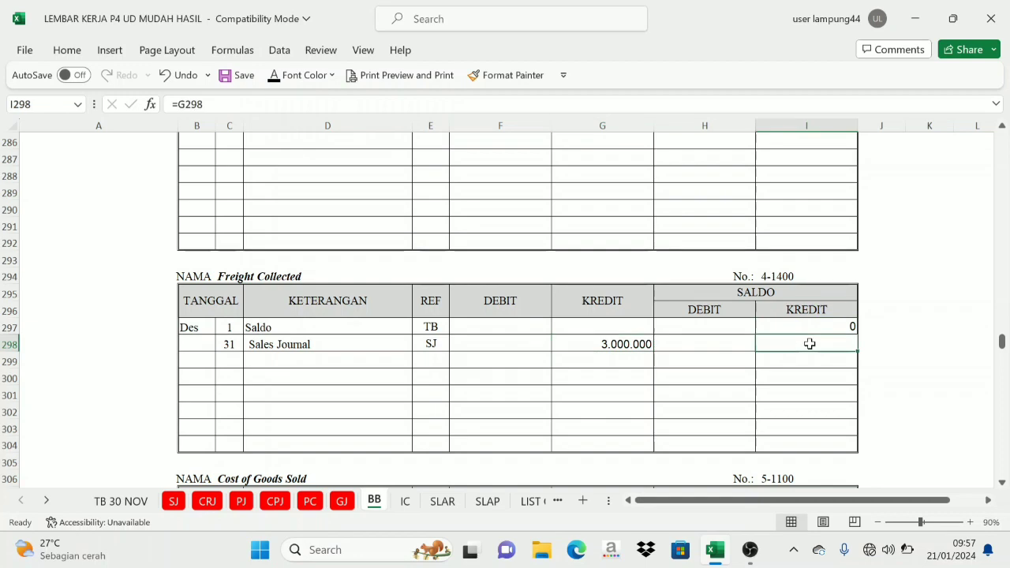
{"action": "left_click", "coordinate": [275, 75]}
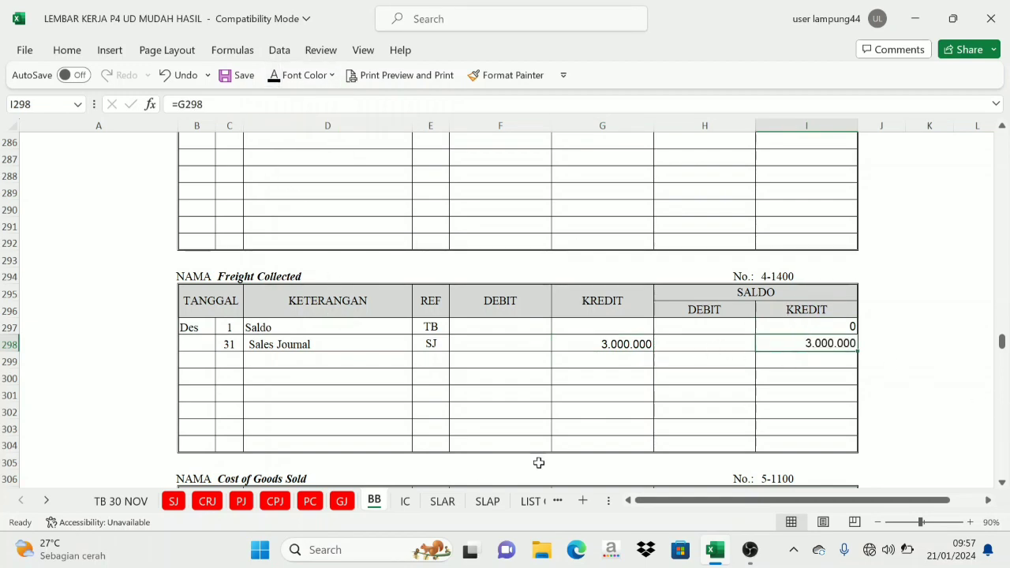
Review the sales journal and examine the CRJ sheet's recapitulation for debit account 1-1100 and credit accounts 1-1300, 2-1500 and 4-1100
{"action": "left_click", "coordinate": [173, 501]}
{"action": "scroll", "coordinate": [672, 277], "scroll_direction": "up", "scroll_amount": 4}
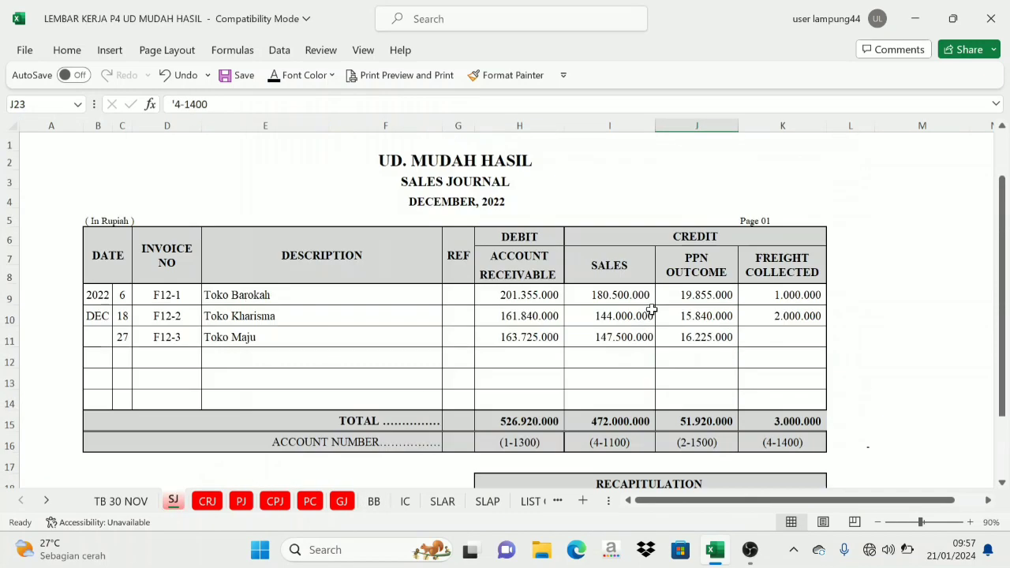
{"action": "left_click", "coordinate": [207, 501]}
{"action": "scroll", "coordinate": [489, 192], "scroll_direction": "down", "scroll_amount": 5}
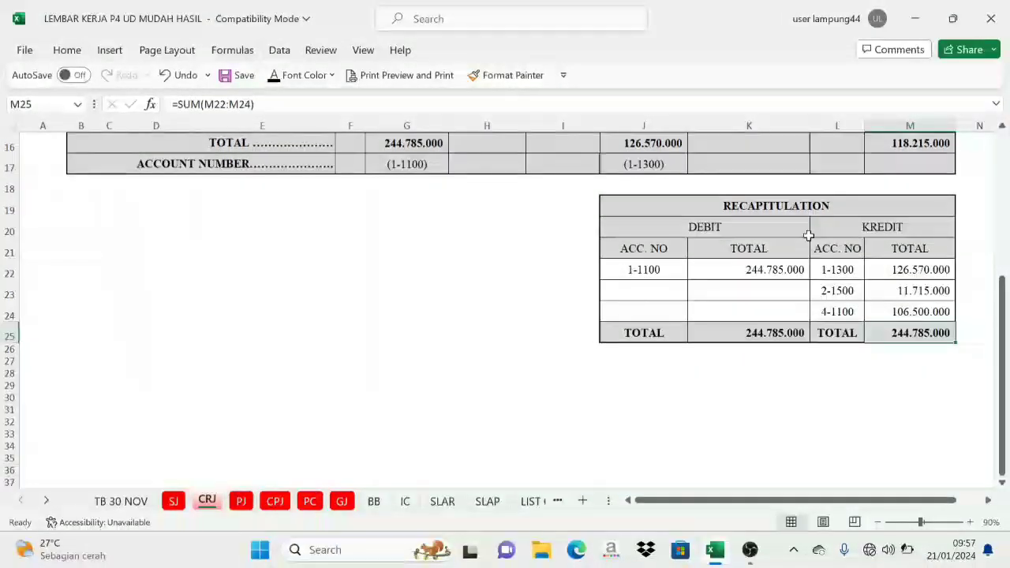
{"action": "left_click", "coordinate": [692, 225]}
{"action": "left_click", "coordinate": [661, 272]}
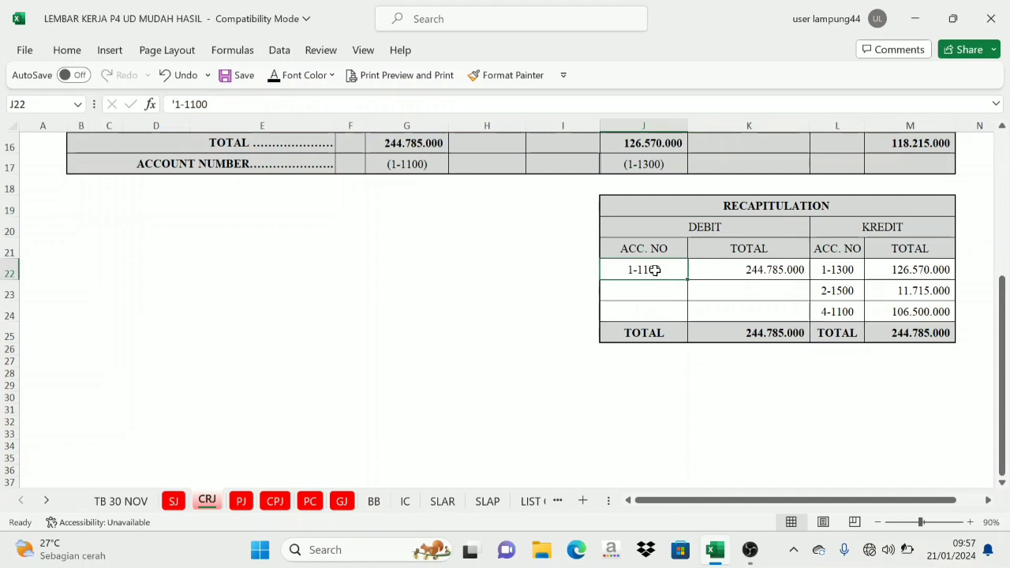
{"action": "left_click", "coordinate": [900, 227]}
{"action": "left_click", "coordinate": [841, 269]}
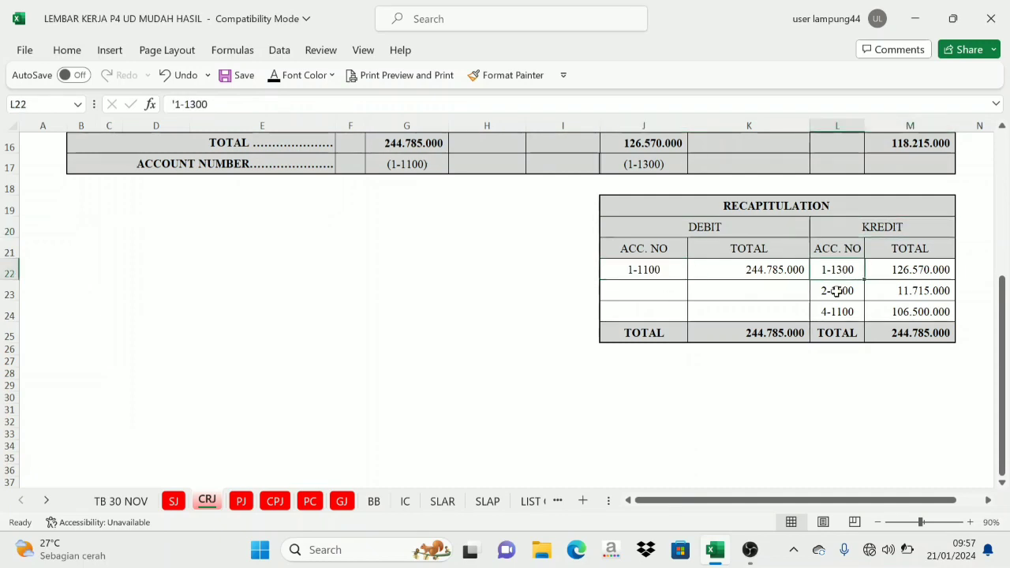
{"action": "left_click", "coordinate": [834, 290]}
{"action": "left_click", "coordinate": [832, 310]}
{"action": "left_click", "coordinate": [660, 269]}
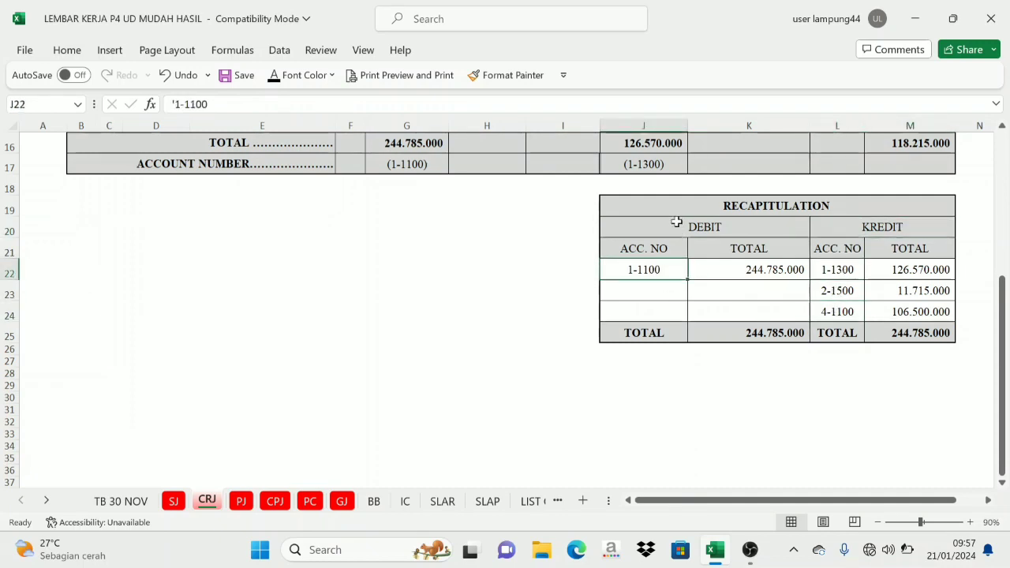
On the BB sheet, apply black font color to the Cash In Bank ledger's "31, Cash Receipt Journal, CRJ" entry in C10:E10
{"action": "left_click", "coordinate": [682, 250]}
{"action": "left_click", "coordinate": [698, 224]}
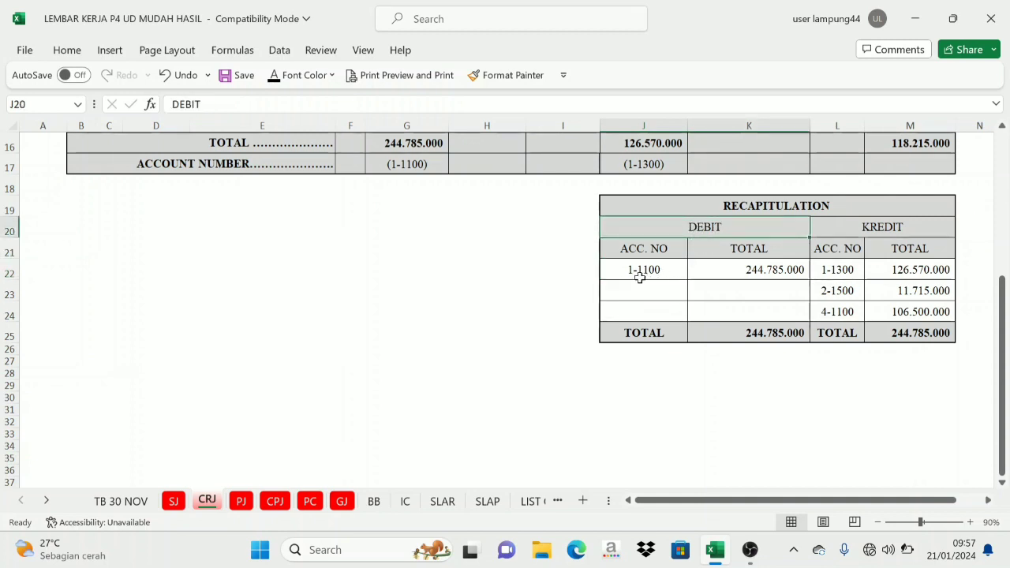
{"action": "left_click", "coordinate": [375, 502]}
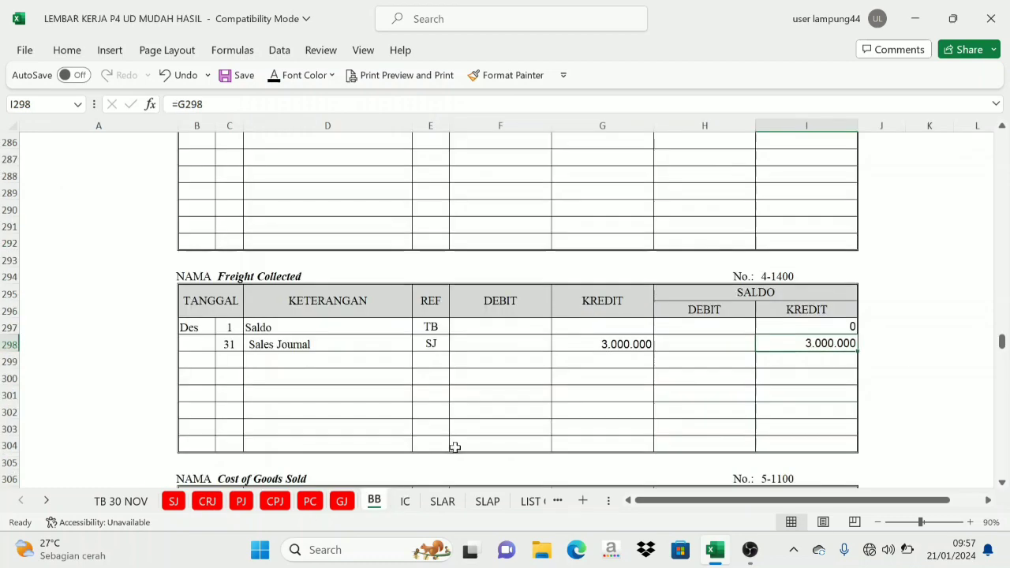
{"action": "scroll", "coordinate": [704, 365], "scroll_direction": "up", "scroll_amount": 5}
{"action": "left_click_drag", "start_coordinate": [1003, 330], "coordinate": [1003, 139]}
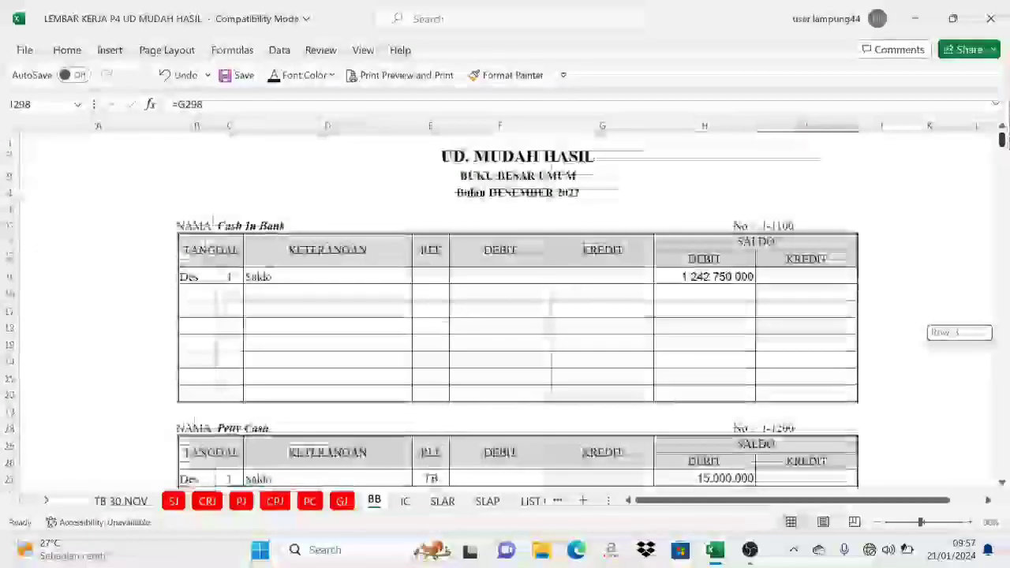
{"action": "left_click", "coordinate": [785, 226]}
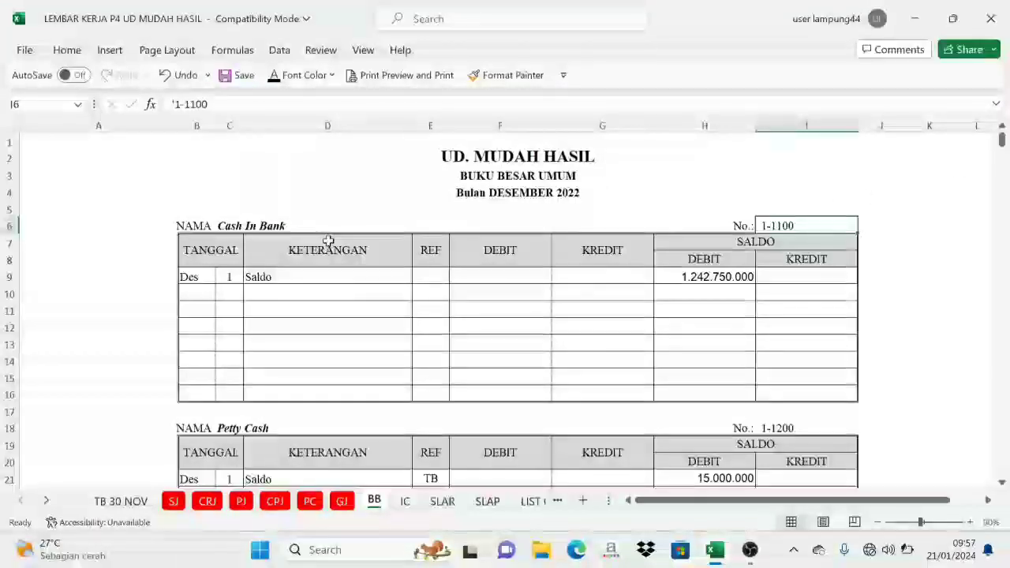
{"action": "left_click", "coordinate": [252, 225]}
{"action": "left_click_drag", "start_coordinate": [227, 297], "coordinate": [419, 288]}
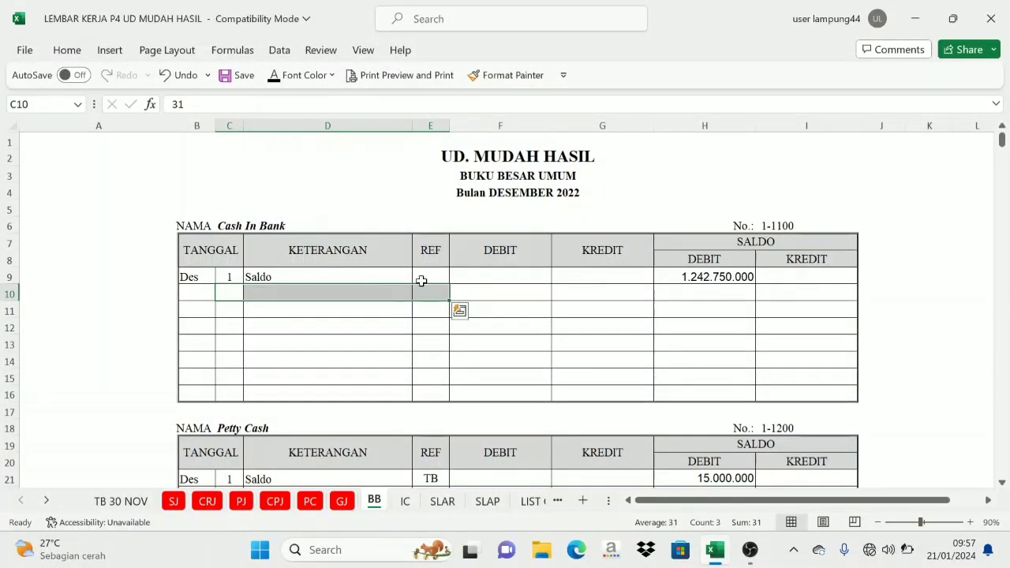
{"action": "left_click", "coordinate": [273, 75]}
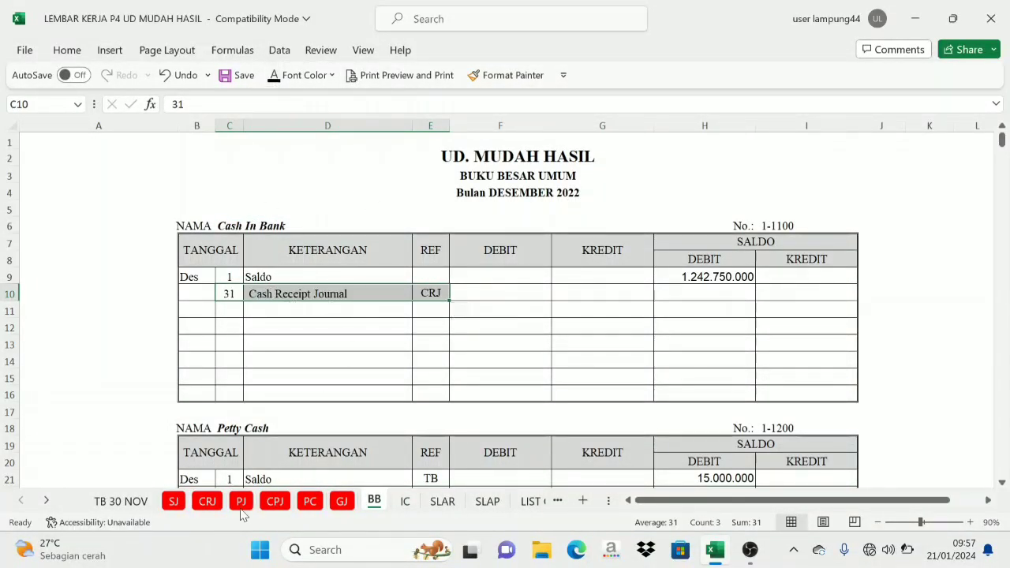
Check account 1-1100's debit total in the CRJ recapitulation and apply black font color to the linked Cash In Bank debit, =CRJ!K22, in F10
{"action": "left_click", "coordinate": [207, 501]}
{"action": "scroll", "coordinate": [626, 212], "scroll_direction": "up", "scroll_amount": 5}
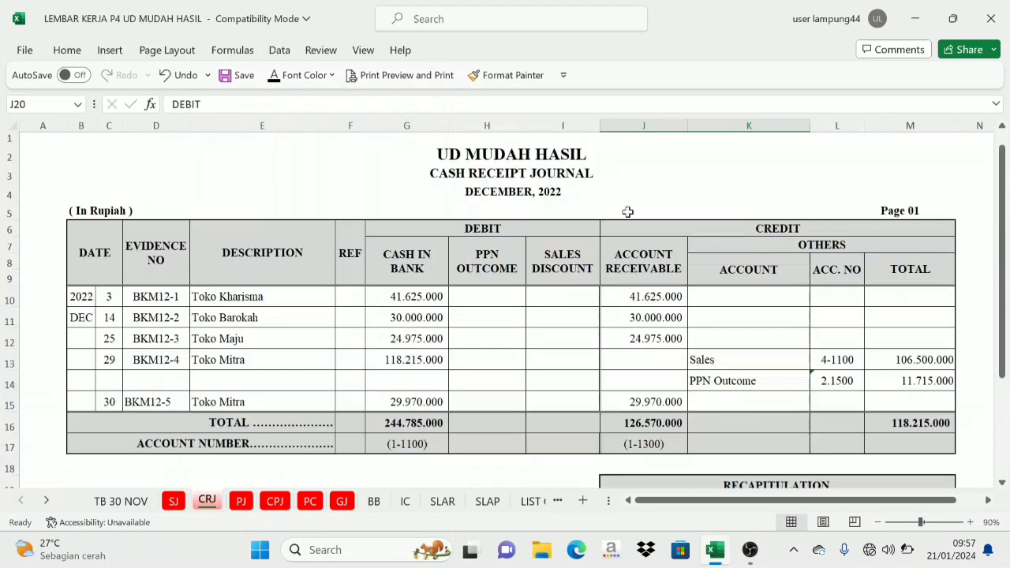
{"action": "scroll", "coordinate": [474, 221], "scroll_direction": "down", "scroll_amount": 5}
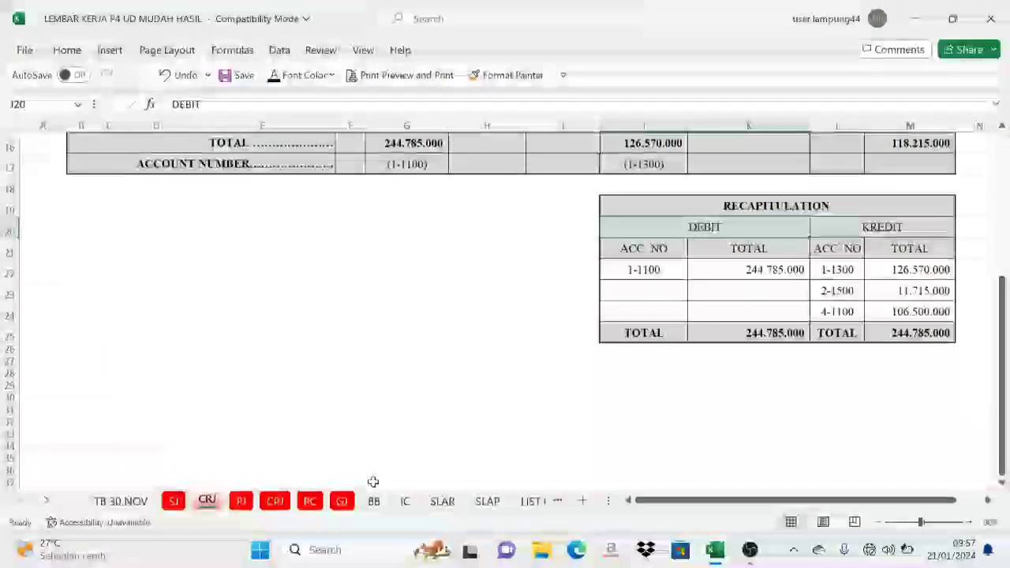
{"action": "left_click", "coordinate": [374, 501]}
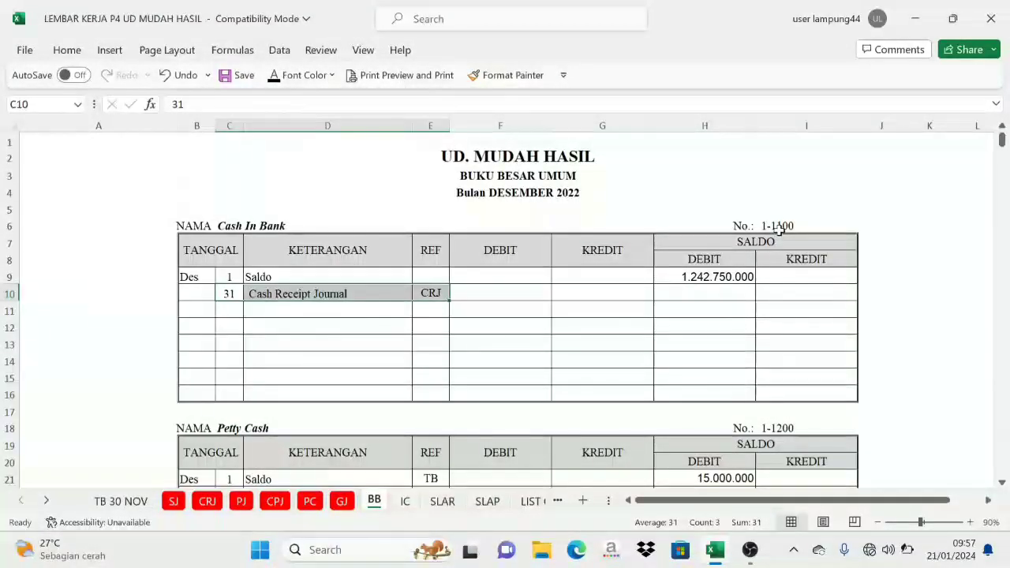
{"action": "left_click", "coordinate": [208, 501]}
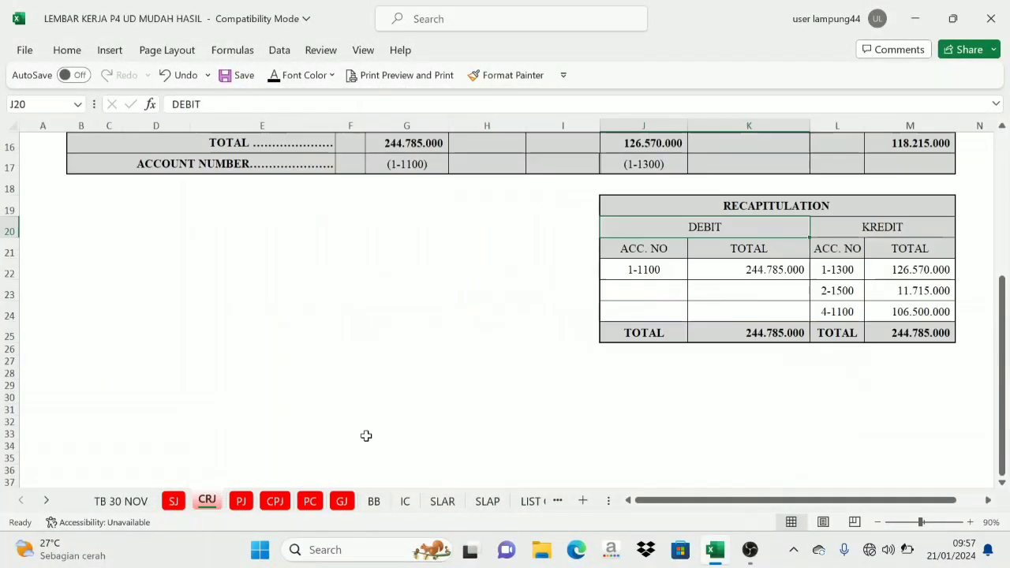
{"action": "left_click", "coordinate": [654, 270]}
{"action": "left_click", "coordinate": [736, 270]}
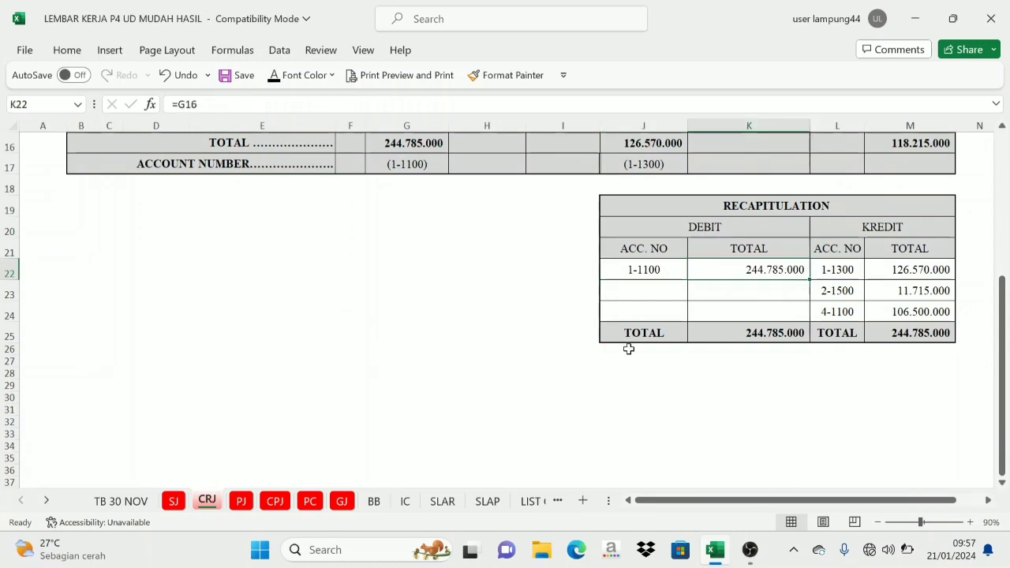
{"action": "left_click", "coordinate": [375, 501]}
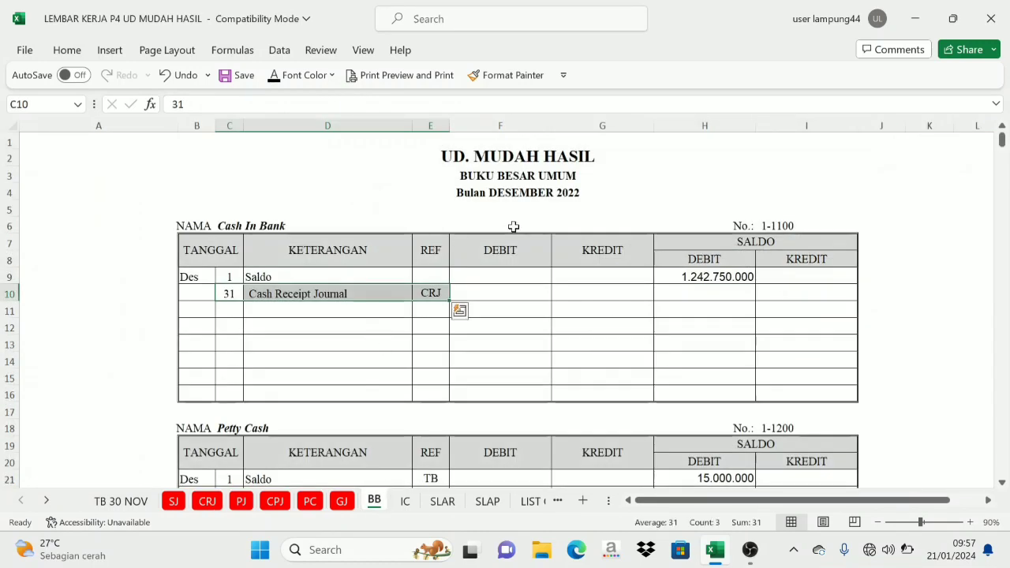
{"action": "left_click_drag", "start_coordinate": [500, 253], "coordinate": [591, 250]}
{"action": "left_click", "coordinate": [500, 294]}
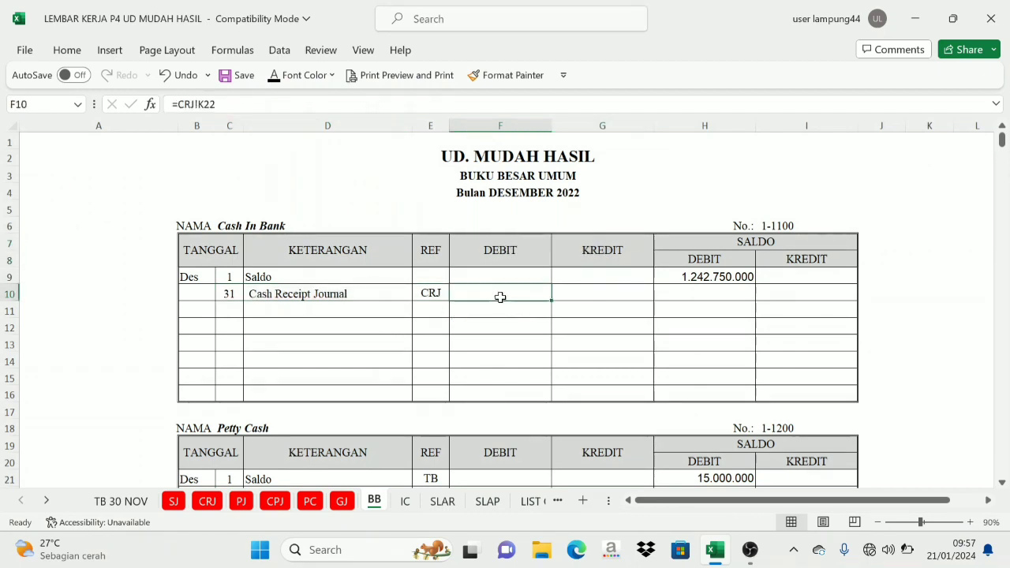
{"action": "left_click", "coordinate": [274, 75]}
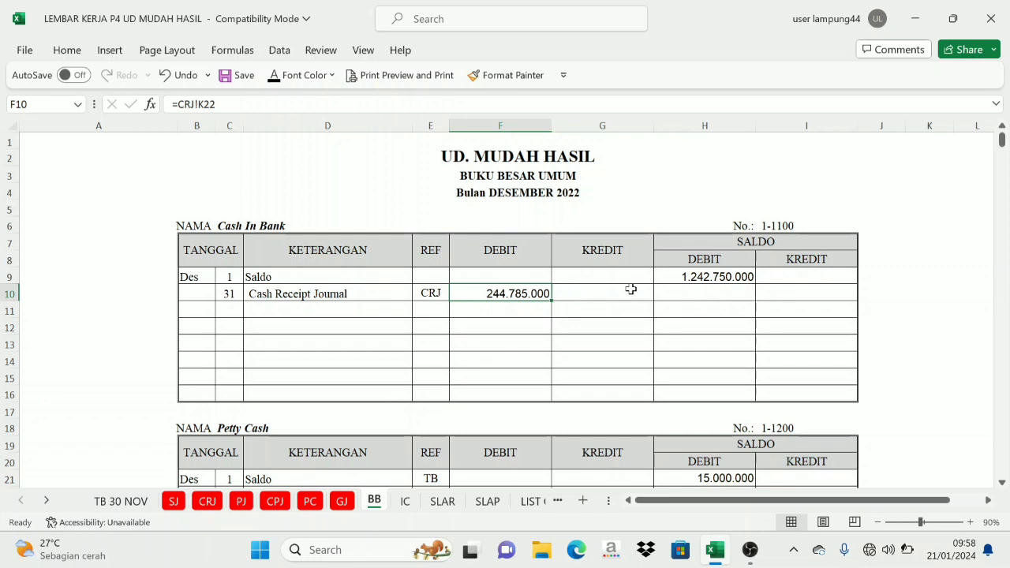
Apply black font color to the Cash In Bank debit balance formula =H9+F10 in cell H10
{"action": "left_click", "coordinate": [740, 243]}
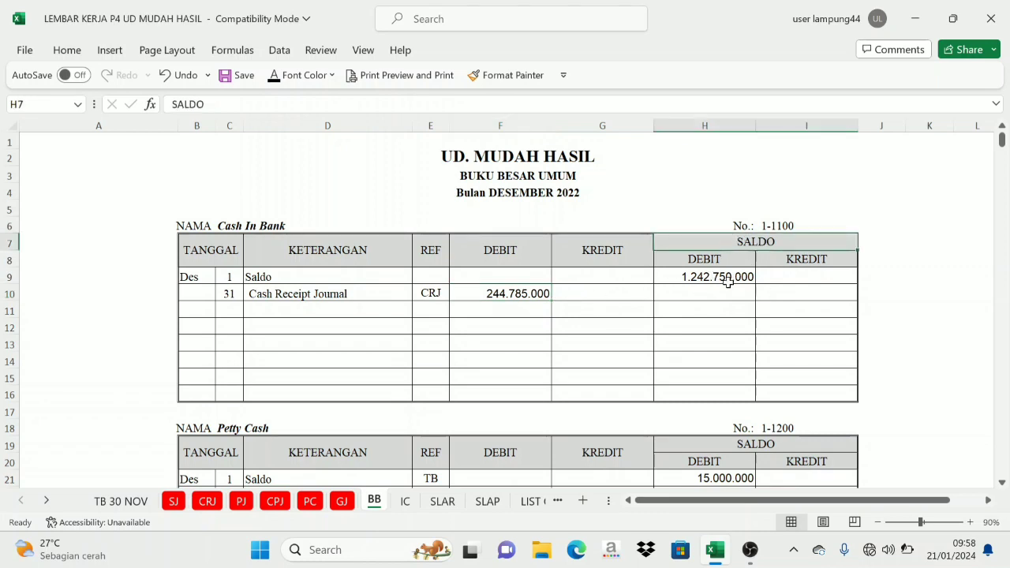
{"action": "left_click", "coordinate": [725, 277]}
{"action": "left_click", "coordinate": [702, 256]}
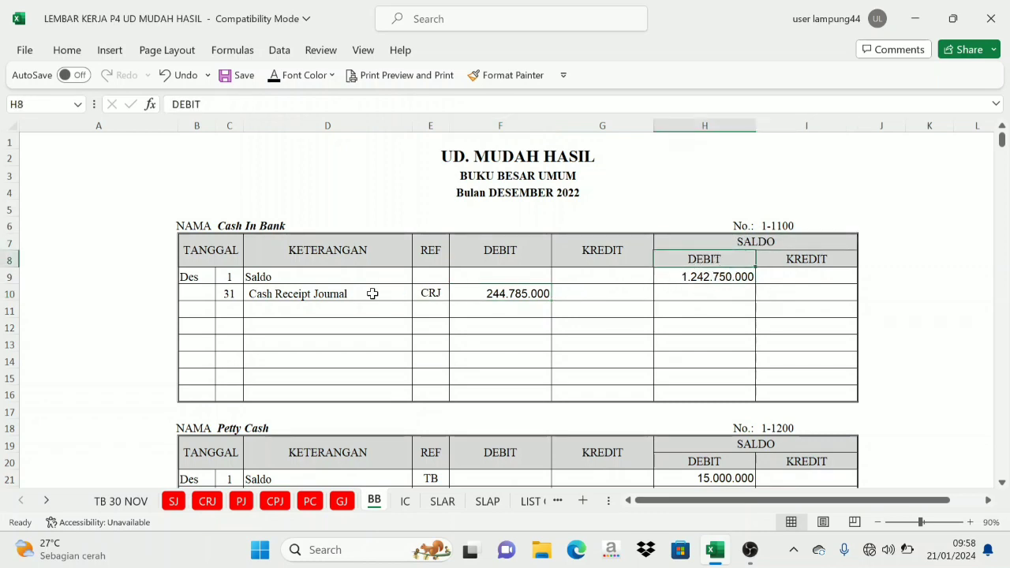
{"action": "left_click", "coordinate": [340, 295]}
{"action": "left_click", "coordinate": [470, 260]}
{"action": "left_click", "coordinate": [491, 293]}
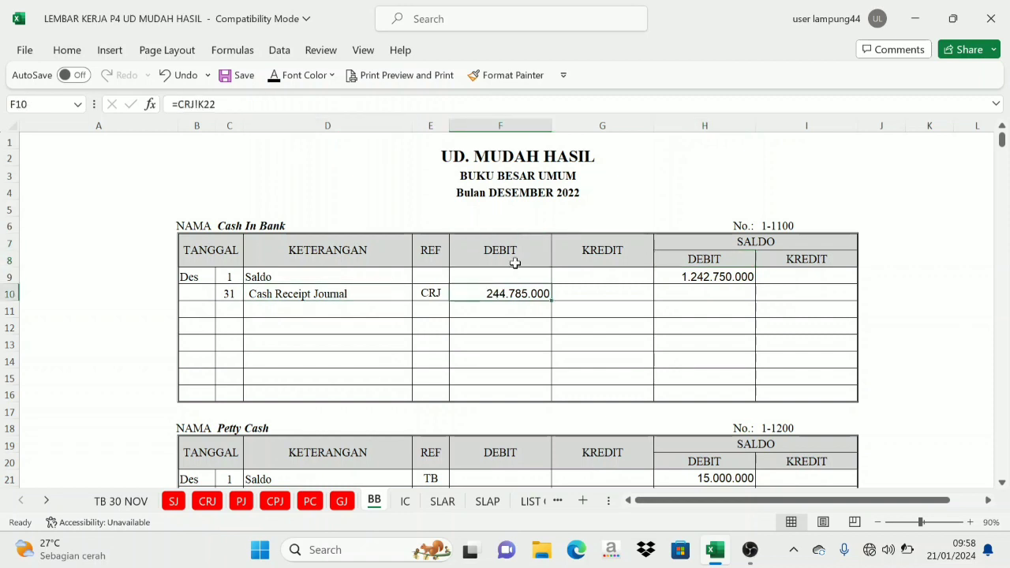
{"action": "left_click", "coordinate": [513, 259]}
{"action": "left_click", "coordinate": [679, 261]}
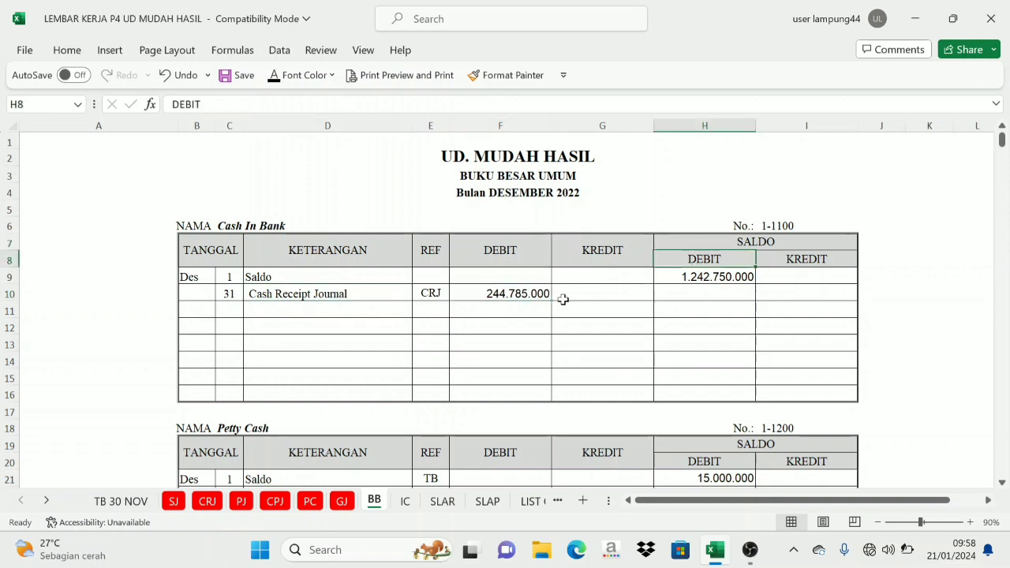
{"action": "left_click", "coordinate": [535, 308]}
{"action": "left_click", "coordinate": [672, 281]}
{"action": "left_click", "coordinate": [680, 295]}
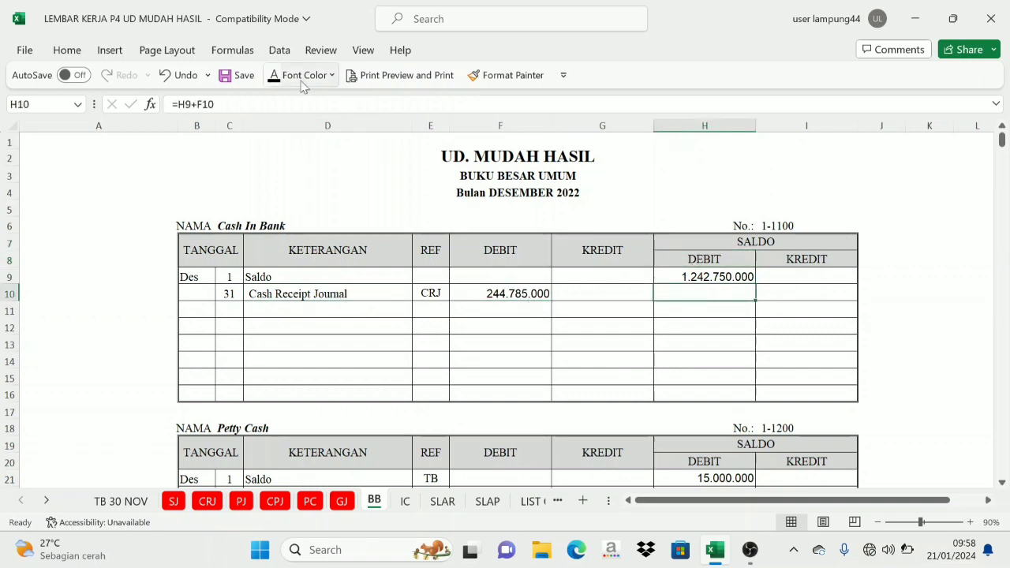
{"action": "left_click", "coordinate": [276, 81]}
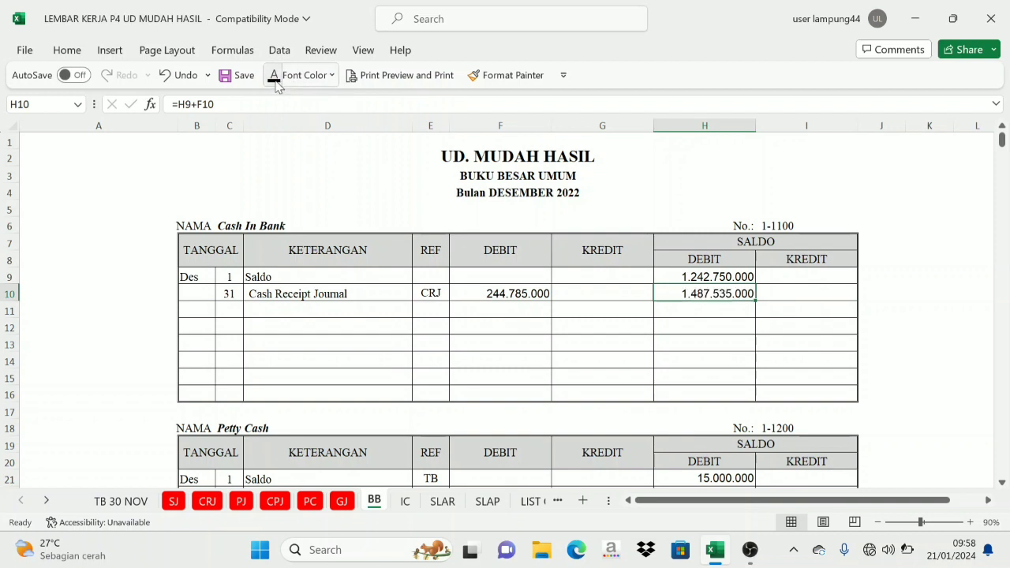
Find account 1-1300 in the CRJ recapitulation's credit side and apply black font color to Accounts Receivable's "31, Cash Receipt Journal, CRJ" entry in BB C35:E35
{"action": "left_click", "coordinate": [208, 501]}
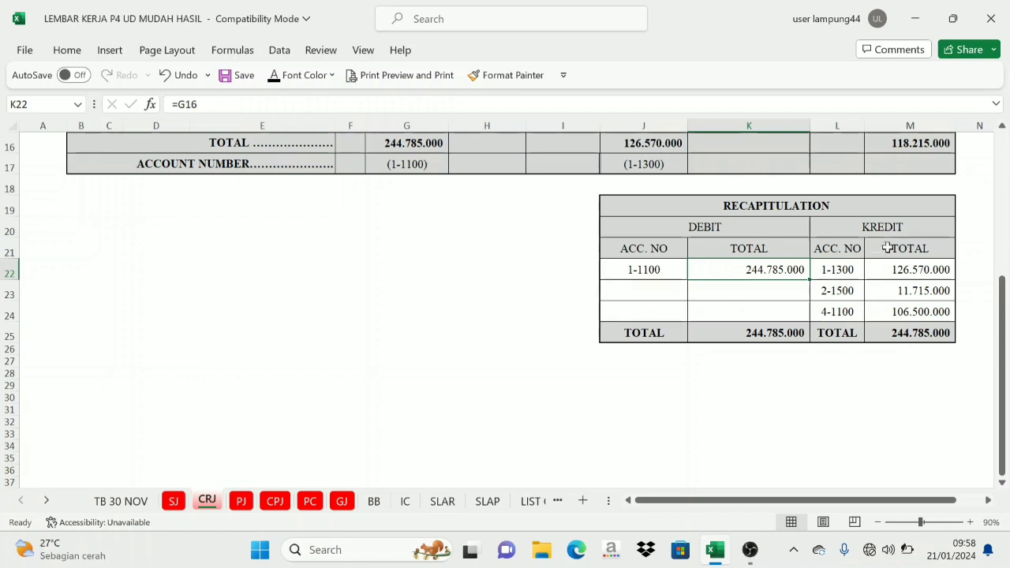
{"action": "left_click_drag", "start_coordinate": [884, 228], "coordinate": [884, 304]}
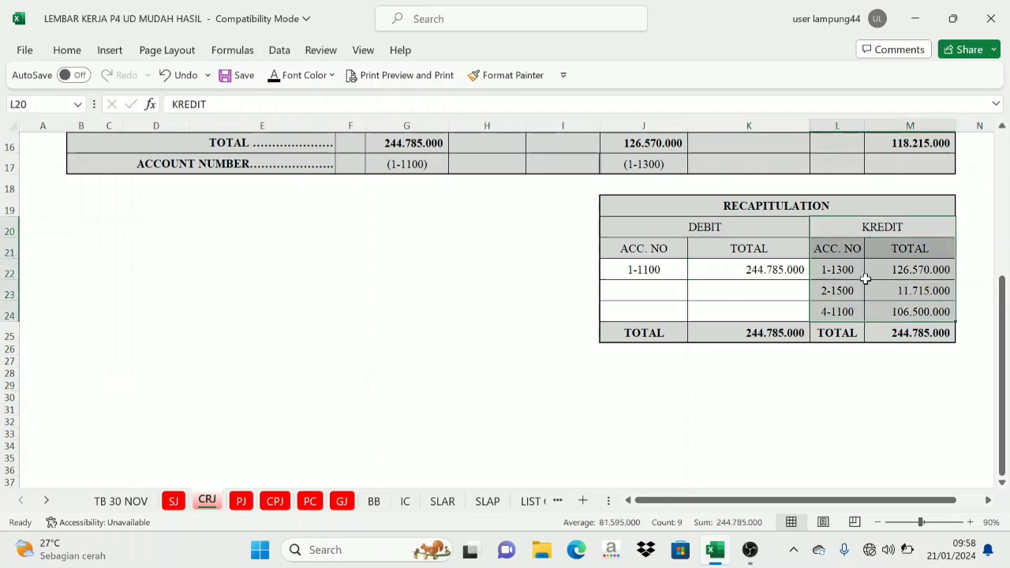
{"action": "left_click", "coordinate": [858, 270]}
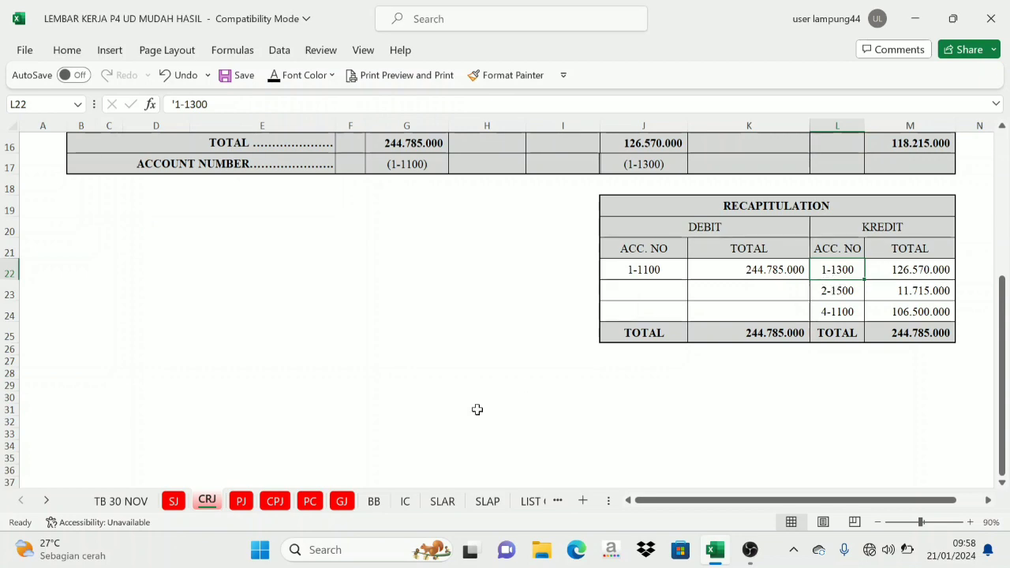
{"action": "scroll", "coordinate": [825, 322], "scroll_direction": "down", "scroll_amount": 8}
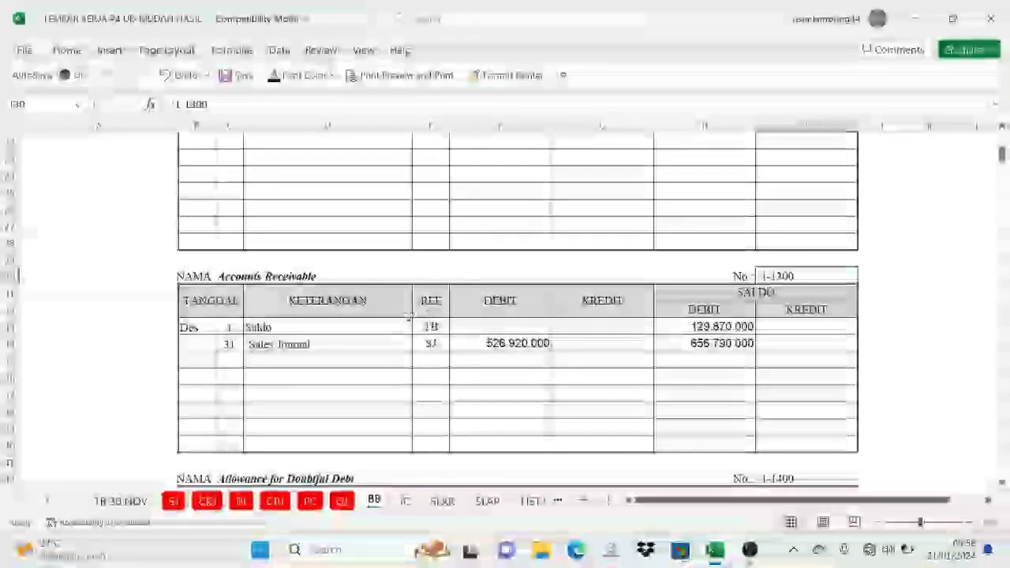
{"action": "left_click", "coordinate": [235, 279]}
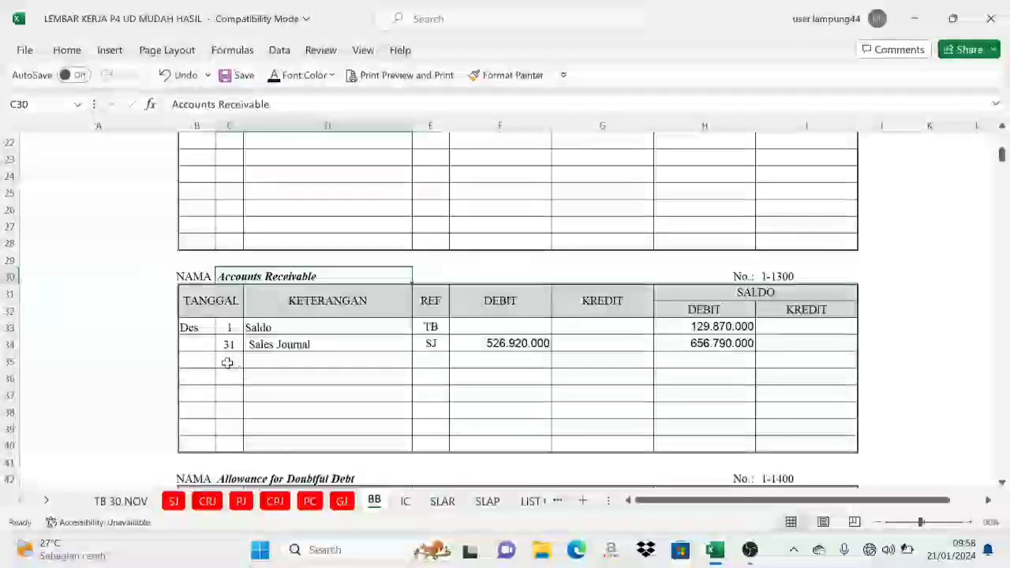
{"action": "left_click_drag", "start_coordinate": [228, 360], "coordinate": [418, 356]}
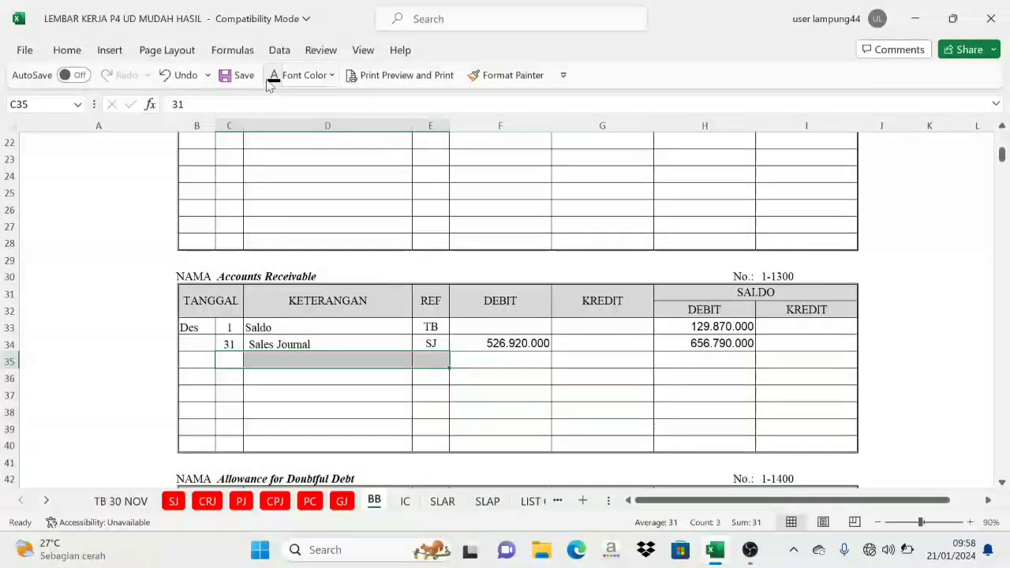
{"action": "type", "text": "31\tCash Receipt Journal\tCRJ"}
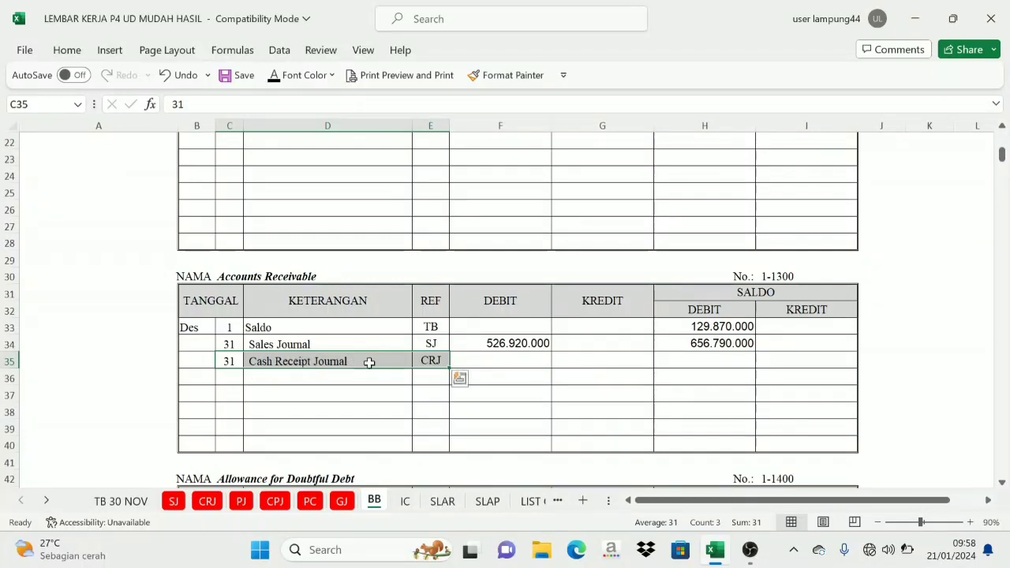
Check account 1-1300's credit total in the CRJ recapitulation and apply black font color to the Accounts Receivable credit, =CRJ!M22, in BB cell G35
{"action": "left_click", "coordinate": [524, 363]}
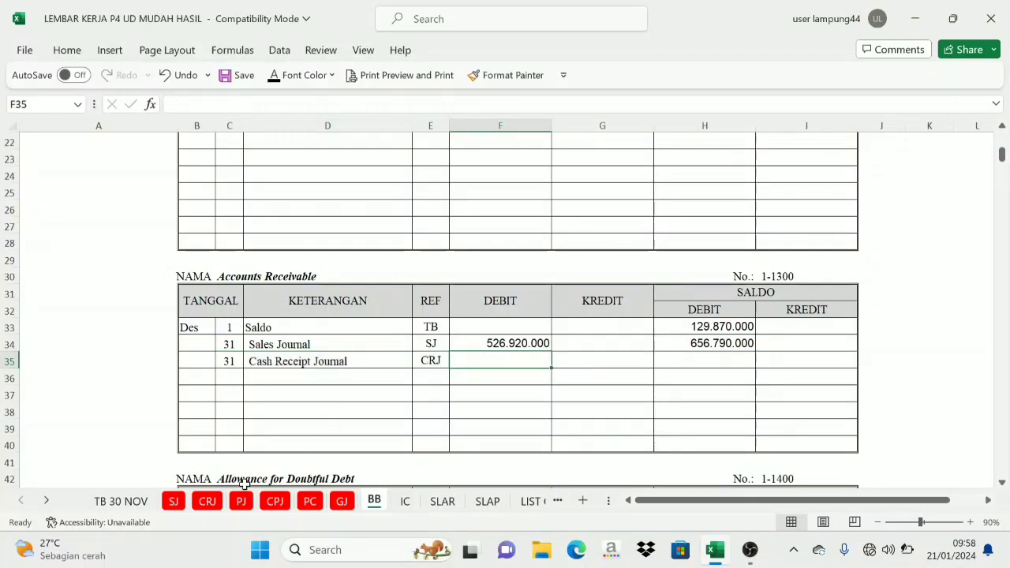
{"action": "left_click", "coordinate": [207, 502]}
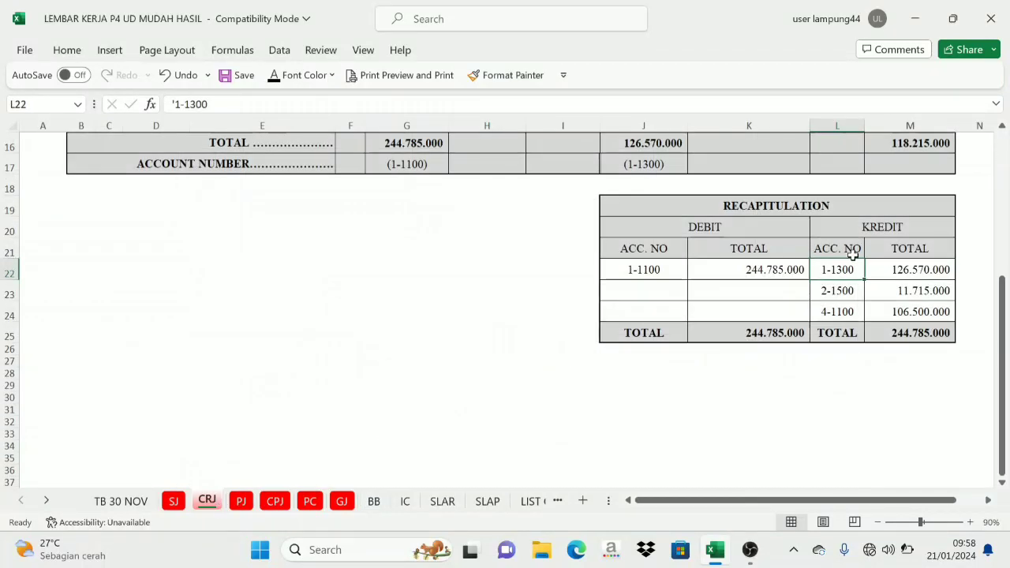
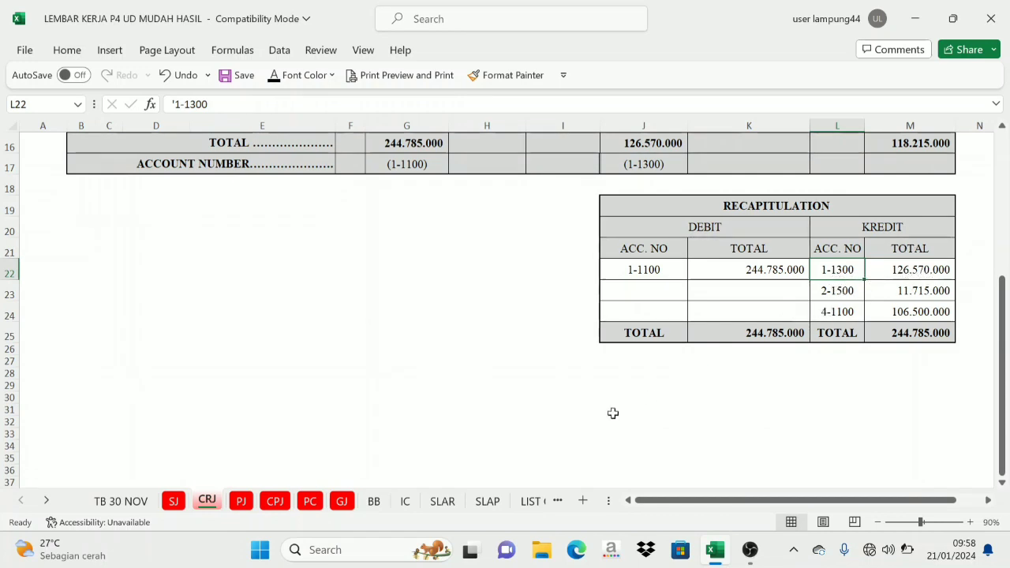
{"action": "left_click", "coordinate": [374, 502]}
{"action": "left_click_drag", "start_coordinate": [504, 309], "coordinate": [586, 298]}
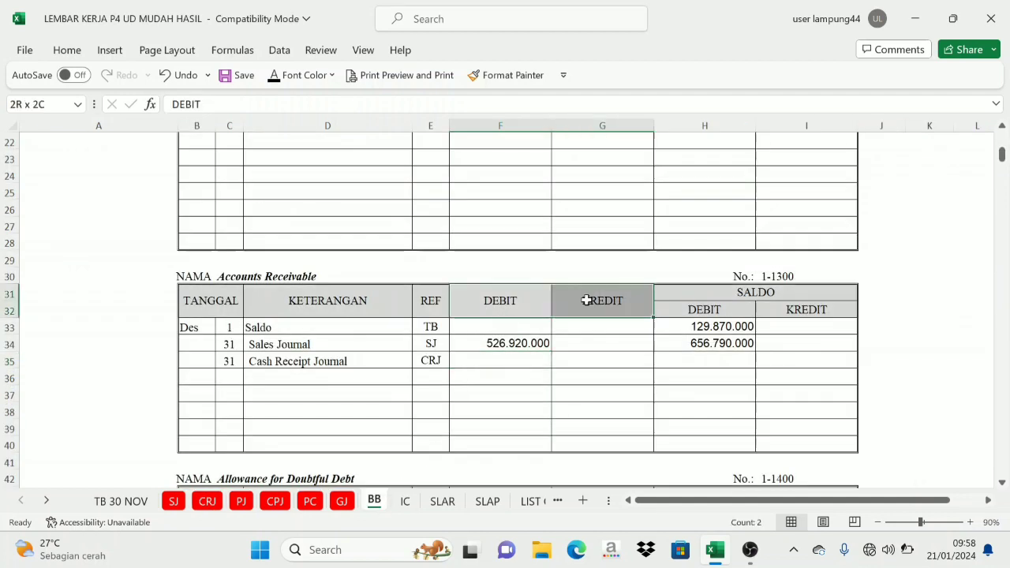
{"action": "left_click", "coordinate": [586, 362]}
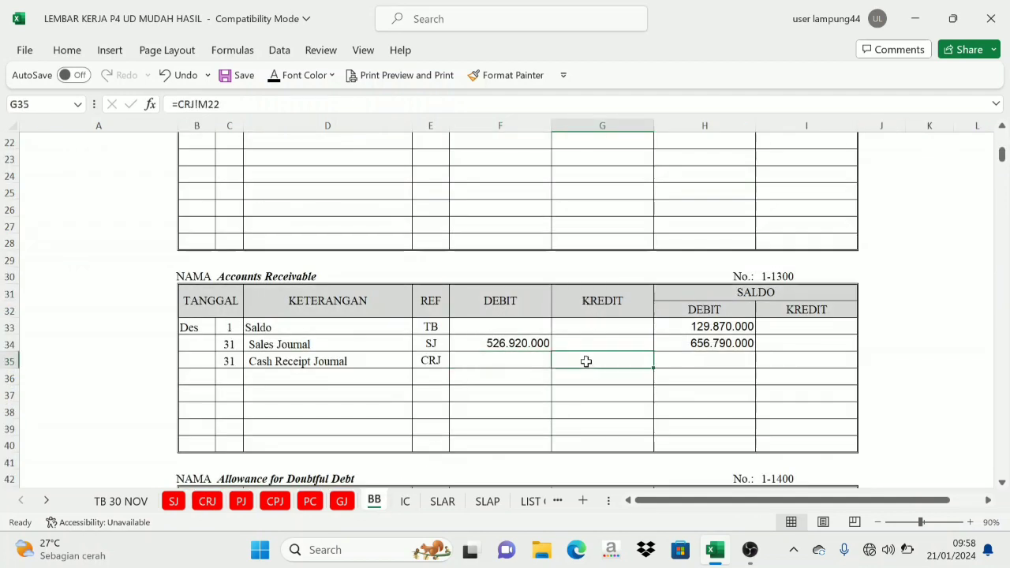
{"action": "left_click", "coordinate": [273, 76]}
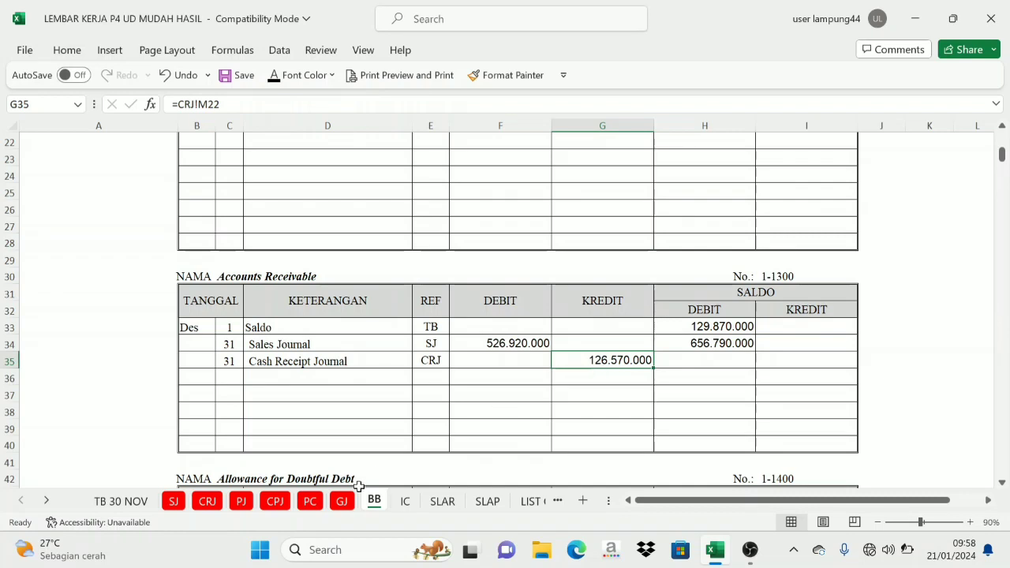
Compare the Accounts Receivable ledger's debit balance column on BB with the Cash Receipt Journal credit in G35 to determine the posting's effect
{"action": "left_click", "coordinate": [763, 297]}
{"action": "left_click", "coordinate": [615, 362]}
{"action": "left_click", "coordinate": [736, 300]}
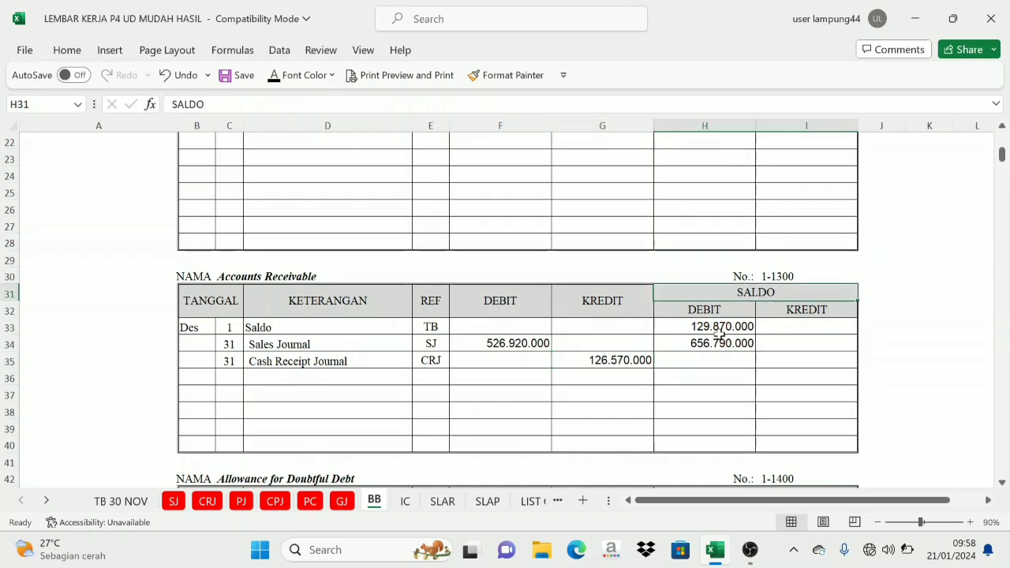
{"action": "left_click", "coordinate": [713, 341]}
{"action": "left_click", "coordinate": [708, 310]}
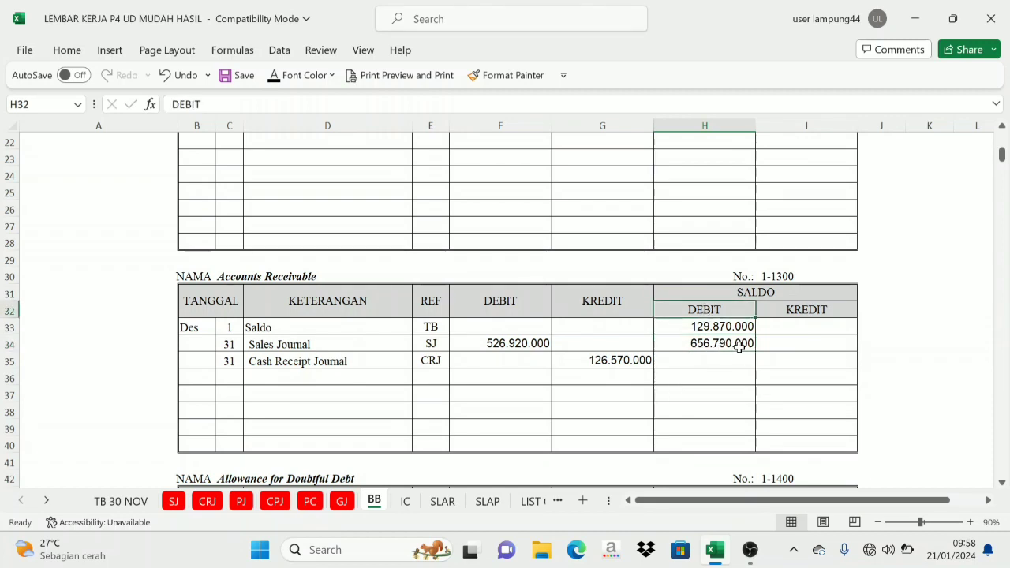
{"action": "left_click", "coordinate": [607, 306]}
{"action": "left_click", "coordinate": [613, 359]}
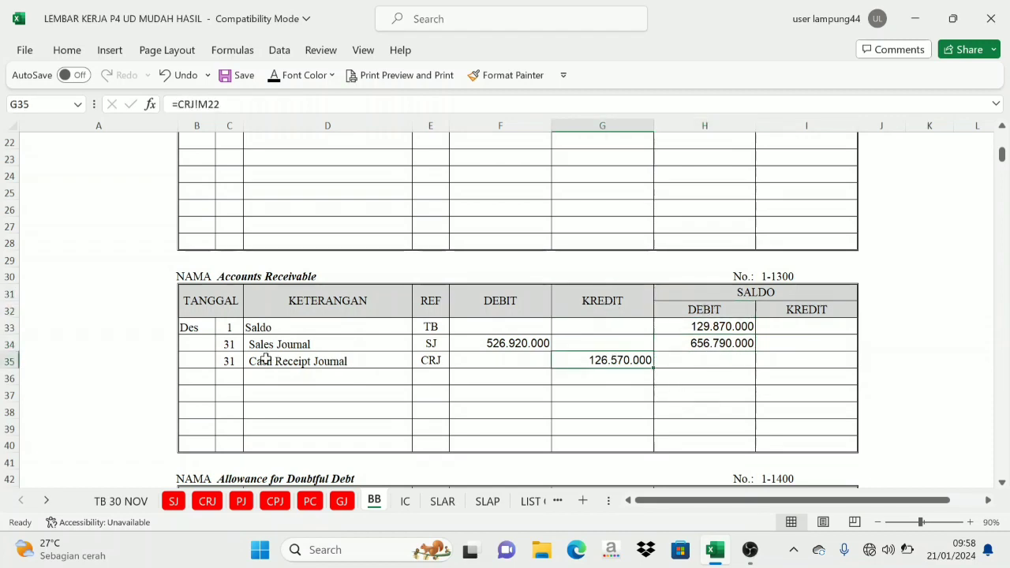
{"action": "left_click", "coordinate": [345, 359]}
{"action": "left_click", "coordinate": [587, 316]}
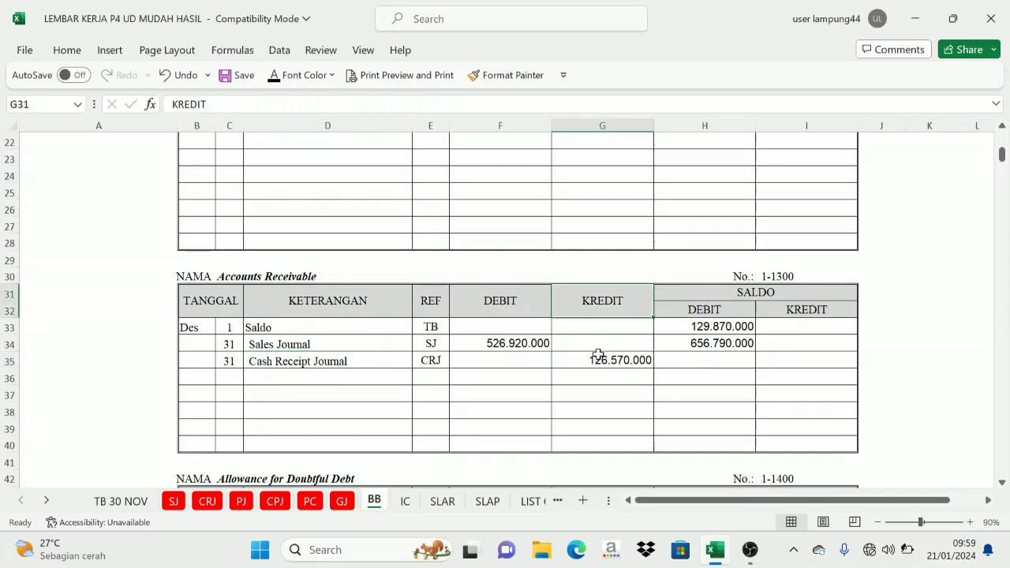
{"action": "left_click", "coordinate": [601, 360]}
{"action": "left_click", "coordinate": [703, 313]}
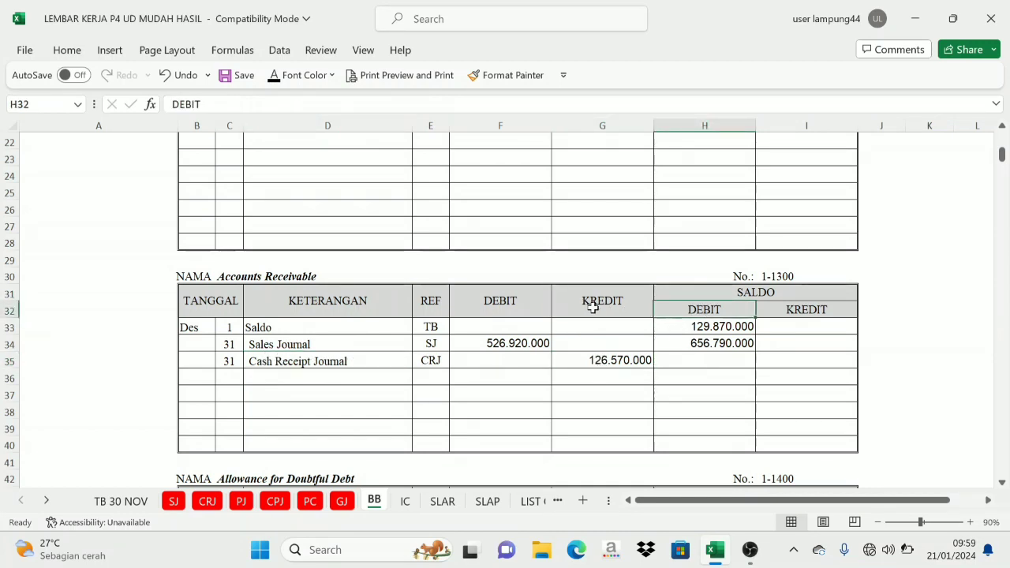
{"action": "left_click", "coordinate": [592, 303]}
{"action": "left_click", "coordinate": [612, 360]}
{"action": "left_click", "coordinate": [712, 311]}
{"action": "left_click", "coordinate": [702, 346]}
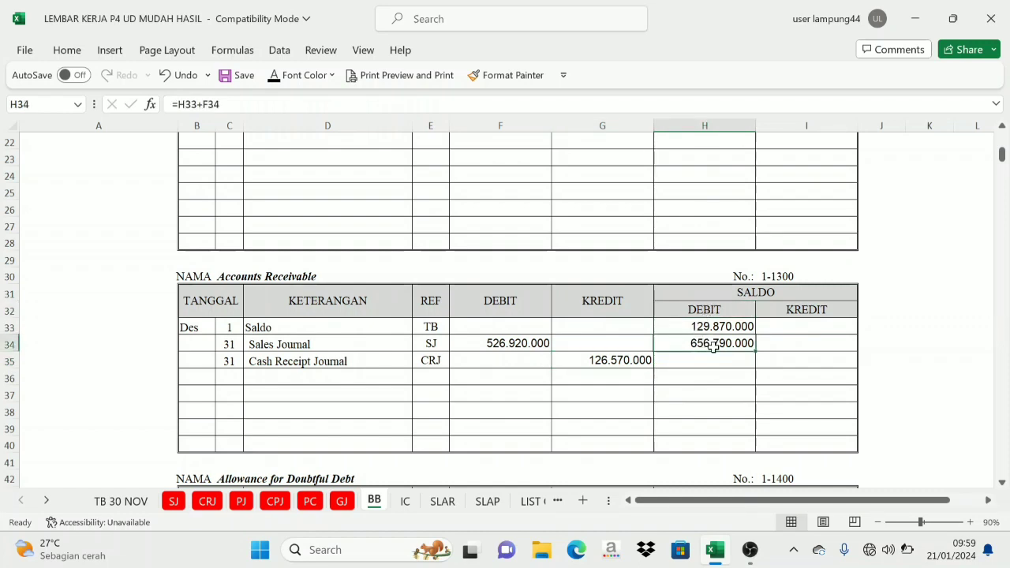
Apply black font color to the Accounts Receivable debit balance formula =H34-G35 in cell H35 and review the two amounts behind it
{"action": "left_click", "coordinate": [633, 303]}
{"action": "left_click", "coordinate": [618, 360]}
{"action": "left_click", "coordinate": [697, 356]}
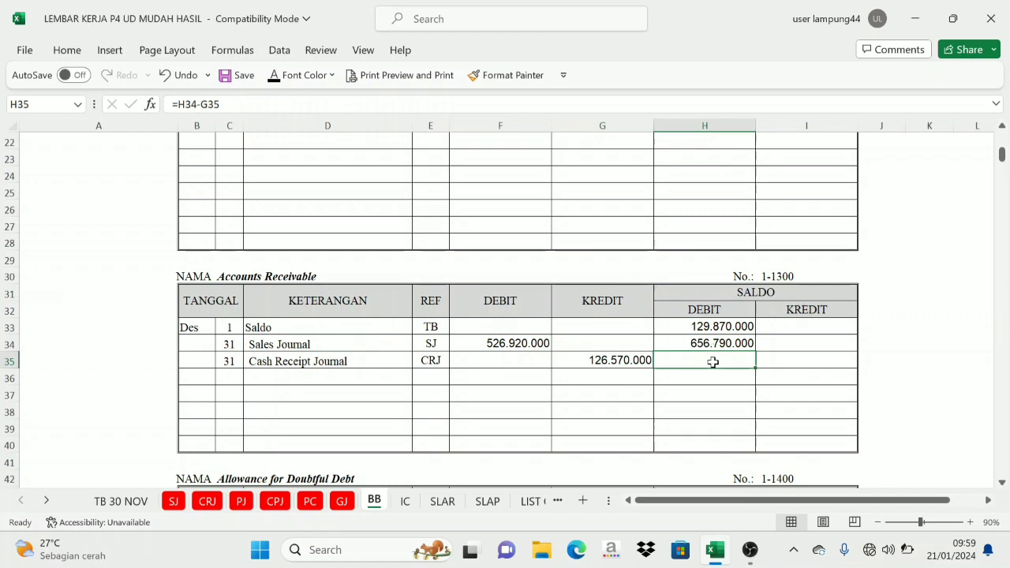
{"action": "left_click", "coordinate": [273, 76]}
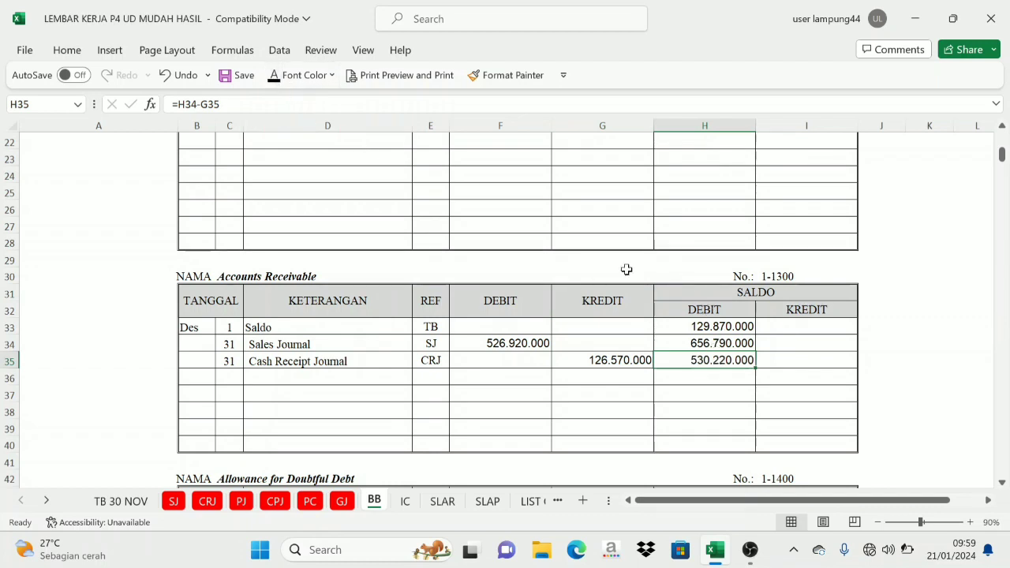
{"action": "left_click", "coordinate": [720, 341]}
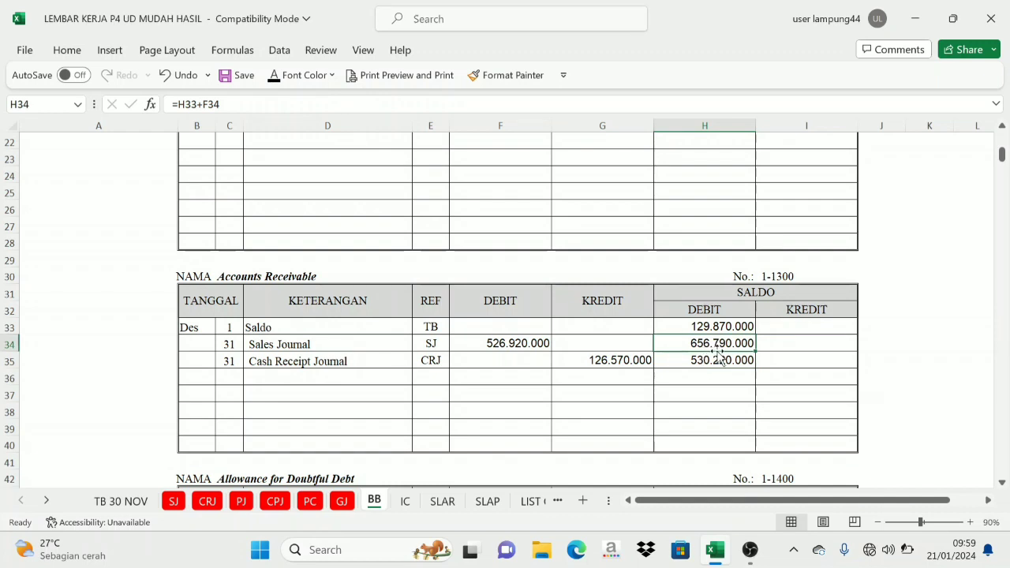
{"action": "left_click", "coordinate": [627, 362]}
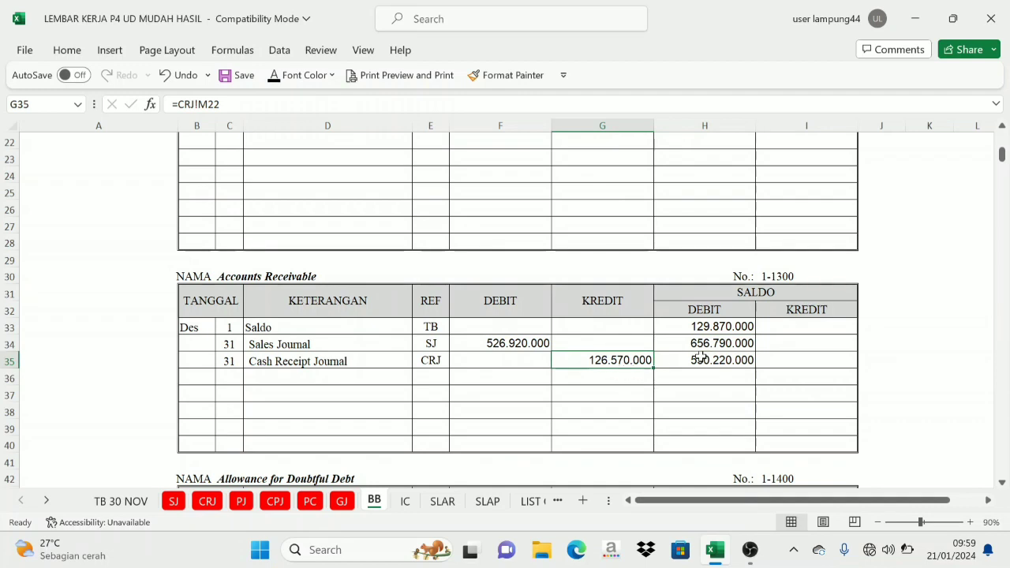
Find account 4-1100 in the CRJ recapitulation's credit side and apply black font color to Sales' "31, Cash Receipt Journal, CRJ" entry in BB C263:E263
{"action": "left_click", "coordinate": [209, 501]}
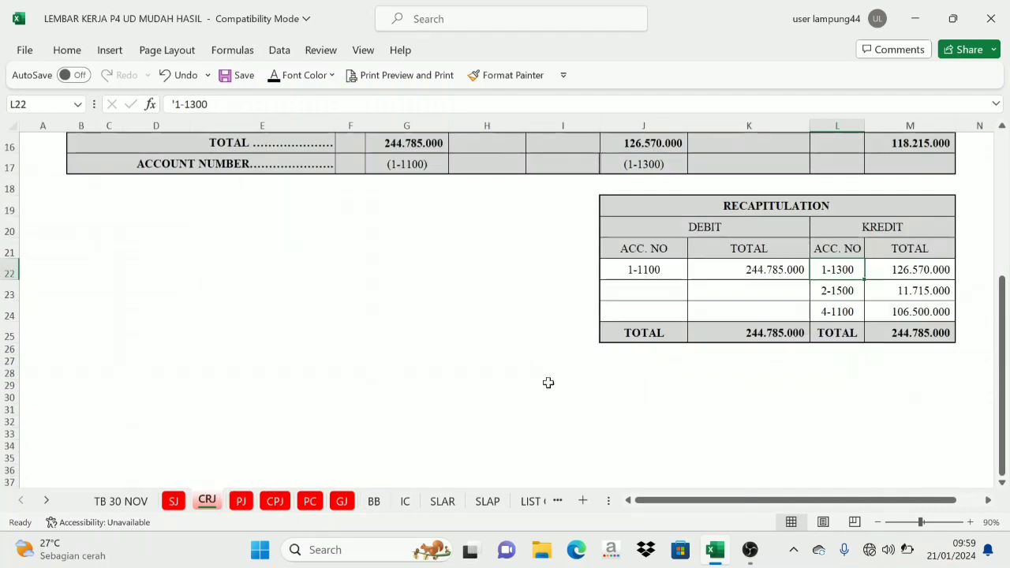
{"action": "left_click", "coordinate": [827, 311]}
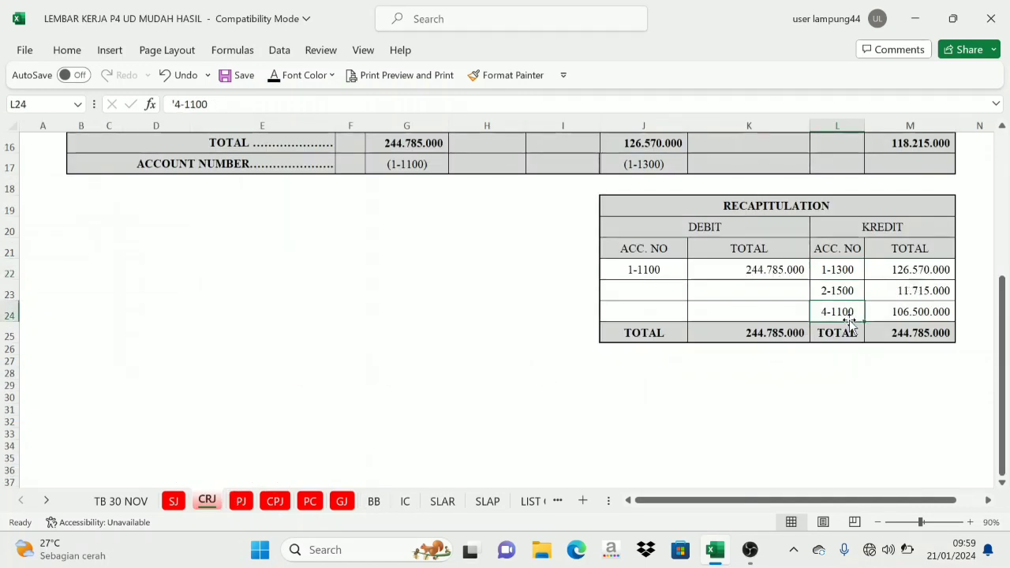
{"action": "left_click", "coordinate": [374, 501]}
{"action": "scroll", "coordinate": [738, 335], "scroll_direction": "down", "scroll_amount": 20}
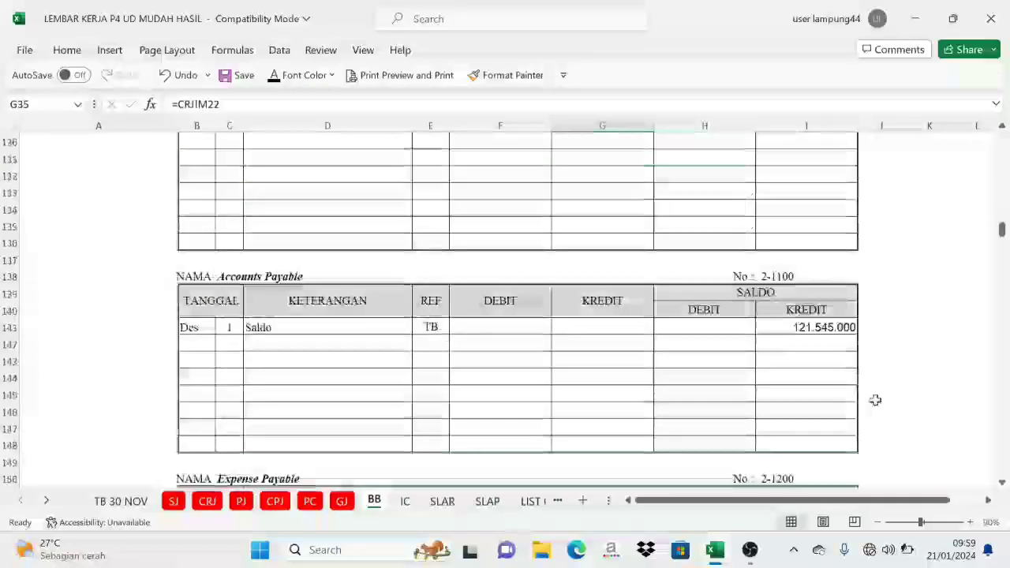
{"action": "scroll", "coordinate": [888, 410], "scroll_direction": "down", "scroll_amount": 20}
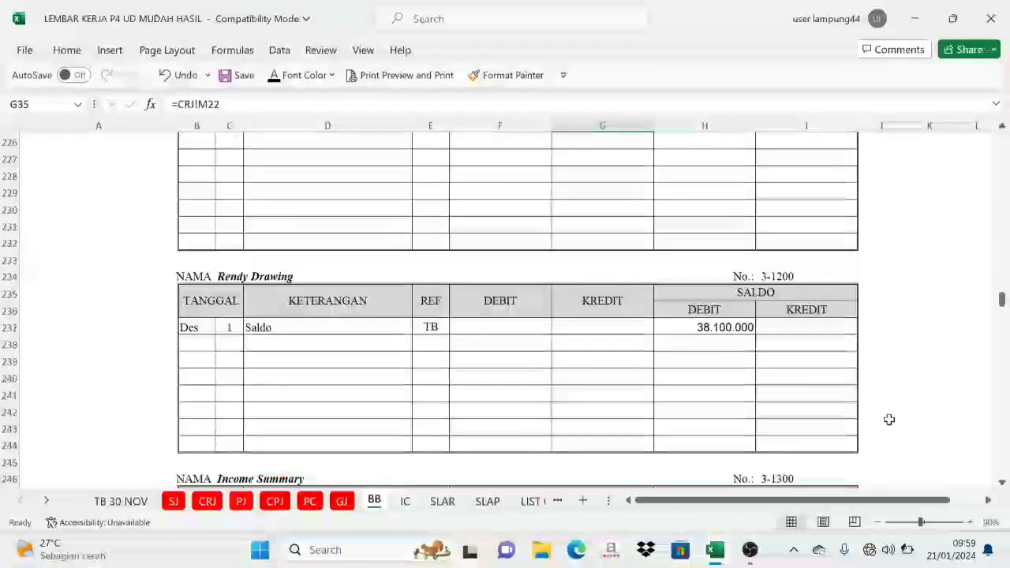
{"action": "scroll", "coordinate": [886, 419], "scroll_direction": "down", "scroll_amount": 4}
{"action": "scroll", "coordinate": [796, 295], "scroll_direction": "up", "scroll_amount": 1}
{"action": "left_click", "coordinate": [787, 276]}
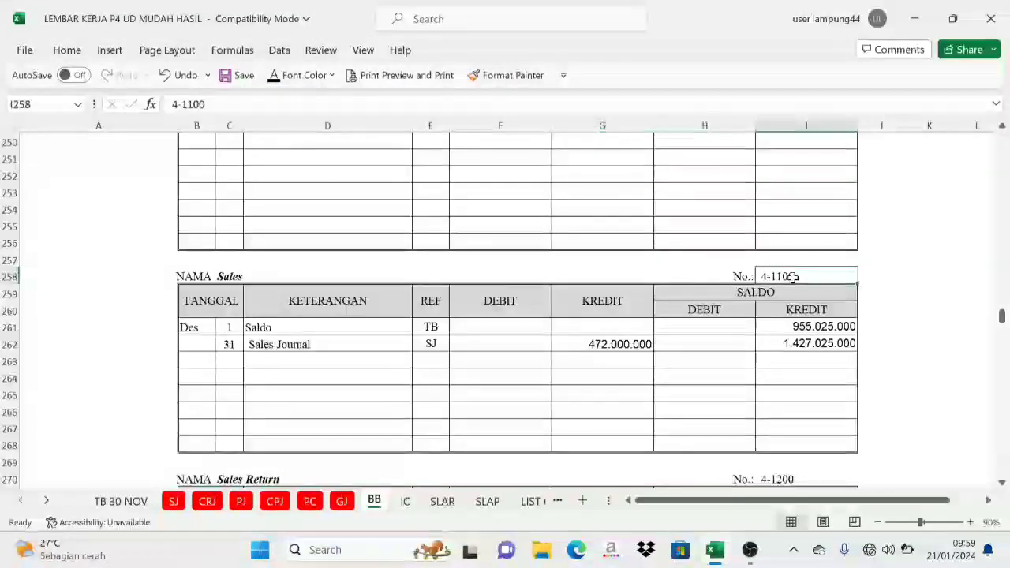
{"action": "left_click", "coordinate": [228, 281]}
{"action": "left_click_drag", "start_coordinate": [234, 360], "coordinate": [418, 362]}
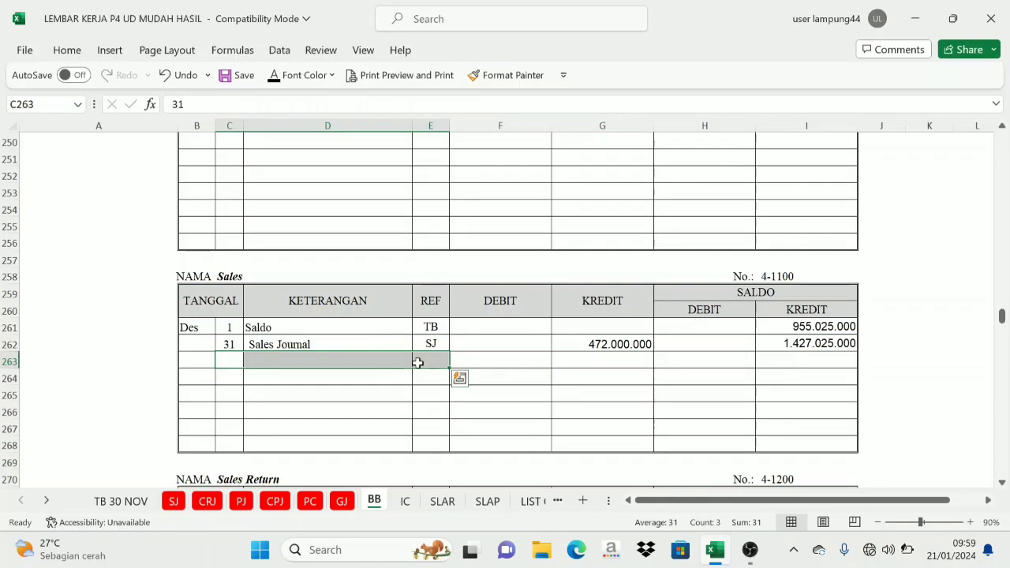
{"action": "left_click", "coordinate": [273, 80]}
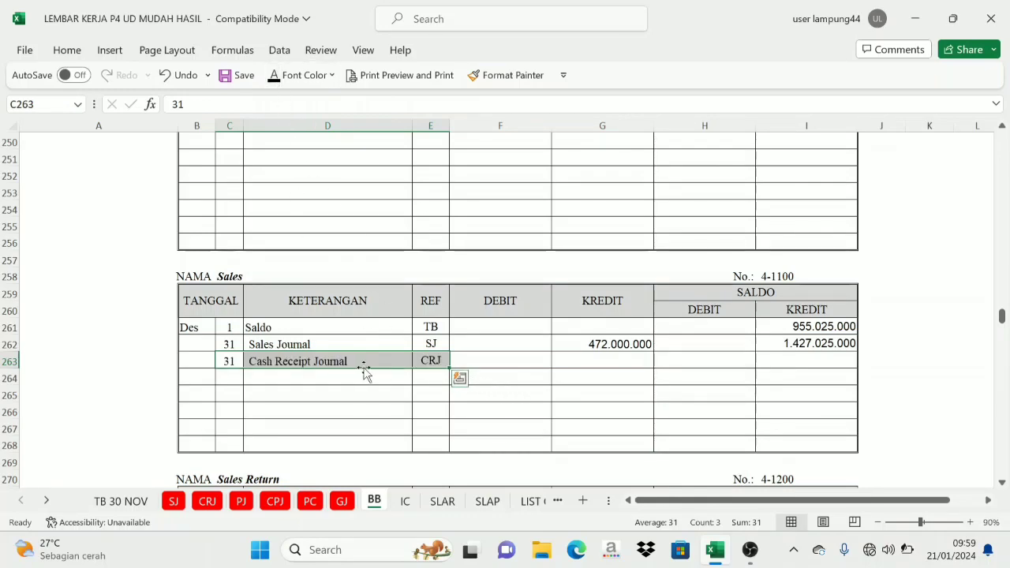
Check account 4-1100's credit total in the CRJ recapitulation and apply black font color to the Sales credit, =CRJ!M24, in BB cell G263
{"action": "left_click", "coordinate": [210, 504]}
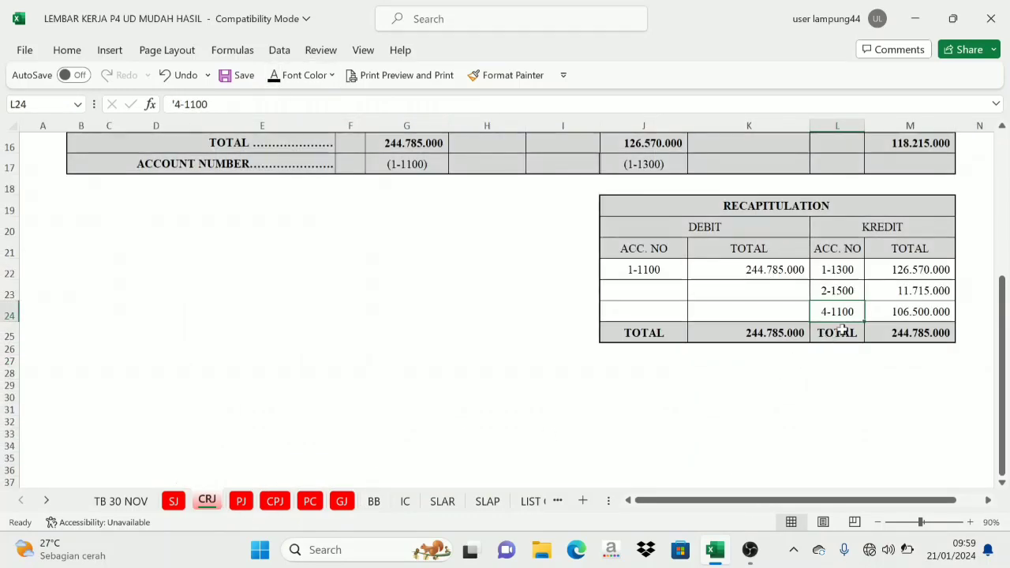
{"action": "left_click", "coordinate": [374, 501]}
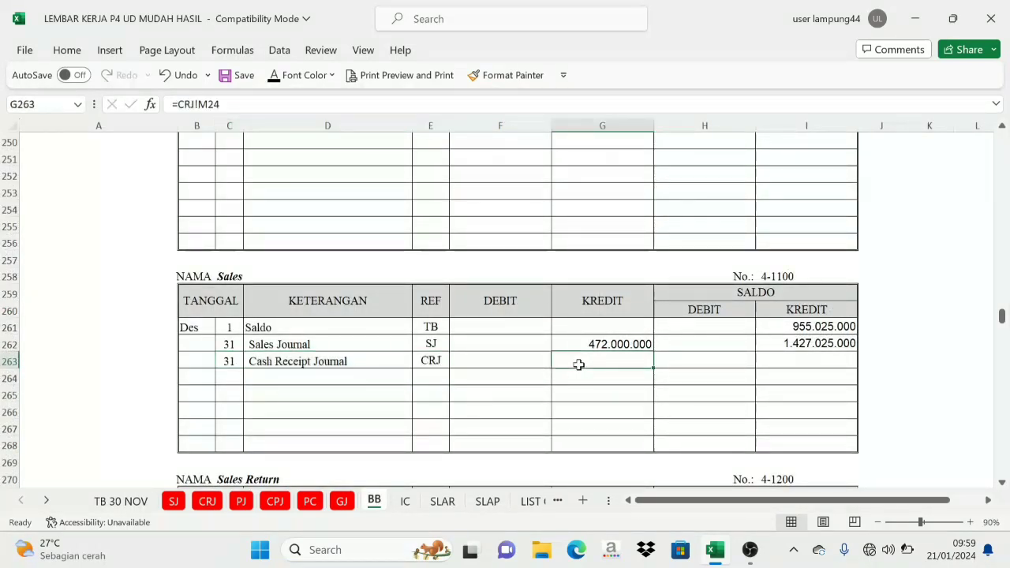
{"action": "left_click", "coordinate": [276, 76]}
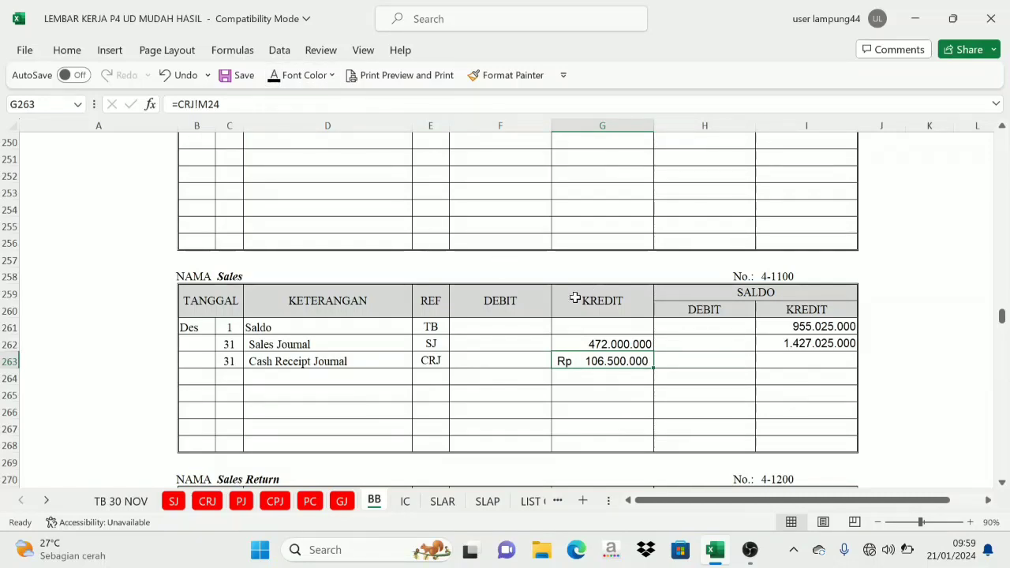
Compare the Sales ledger's Cash Receipt Journal credit in G263 with its credit balance column to determine the posting's effect
{"action": "left_click_drag", "start_coordinate": [533, 301], "coordinate": [607, 303]}
{"action": "left_click", "coordinate": [600, 362]}
{"action": "left_click", "coordinate": [793, 307]}
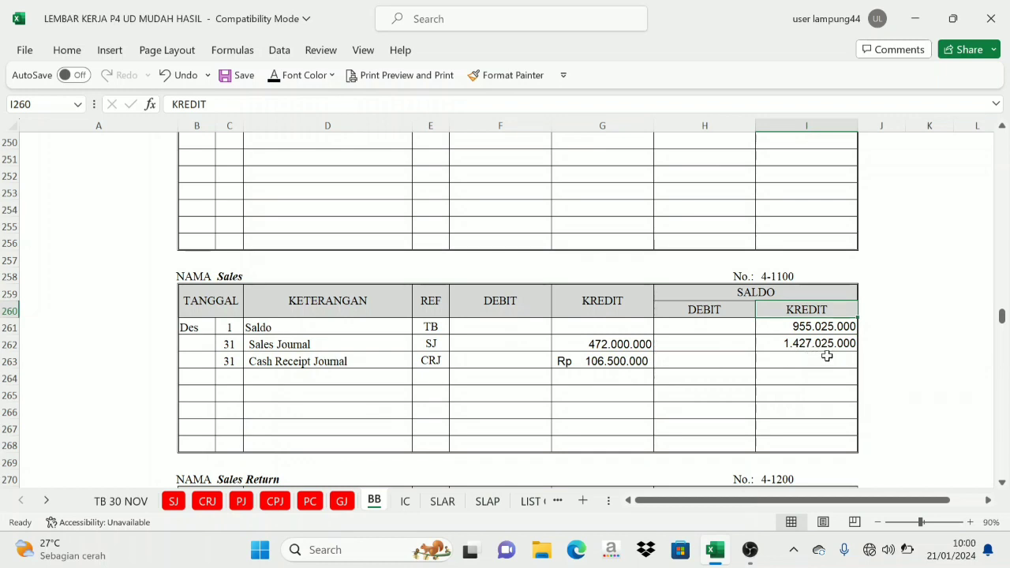
{"action": "left_click", "coordinate": [779, 349]}
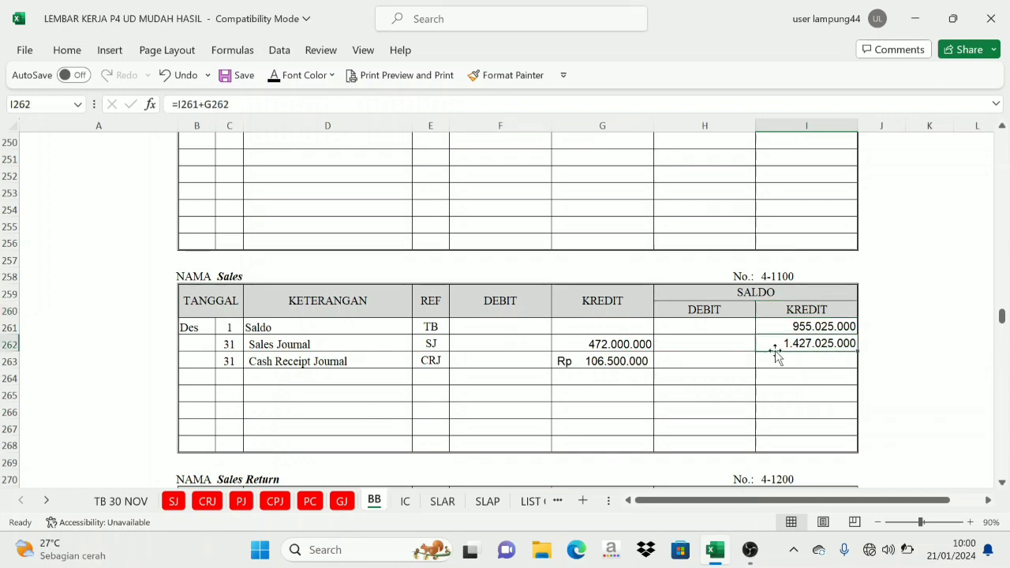
{"action": "left_click", "coordinate": [636, 360]}
{"action": "left_click", "coordinate": [342, 361]}
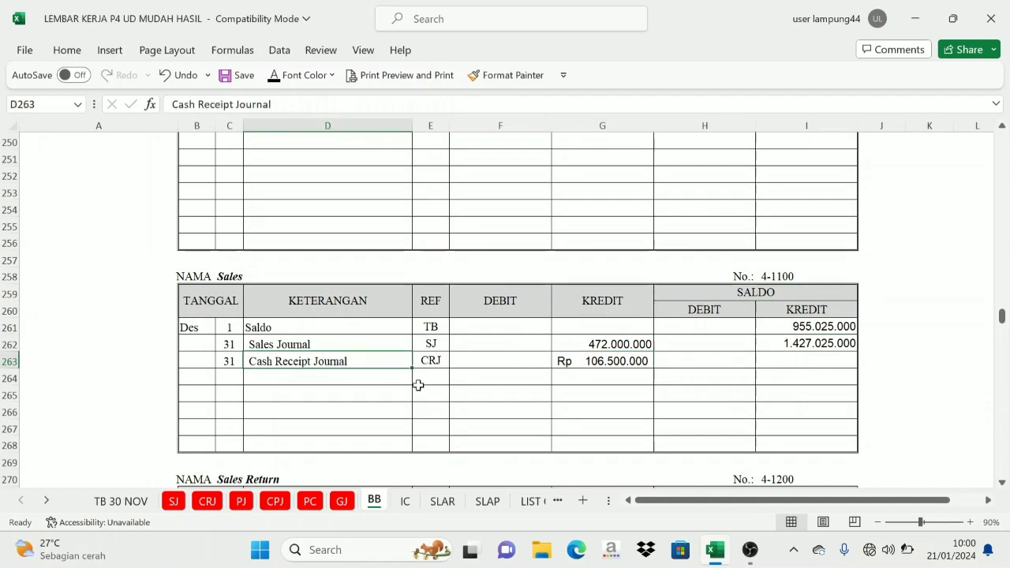
{"action": "left_click", "coordinate": [592, 314]}
{"action": "left_click", "coordinate": [594, 365]}
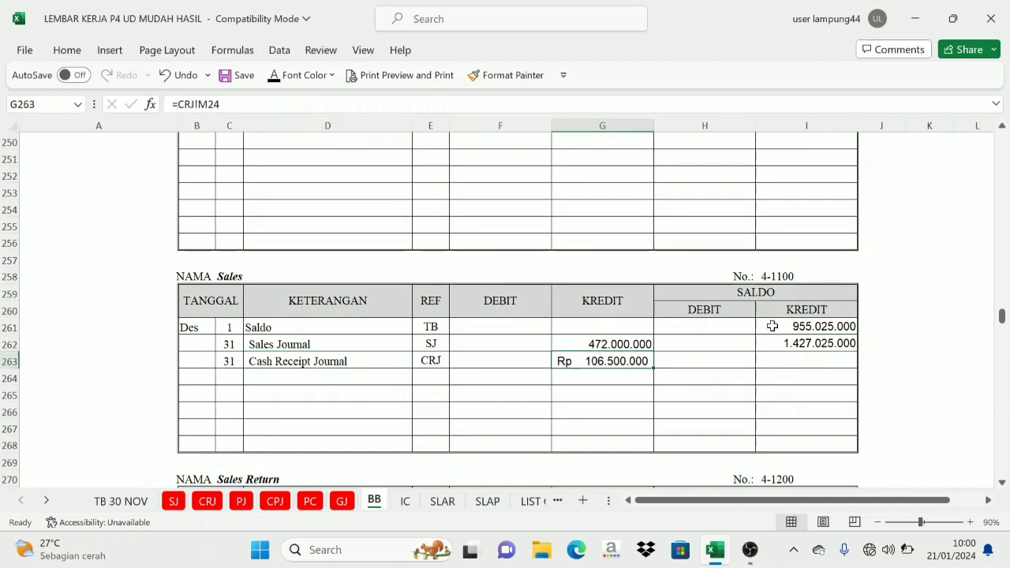
{"action": "left_click", "coordinate": [803, 316]}
{"action": "left_click", "coordinate": [614, 304]}
{"action": "left_click", "coordinate": [617, 359]}
{"action": "left_click", "coordinate": [799, 310]}
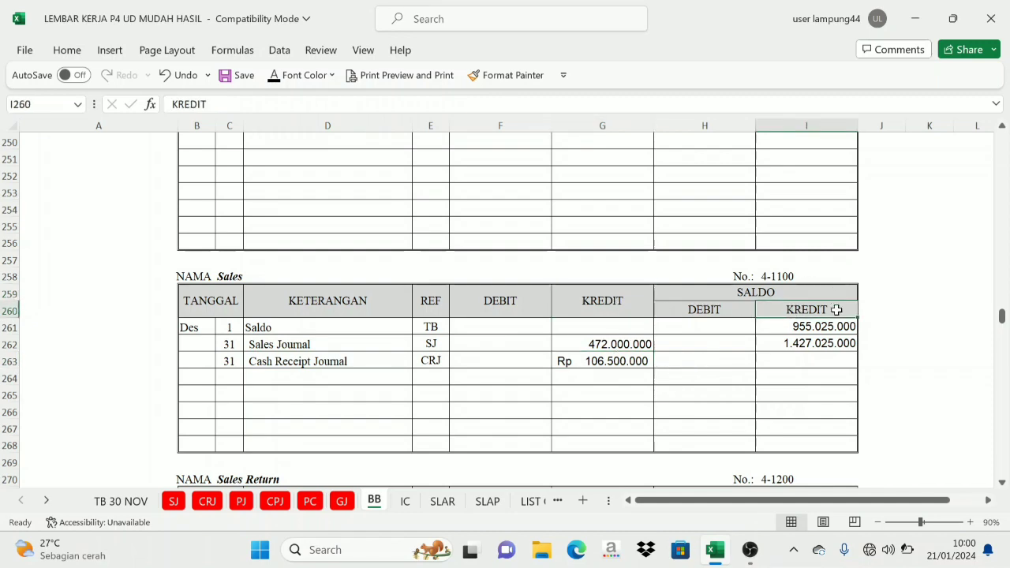
Apply black font color to the Sales credit balance formula =I262+G263 in cell I263
{"action": "left_click", "coordinate": [815, 346]}
{"action": "left_click", "coordinate": [806, 366]}
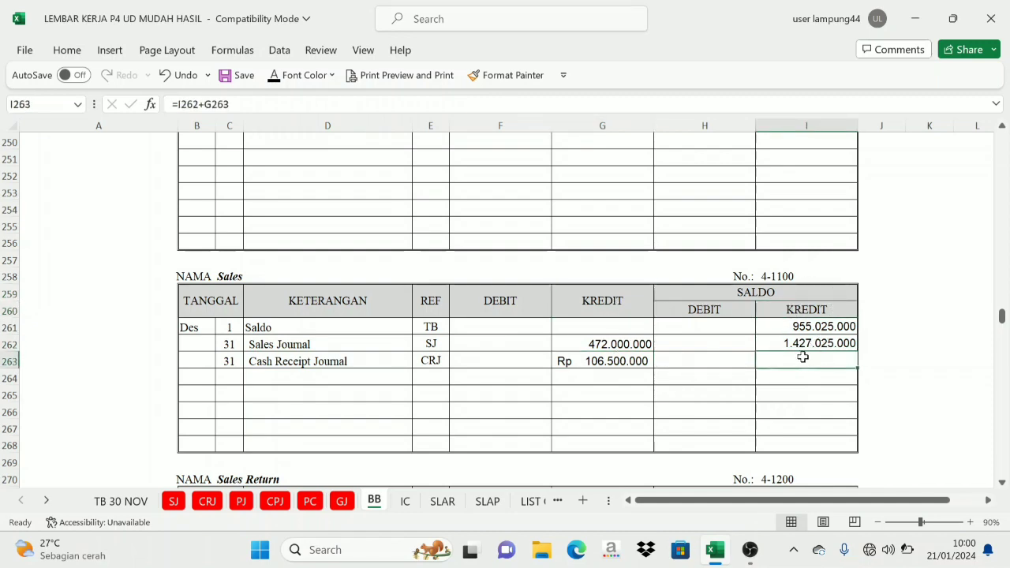
{"action": "left_click", "coordinate": [272, 75]}
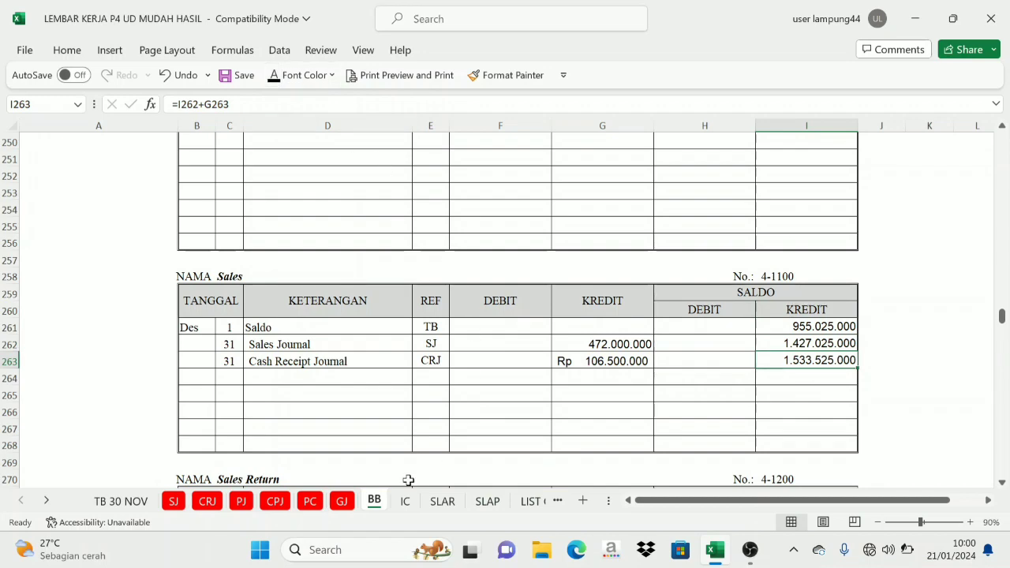
Recheck the credit accounts and totals in the Cash Receipt Journal recapitulation on the CRJ sheet
{"action": "left_click", "coordinate": [215, 502]}
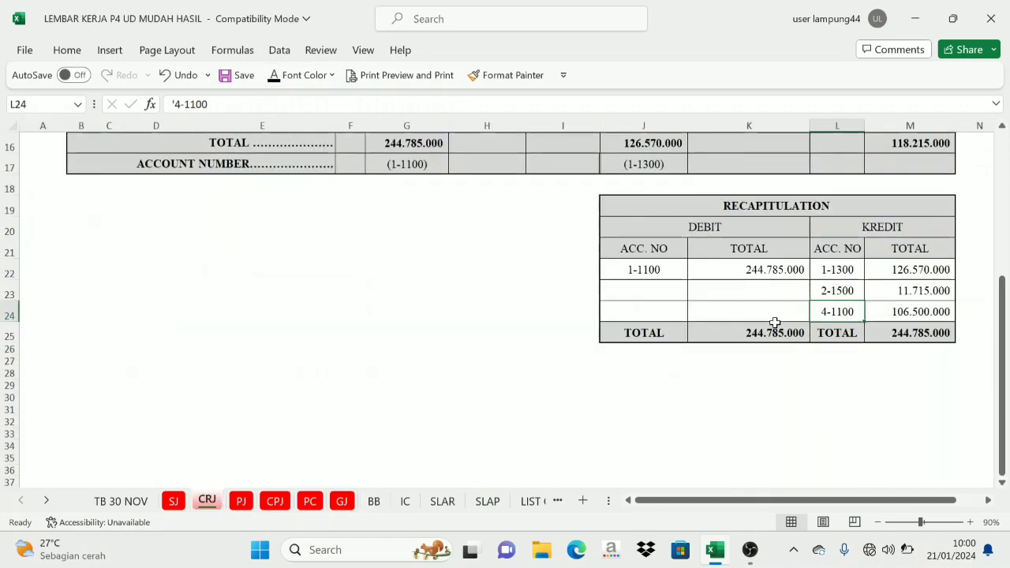
{"action": "scroll", "coordinate": [777, 328], "scroll_direction": "up", "scroll_amount": 3}
{"action": "scroll", "coordinate": [777, 327], "scroll_direction": "down", "scroll_amount": 2}
{"action": "left_click", "coordinate": [879, 320]}
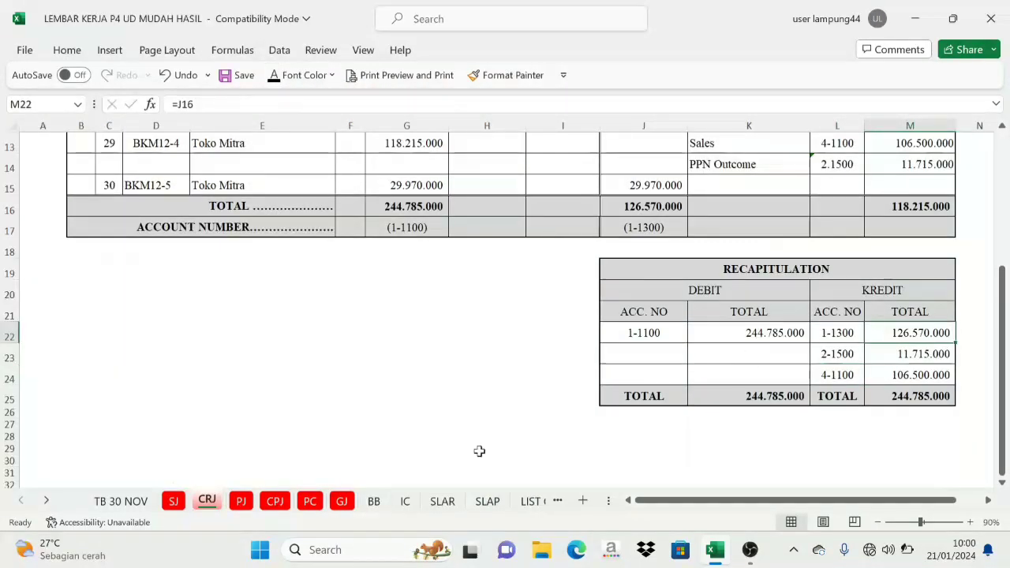
{"action": "scroll", "coordinate": [457, 418], "scroll_direction": "up", "scroll_amount": 4}
Examine the Purchase Journal recapitulation on the PJ sheet, covering debit accounts 1-1500, 2-1600 and 5-1200 and credit account 2-1100
{"action": "left_click", "coordinate": [235, 501]}
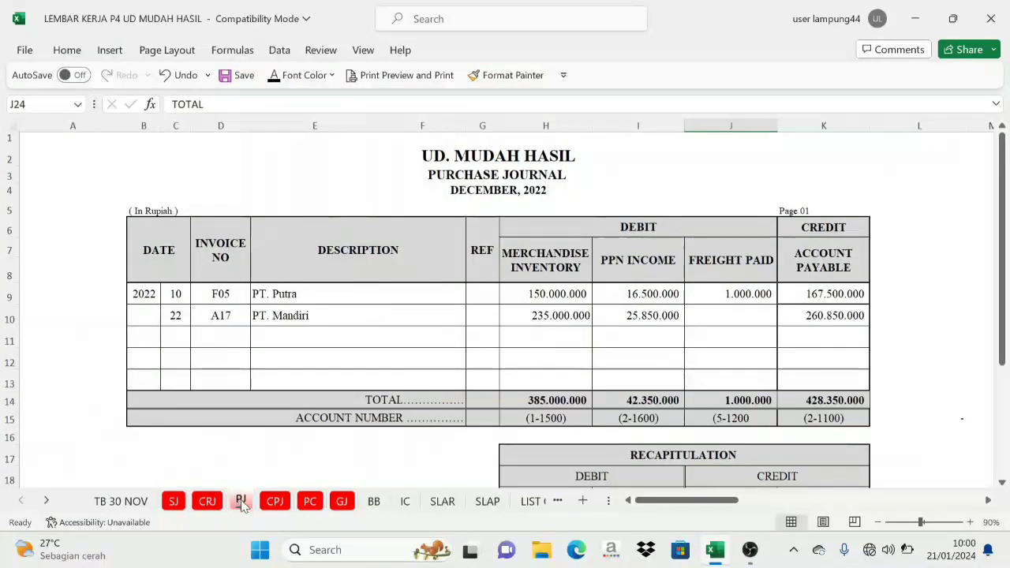
{"action": "scroll", "coordinate": [441, 373], "scroll_direction": "down", "scroll_amount": 4}
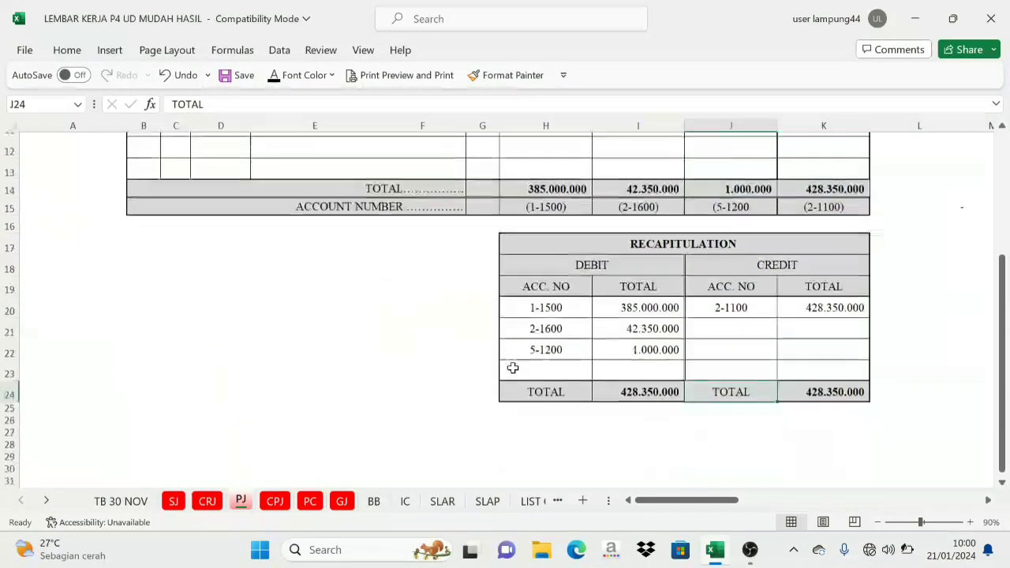
{"action": "scroll", "coordinate": [537, 368], "scroll_direction": "up", "scroll_amount": 4}
{"action": "scroll", "coordinate": [547, 368], "scroll_direction": "down", "scroll_amount": 1}
{"action": "scroll", "coordinate": [542, 367], "scroll_direction": "down", "scroll_amount": 3}
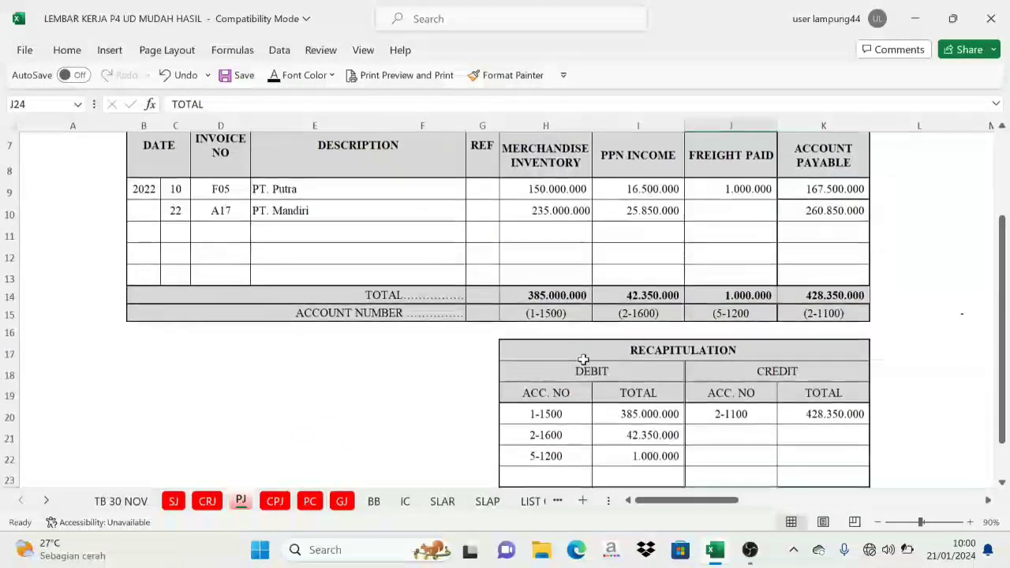
{"action": "left_click", "coordinate": [552, 284]}
{"action": "left_click", "coordinate": [548, 320]}
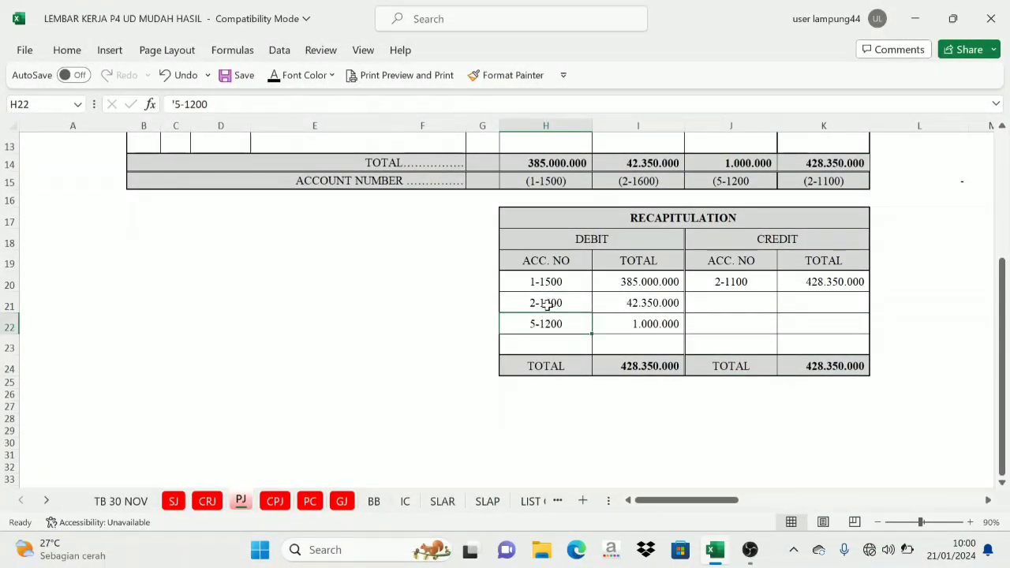
{"action": "left_click", "coordinate": [781, 240]}
{"action": "left_click", "coordinate": [746, 281]}
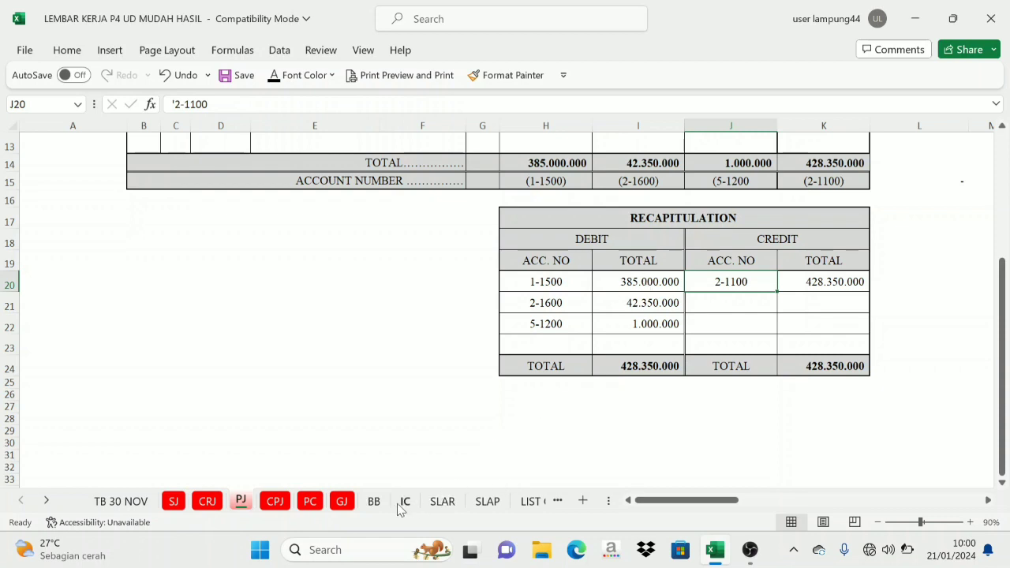
{"action": "left_click", "coordinate": [556, 283]}
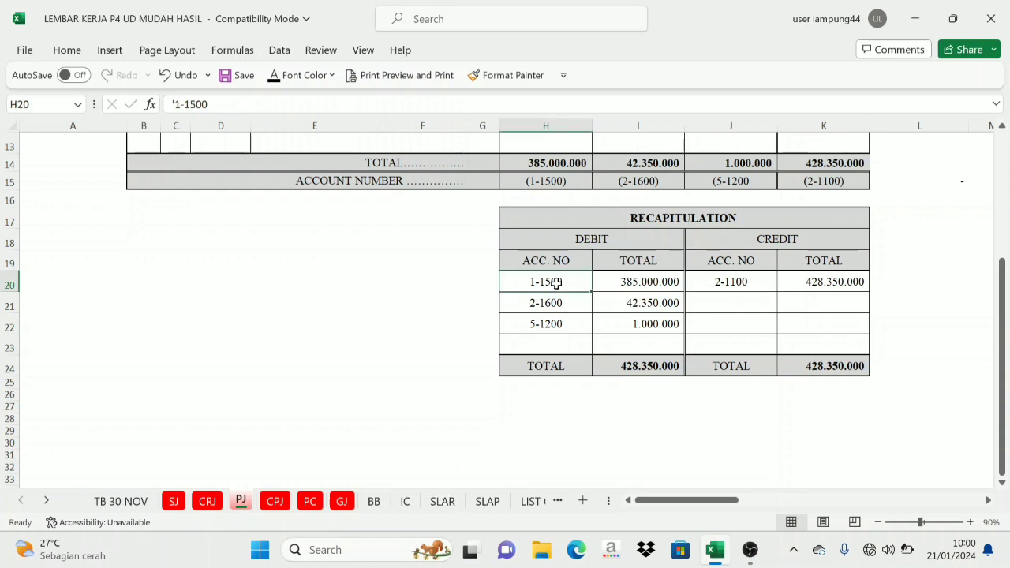
Apply black font color to the 31 Purchases Journal entry with reference PJ in C58:E58 of the Merchandise Inventory ledger (1-1500) on the BB sheet
{"action": "left_click", "coordinate": [598, 242]}
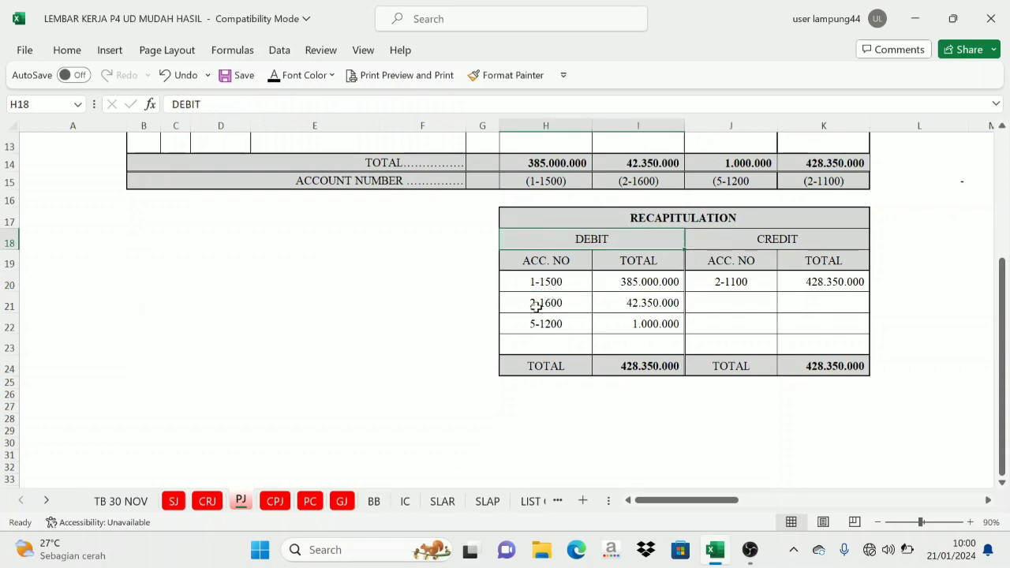
{"action": "left_click", "coordinate": [376, 502]}
{"action": "scroll", "coordinate": [915, 318], "scroll_direction": "up", "scroll_amount": 10}
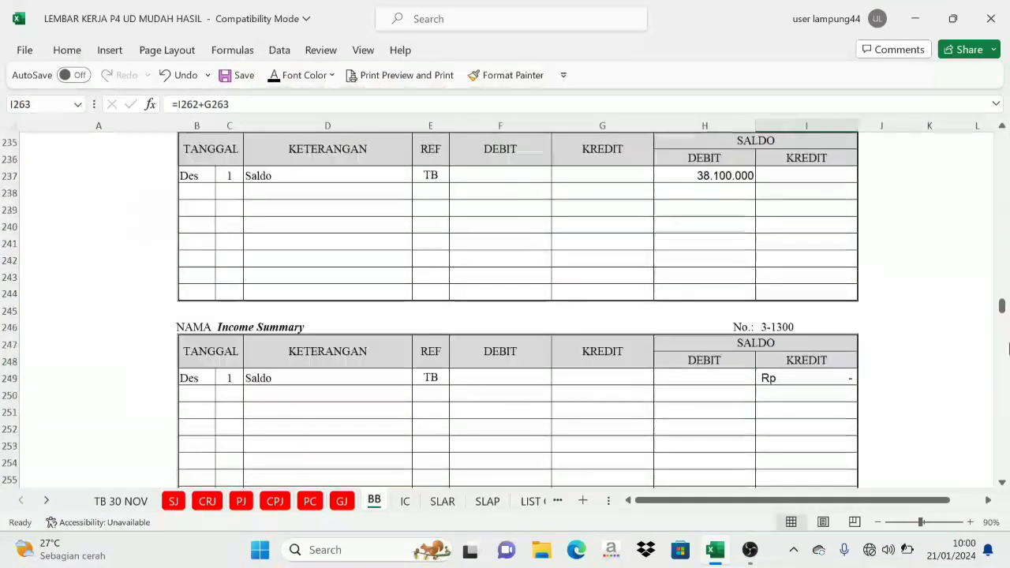
{"action": "scroll", "coordinate": [801, 252], "scroll_direction": "up", "scroll_amount": 8}
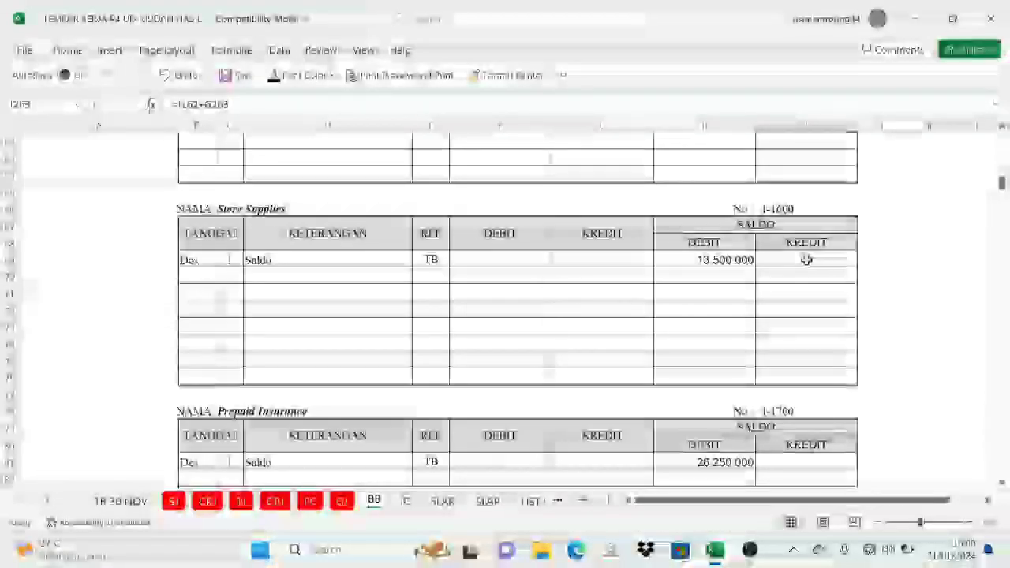
{"action": "left_click", "coordinate": [794, 210]}
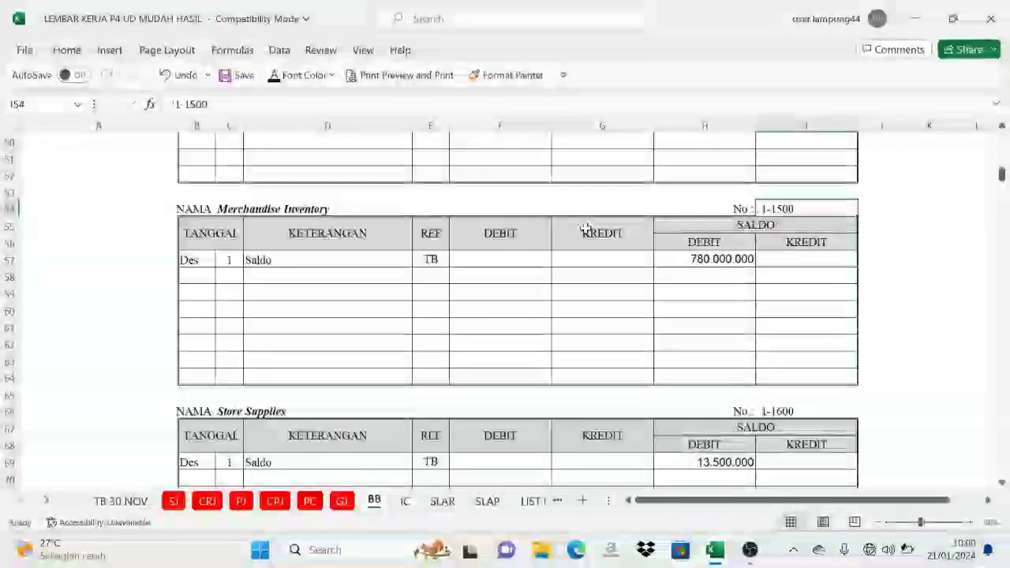
{"action": "left_click_drag", "start_coordinate": [227, 275], "coordinate": [404, 270]}
{"action": "left_click", "coordinate": [273, 76]}
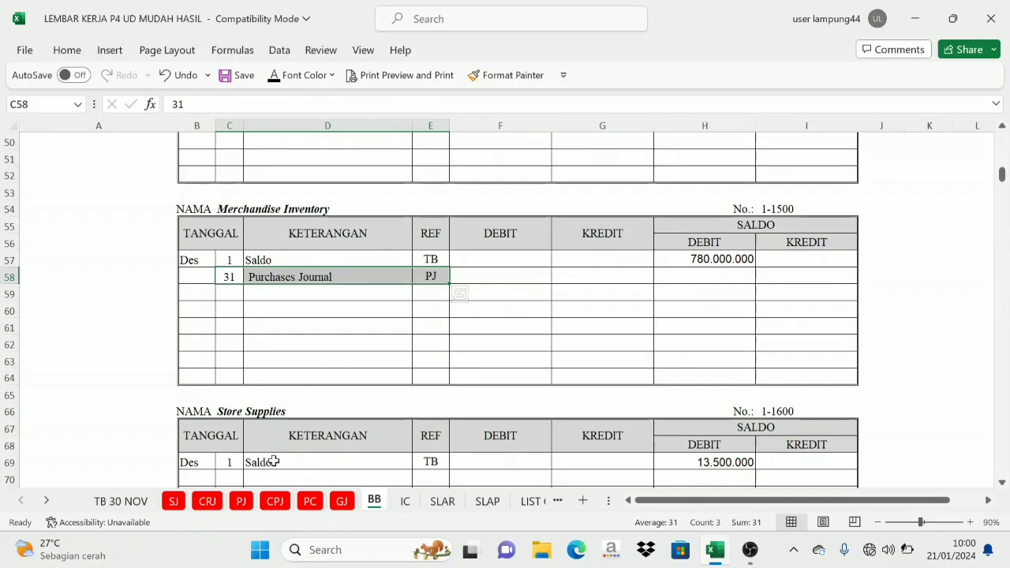
Check account 1-1500 in the PJ recapitulation and apply black font color to the Merchandise Inventory debit formula =PJ!I20 in BB cell F58
{"action": "left_click", "coordinate": [241, 501]}
{"action": "scroll", "coordinate": [476, 199], "scroll_direction": "up", "scroll_amount": 4}
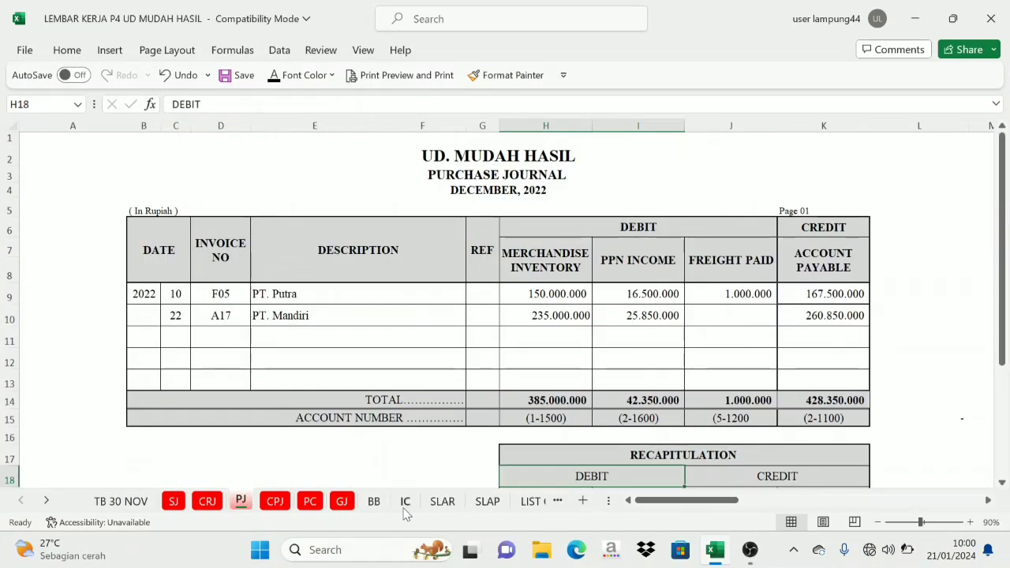
{"action": "left_click", "coordinate": [373, 501]}
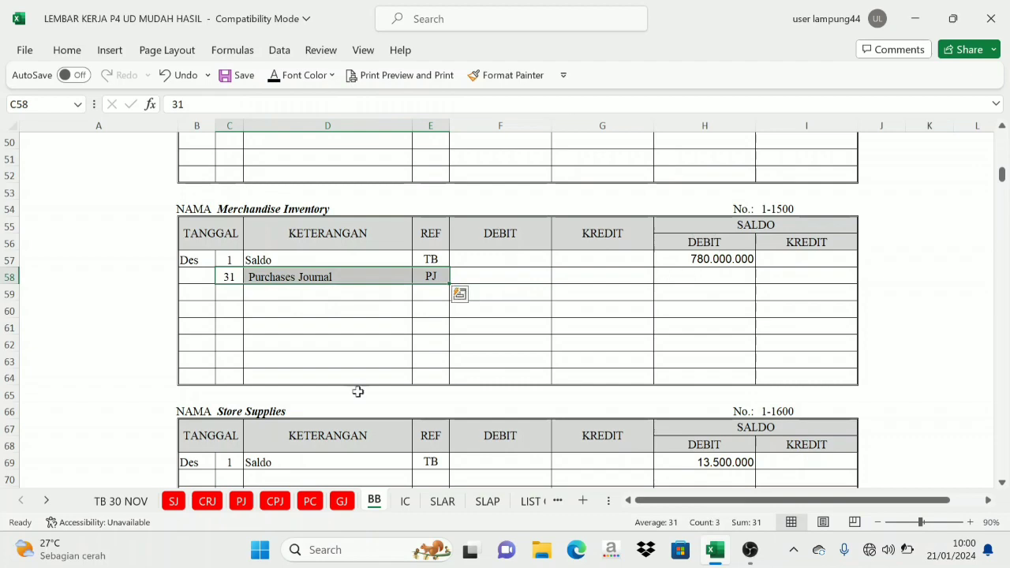
{"action": "left_click", "coordinate": [240, 500]}
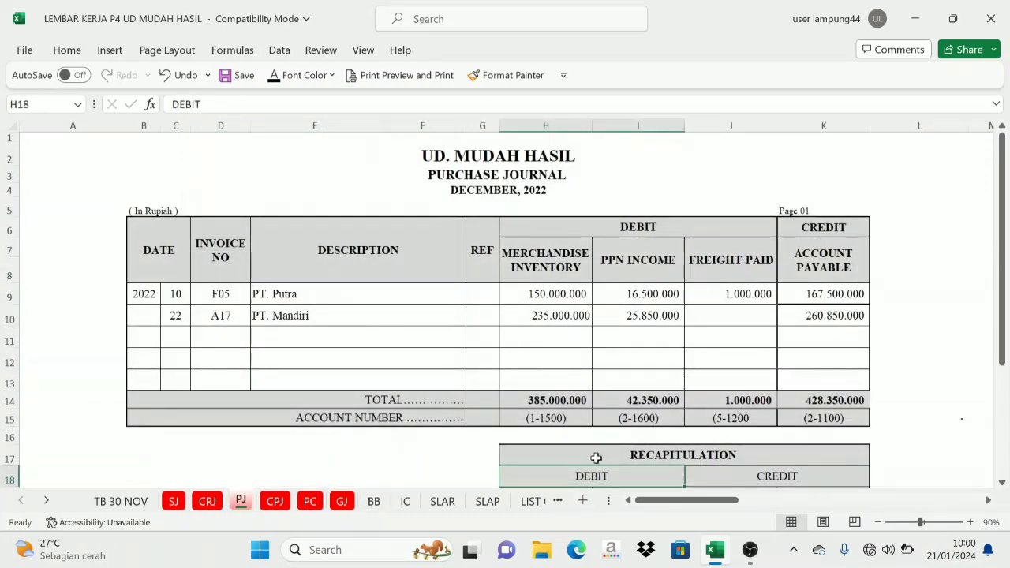
{"action": "scroll", "coordinate": [594, 457], "scroll_direction": "down", "scroll_amount": 3}
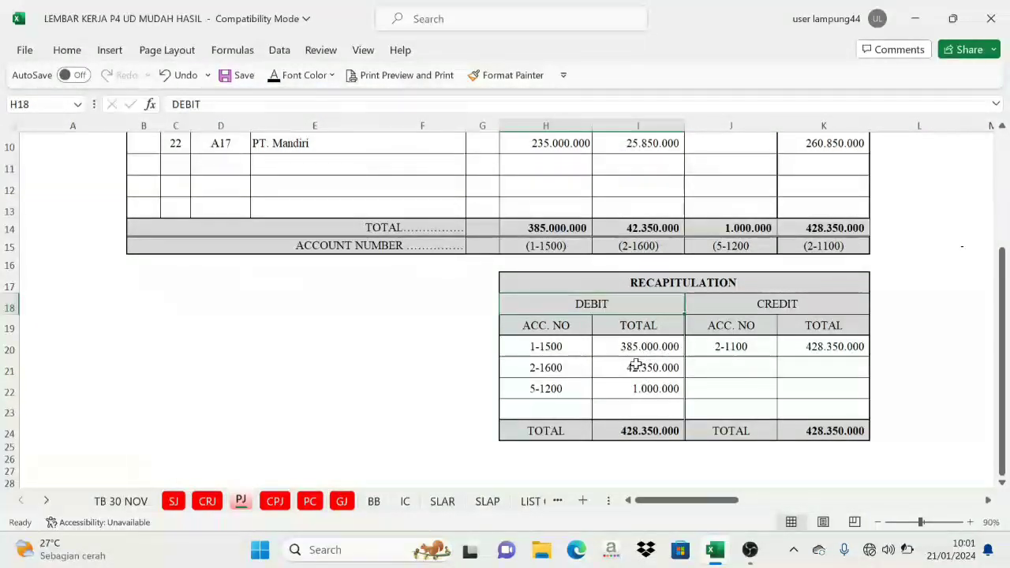
{"action": "left_click", "coordinate": [373, 501]}
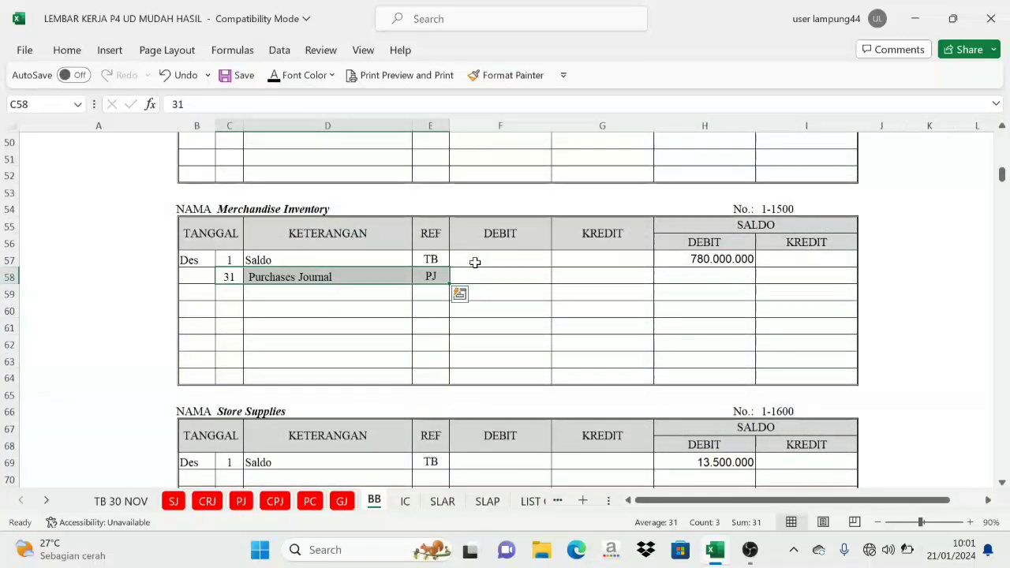
{"action": "left_click_drag", "start_coordinate": [519, 229], "coordinate": [608, 228]}
{"action": "left_click", "coordinate": [516, 275]}
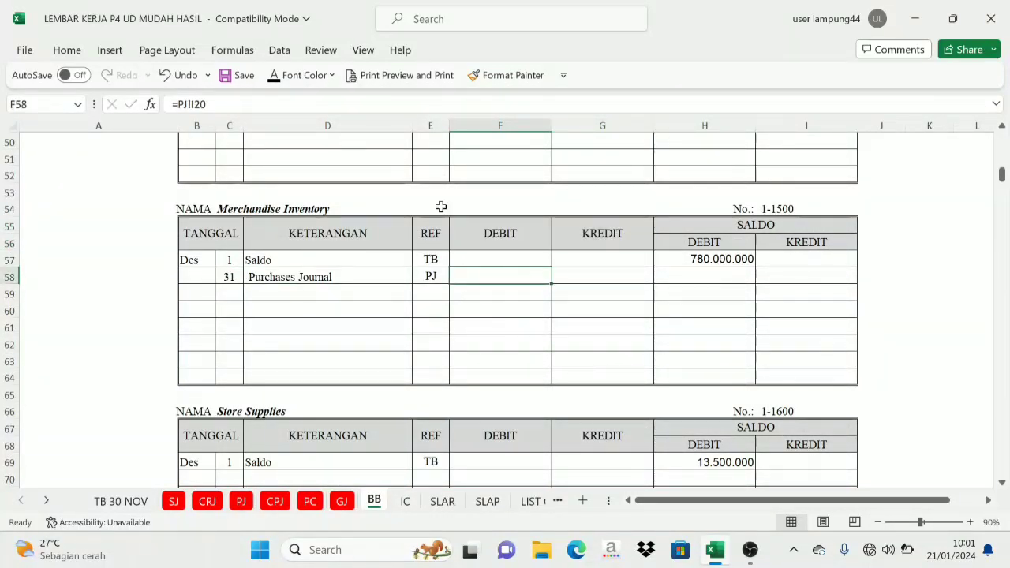
{"action": "left_click", "coordinate": [275, 75]}
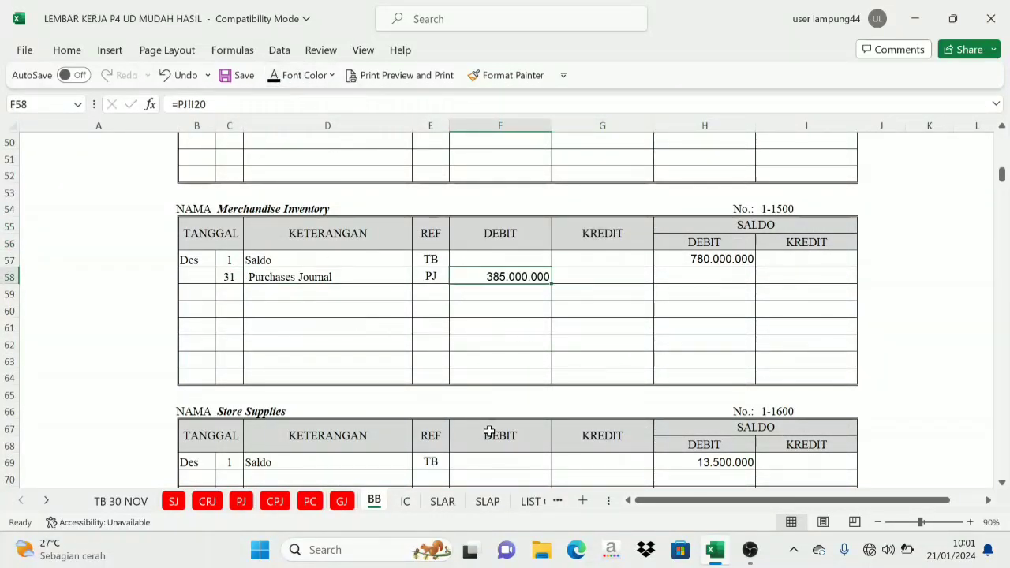
Compare the Merchandise Inventory debit posting with its debit balance column and apply black font color to the balance formula =H57+F58 in H58
{"action": "left_click", "coordinate": [717, 244]}
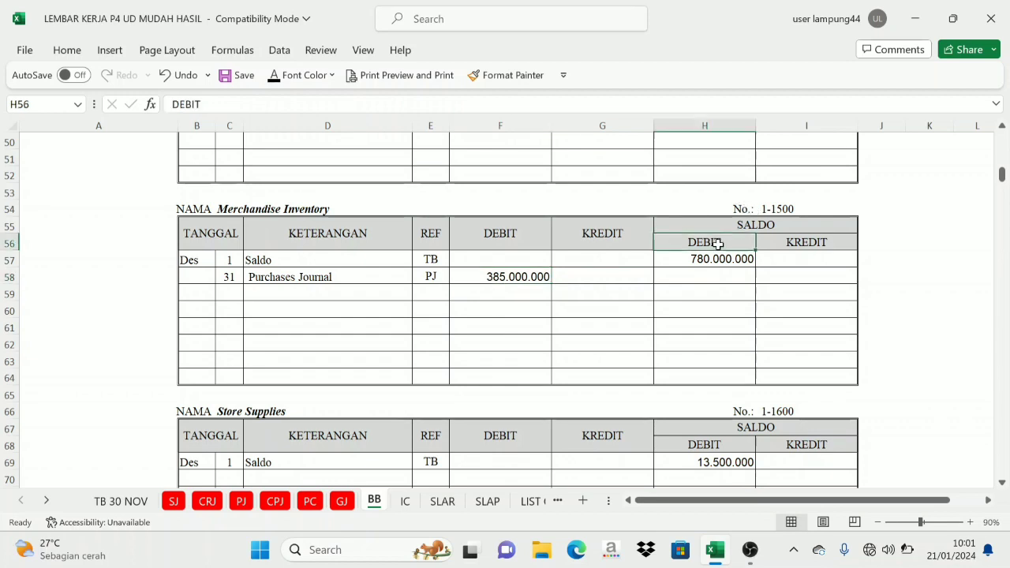
{"action": "left_click", "coordinate": [501, 236]}
{"action": "left_click", "coordinate": [342, 288]}
{"action": "left_click", "coordinate": [322, 274]}
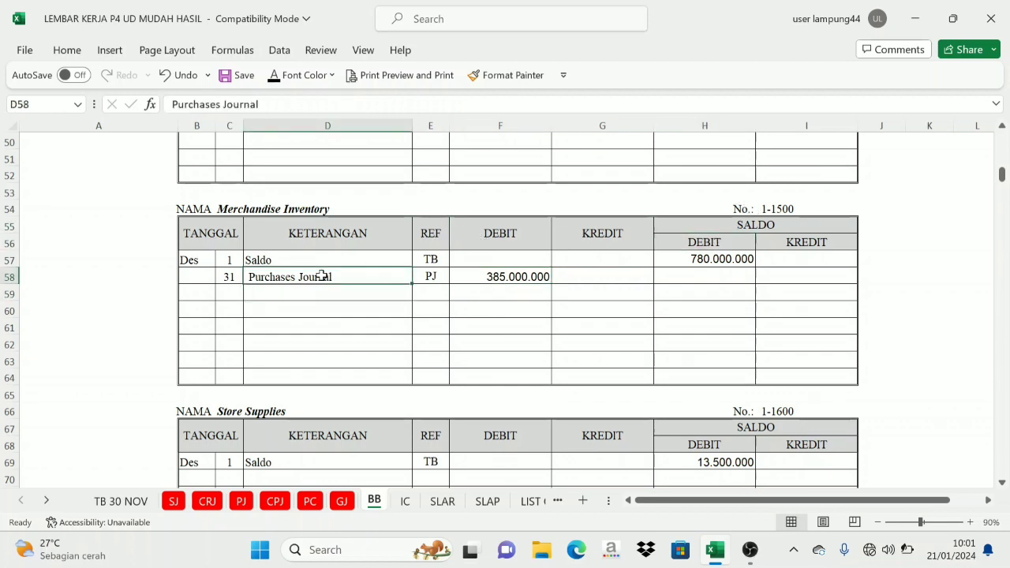
{"action": "left_click", "coordinate": [690, 241]}
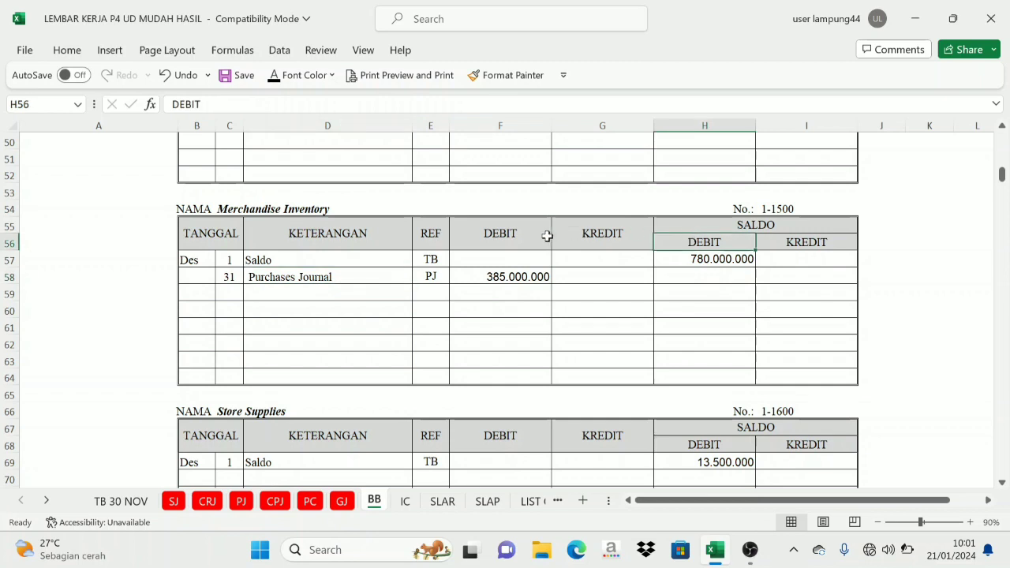
{"action": "left_click", "coordinate": [545, 234]}
{"action": "left_click", "coordinate": [700, 279]}
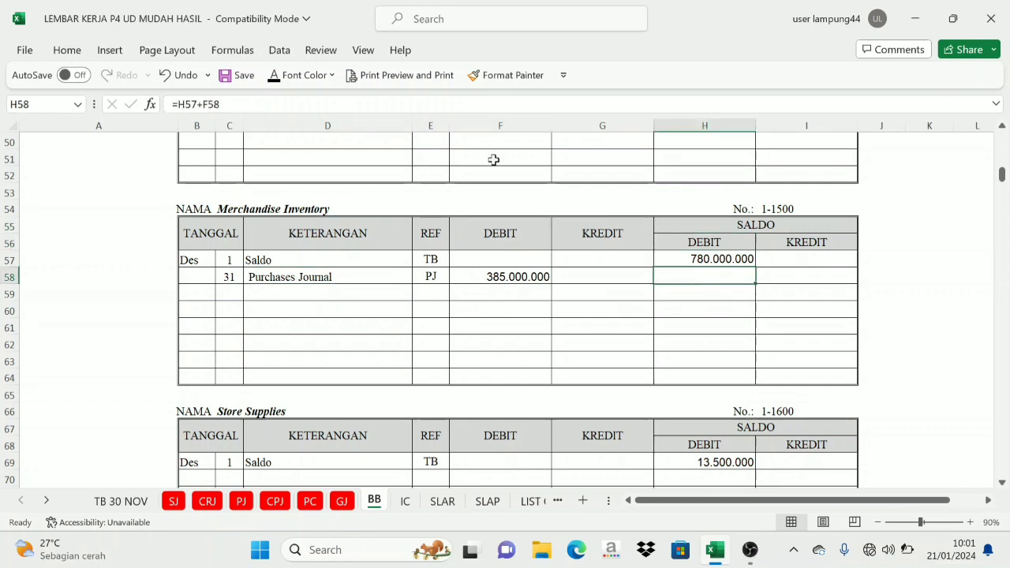
{"action": "left_click", "coordinate": [275, 75]}
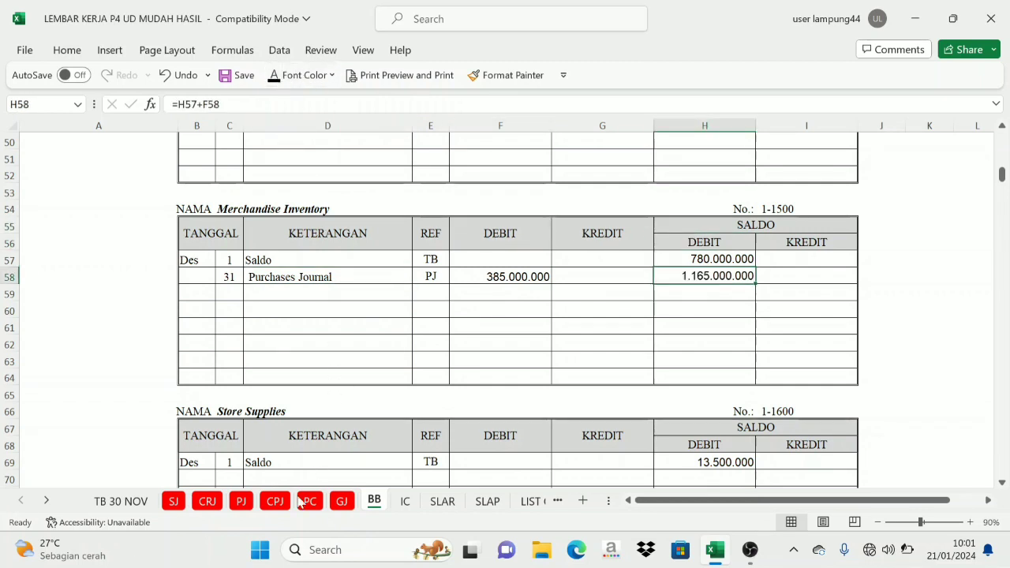
Find PJ recapitulation account 2-1600 on the BB sheet and apply black font color to PPN Income's 31 Purchases Journal PJ entry in C202:E202
{"action": "left_click", "coordinate": [241, 500]}
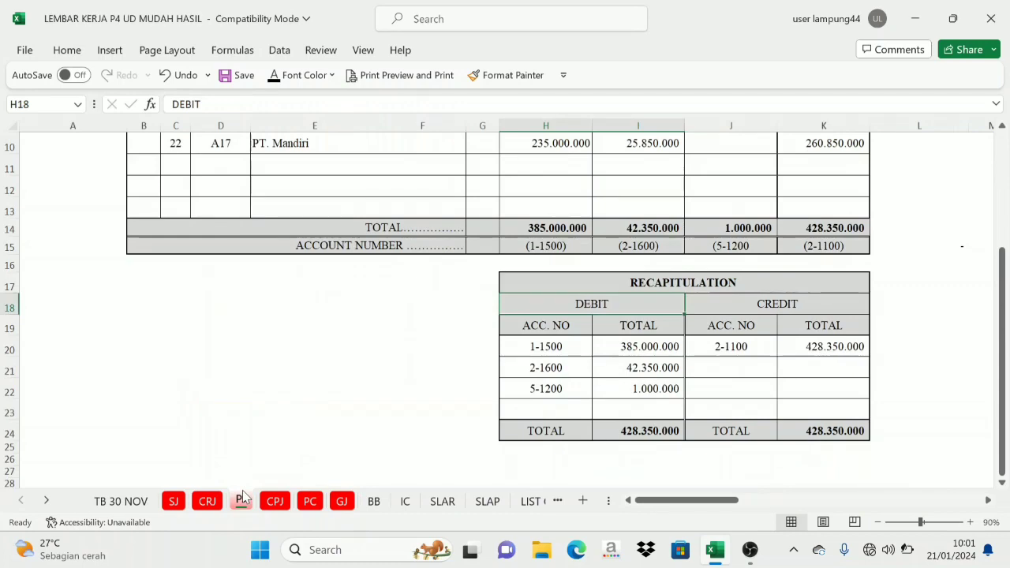
{"action": "left_click", "coordinate": [555, 369]}
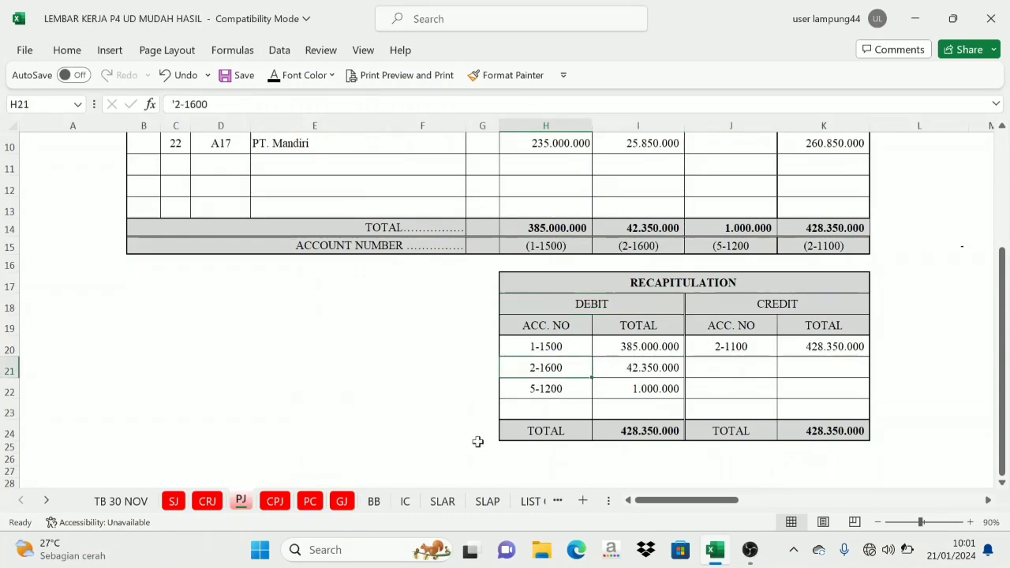
{"action": "left_click", "coordinate": [374, 500]}
{"action": "scroll", "coordinate": [777, 332], "scroll_direction": "down", "scroll_amount": 6}
{"action": "scroll", "coordinate": [911, 406], "scroll_direction": "down", "scroll_amount": 20}
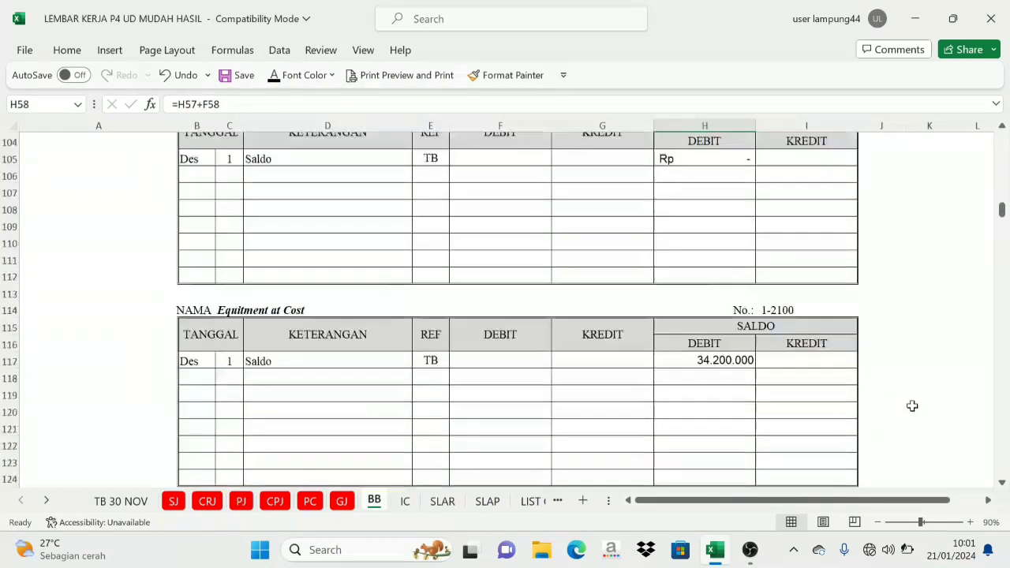
{"action": "scroll", "coordinate": [932, 408], "scroll_direction": "down", "scroll_amount": 9}
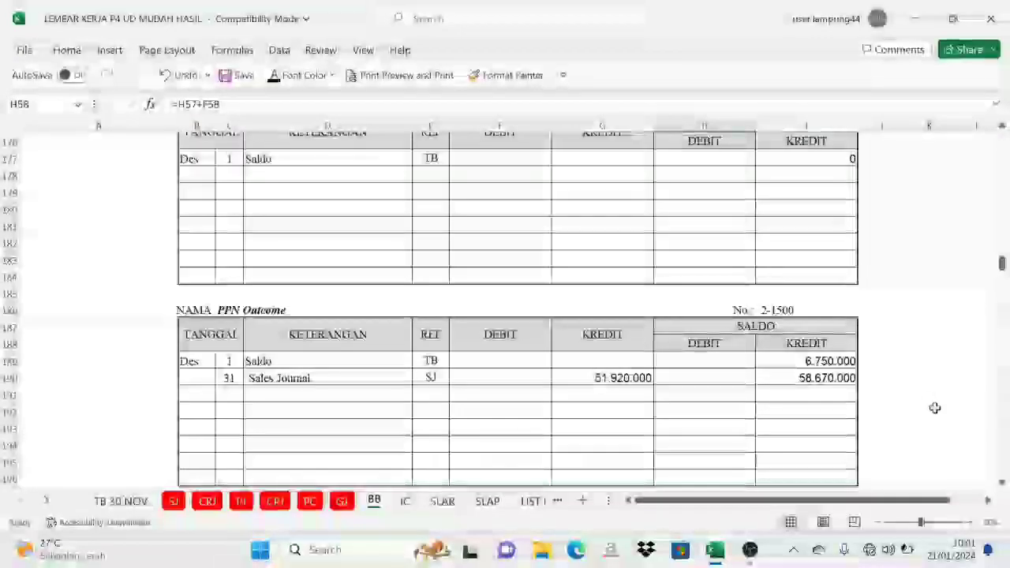
{"action": "left_click", "coordinate": [775, 254]}
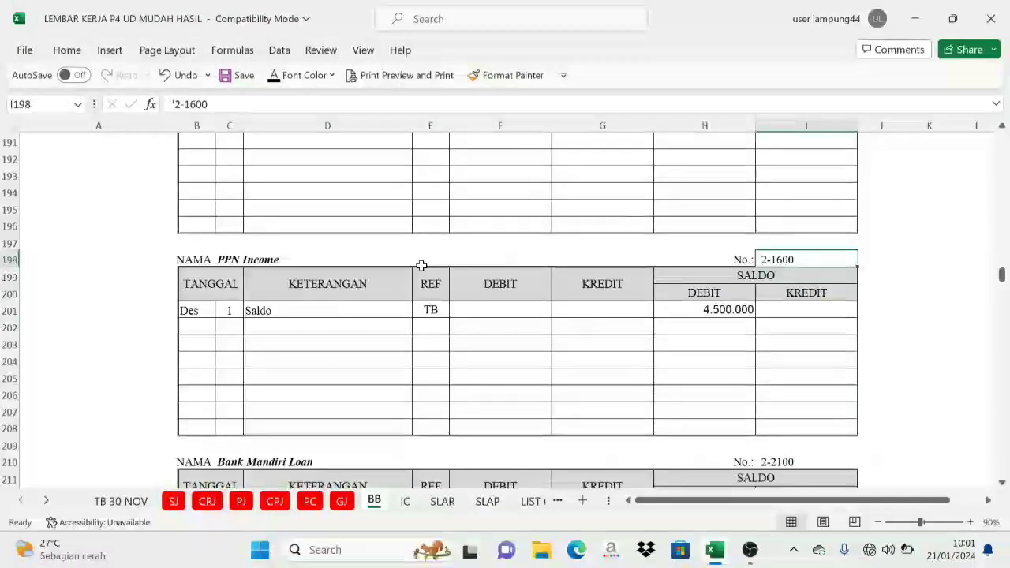
{"action": "left_click", "coordinate": [226, 259]}
{"action": "left_click_drag", "start_coordinate": [236, 332], "coordinate": [417, 329]}
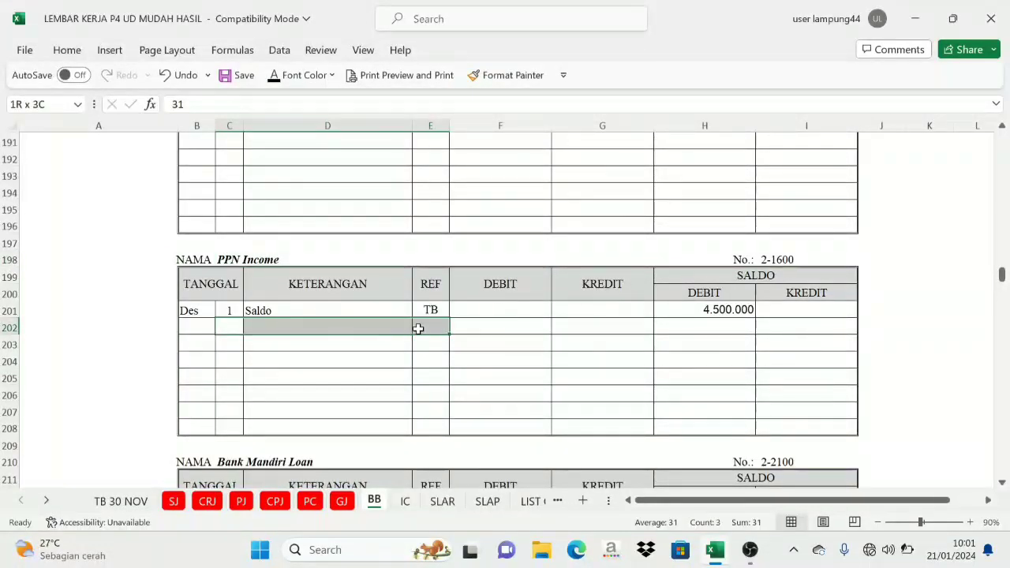
{"action": "left_click", "coordinate": [273, 74]}
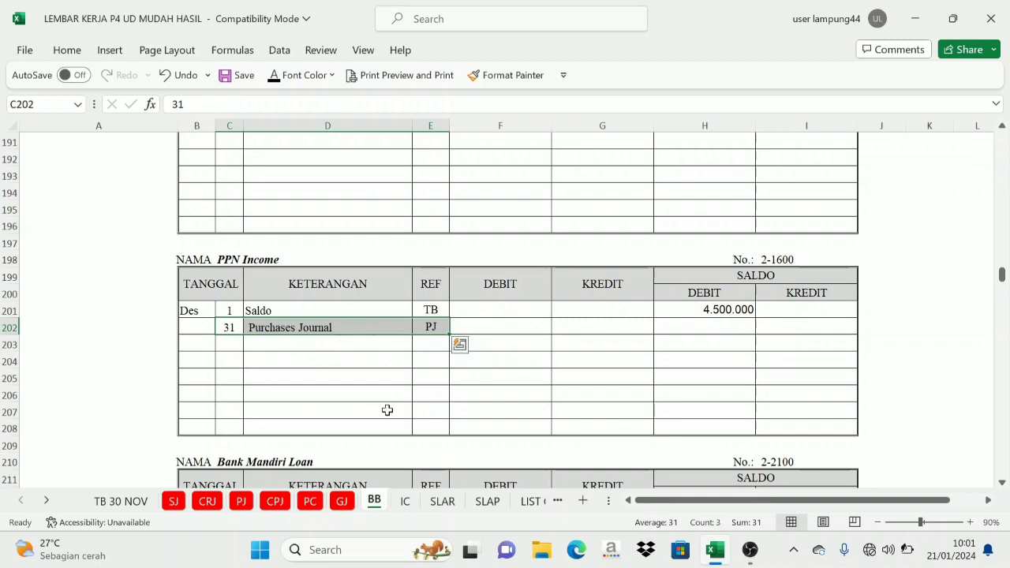
Check the 2-1600 total in the PJ recapitulation and apply black font color to the PPN Income debit formula =PJ!I21 in BB cell F202
{"action": "left_click", "coordinate": [240, 501]}
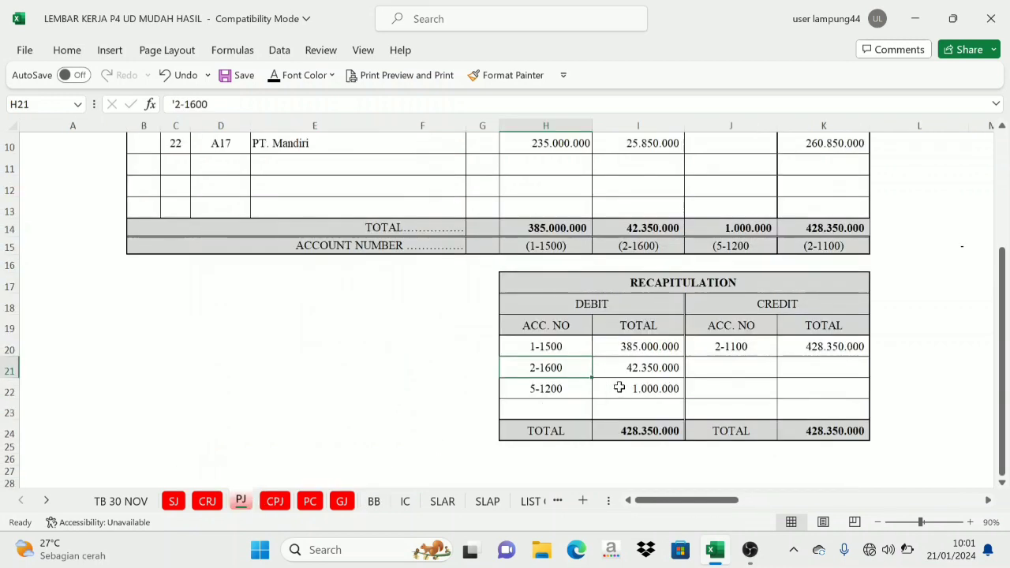
{"action": "left_click", "coordinate": [643, 370]}
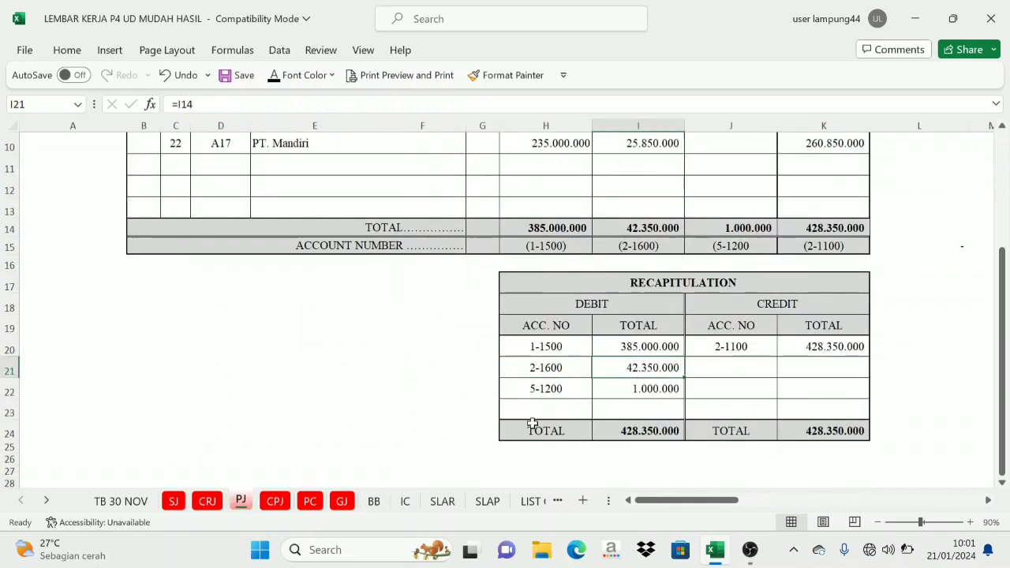
{"action": "left_click", "coordinate": [374, 501]}
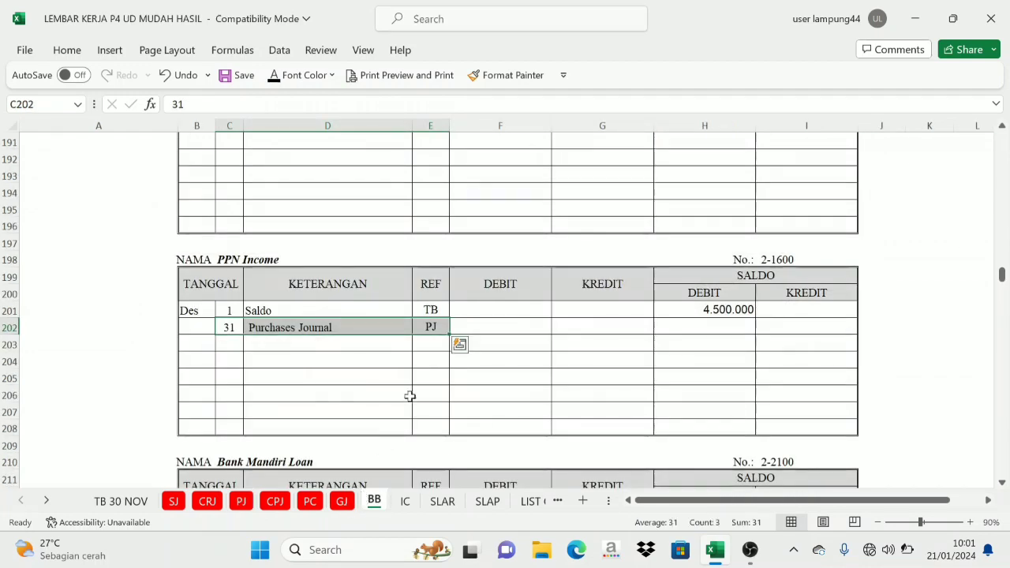
{"action": "left_click_drag", "start_coordinate": [489, 287], "coordinate": [593, 285]}
{"action": "left_click", "coordinate": [493, 329]}
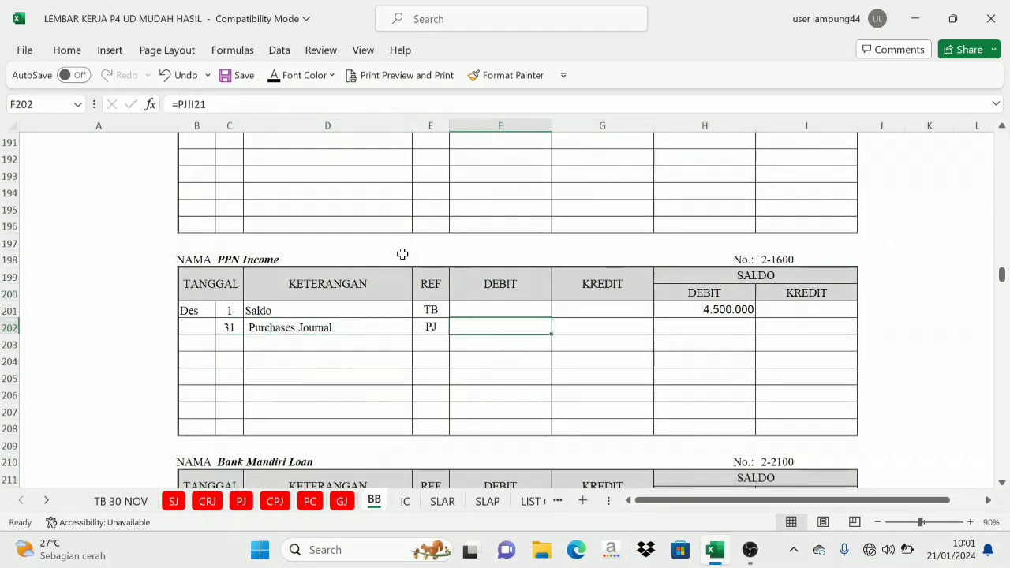
{"action": "left_click", "coordinate": [274, 79]}
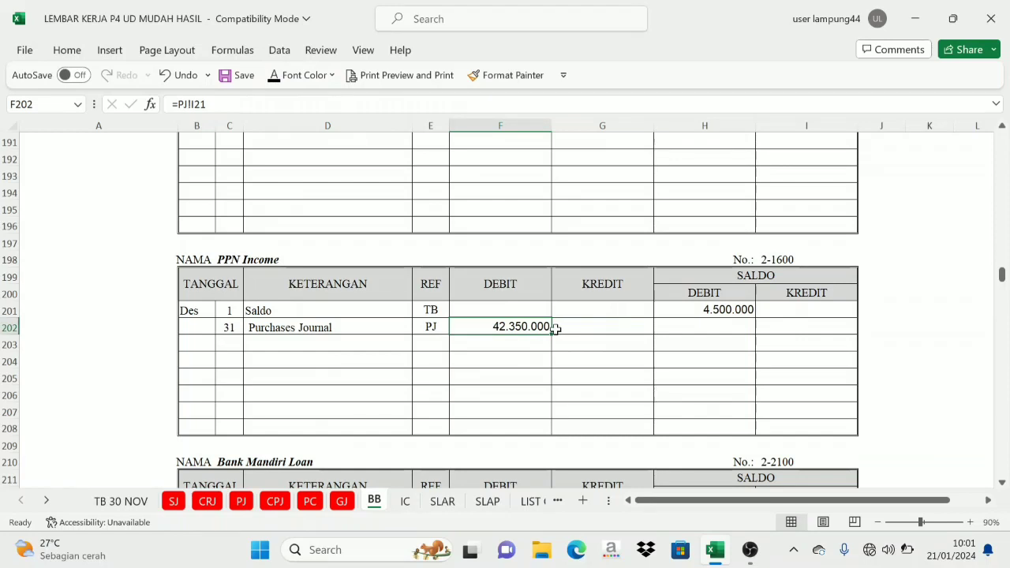
Compare the PPN Income debit posting with its debit balance column and apply black font color to the balance formula =H201+F202 in H202
{"action": "left_click", "coordinate": [721, 283]}
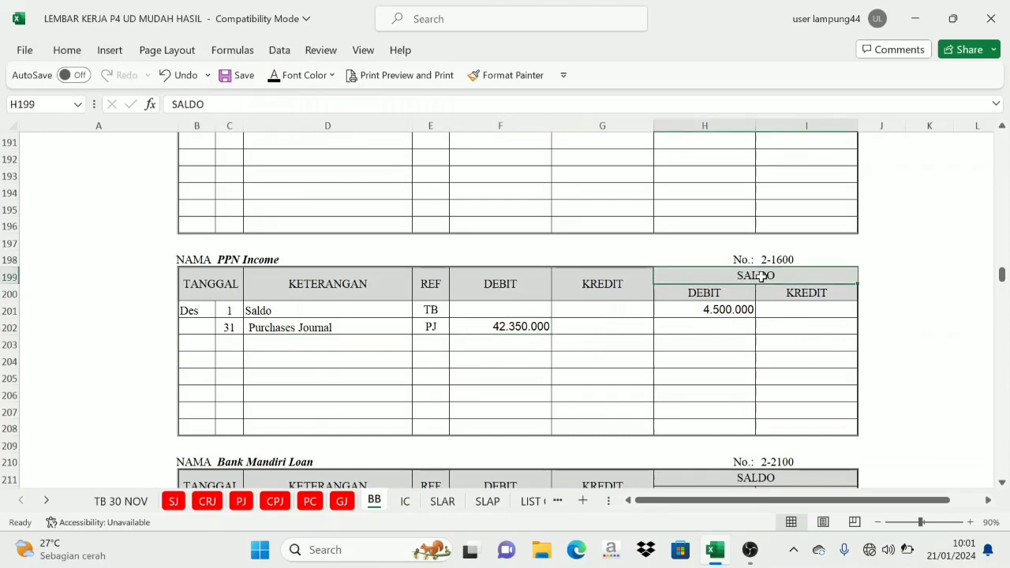
{"action": "left_click", "coordinate": [736, 306]}
{"action": "left_click", "coordinate": [728, 297]}
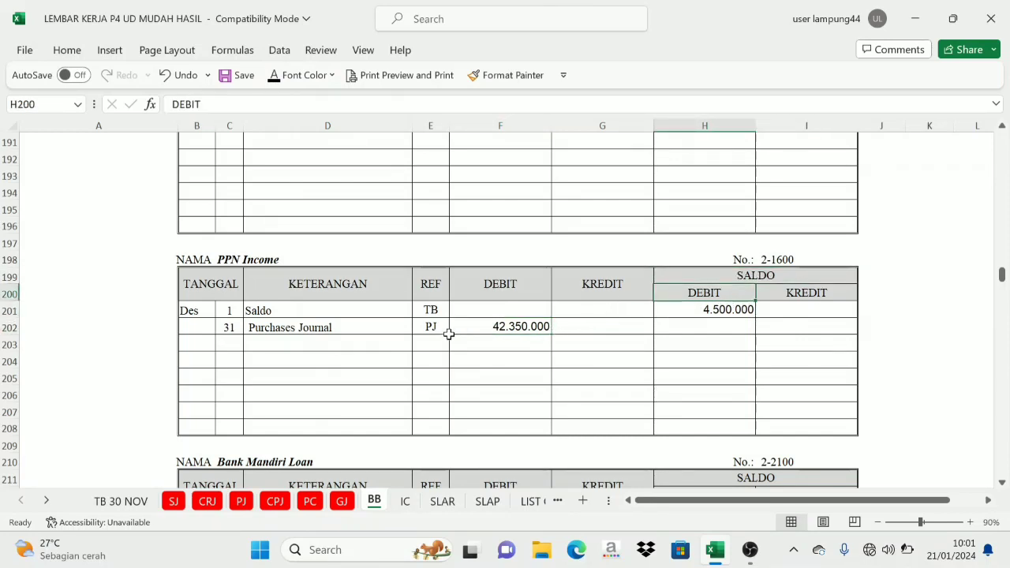
{"action": "left_click", "coordinate": [497, 301]}
{"action": "left_click", "coordinate": [324, 332]}
{"action": "left_click", "coordinate": [492, 301]}
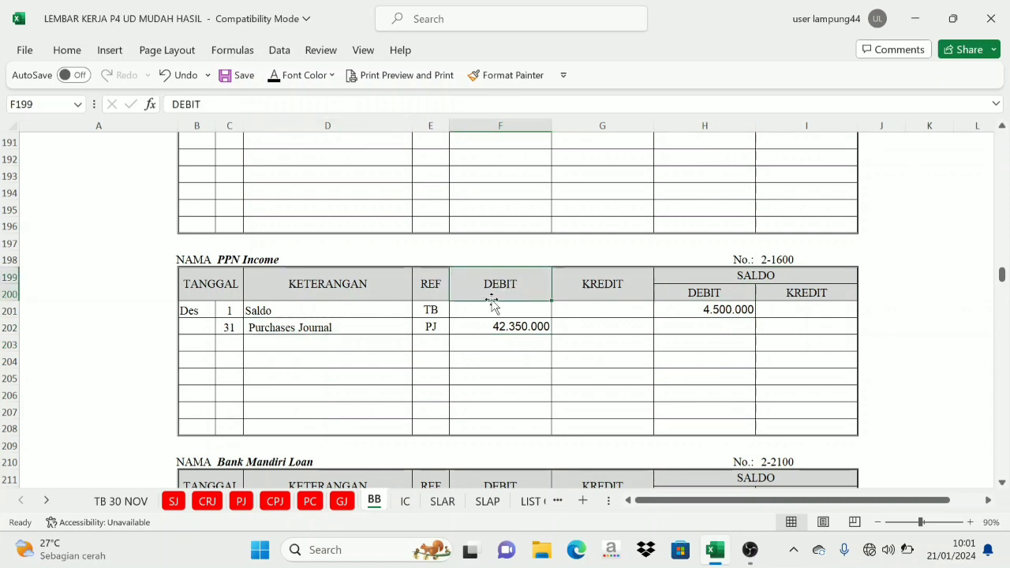
{"action": "left_click", "coordinate": [501, 326]}
{"action": "left_click", "coordinate": [690, 293]}
{"action": "left_click", "coordinate": [520, 325]}
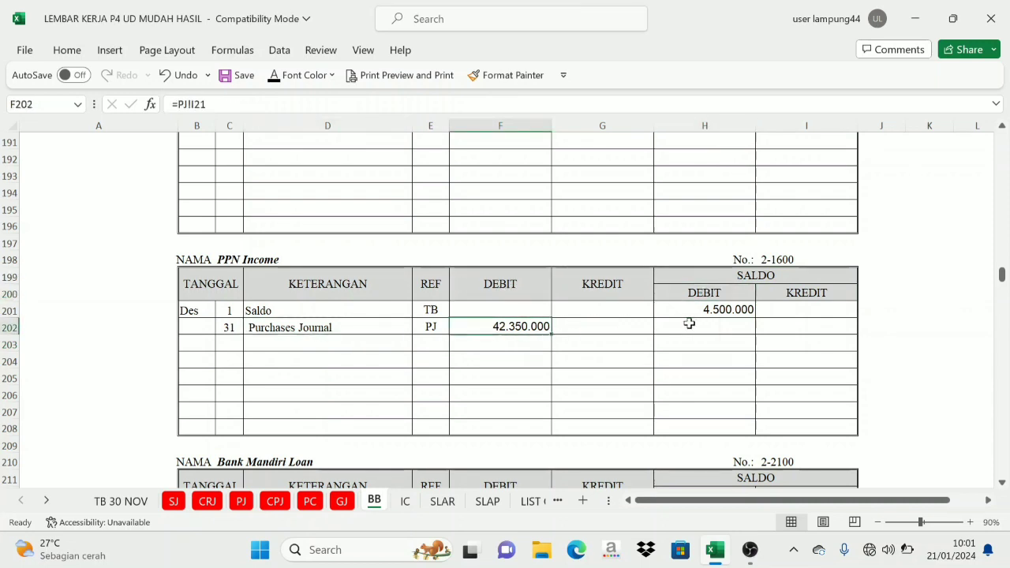
{"action": "left_click", "coordinate": [699, 325]}
{"action": "left_click", "coordinate": [271, 75]}
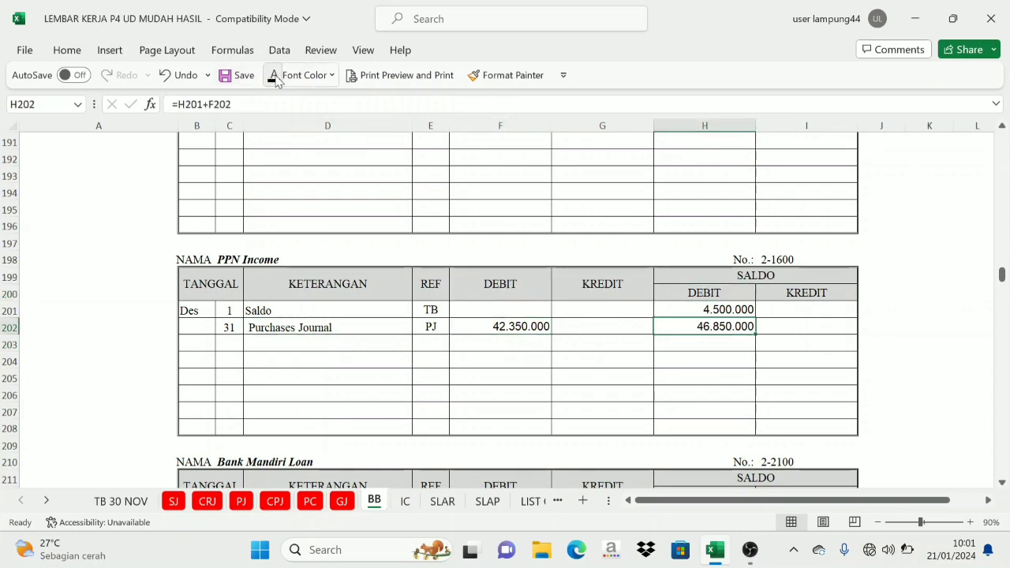
Find PJ recapitulation account 5-1200 on the BB sheet and apply black font color to Freight Paid's 31 Purchases Journal PJ entry in C322:E322
{"action": "left_click", "coordinate": [246, 503]}
{"action": "left_click", "coordinate": [651, 387]}
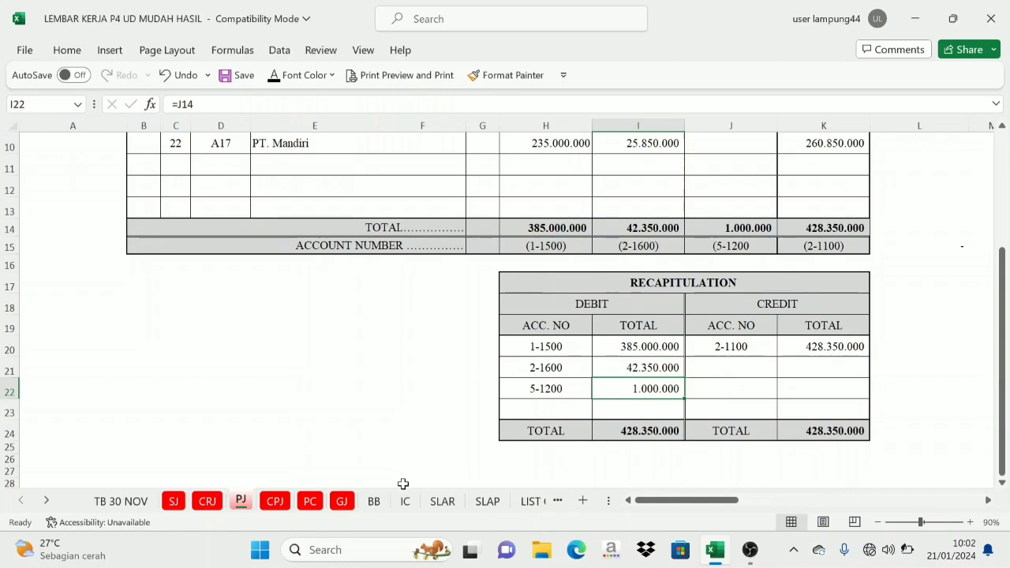
{"action": "left_click", "coordinate": [374, 501]}
{"action": "left_click_drag", "start_coordinate": [1000, 276], "coordinate": [1002, 329]}
{"action": "scroll", "coordinate": [901, 376], "scroll_direction": "down", "scroll_amount": 17}
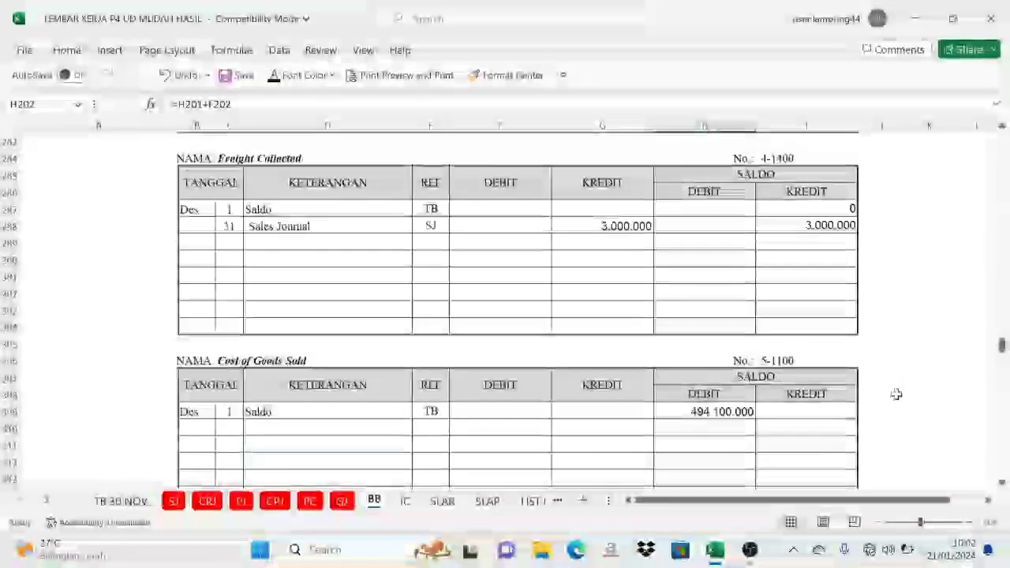
{"action": "left_click", "coordinate": [769, 310]}
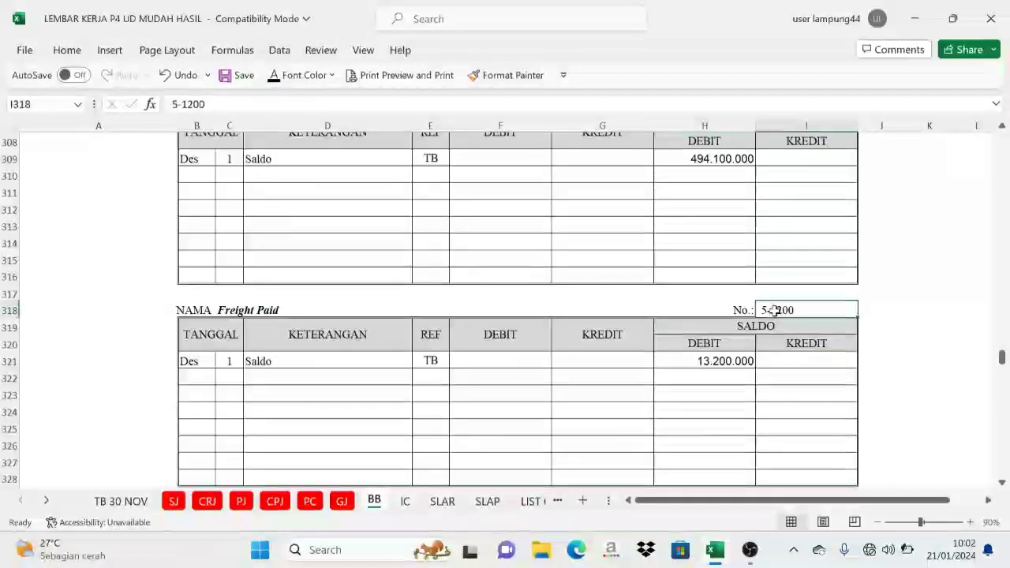
{"action": "left_click", "coordinate": [251, 316]}
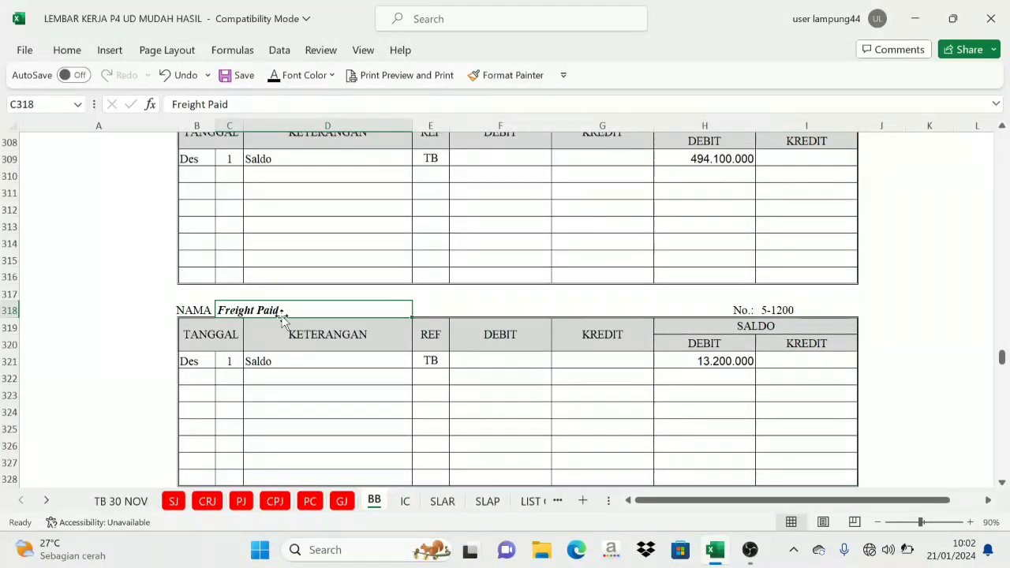
{"action": "scroll", "coordinate": [253, 311], "scroll_direction": "down", "scroll_amount": 1}
{"action": "left_click_drag", "start_coordinate": [231, 327], "coordinate": [430, 328]}
{"action": "type", "text": "31\tPurchases Journal\tPJ"}
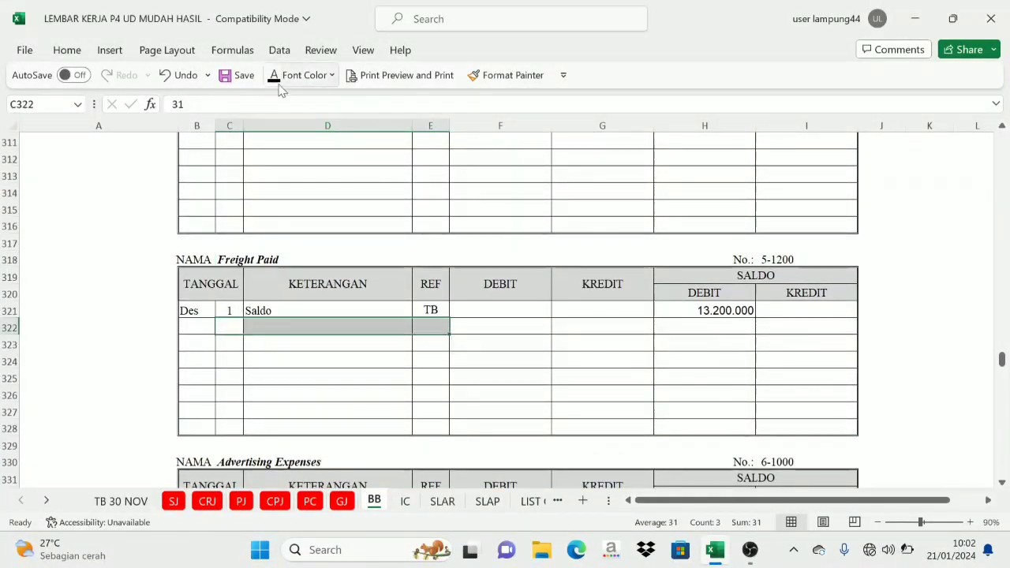
{"action": "left_click", "coordinate": [275, 75]}
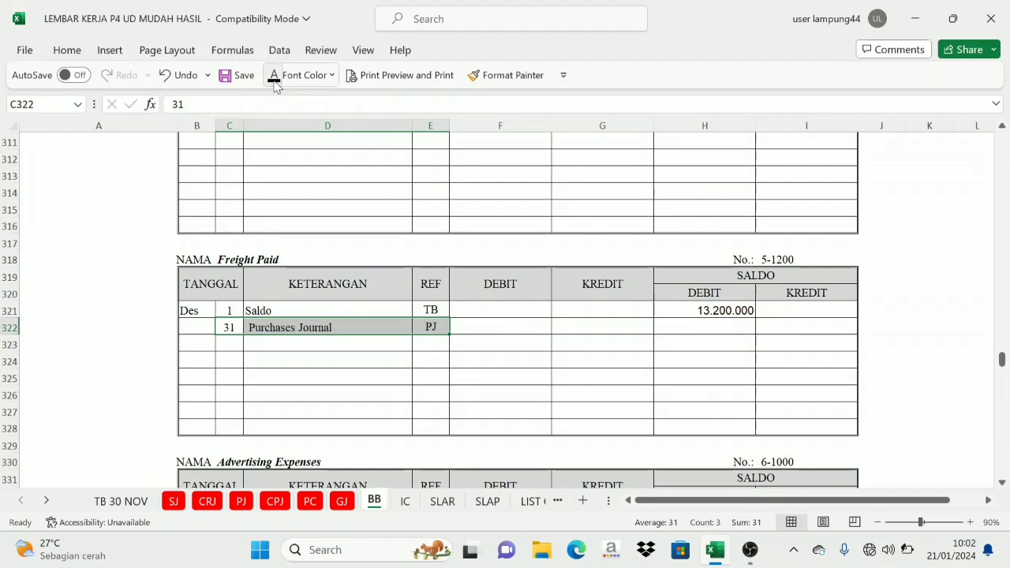
Check the 5-1200 total in the PJ recapitulation and apply black font color to the Freight Paid debit formula =PJ!I22 in BB cell F322
{"action": "left_click", "coordinate": [513, 325]}
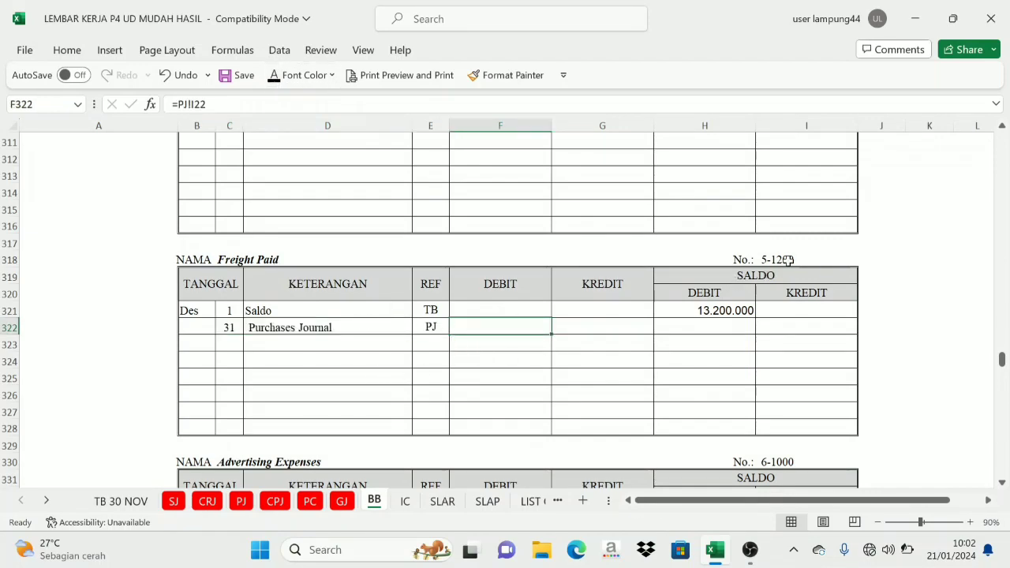
{"action": "left_click", "coordinate": [239, 501]}
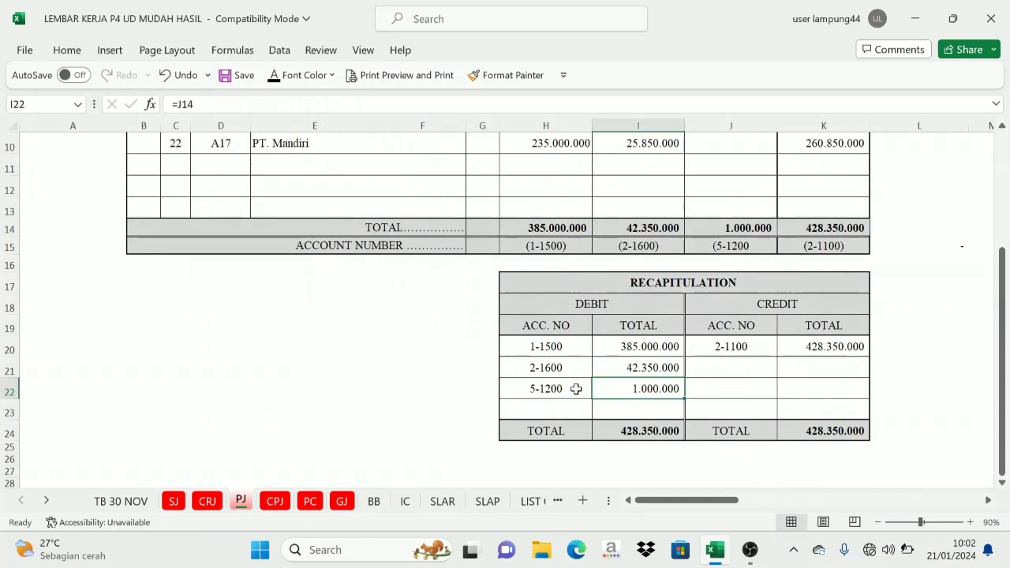
{"action": "left_click", "coordinate": [374, 501]}
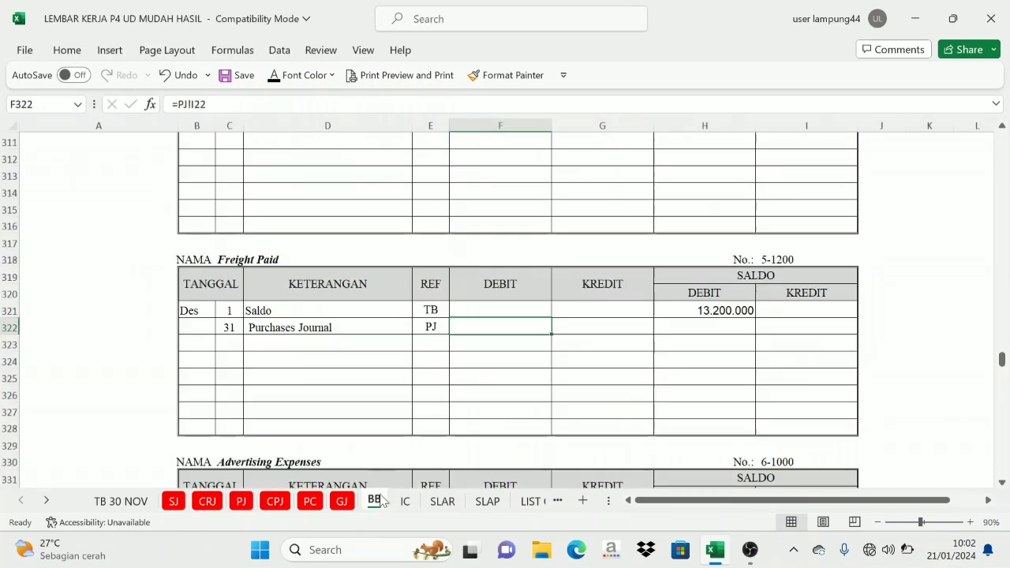
{"action": "left_click_drag", "start_coordinate": [471, 296], "coordinate": [595, 272]}
{"action": "left_click", "coordinate": [509, 324]}
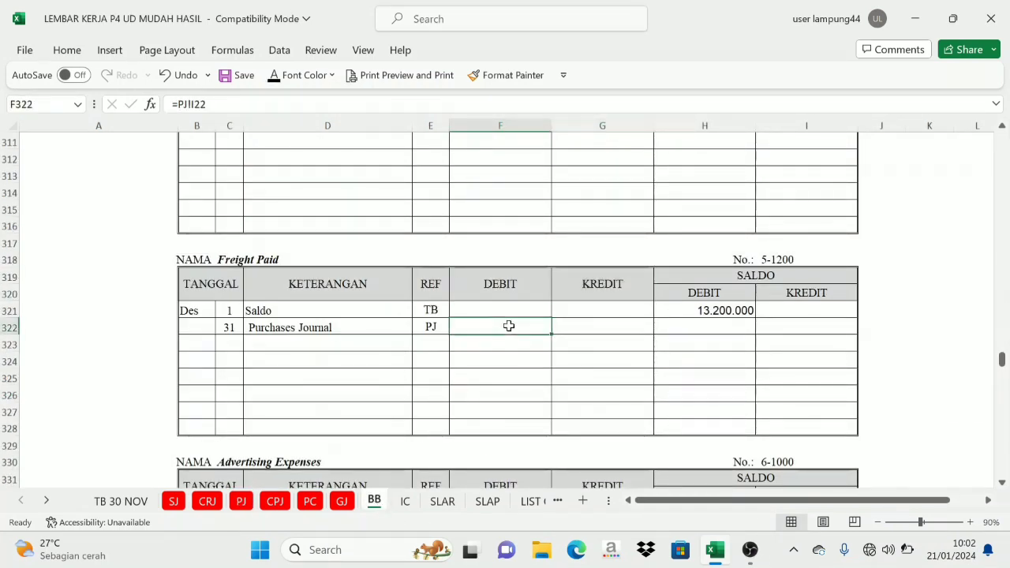
{"action": "left_click", "coordinate": [274, 77]}
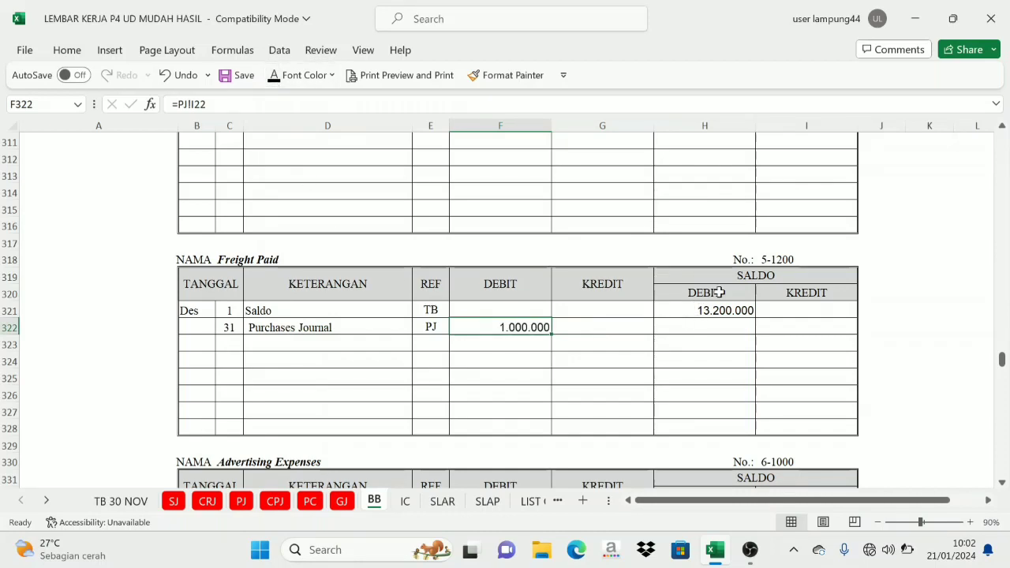
Compare the Freight Paid debit posting with its debit balance column and apply black font color to the balance formula =H321+F322 in H322
{"action": "left_click", "coordinate": [750, 276]}
{"action": "left_click", "coordinate": [722, 310]}
{"action": "left_click", "coordinate": [721, 291]}
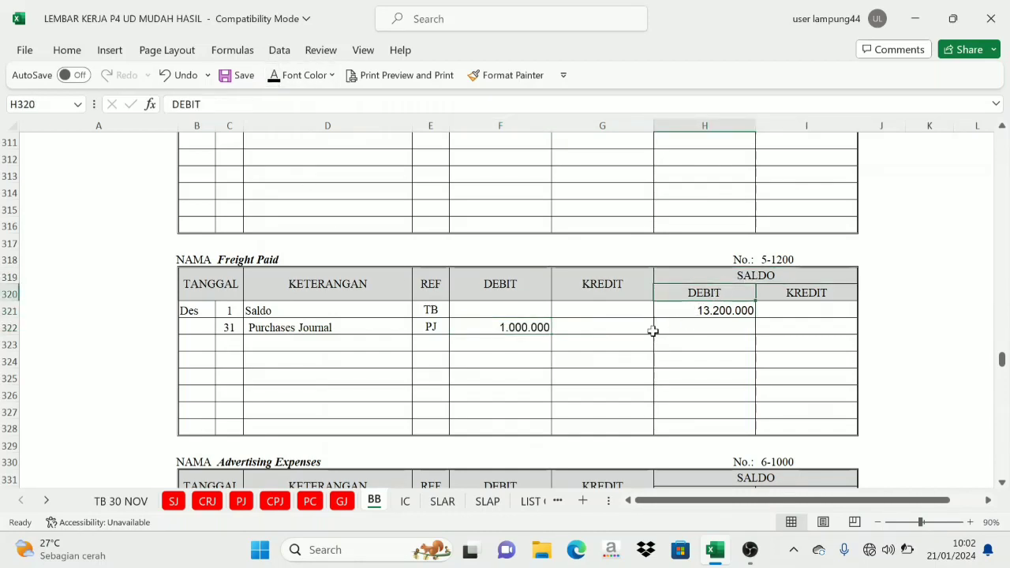
{"action": "left_click", "coordinate": [529, 331]}
{"action": "left_click", "coordinate": [716, 294]}
{"action": "left_click", "coordinate": [536, 297]}
{"action": "left_click", "coordinate": [702, 326]}
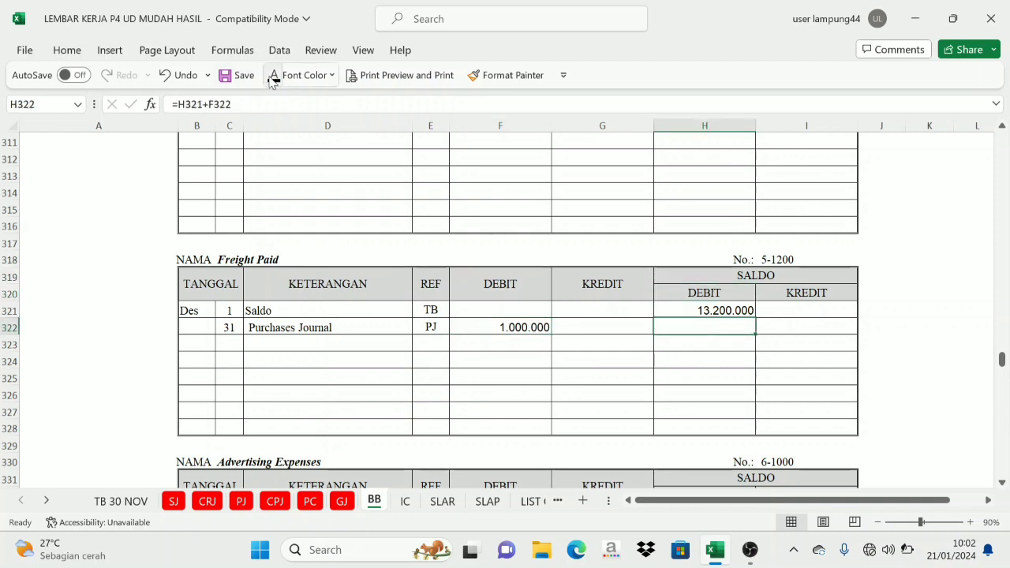
{"action": "left_click", "coordinate": [274, 76]}
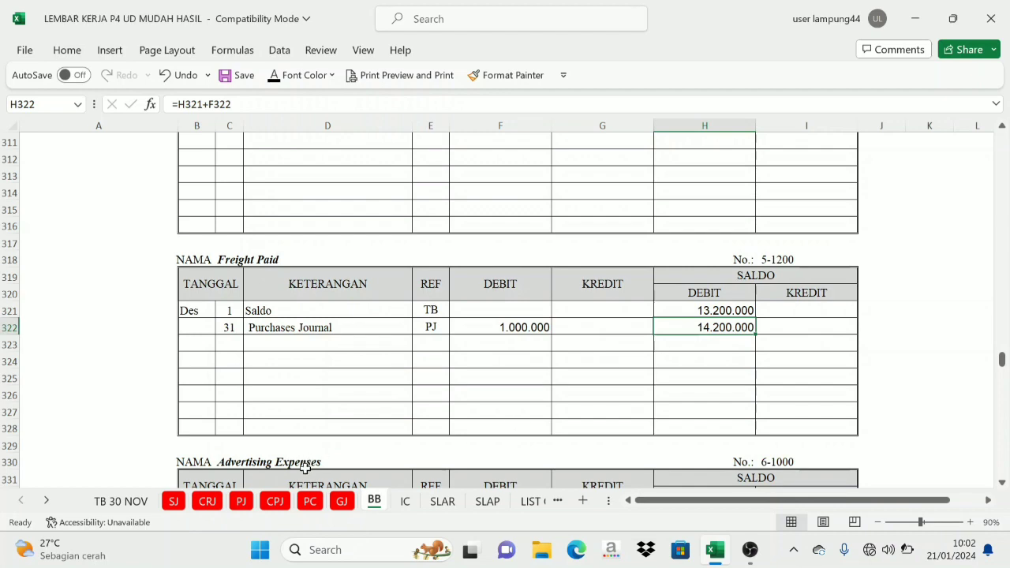
Find PJ recapitulation credit account 2-1100 on the BB sheet and apply black font color to Accounts Payable's 31 Purchases Journal PJ entry in C142:E142
{"action": "left_click", "coordinate": [241, 501]}
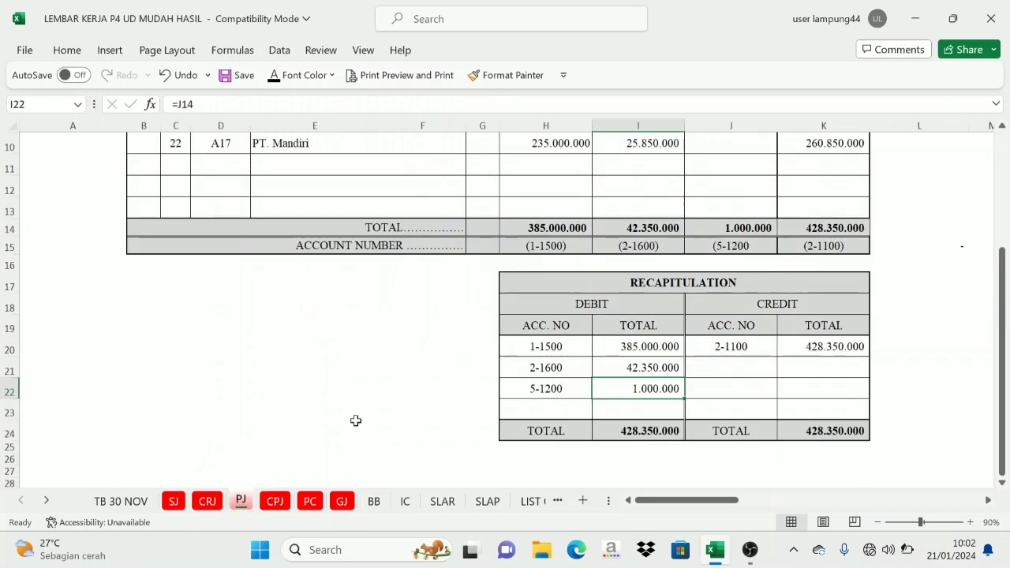
{"action": "left_click_drag", "start_coordinate": [755, 302], "coordinate": [753, 368]}
{"action": "left_click", "coordinate": [771, 306]}
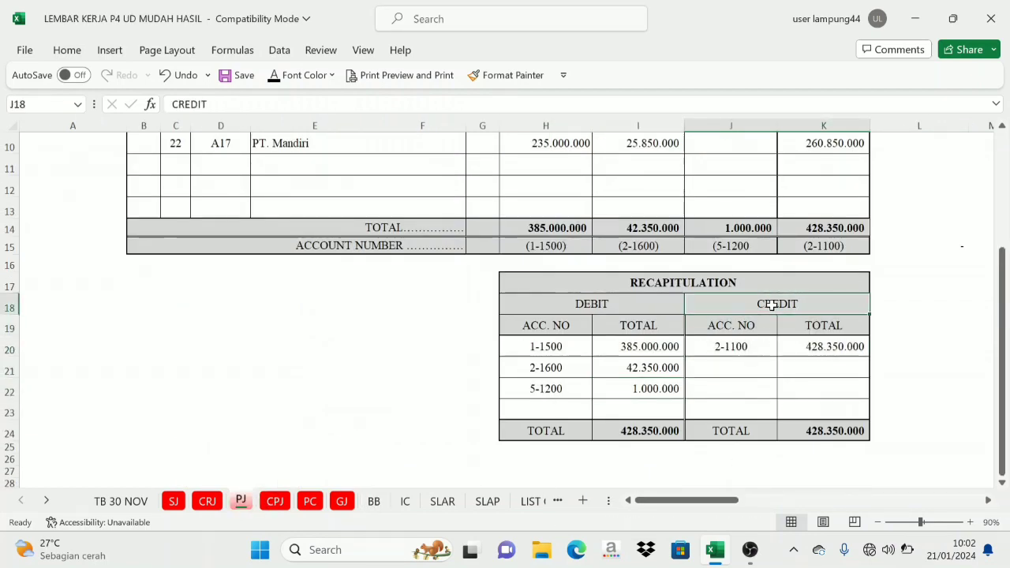
{"action": "left_click", "coordinate": [731, 350]}
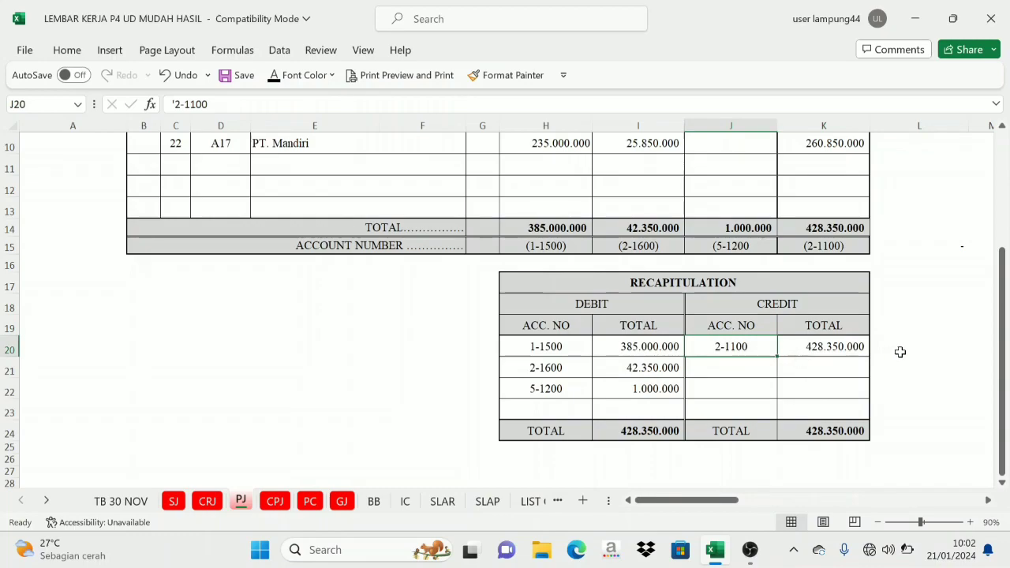
{"action": "left_click", "coordinate": [374, 502]}
{"action": "left_click_drag", "start_coordinate": [1002, 363], "coordinate": [1002, 266]}
{"action": "scroll", "coordinate": [807, 260], "scroll_direction": "up", "scroll_amount": 15}
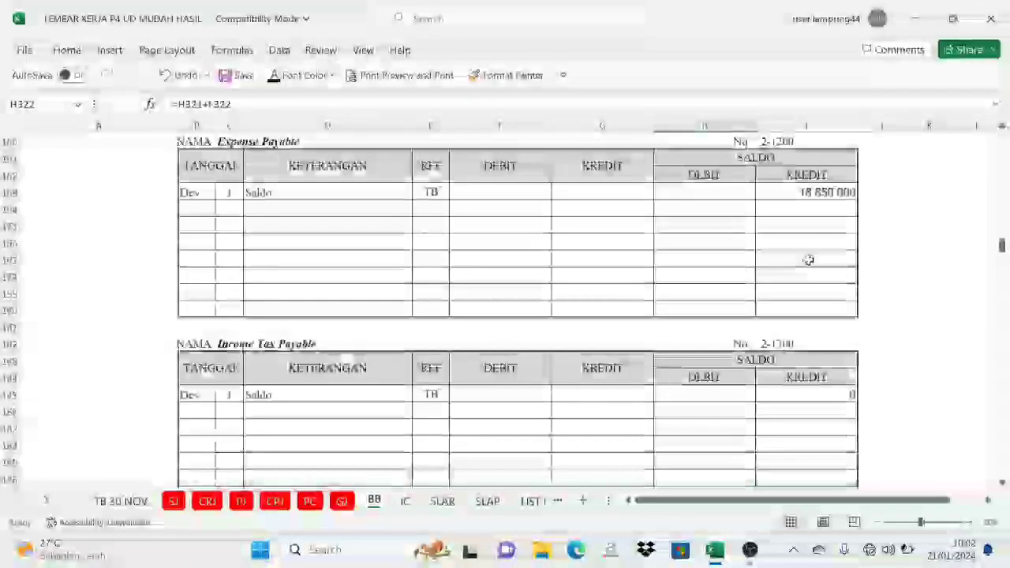
{"action": "scroll", "coordinate": [797, 271], "scroll_direction": "down", "scroll_amount": 2}
{"action": "left_click", "coordinate": [777, 245]}
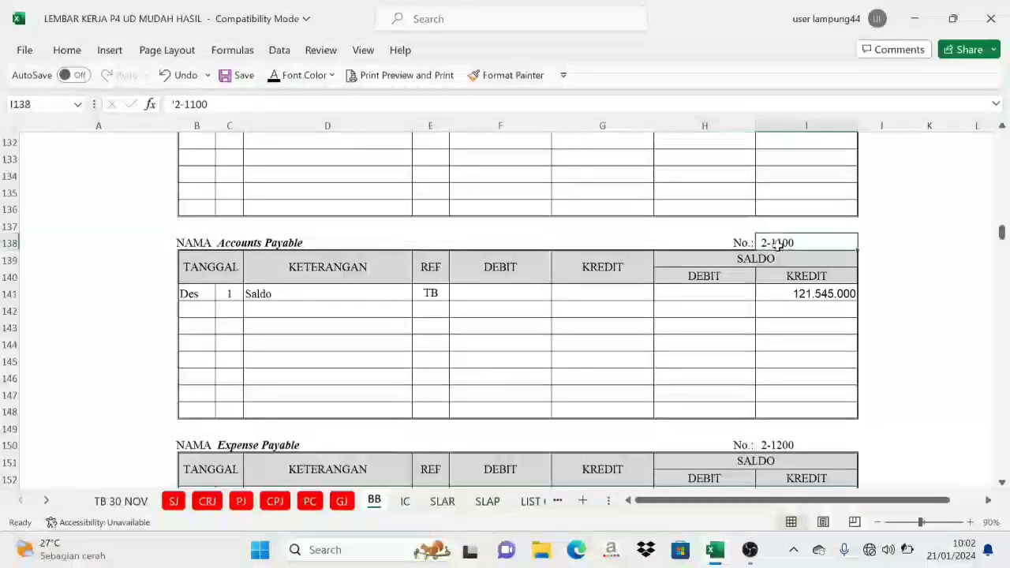
{"action": "left_click", "coordinate": [263, 244]}
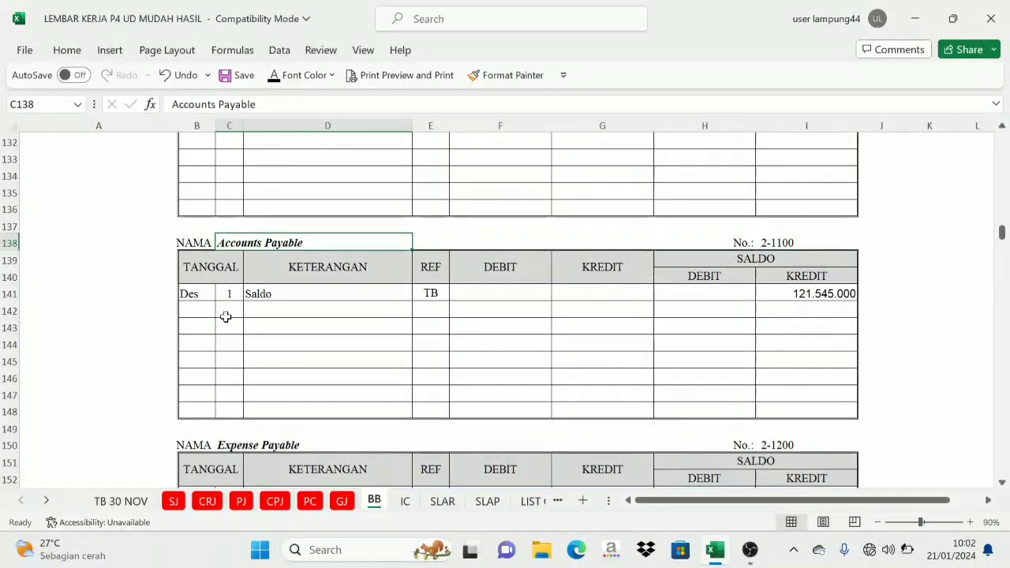
{"action": "left_click_drag", "start_coordinate": [225, 312], "coordinate": [430, 310]}
{"action": "left_click", "coordinate": [275, 75]}
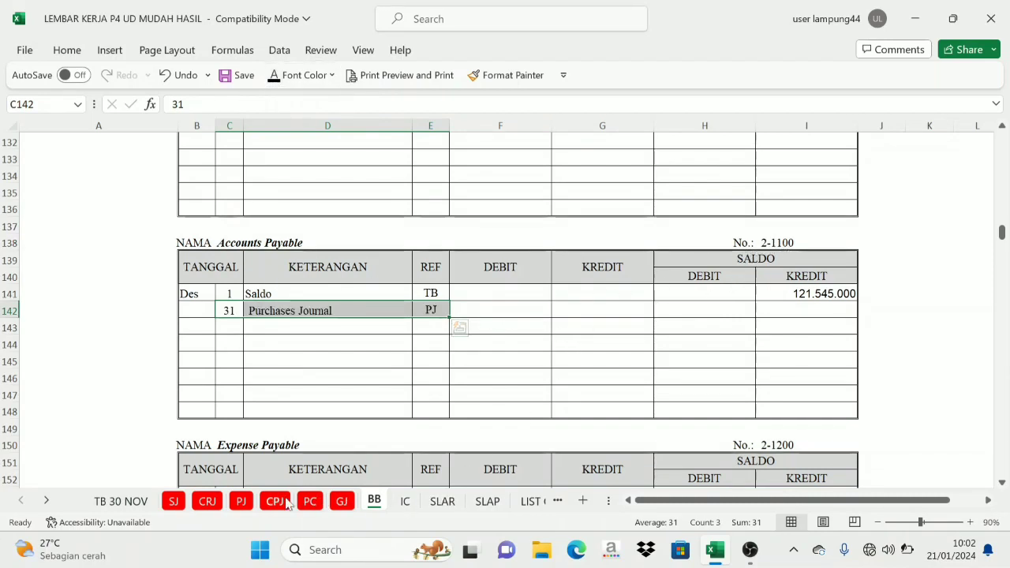
Check the 2-1100 credit total in the PJ recapitulation and apply black font color to the Accounts Payable credit formula =PJ!K20 in BB cell G142
{"action": "left_click", "coordinate": [241, 500]}
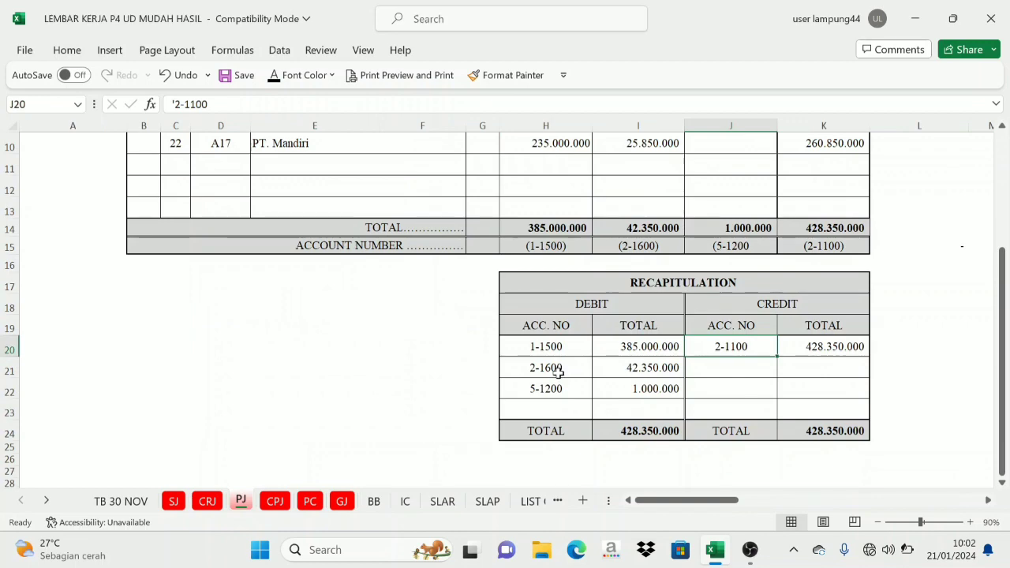
{"action": "left_click", "coordinate": [821, 355]}
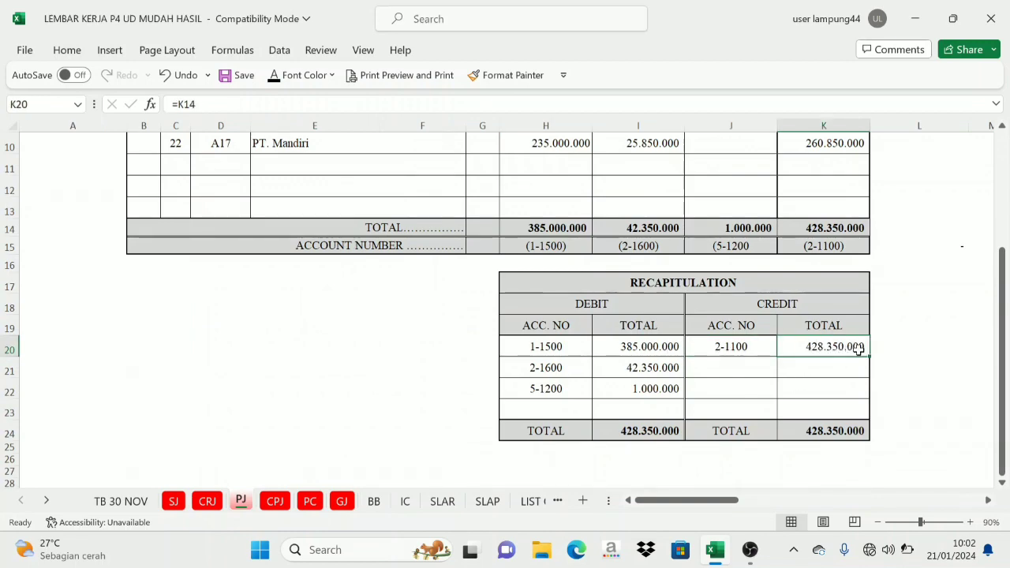
{"action": "left_click", "coordinate": [374, 501]}
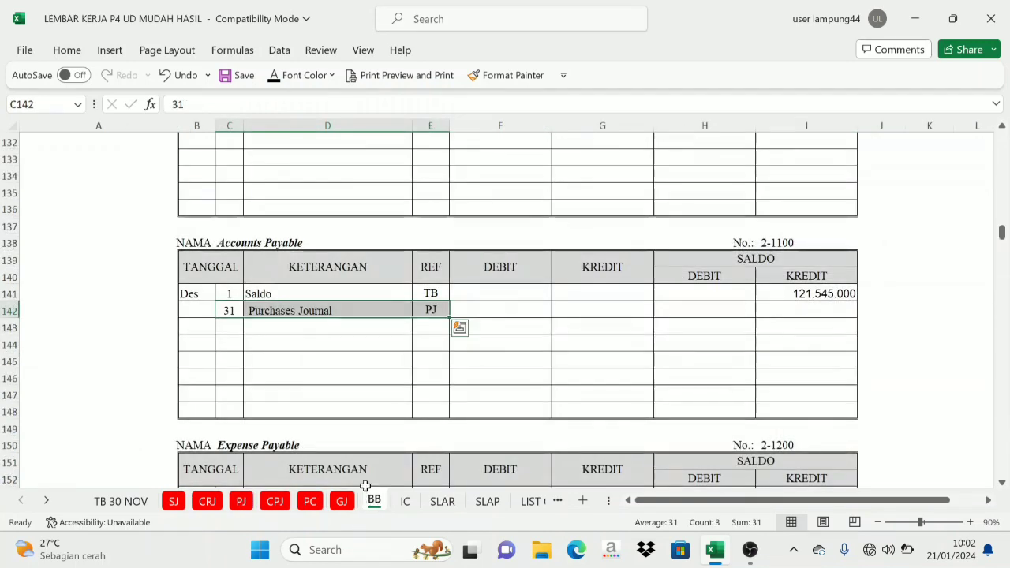
{"action": "left_click_drag", "start_coordinate": [491, 279], "coordinate": [584, 266]}
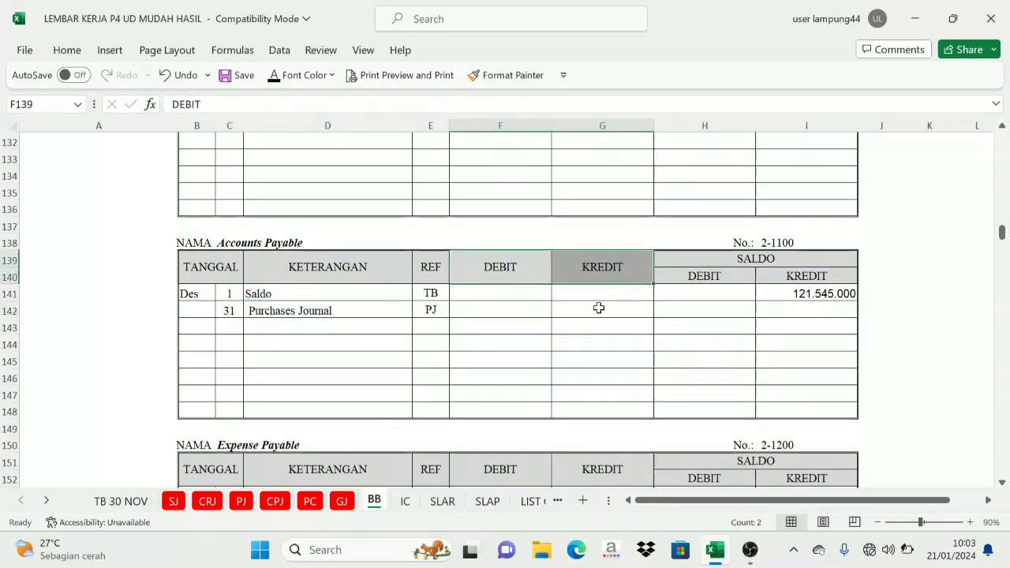
{"action": "left_click", "coordinate": [597, 308]}
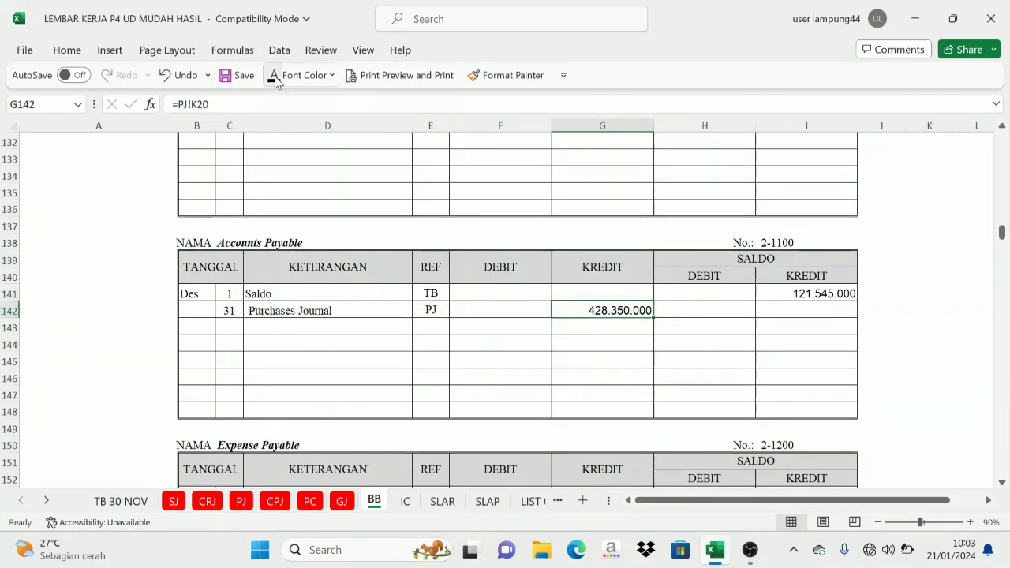
Compare the Accounts Payable credit posting with its credit balance column and apply black font color to the balance formula =I141+G142 in I142
{"action": "left_click", "coordinate": [815, 292]}
{"action": "left_click", "coordinate": [315, 314]}
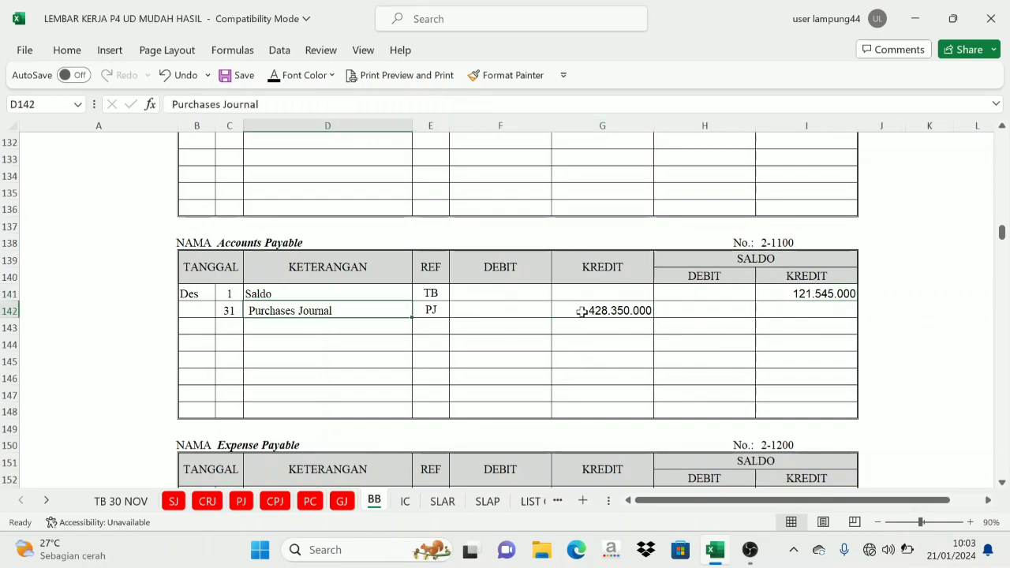
{"action": "left_click", "coordinate": [608, 261]}
{"action": "left_click", "coordinate": [610, 297]}
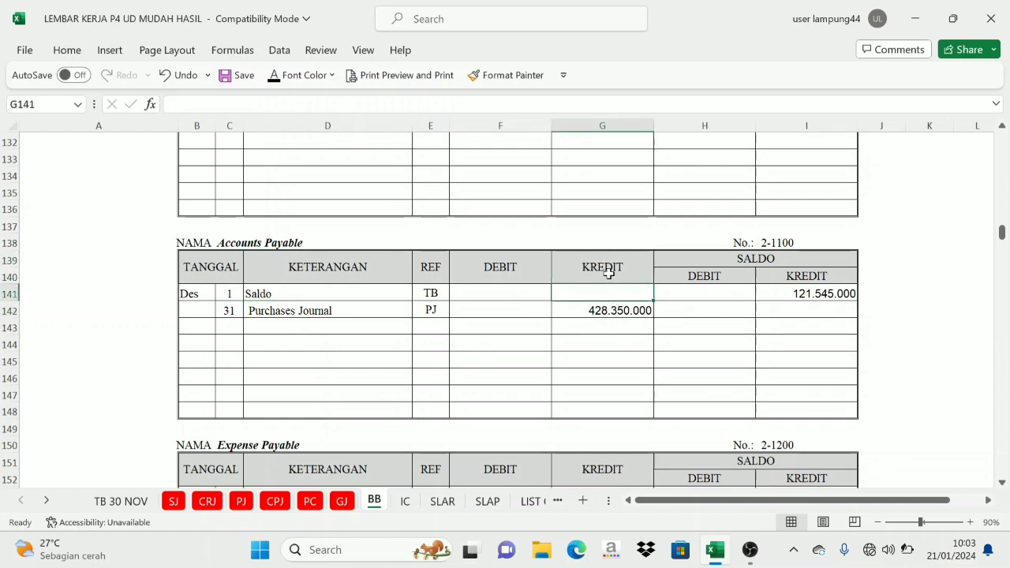
{"action": "left_click", "coordinate": [620, 271]}
{"action": "left_click", "coordinate": [790, 280]}
{"action": "left_click", "coordinate": [609, 308]}
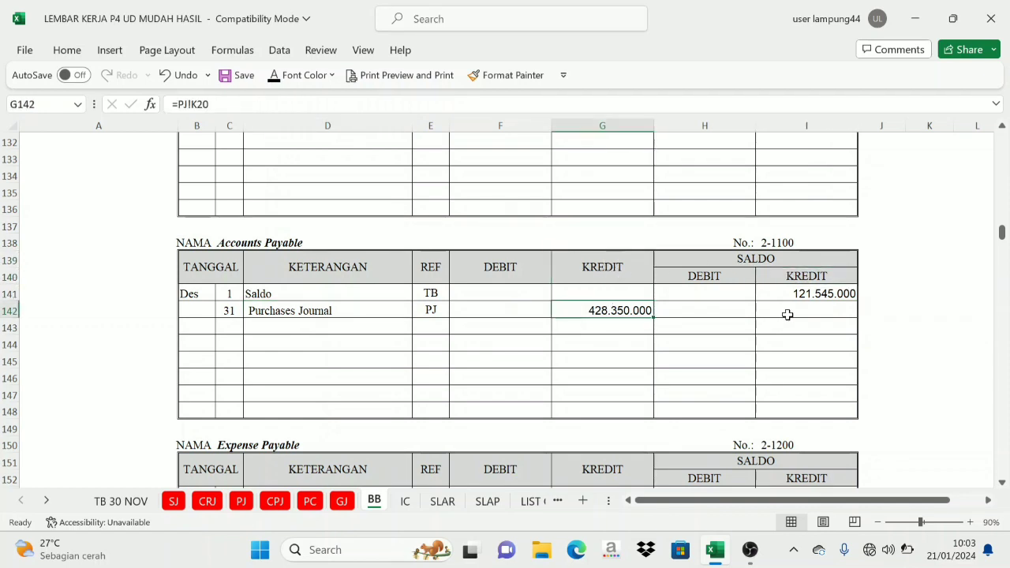
{"action": "left_click", "coordinate": [786, 313]}
{"action": "left_click", "coordinate": [273, 75]}
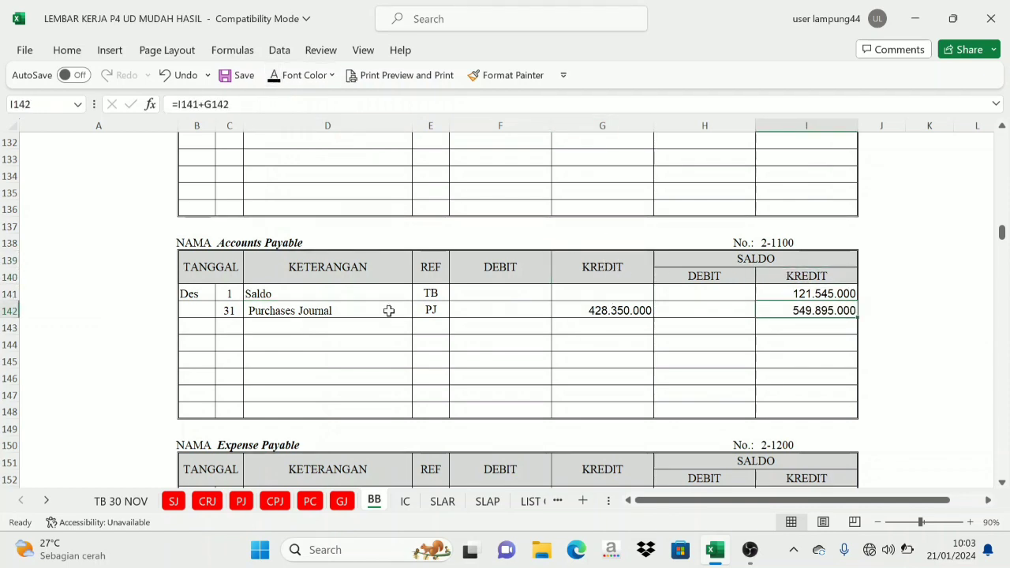
Review the posted SJ, CRJ and PJ journals and the BB ledger accounts, and open the Cash Payment Journal on the CPJ sheet
{"action": "left_click", "coordinate": [240, 501]}
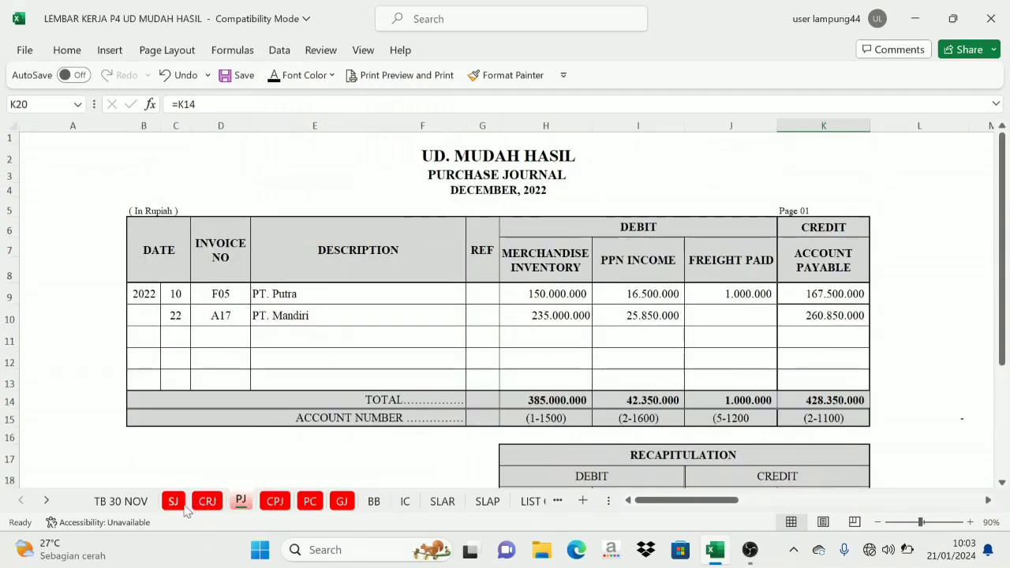
{"action": "left_click", "coordinate": [175, 503]}
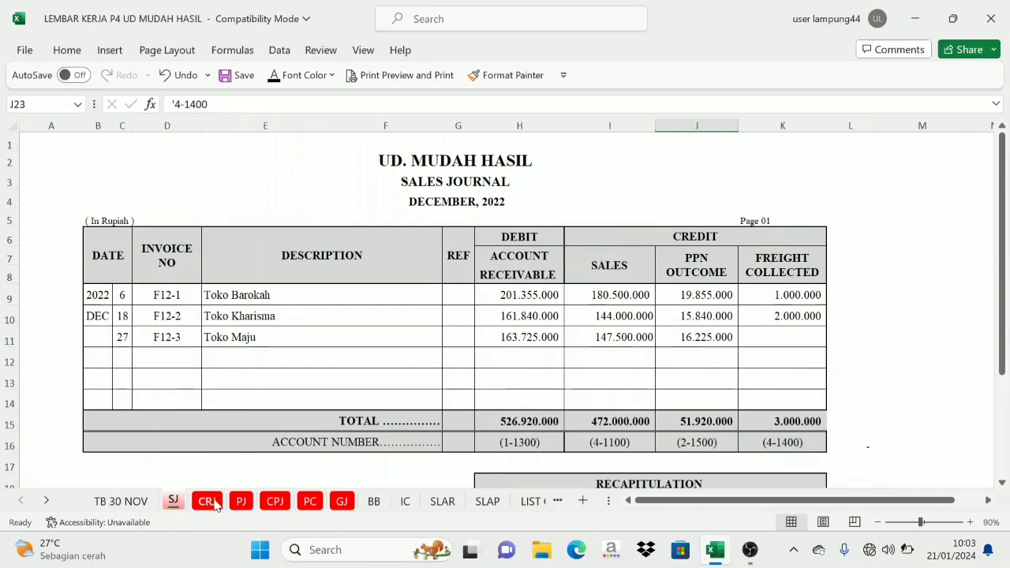
{"action": "left_click", "coordinate": [209, 502]}
{"action": "left_click", "coordinate": [241, 503]}
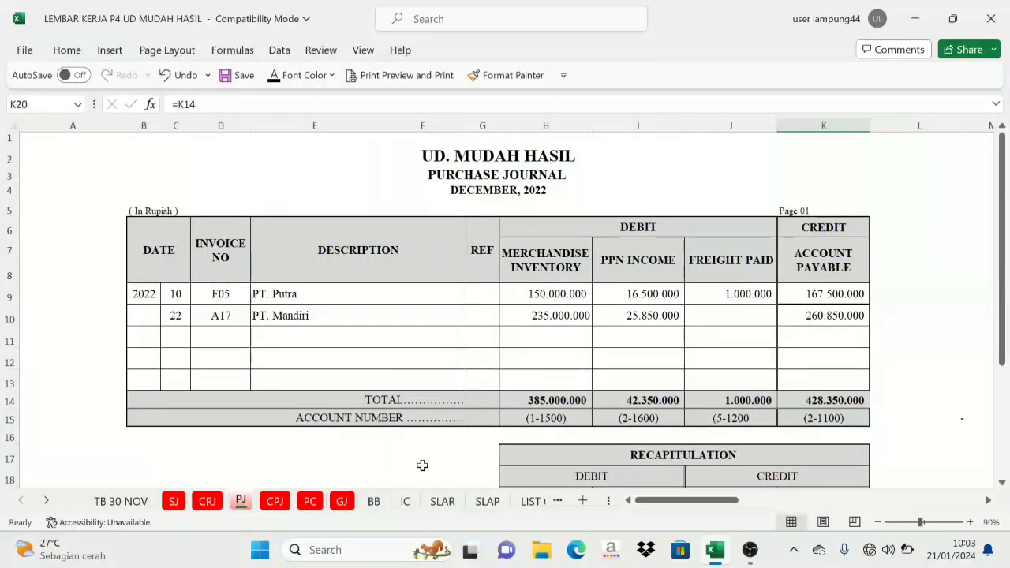
{"action": "left_click", "coordinate": [374, 502]}
{"action": "scroll", "coordinate": [749, 255], "scroll_direction": "up", "scroll_amount": 9}
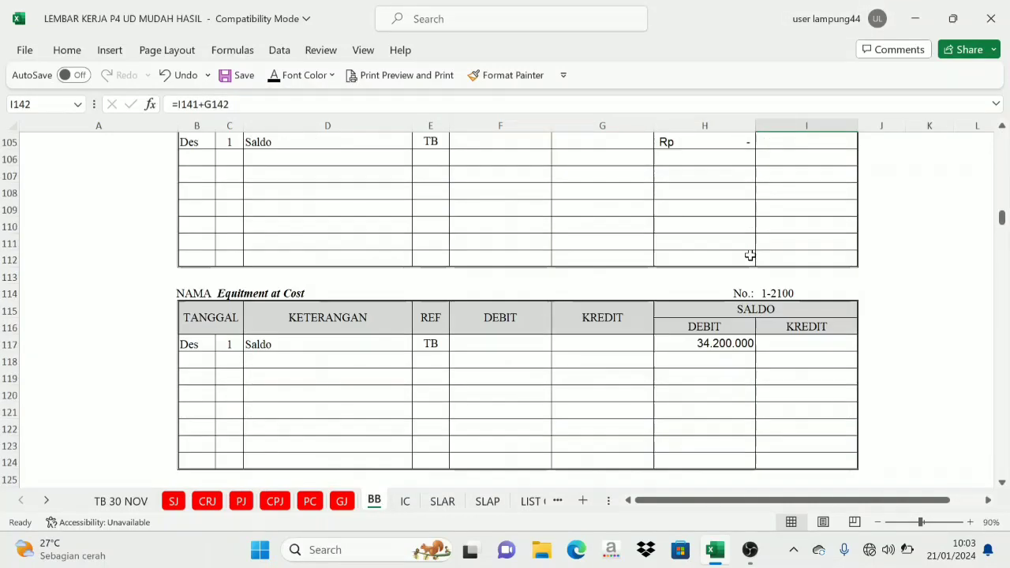
{"action": "scroll", "coordinate": [622, 288], "scroll_direction": "down", "scroll_amount": 2}
{"action": "left_click", "coordinate": [276, 502]}
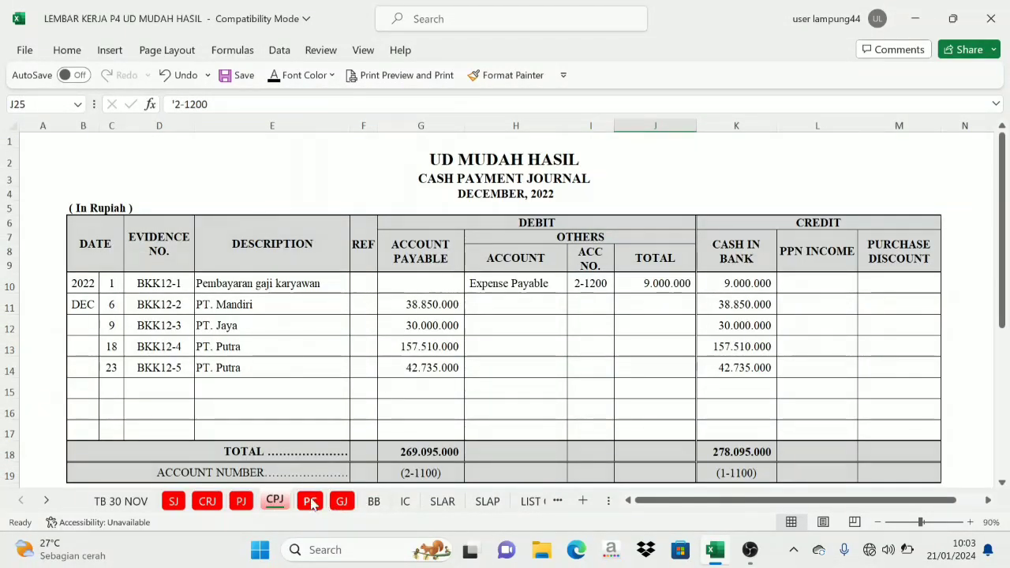
Review the account recapitulations on the PC and GJ journal sheets before completing the remaining ledger postings
{"action": "left_click", "coordinate": [311, 501]}
{"action": "scroll", "coordinate": [362, 355], "scroll_direction": "down", "scroll_amount": 3}
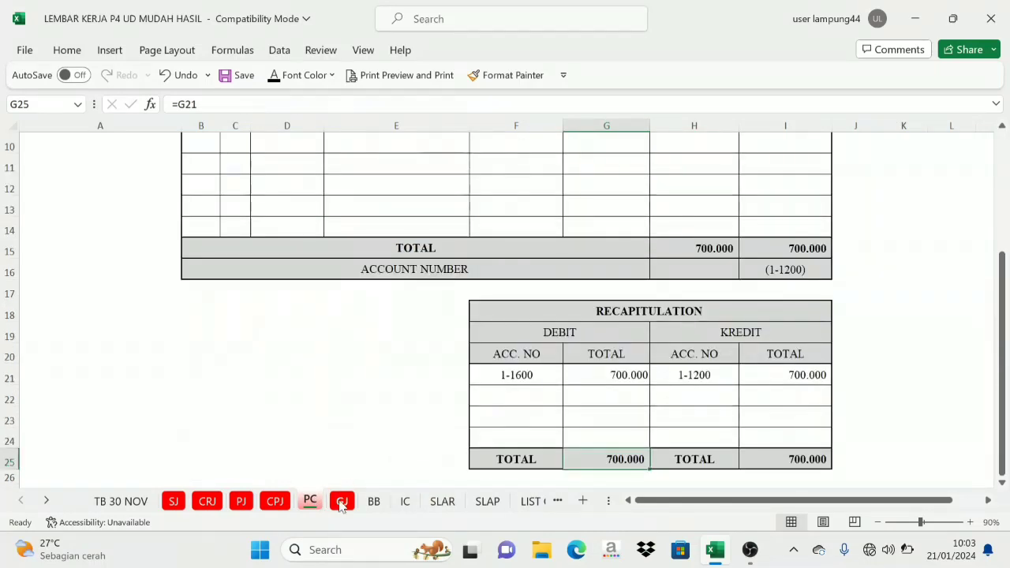
{"action": "left_click", "coordinate": [341, 502]}
{"action": "scroll", "coordinate": [426, 331], "scroll_direction": "down", "scroll_amount": 10}
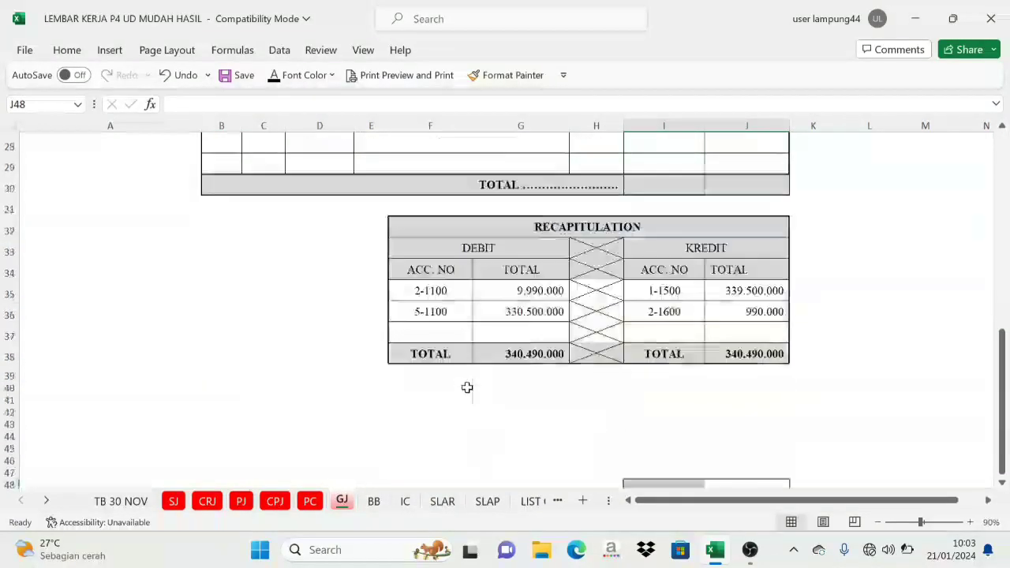
{"action": "scroll", "coordinate": [467, 387], "scroll_direction": "up", "scroll_amount": 9}
{"action": "scroll", "coordinate": [371, 479], "scroll_direction": "up", "scroll_amount": 2}
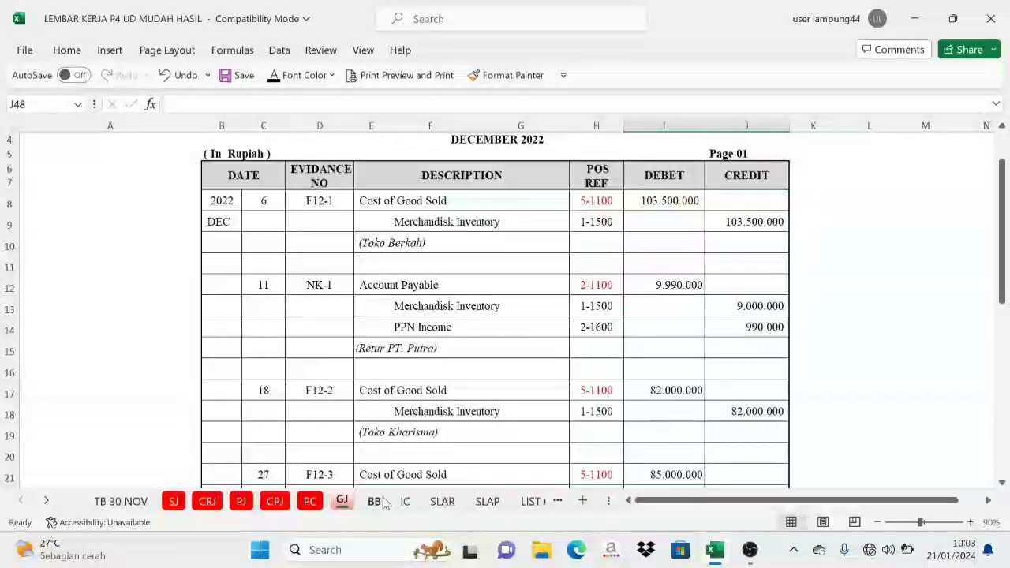
Apply black font color to the entire BB sheet to show all remaining general ledger postings
{"action": "left_click", "coordinate": [373, 502]}
{"action": "scroll", "coordinate": [355, 355], "scroll_direction": "up", "scroll_amount": 20}
{"action": "scroll", "coordinate": [352, 306], "scroll_direction": "up", "scroll_amount": 4}
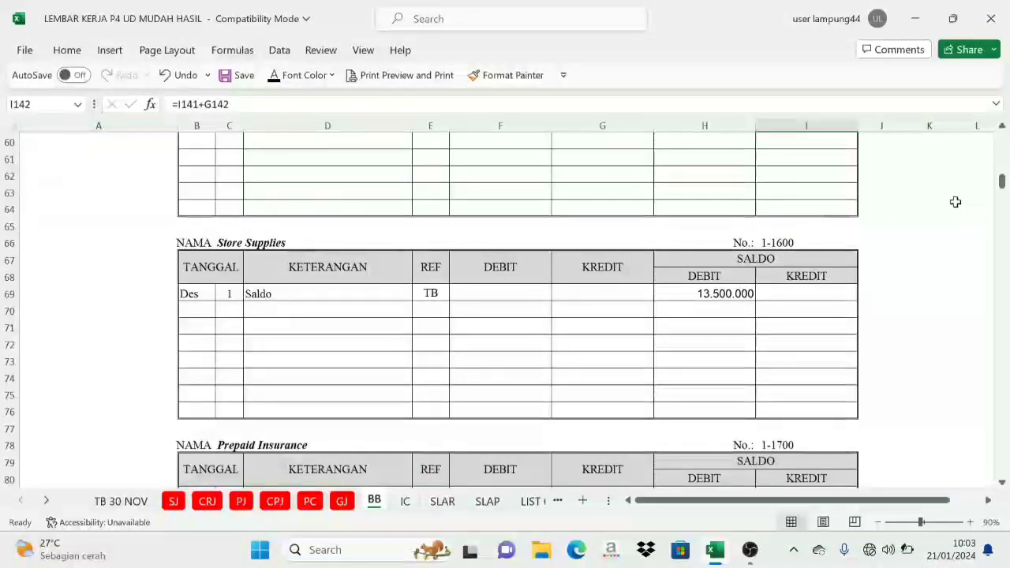
{"action": "left_click_drag", "start_coordinate": [999, 181], "coordinate": [1006, 118]}
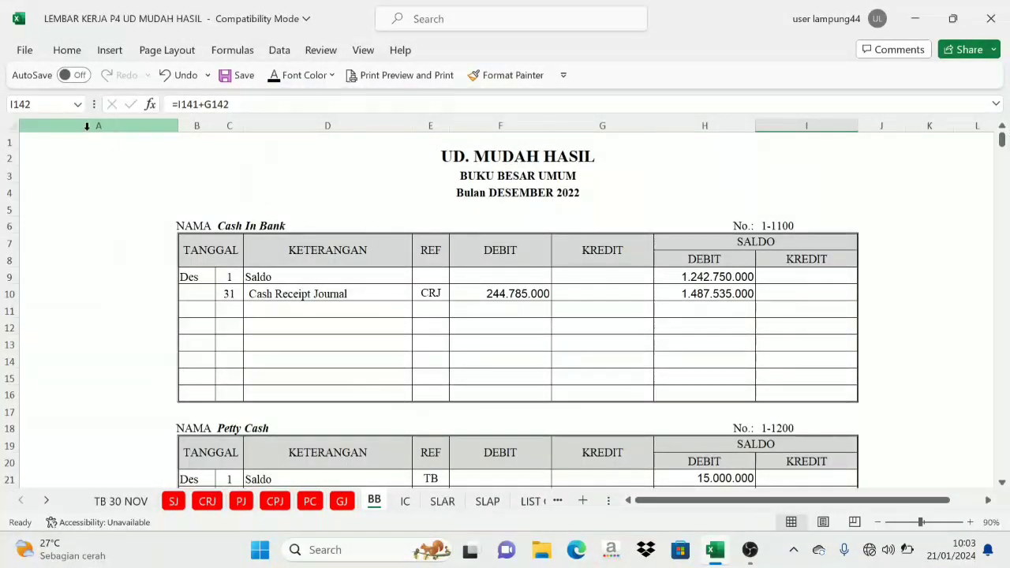
{"action": "left_click", "coordinate": [10, 126]}
{"action": "left_click", "coordinate": [273, 75]}
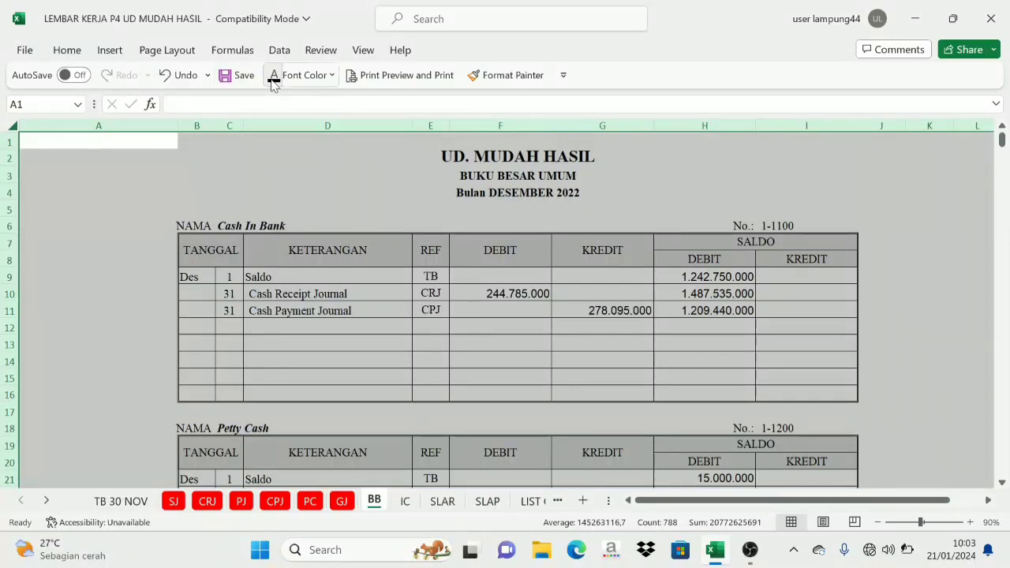
{"action": "left_click", "coordinate": [288, 243]}
Review the postings across the BB ledger accounts from Cash In Bank down to the capital accounts, and revisit the GJ and PJ journals
{"action": "scroll", "coordinate": [410, 343], "scroll_direction": "down", "scroll_amount": 5}
{"action": "scroll", "coordinate": [410, 344], "scroll_direction": "down", "scroll_amount": 17}
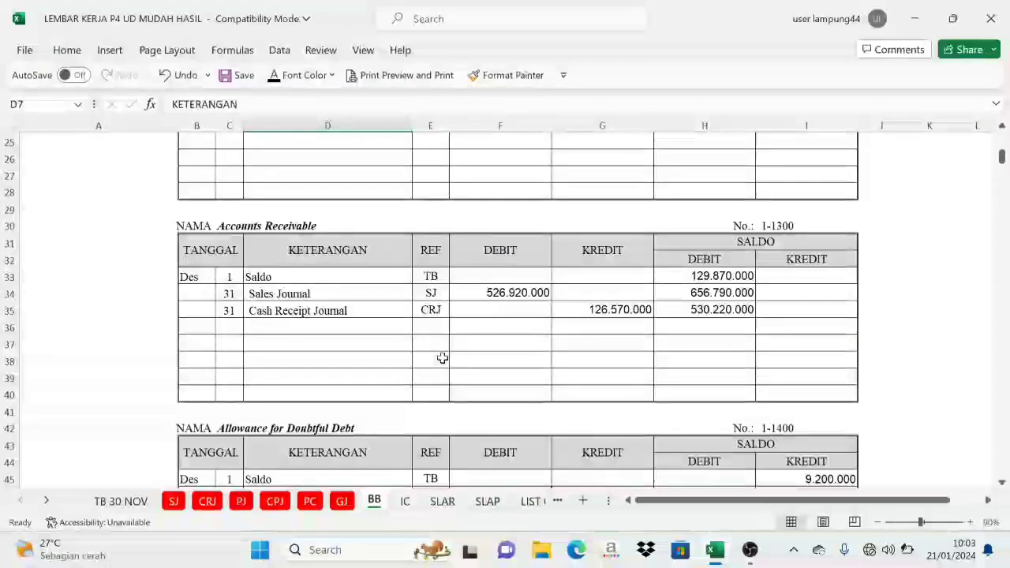
{"action": "scroll", "coordinate": [464, 389], "scroll_direction": "down", "scroll_amount": 20}
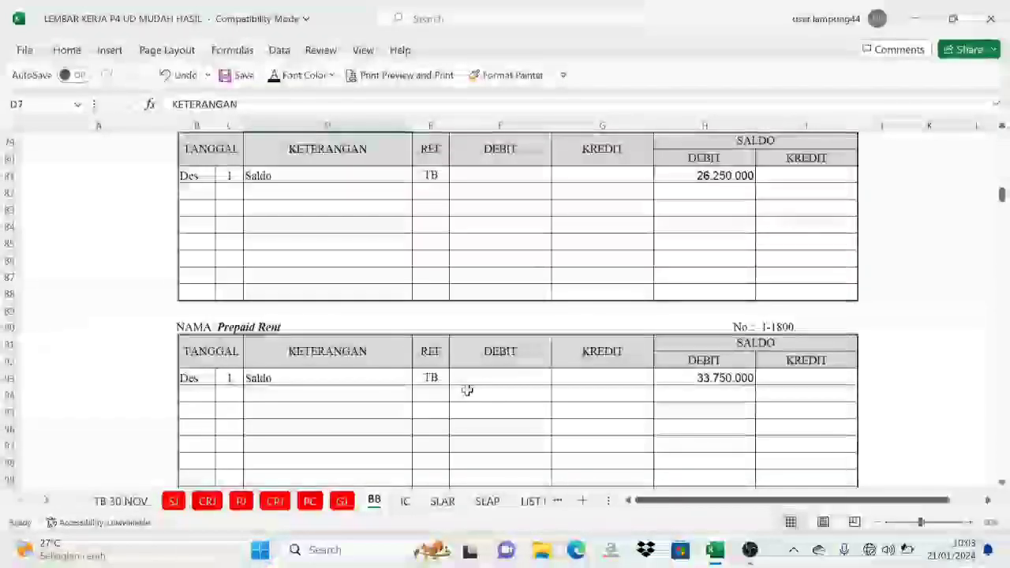
{"action": "scroll", "coordinate": [476, 381], "scroll_direction": "down", "scroll_amount": 20}
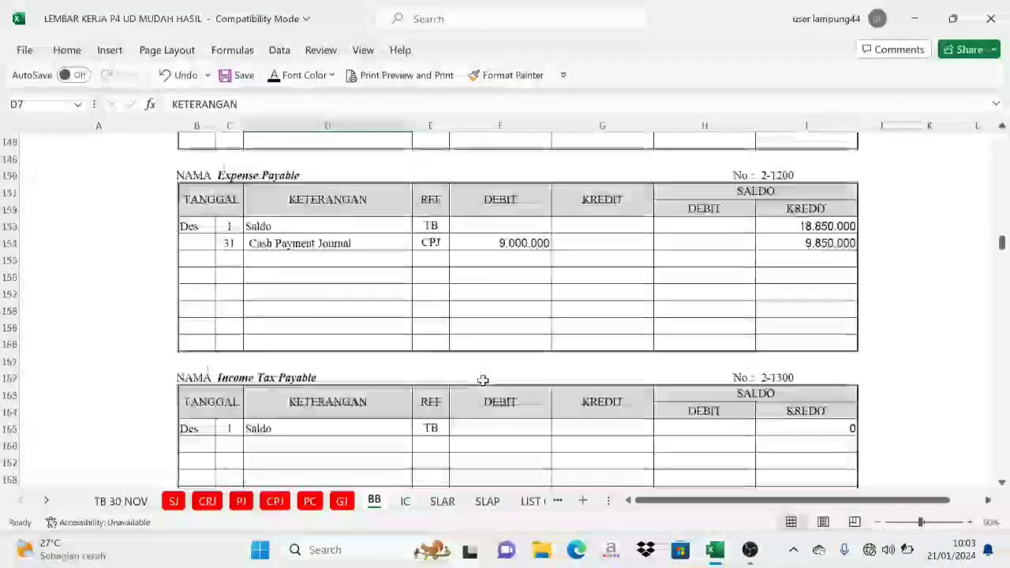
{"action": "scroll", "coordinate": [491, 380], "scroll_direction": "down", "scroll_amount": 14}
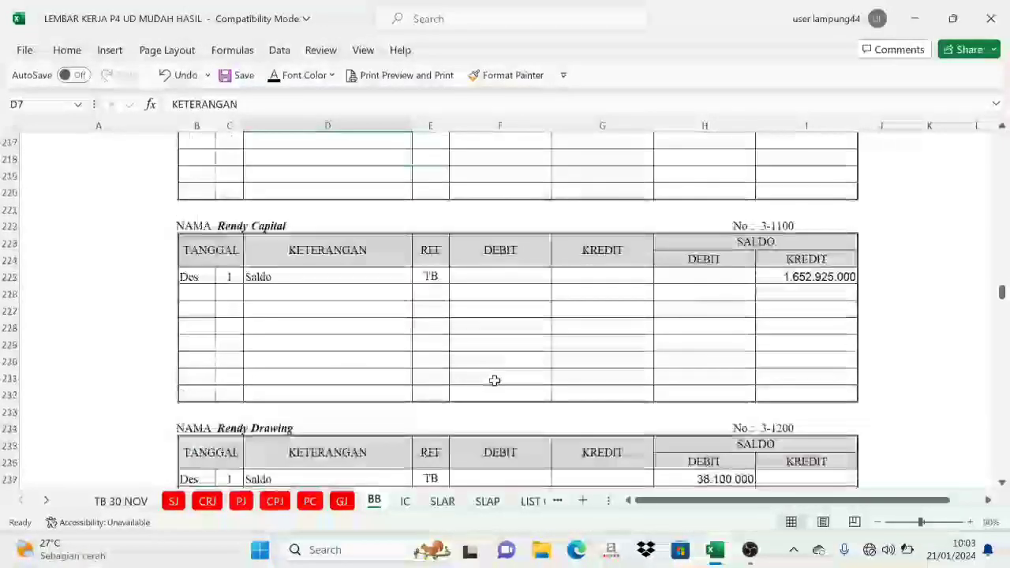
{"action": "scroll", "coordinate": [490, 380], "scroll_direction": "up", "scroll_amount": 20}
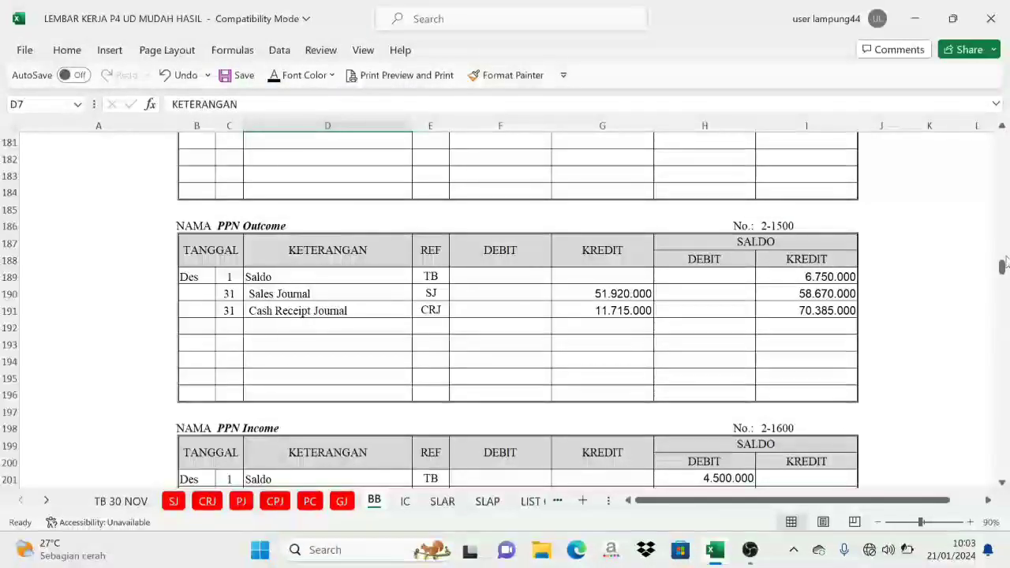
{"action": "left_click_drag", "start_coordinate": [1001, 268], "coordinate": [1001, 140]}
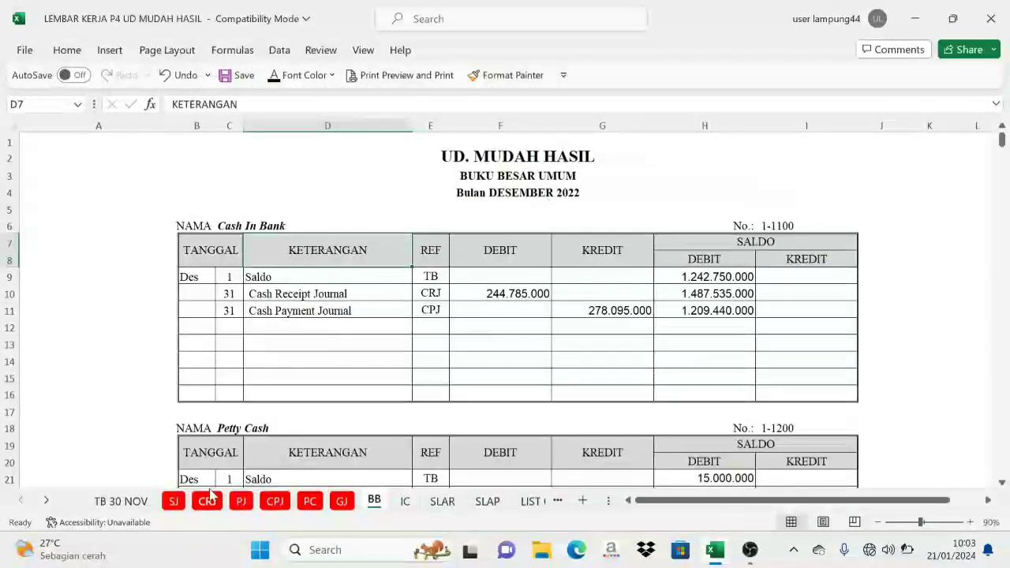
{"action": "left_click", "coordinate": [341, 502]}
{"action": "left_click", "coordinate": [309, 501]}
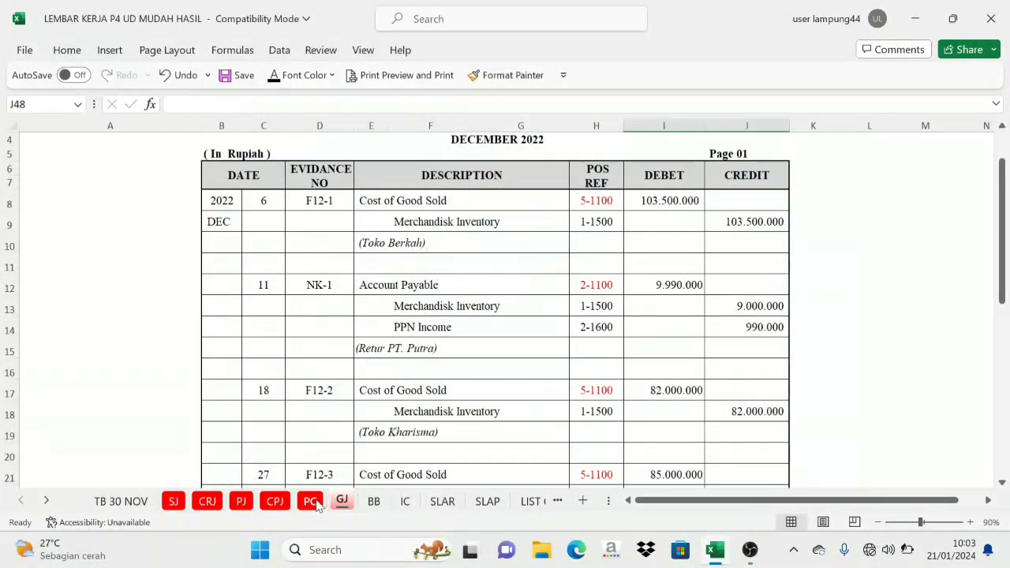
{"action": "left_click", "coordinate": [241, 502]}
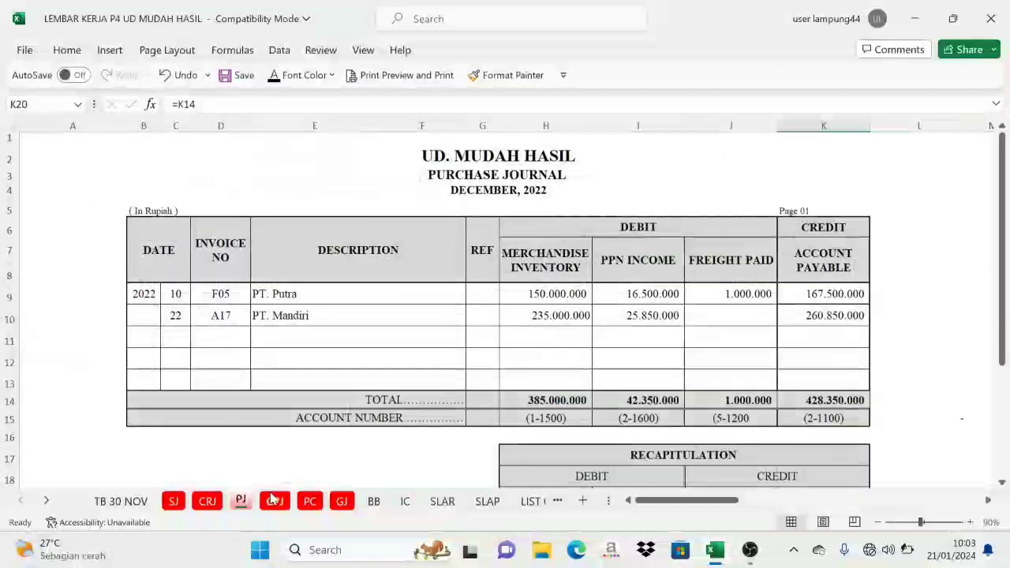
{"action": "left_click", "coordinate": [373, 508]}
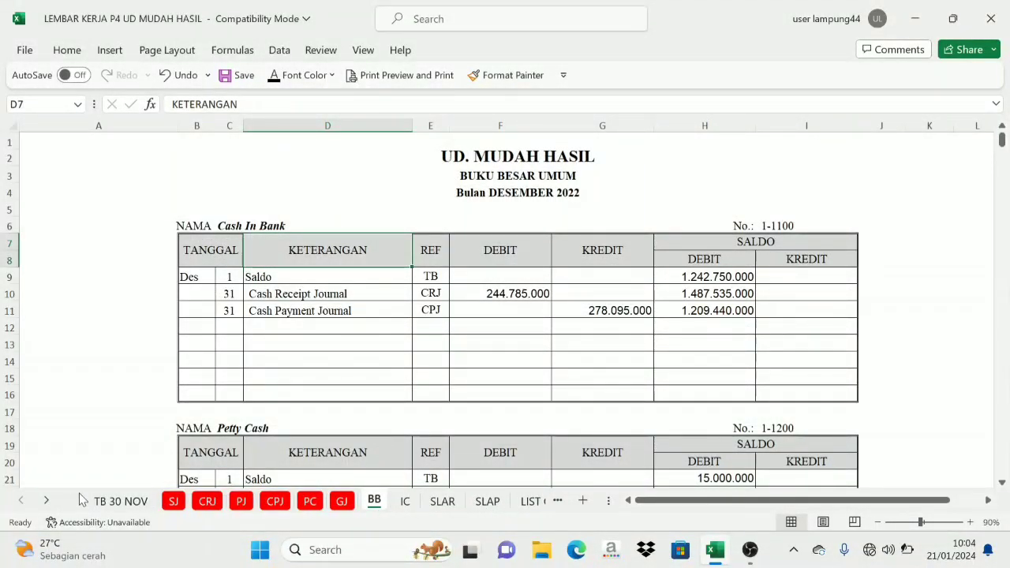
Move the BB sheet directly before NS 31 and open the 31 December 2022 trial balance on NS 31
{"action": "left_click", "coordinate": [47, 502]}
{"action": "left_click", "coordinate": [47, 501]}
{"action": "left_click", "coordinate": [47, 502]}
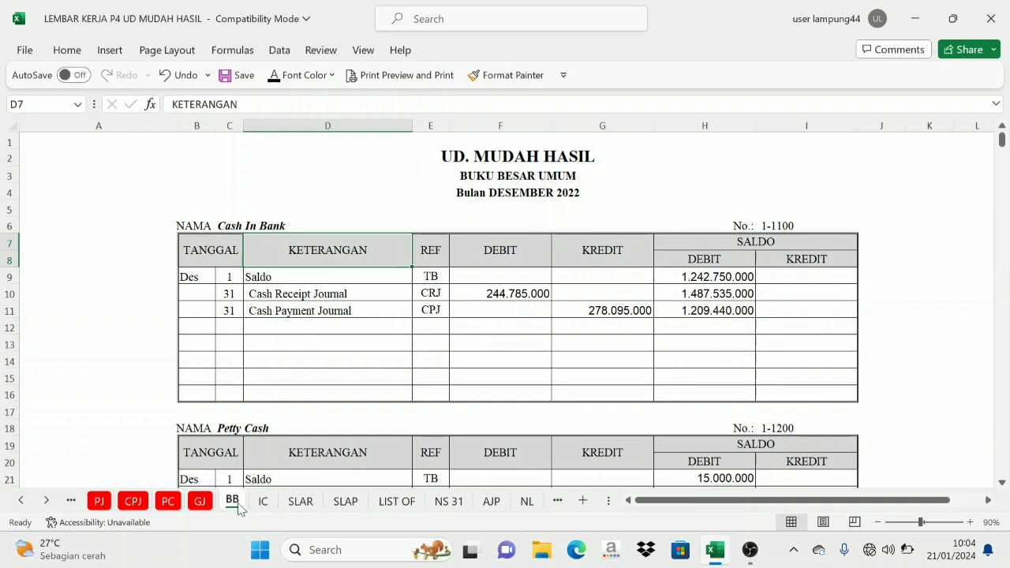
{"action": "left_click", "coordinate": [440, 505]}
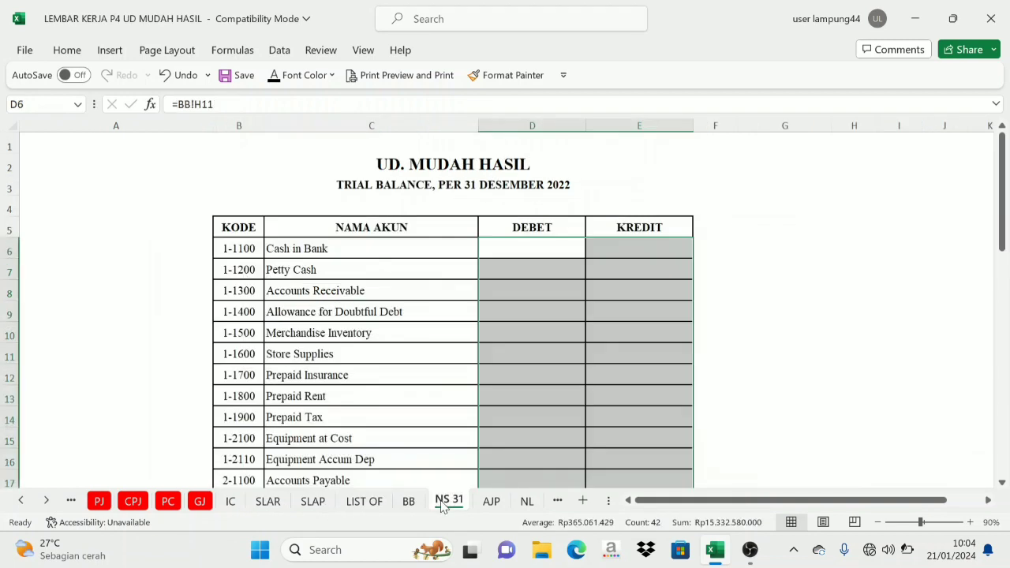
{"action": "left_click", "coordinate": [512, 332]}
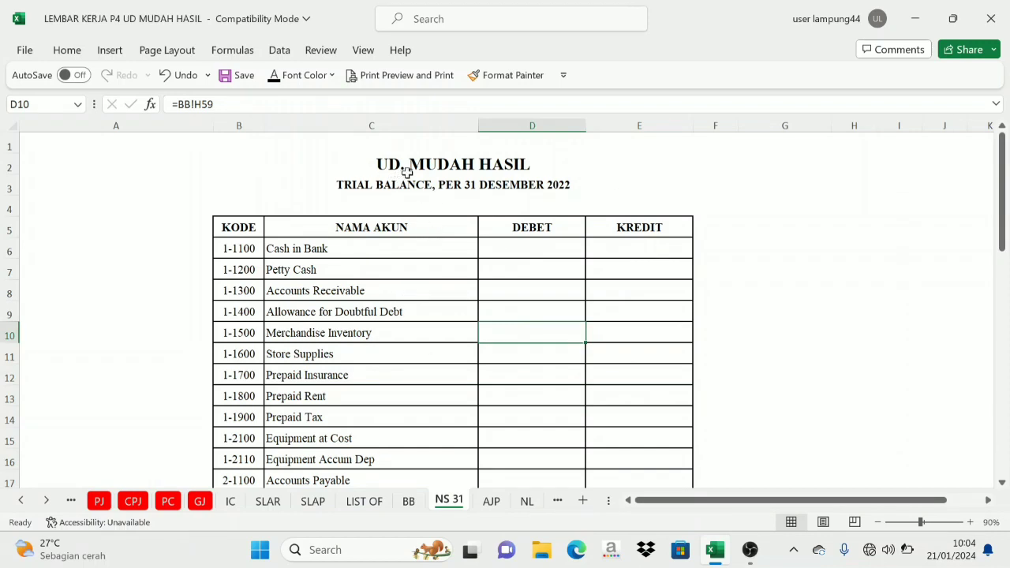
Compare Cash in Bank's debit and credit cells on the NS 31 trial balance with its ledger account on BB
{"action": "left_click", "coordinate": [530, 245]}
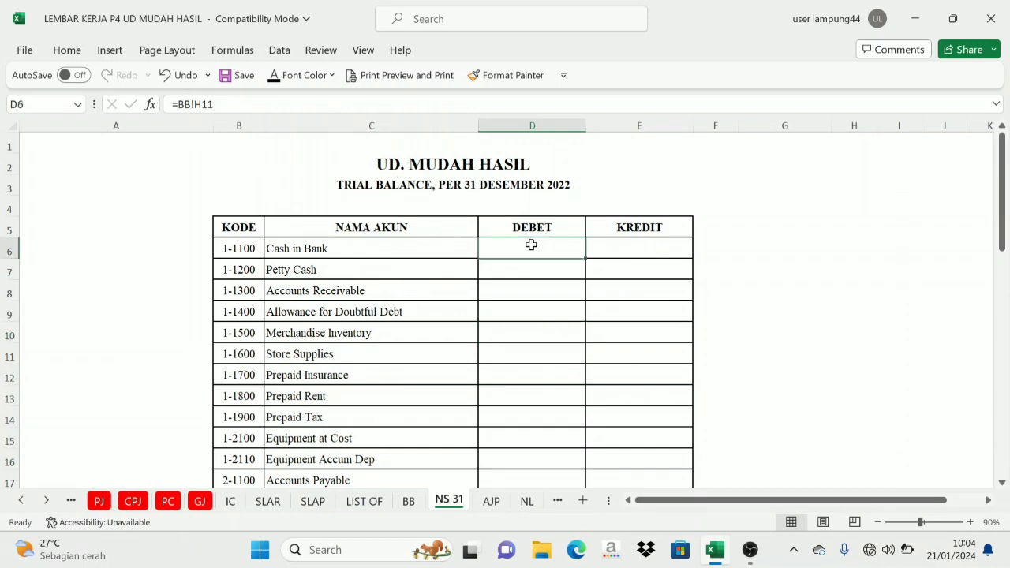
{"action": "left_click", "coordinate": [639, 248]}
{"action": "left_click", "coordinate": [565, 251]}
{"action": "left_click", "coordinate": [408, 502]}
{"action": "left_click", "coordinate": [659, 293]}
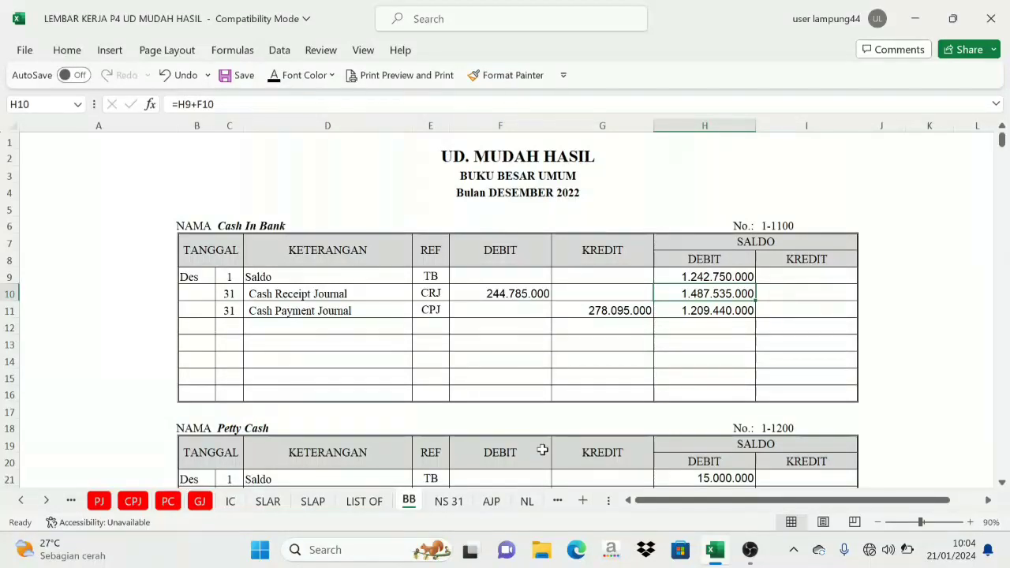
{"action": "left_click", "coordinate": [456, 504]}
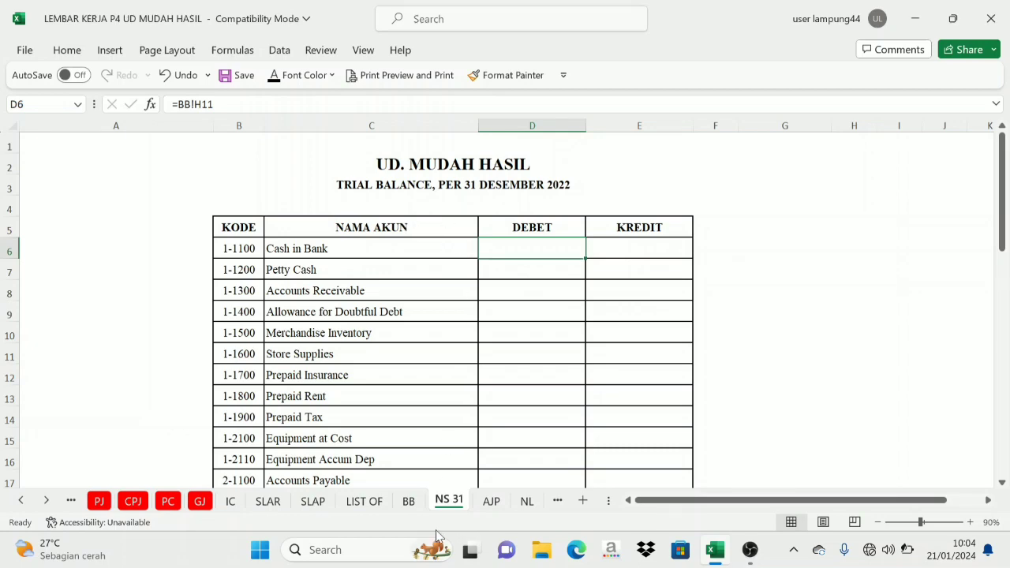
Check Cash In Bank's final debit balance in BB cell H11 and apply black font color to the formula =BB!H11 in NS 31 cell D6
{"action": "left_click", "coordinate": [408, 502]}
{"action": "scroll", "coordinate": [418, 264], "scroll_direction": "down", "scroll_amount": 2}
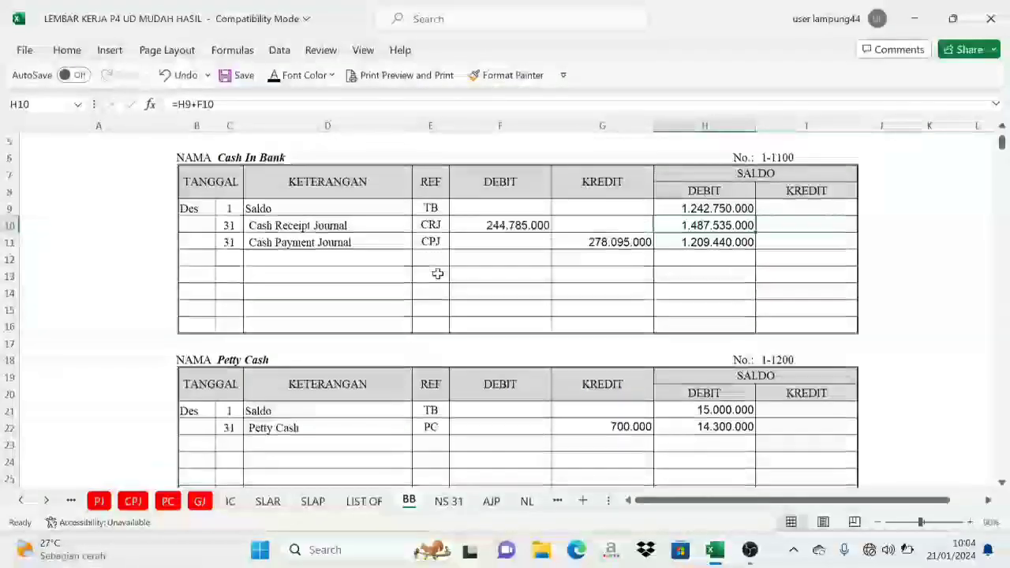
{"action": "scroll", "coordinate": [437, 273], "scroll_direction": "down", "scroll_amount": 15}
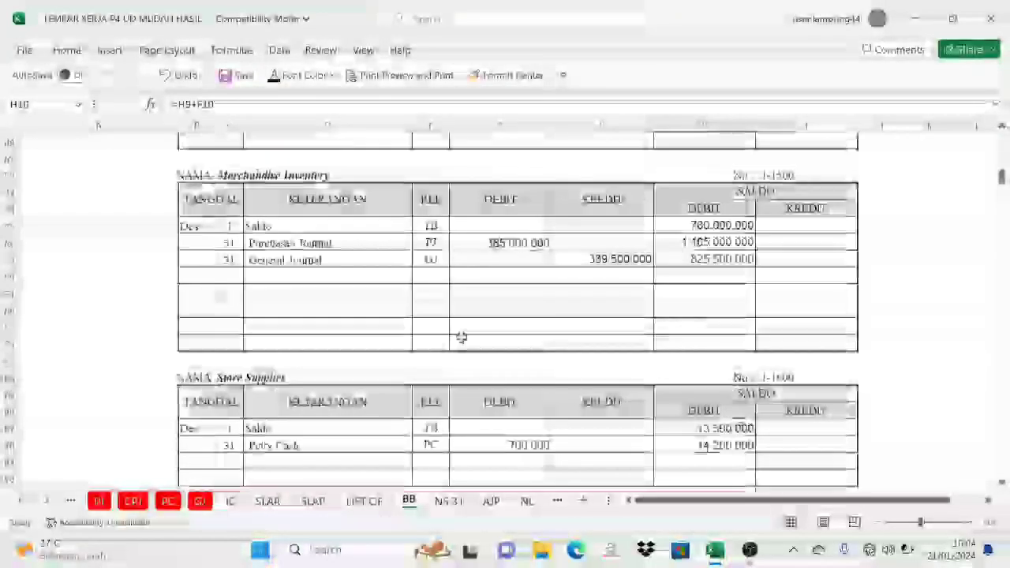
{"action": "scroll", "coordinate": [462, 338], "scroll_direction": "up", "scroll_amount": 17}
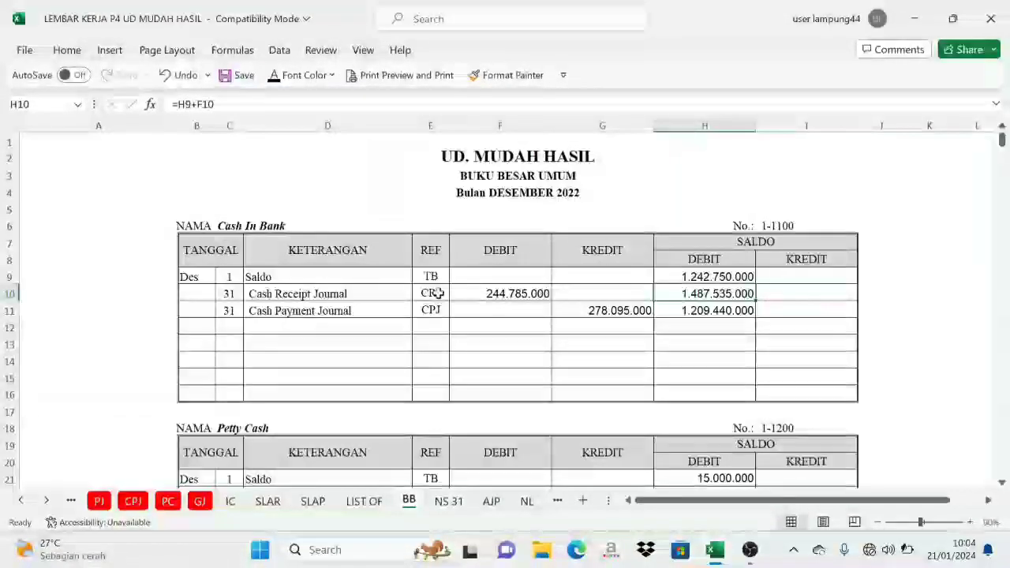
{"action": "left_click", "coordinate": [247, 226]}
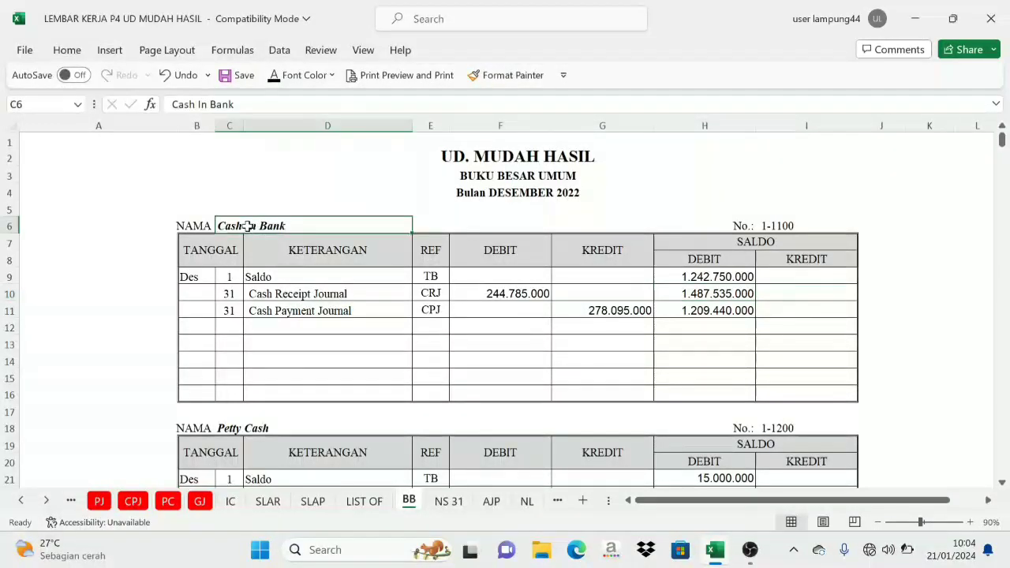
{"action": "left_click", "coordinate": [249, 309]}
{"action": "left_click", "coordinate": [721, 258]}
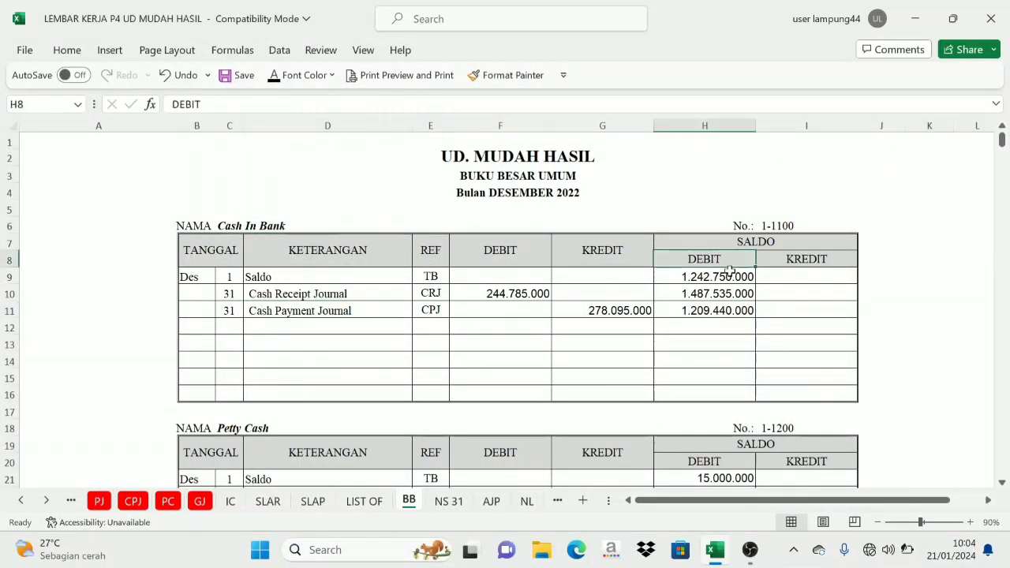
{"action": "left_click", "coordinate": [713, 313]}
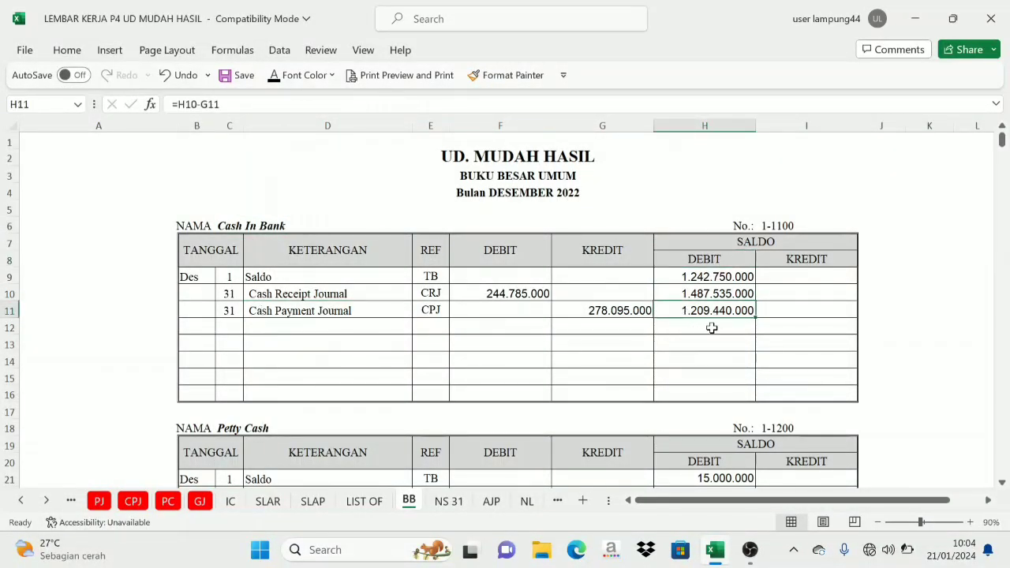
{"action": "left_click", "coordinate": [722, 261]}
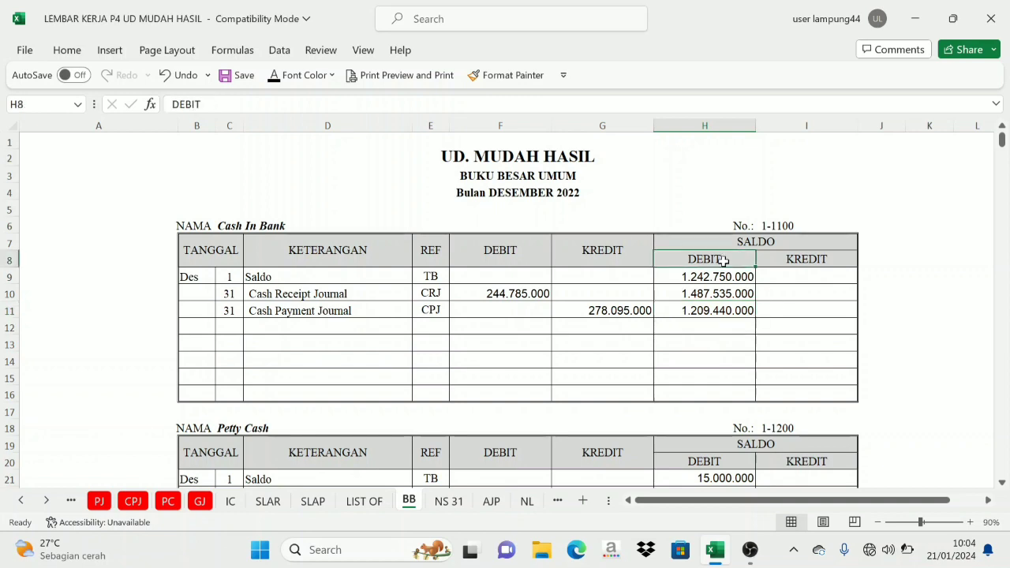
{"action": "left_click", "coordinate": [455, 502]}
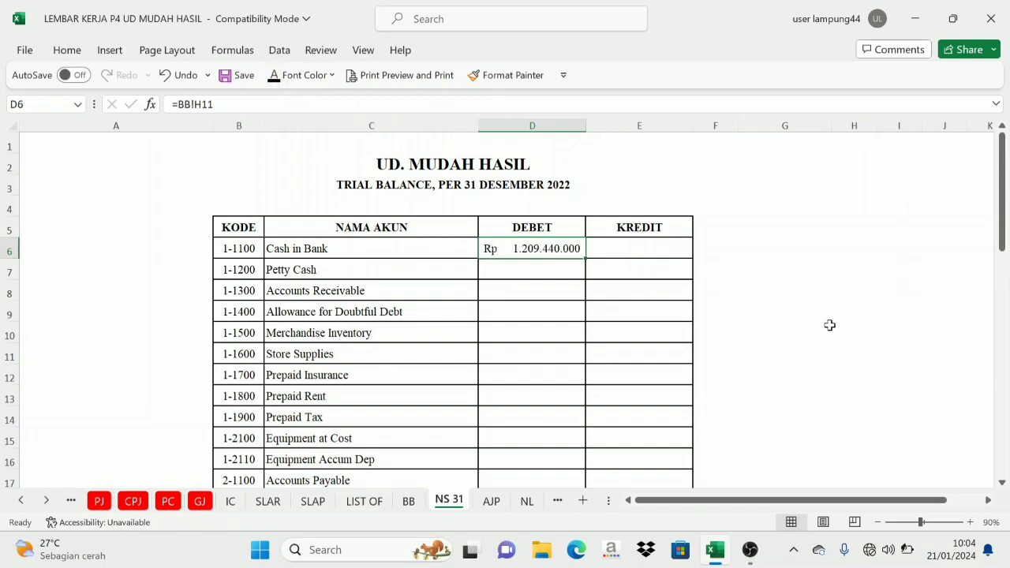
Check Petty Cash's final debit balance on BB and apply black font color to the formula =BB!H22 in NS 31 cell D7
{"action": "left_click", "coordinate": [342, 270]}
{"action": "left_click", "coordinate": [519, 268]}
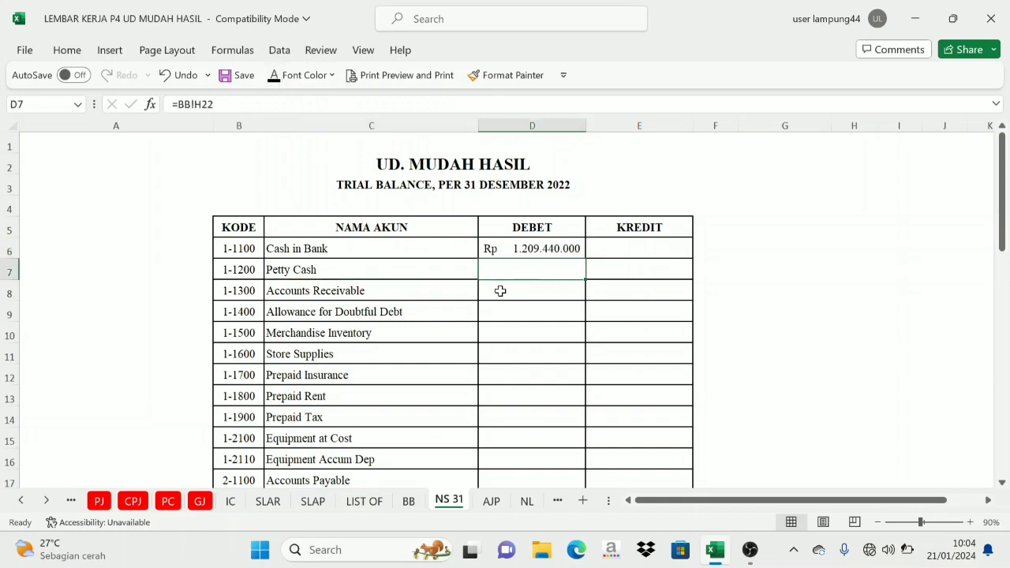
{"action": "left_click", "coordinate": [410, 501]}
{"action": "scroll", "coordinate": [437, 354], "scroll_direction": "down", "scroll_amount": 3}
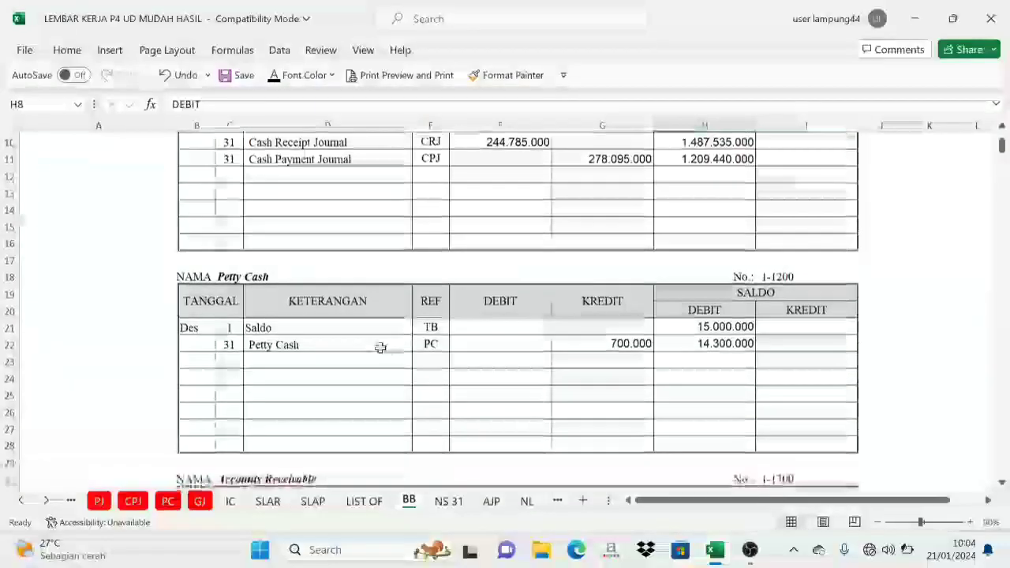
{"action": "left_click", "coordinate": [241, 345]}
{"action": "left_click", "coordinate": [724, 311]}
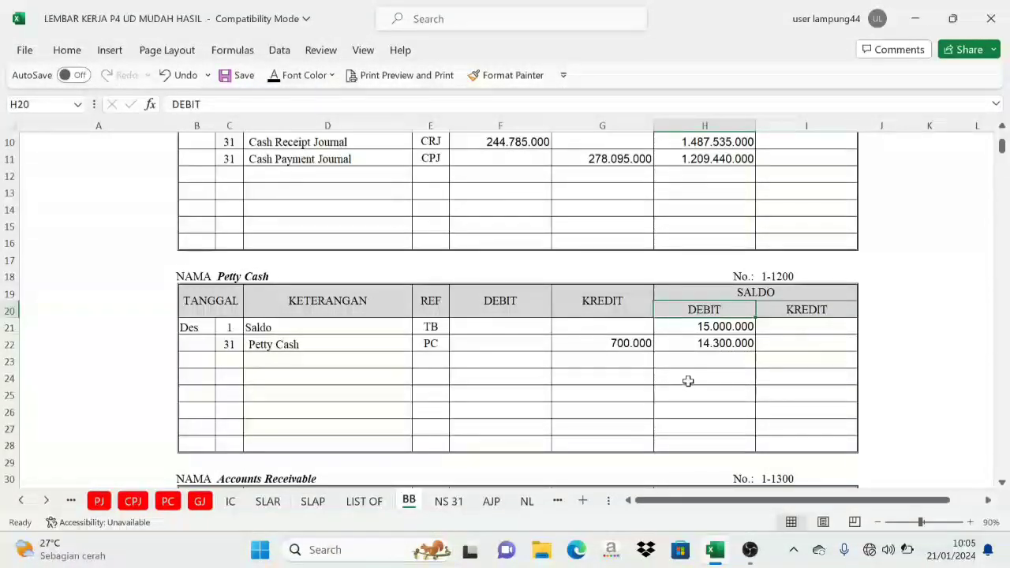
{"action": "left_click", "coordinate": [448, 501]}
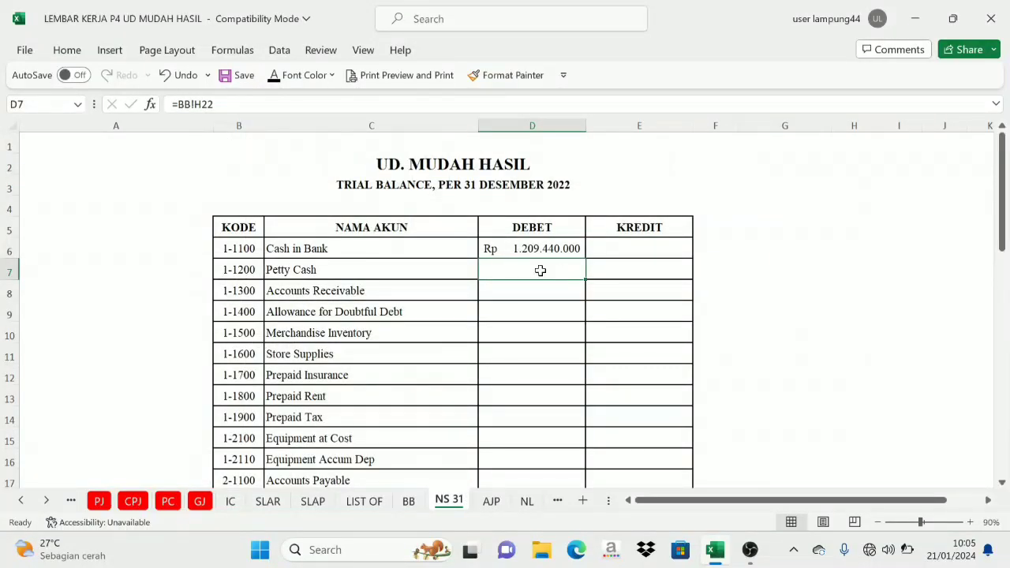
{"action": "left_click", "coordinate": [274, 78]}
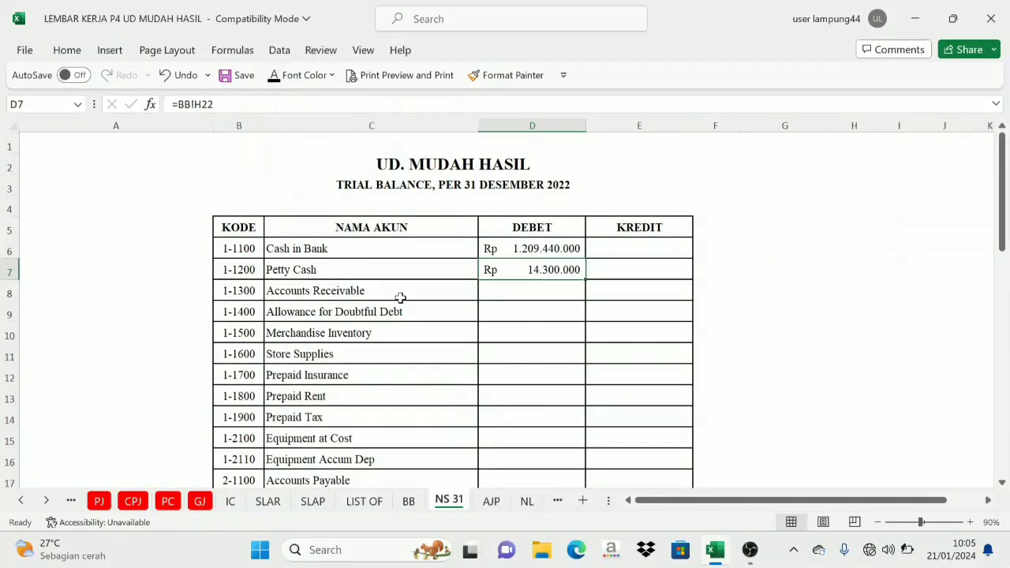
Check Accounts Receivable's final debit balance in BB cell H35 and apply black font color to the formula =BB!H35 in NS 31 cell D8
{"action": "left_click", "coordinate": [411, 504]}
{"action": "scroll", "coordinate": [603, 313], "scroll_direction": "down", "scroll_amount": 5}
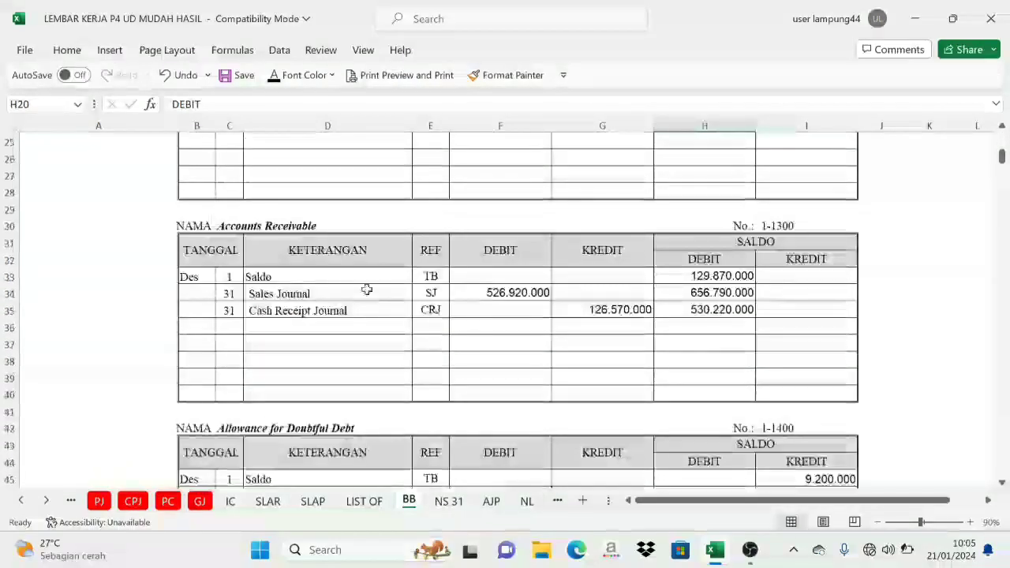
{"action": "left_click", "coordinate": [347, 310]}
{"action": "left_click", "coordinate": [704, 258]}
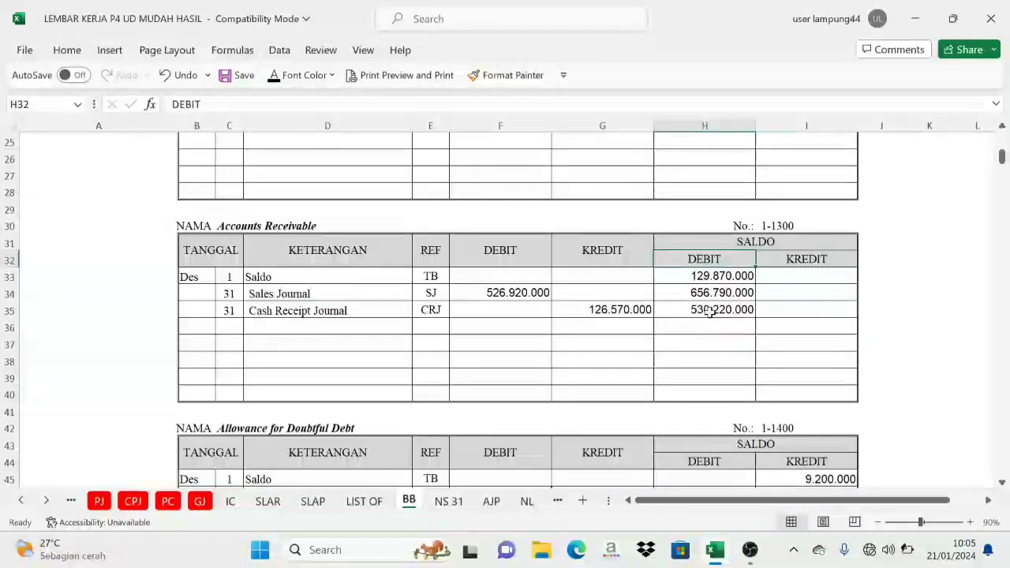
{"action": "left_click", "coordinate": [704, 309]}
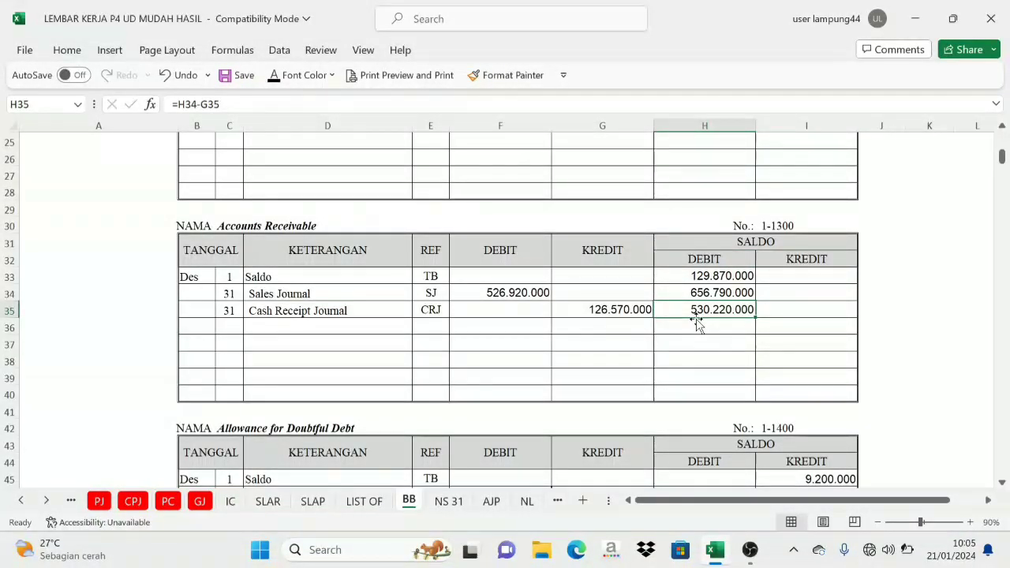
{"action": "left_click", "coordinate": [450, 500]}
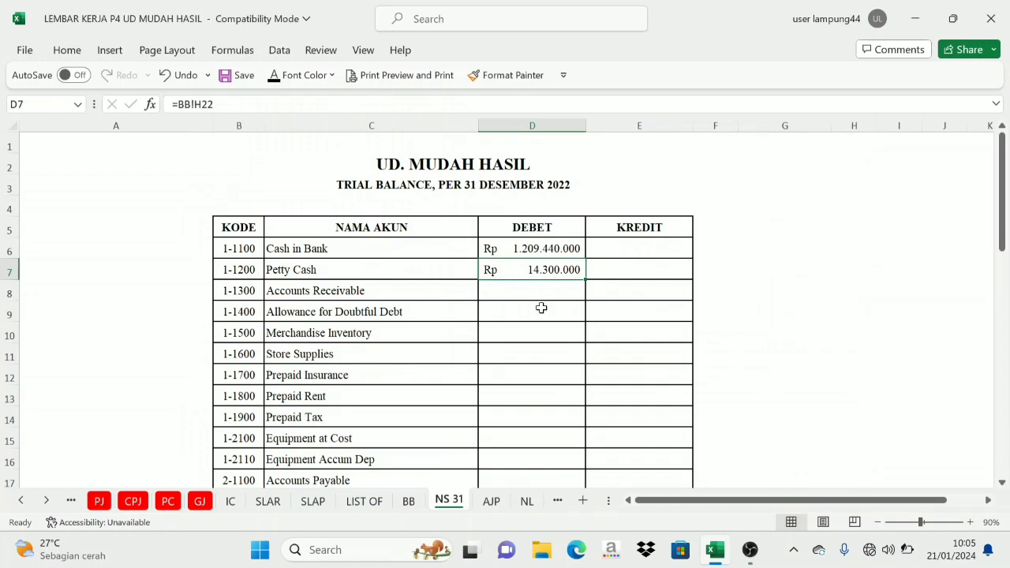
{"action": "left_click", "coordinate": [537, 288]}
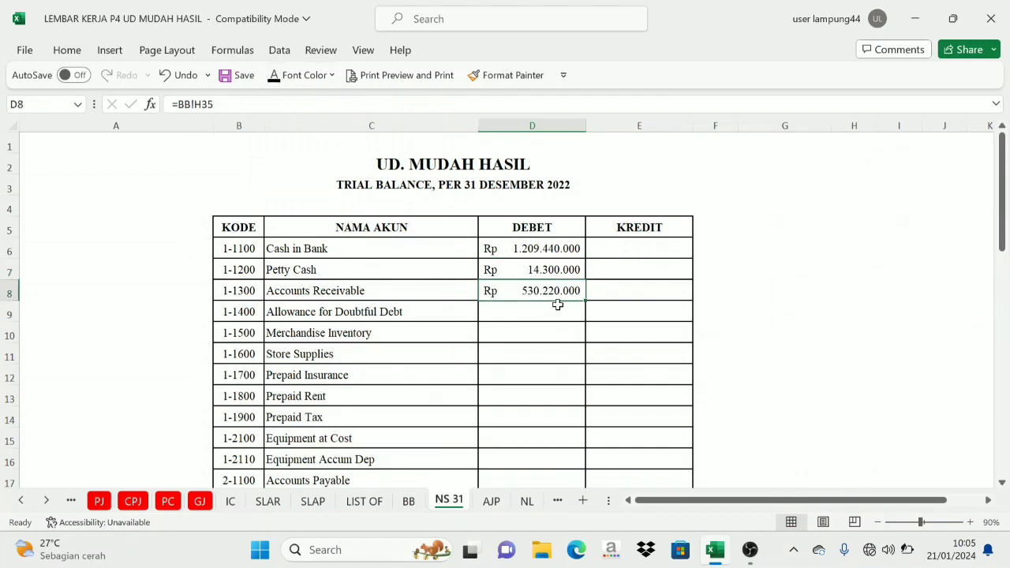
Check Allowance for Doubtful Debt's credit balance on BB and apply black font color to the formula =BB!I45 in NS 31 cell E9
{"action": "left_click", "coordinate": [408, 501]}
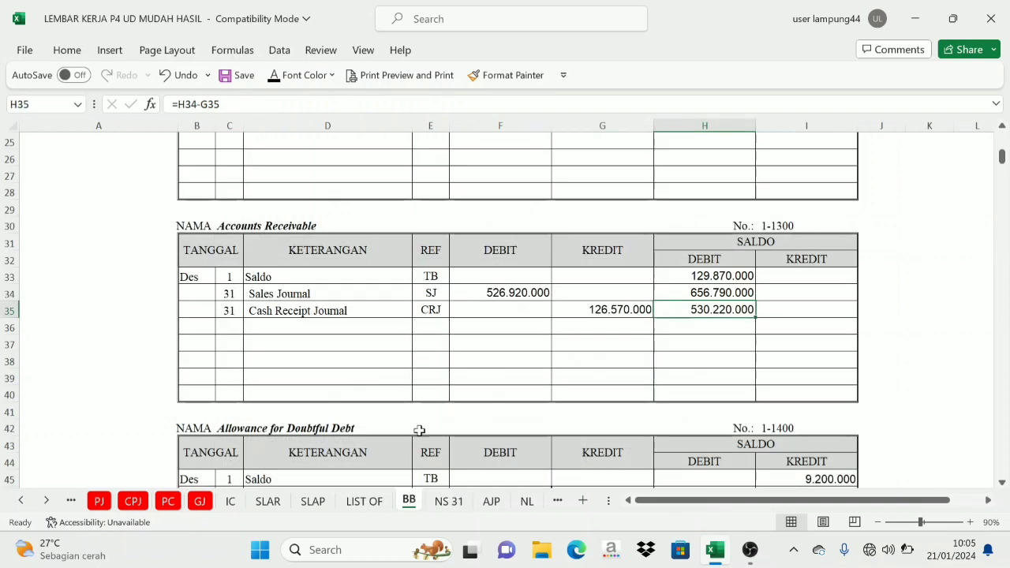
{"action": "scroll", "coordinate": [543, 353], "scroll_direction": "down", "scroll_amount": 3}
{"action": "left_click", "coordinate": [259, 280]}
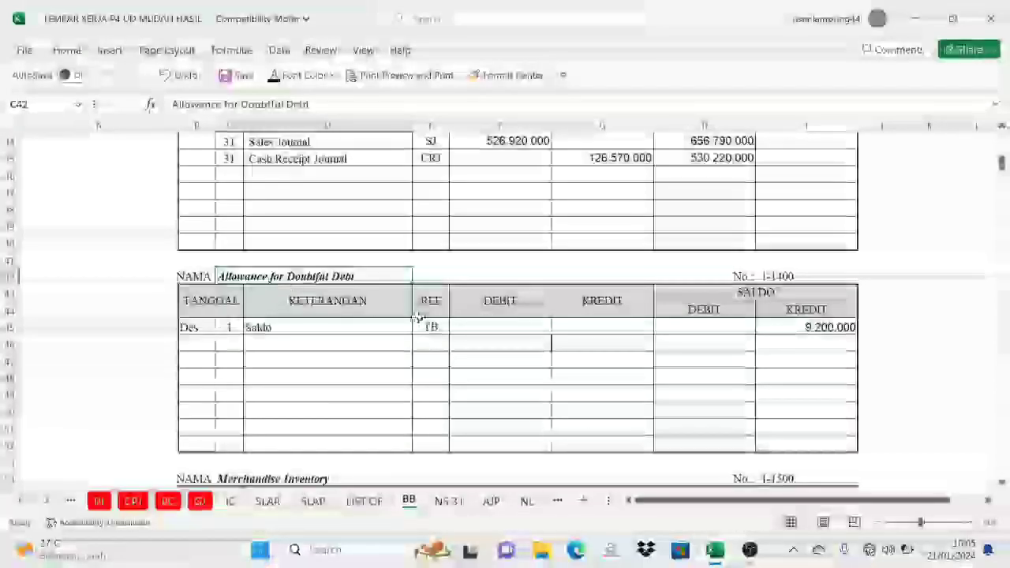
{"action": "scroll", "coordinate": [395, 308], "scroll_direction": "down", "scroll_amount": 1}
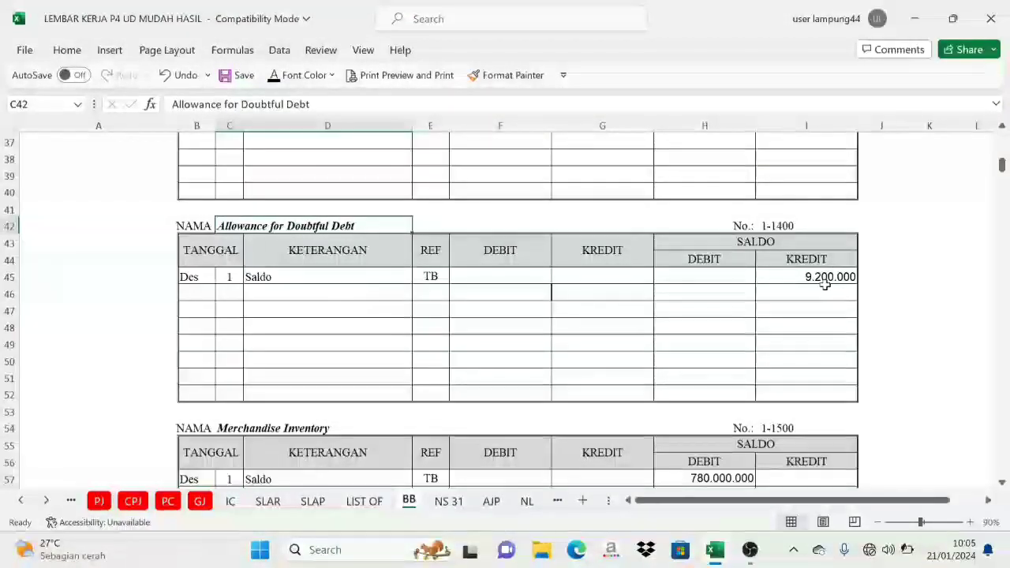
{"action": "left_click", "coordinate": [449, 501]}
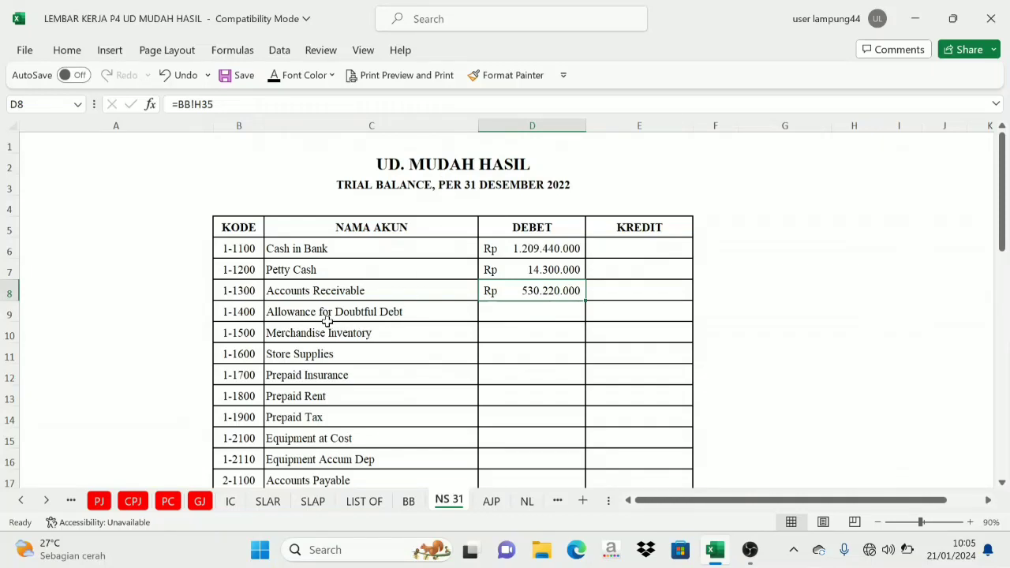
{"action": "left_click", "coordinate": [425, 314]}
{"action": "left_click", "coordinate": [620, 317]}
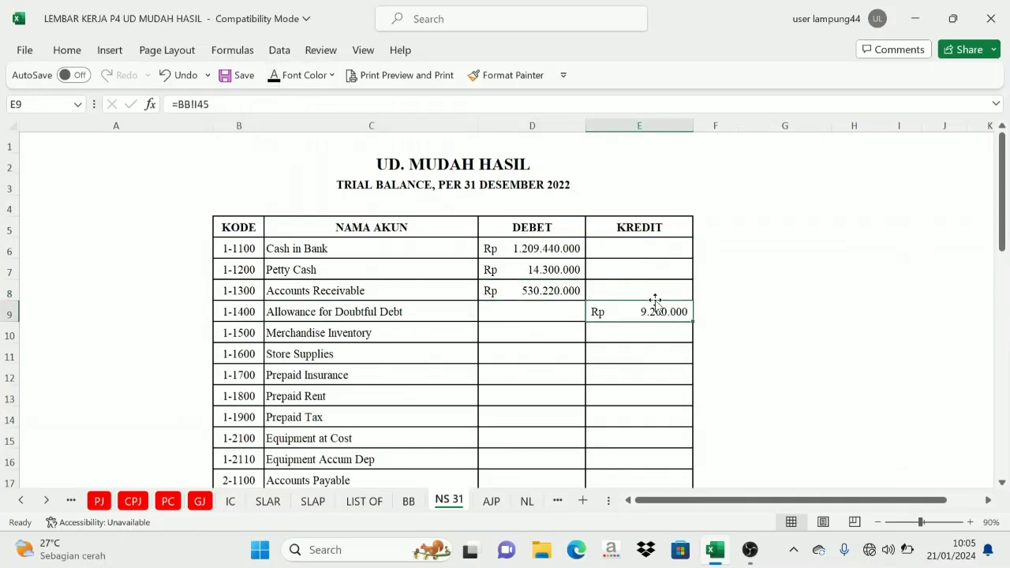
Check Merchandise Inventory's final debit balance on BB and its linked formula =BB!H59 in NS 31 cell D10
{"action": "left_click", "coordinate": [408, 501]}
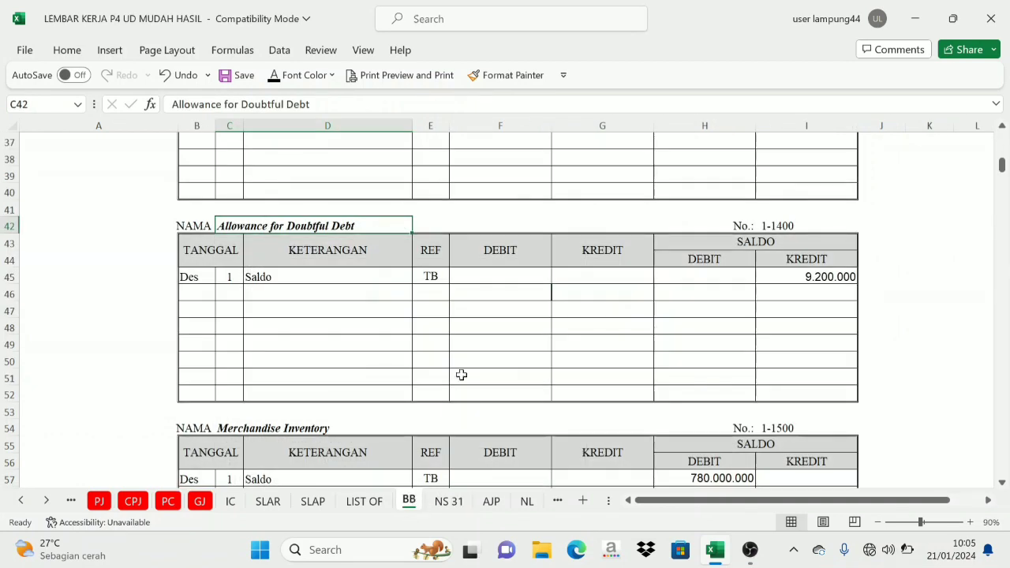
{"action": "scroll", "coordinate": [539, 383], "scroll_direction": "down", "scroll_amount": 4}
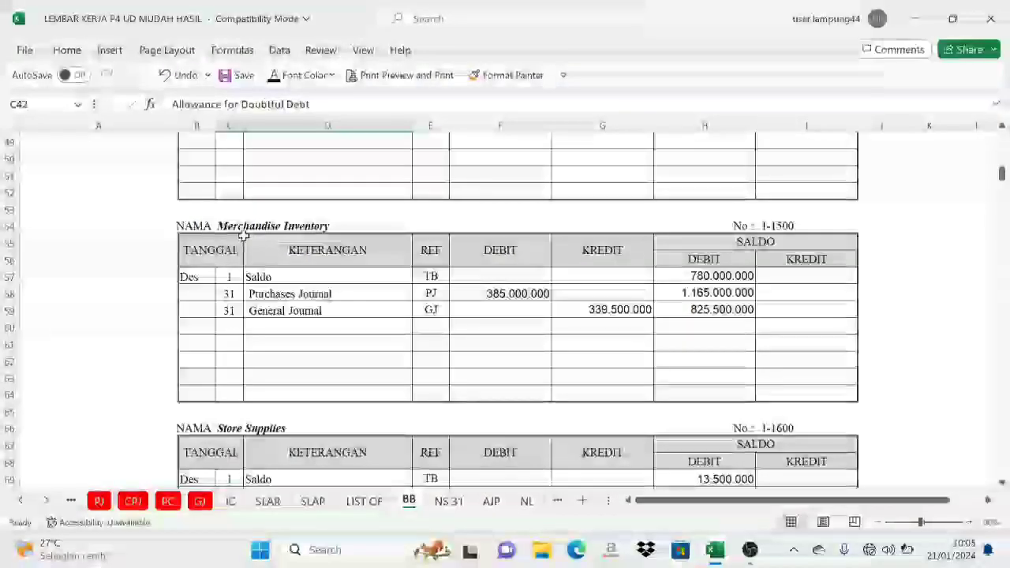
{"action": "left_click", "coordinate": [720, 227]}
{"action": "scroll", "coordinate": [699, 313], "scroll_direction": "down", "scroll_amount": 2}
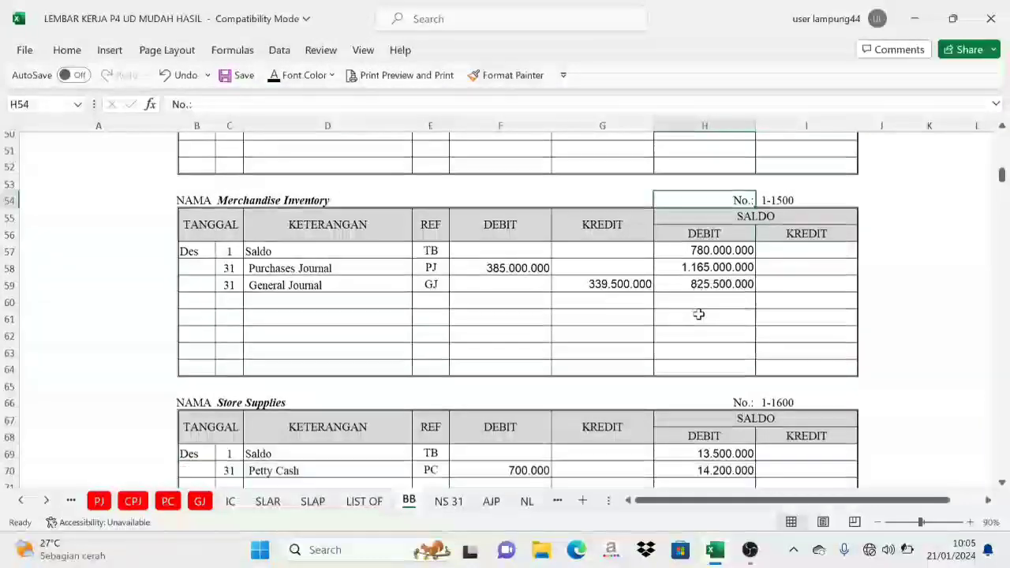
{"action": "left_click", "coordinate": [698, 209]}
{"action": "left_click", "coordinate": [448, 501]}
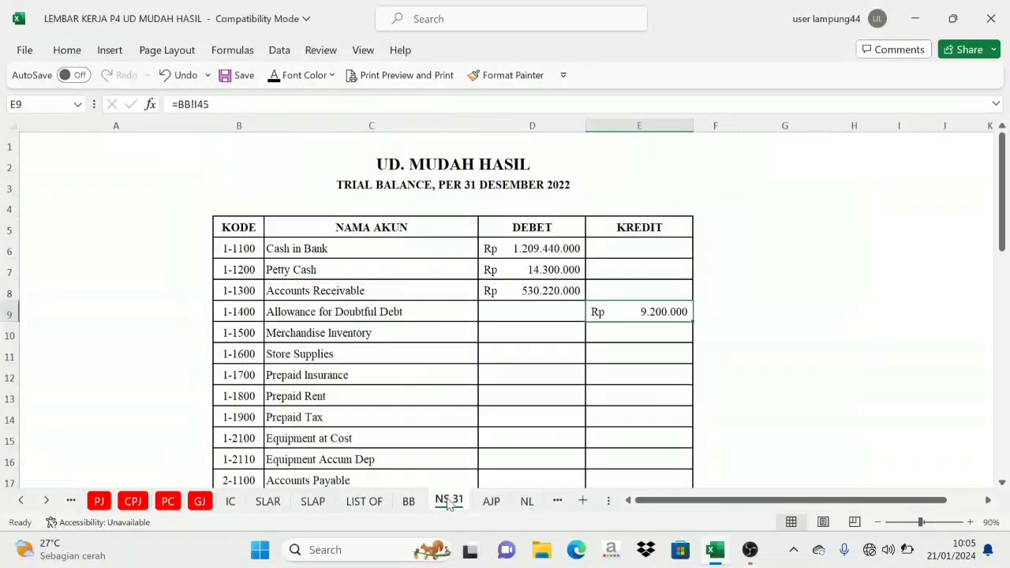
{"action": "left_click", "coordinate": [528, 347]}
{"action": "left_click", "coordinate": [527, 332]}
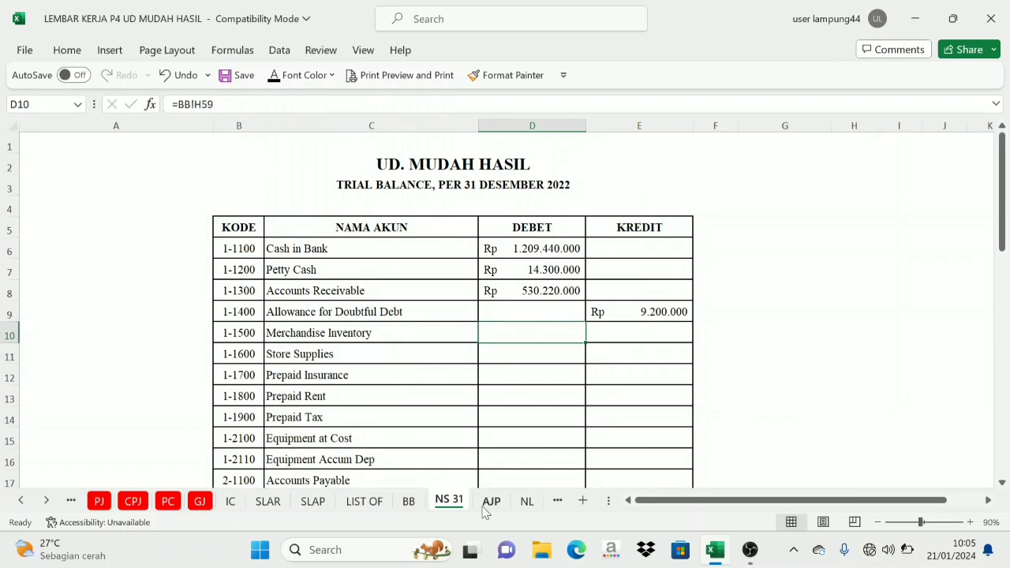
Examine the final balances of the remaining BB ledger accounts, including Equipment Accum Dep and Bank Mandiri Loan, against the empty-looking NS 31 rows
{"action": "left_click", "coordinate": [408, 501]}
{"action": "scroll", "coordinate": [710, 382], "scroll_direction": "down", "scroll_amount": 5}
{"action": "scroll", "coordinate": [712, 388], "scroll_direction": "down", "scroll_amount": 13}
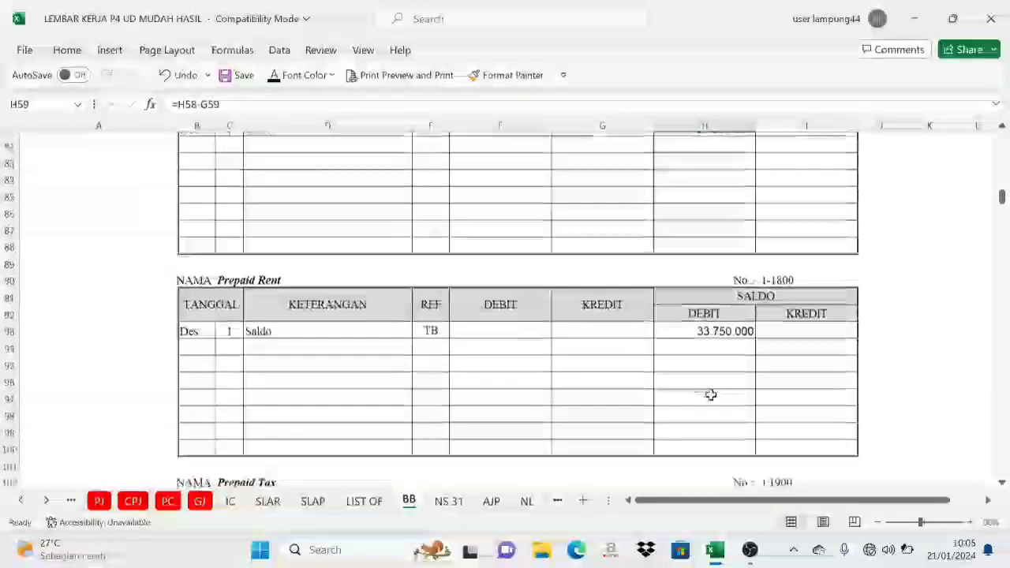
{"action": "scroll", "coordinate": [717, 394], "scroll_direction": "down", "scroll_amount": 2}
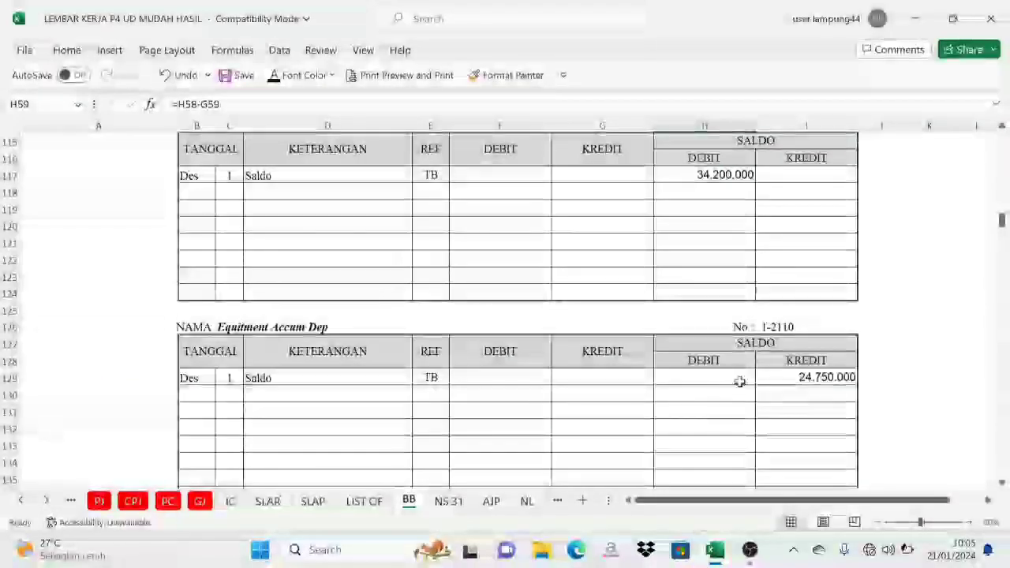
{"action": "left_click", "coordinate": [782, 379]}
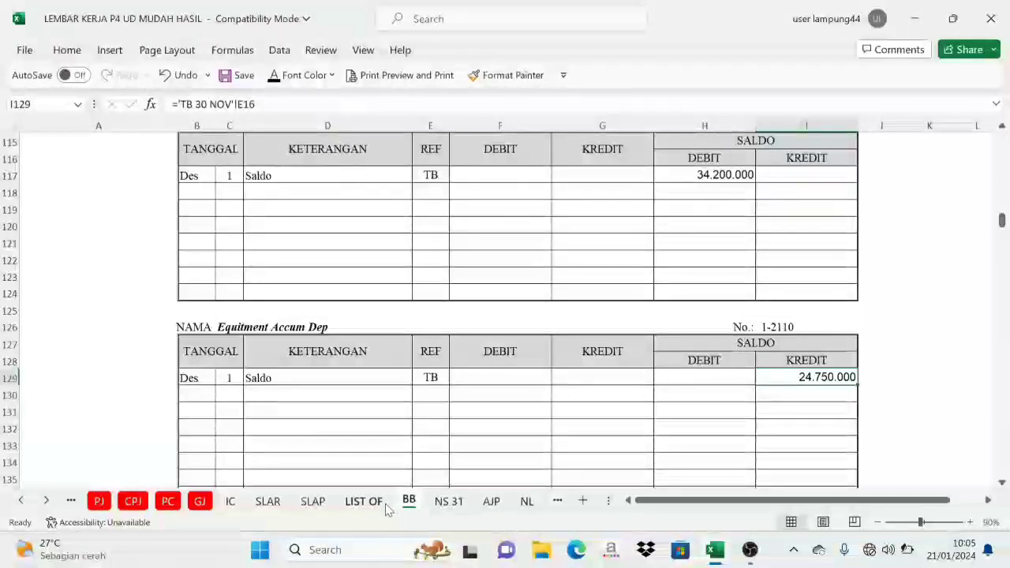
{"action": "left_click", "coordinate": [448, 501]}
{"action": "left_click", "coordinate": [647, 347]}
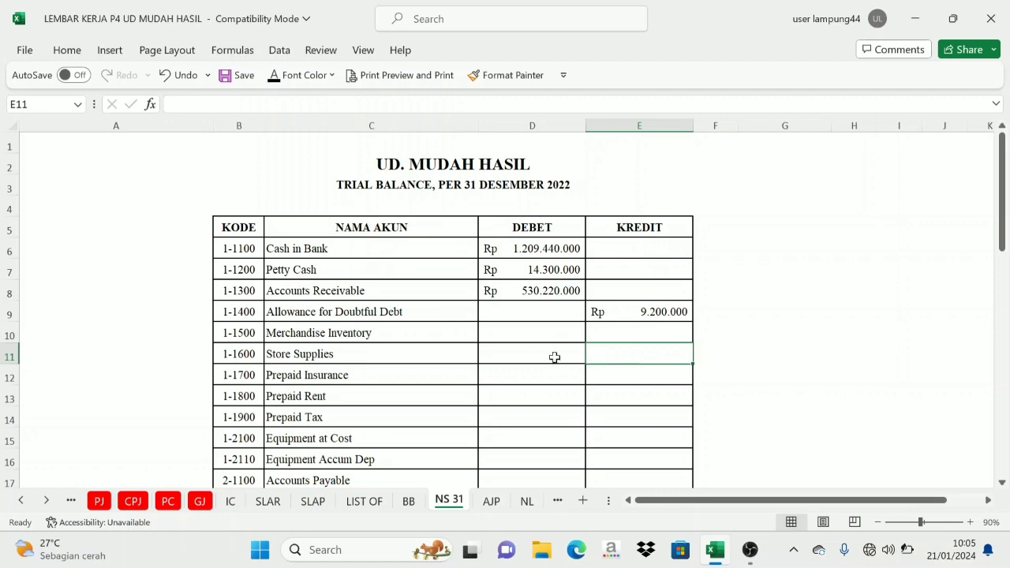
{"action": "left_click", "coordinate": [408, 501]}
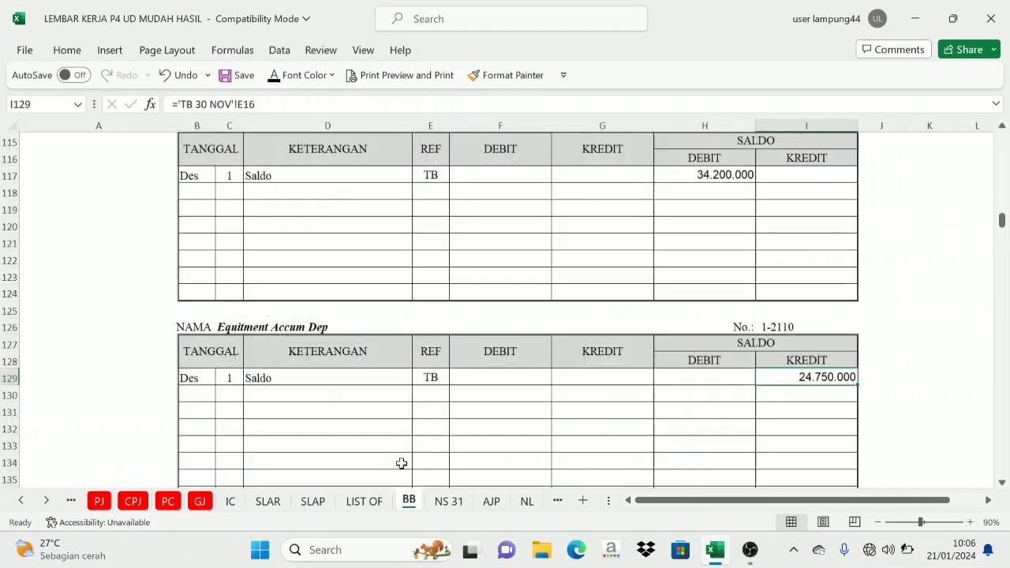
{"action": "scroll", "coordinate": [458, 280], "scroll_direction": "down", "scroll_amount": 18}
{"action": "scroll", "coordinate": [501, 312], "scroll_direction": "down", "scroll_amount": 8}
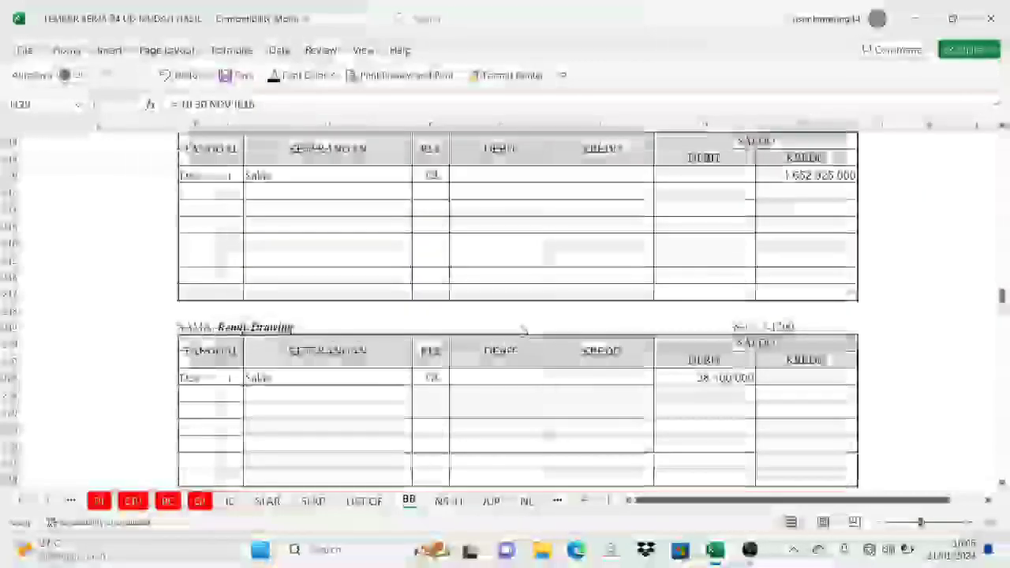
{"action": "scroll", "coordinate": [523, 327], "scroll_direction": "up", "scroll_amount": 4}
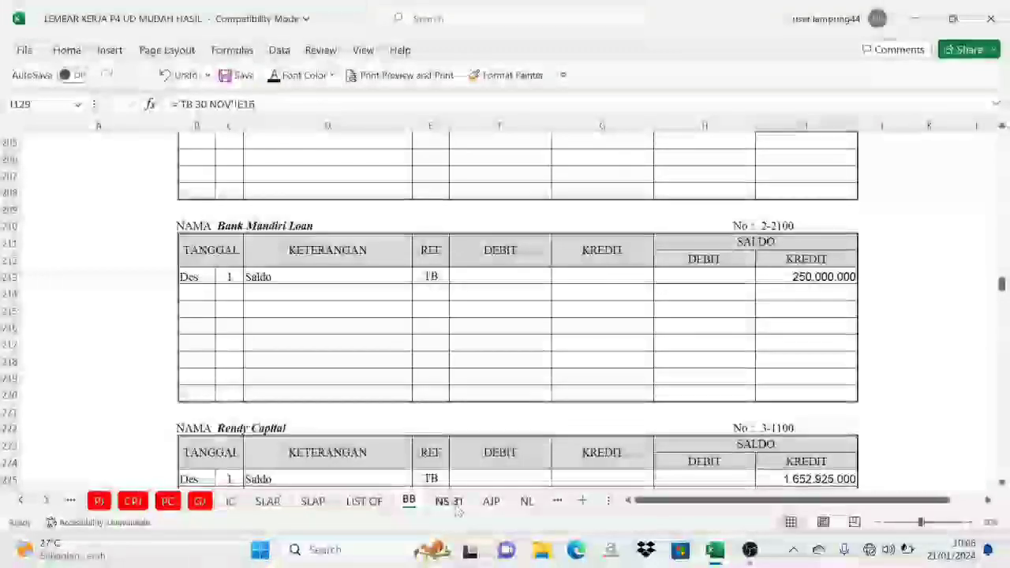
{"action": "left_click", "coordinate": [449, 501]}
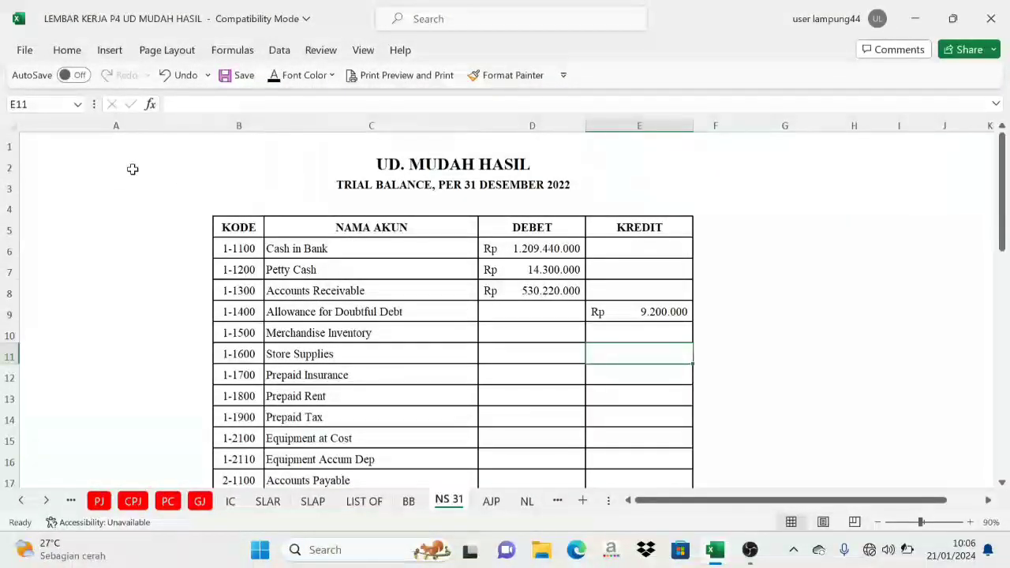
Apply black font color to the debit and credit balances of all NS 31 accounts from Cash in Bank down to Income Tax Expense
{"action": "left_click", "coordinate": [13, 127]}
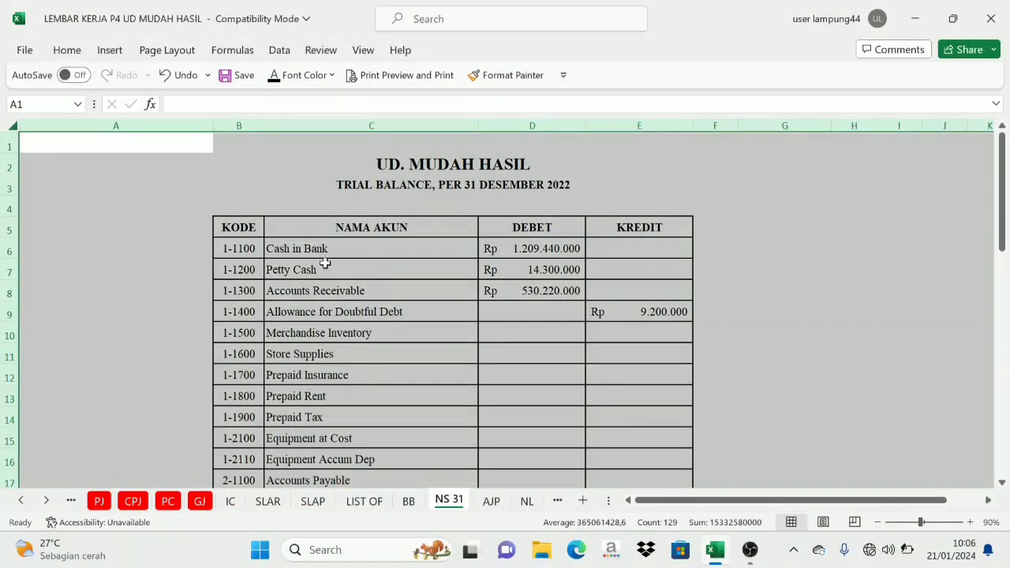
{"action": "left_click", "coordinate": [412, 314]}
{"action": "left_click", "coordinate": [546, 253]}
{"action": "left_click_drag", "start_coordinate": [570, 251], "coordinate": [639, 420]}
{"action": "left_click", "coordinate": [274, 76]}
{"action": "scroll", "coordinate": [557, 318], "scroll_direction": "up", "scroll_amount": 10}
{"action": "left_click", "coordinate": [557, 319]}
{"action": "scroll", "coordinate": [557, 319], "scroll_direction": "down", "scroll_amount": 10}
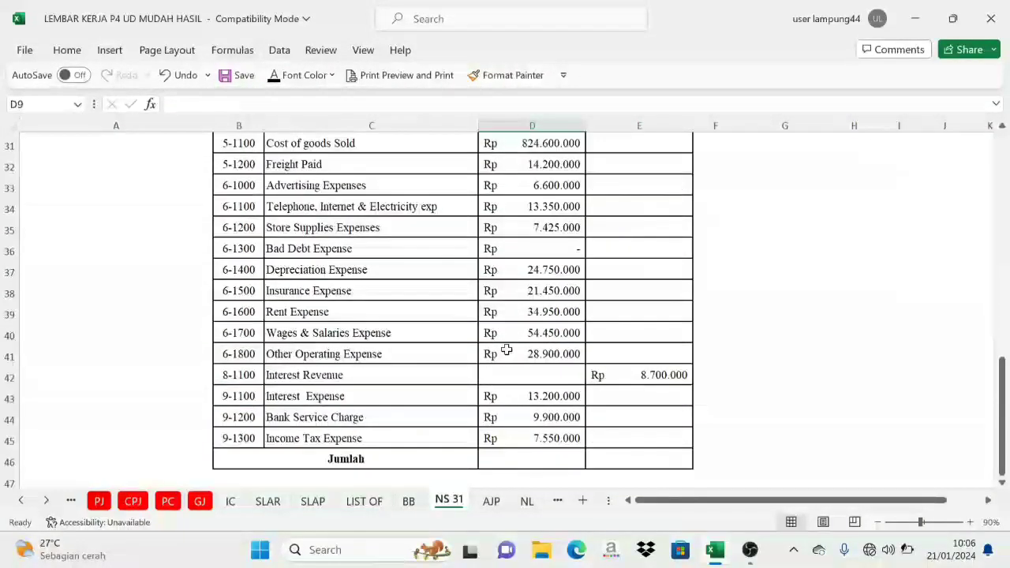
{"action": "scroll", "coordinate": [505, 350], "scroll_direction": "down", "scroll_amount": 1}
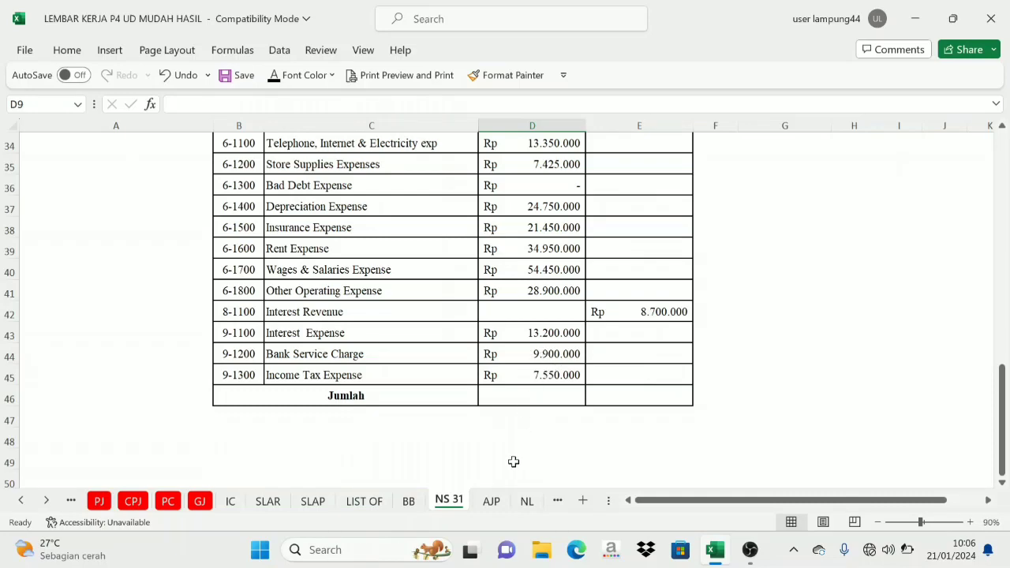
Compare the account balances in the NS 31 debit and credit columns with the final balances in the BB ledger accounts
{"action": "left_click", "coordinate": [408, 502]}
{"action": "scroll", "coordinate": [536, 338], "scroll_direction": "up", "scroll_amount": 20}
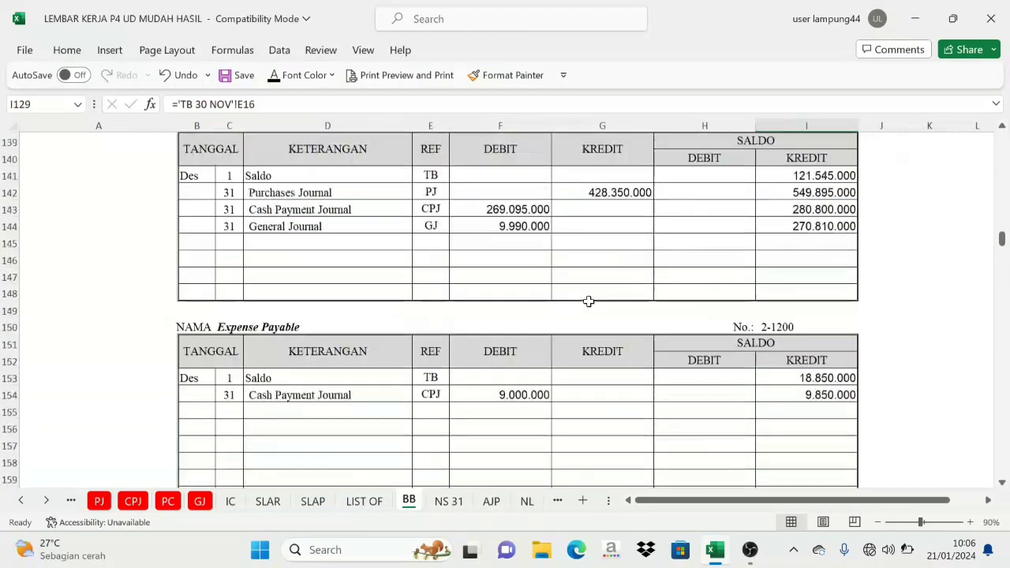
{"action": "scroll", "coordinate": [551, 302], "scroll_direction": "up", "scroll_amount": 13}
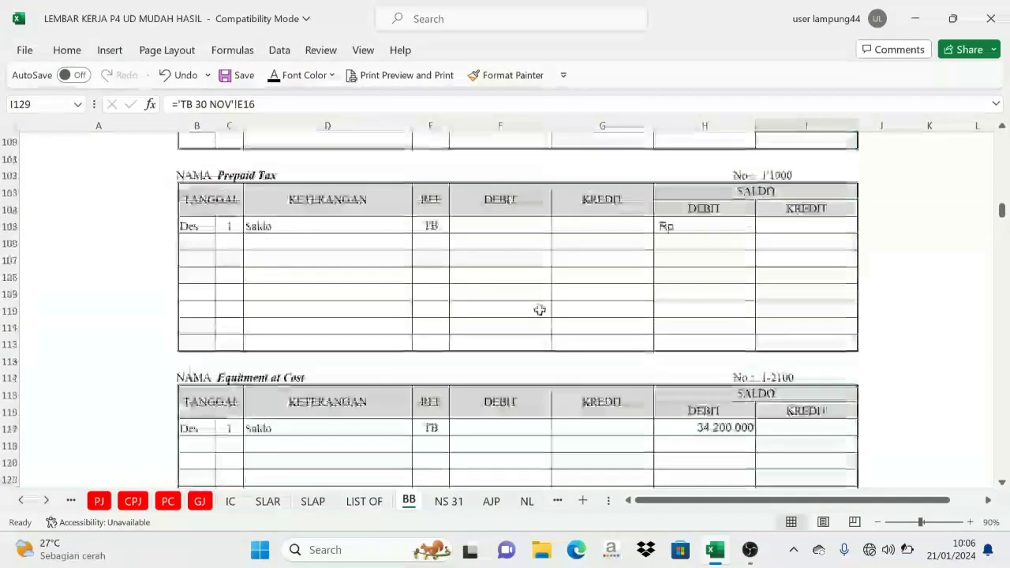
{"action": "scroll", "coordinate": [563, 307], "scroll_direction": "up", "scroll_amount": 12}
{"action": "scroll", "coordinate": [581, 281], "scroll_direction": "down", "scroll_amount": 7}
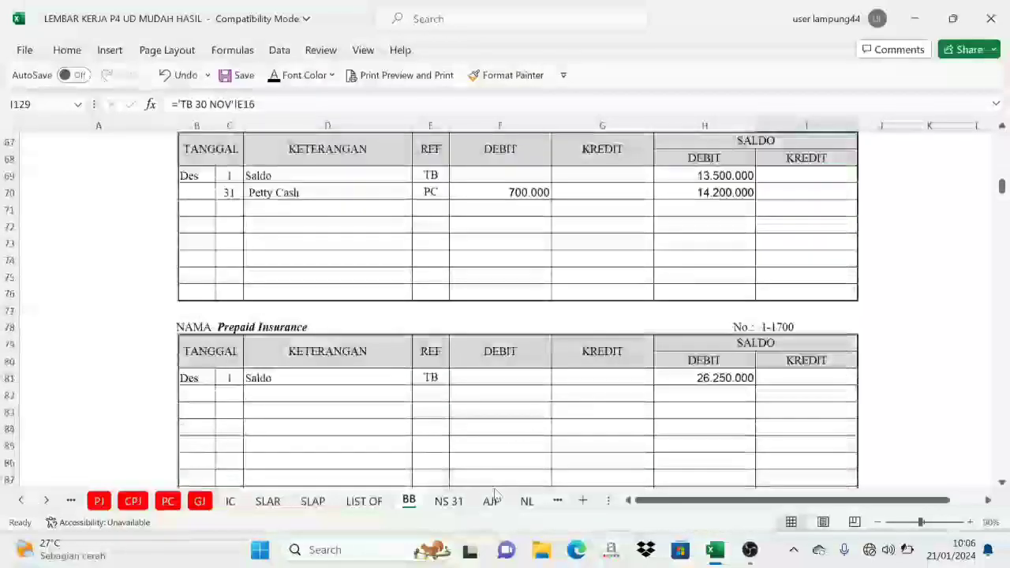
{"action": "left_click", "coordinate": [448, 502]}
{"action": "scroll", "coordinate": [490, 264], "scroll_direction": "up", "scroll_amount": 10}
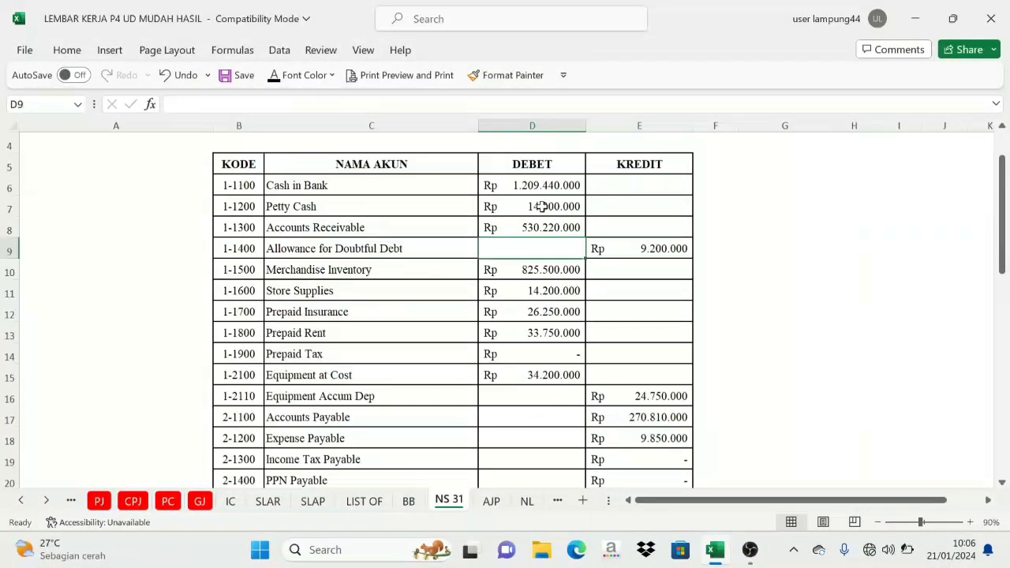
{"action": "left_click", "coordinate": [550, 186]}
{"action": "left_click_drag", "start_coordinate": [550, 186], "coordinate": [609, 451]}
{"action": "scroll", "coordinate": [591, 397], "scroll_direction": "down", "scroll_amount": 3}
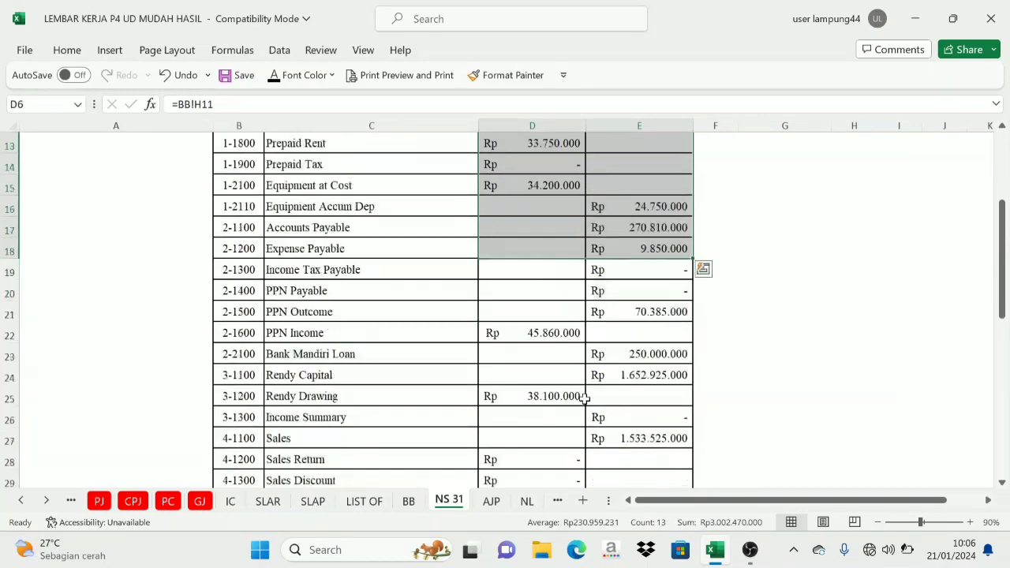
{"action": "scroll", "coordinate": [568, 354], "scroll_direction": "up", "scroll_amount": 3}
{"action": "scroll", "coordinate": [568, 353], "scroll_direction": "up", "scroll_amount": 1}
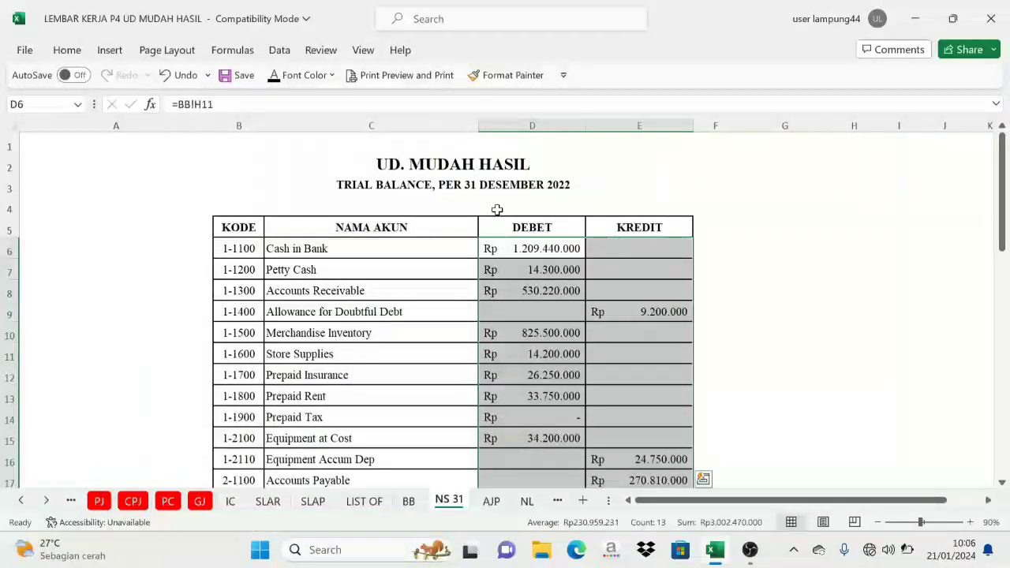
{"action": "scroll", "coordinate": [535, 212], "scroll_direction": "down", "scroll_amount": 13}
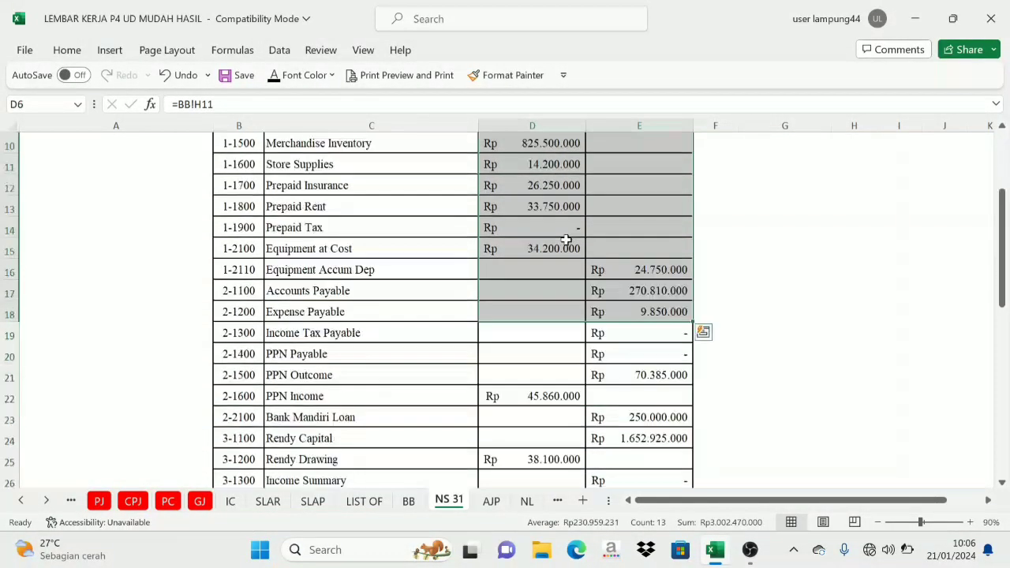
Apply black font color to the Jumlah formulas =SUM(D6:D45) and =SUM(E6:E45) in NS 31 row 46 and compare both totals
{"action": "left_click_drag", "start_coordinate": [548, 270], "coordinate": [649, 273]}
{"action": "left_click", "coordinate": [274, 77]}
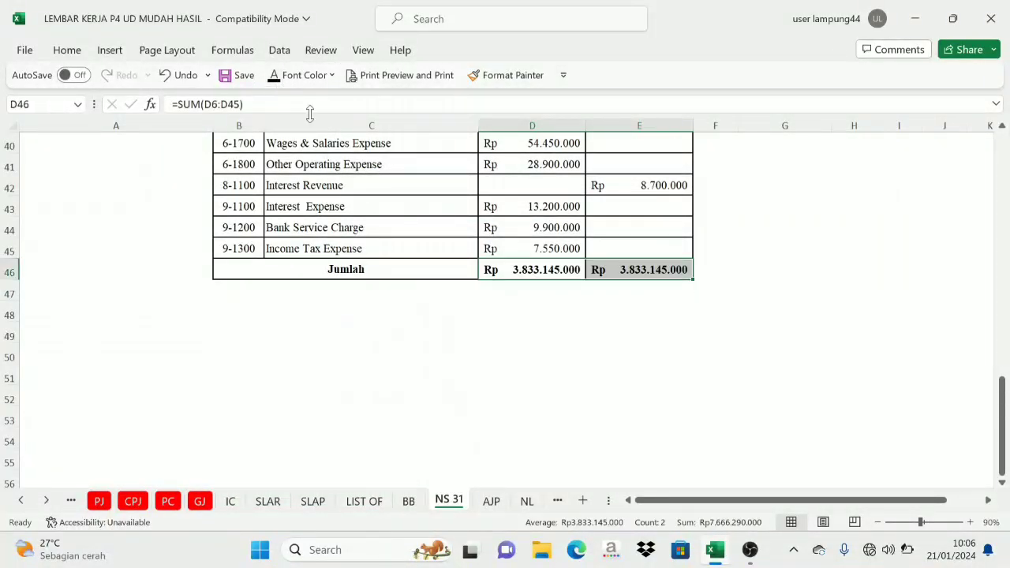
{"action": "left_click", "coordinate": [599, 198]}
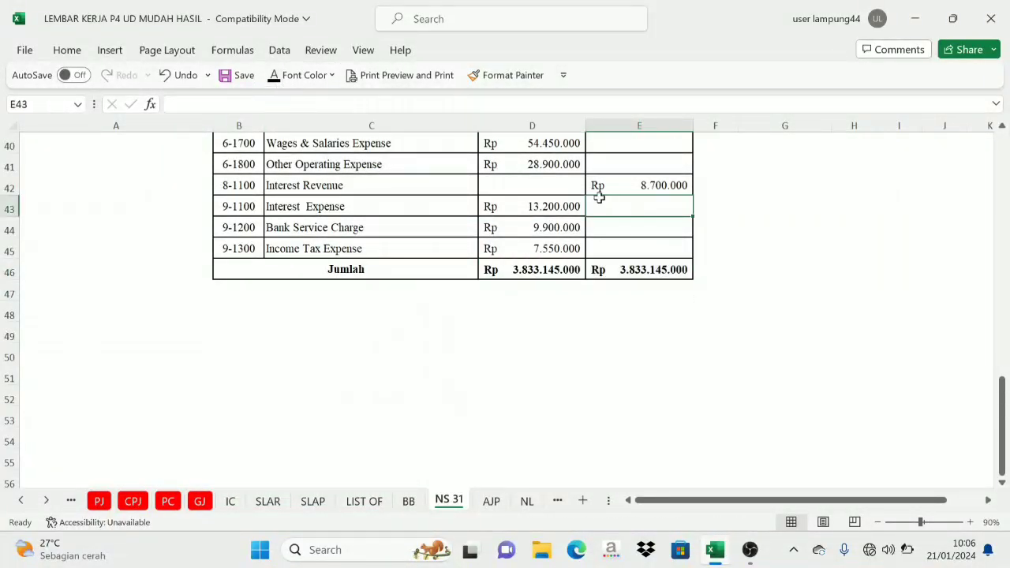
{"action": "left_click", "coordinate": [521, 277]}
{"action": "left_click", "coordinate": [663, 273]}
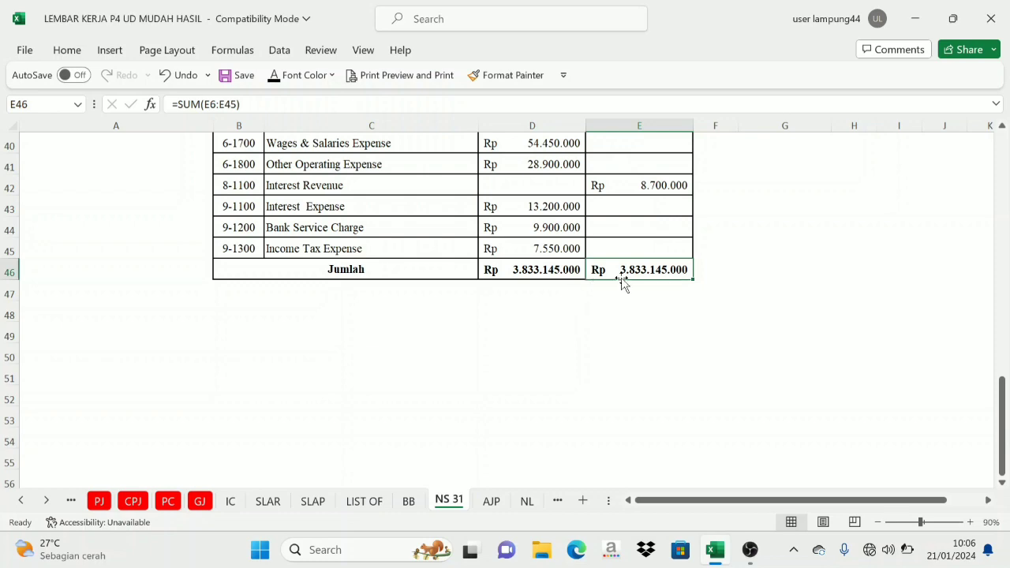
{"action": "left_click", "coordinate": [682, 288]}
Review the PJ, CPJ and PC journals and the start of the BB ledger, and return to the NS 31 trial balance
{"action": "scroll", "coordinate": [667, 310], "scroll_direction": "up", "scroll_amount": 13}
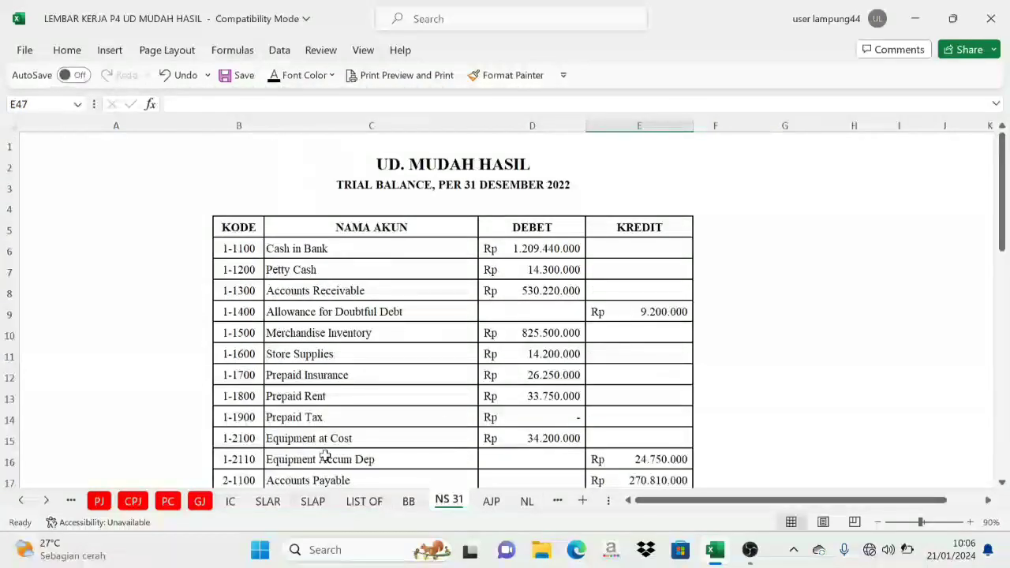
{"action": "left_click", "coordinate": [408, 501]}
{"action": "left_click", "coordinate": [99, 501]}
{"action": "left_click", "coordinate": [133, 501]}
{"action": "left_click", "coordinate": [168, 501]}
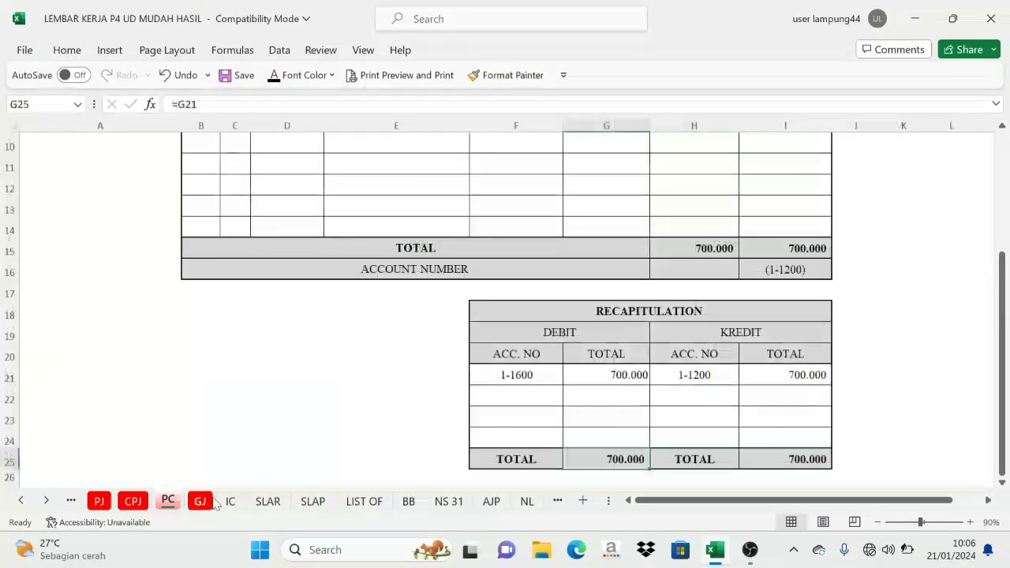
{"action": "left_click", "coordinate": [408, 502]}
{"action": "scroll", "coordinate": [654, 410], "scroll_direction": "up", "scroll_amount": 20}
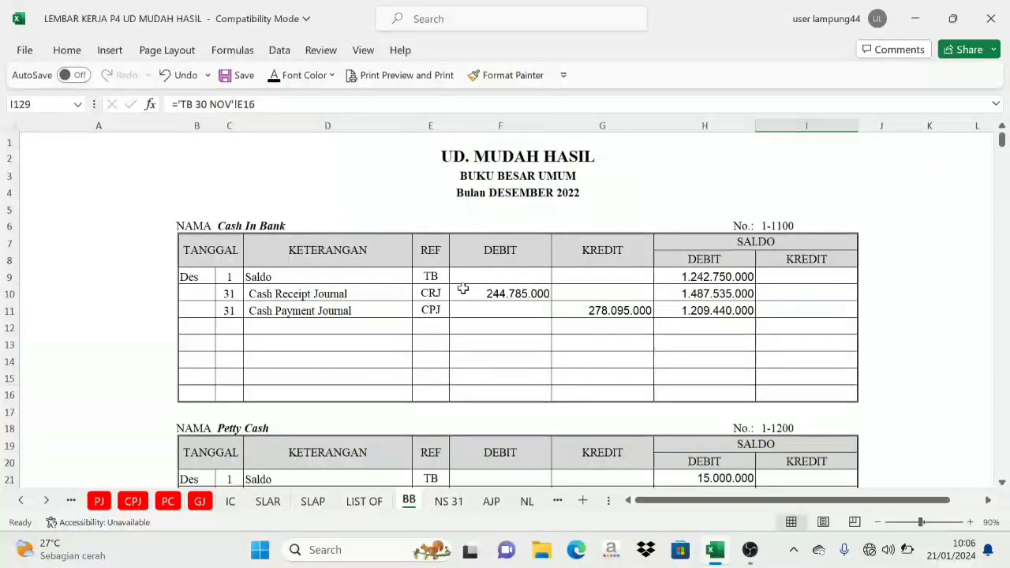
{"action": "left_click", "coordinate": [453, 507]}
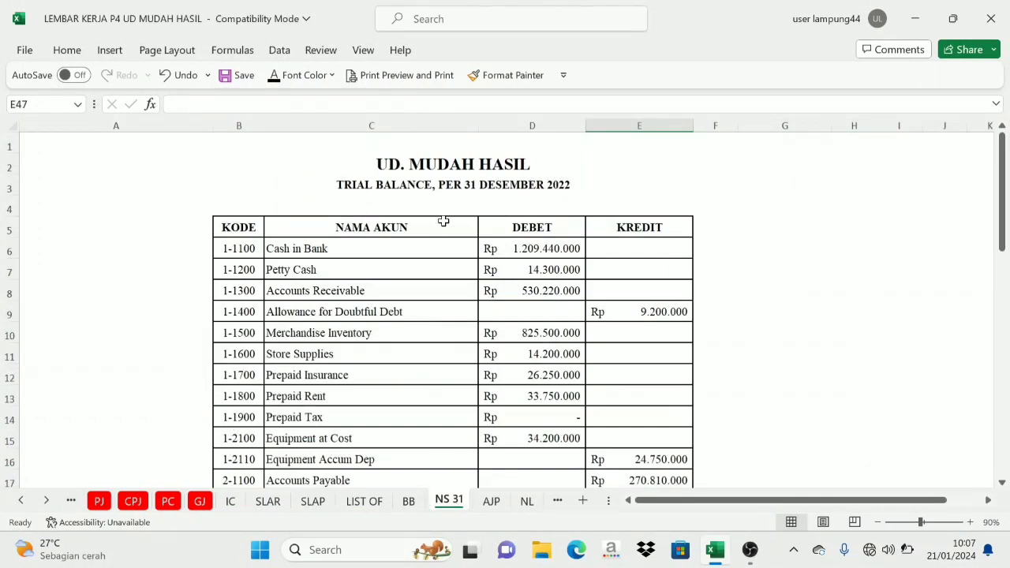